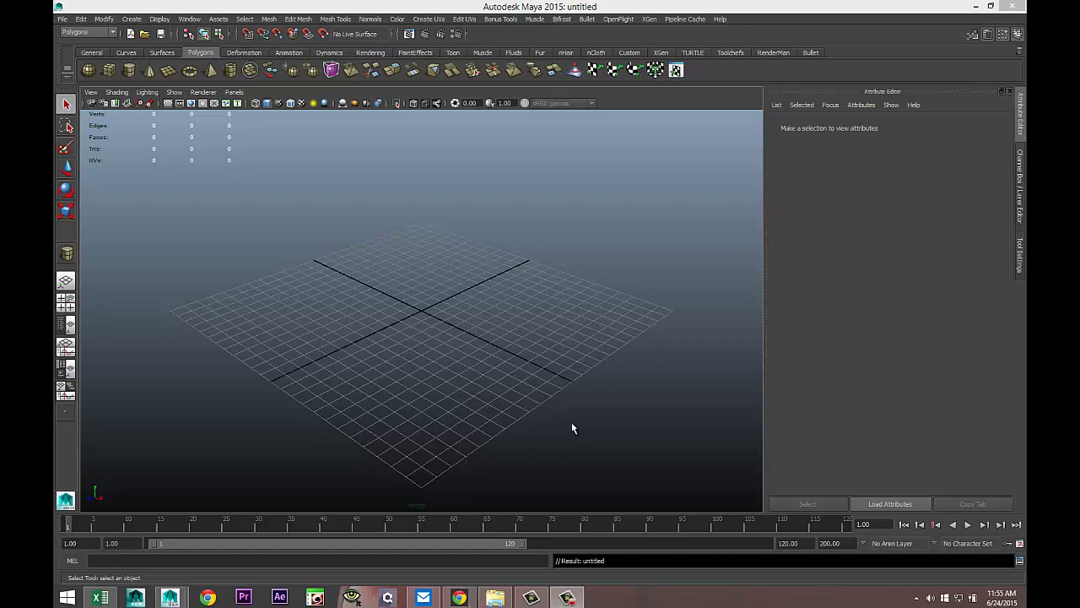
Create a polygon pipe on the grid with a radius of about 10.4 and a height of about 31.5
left_click_drag(543, 369, 524, 395, "alt")
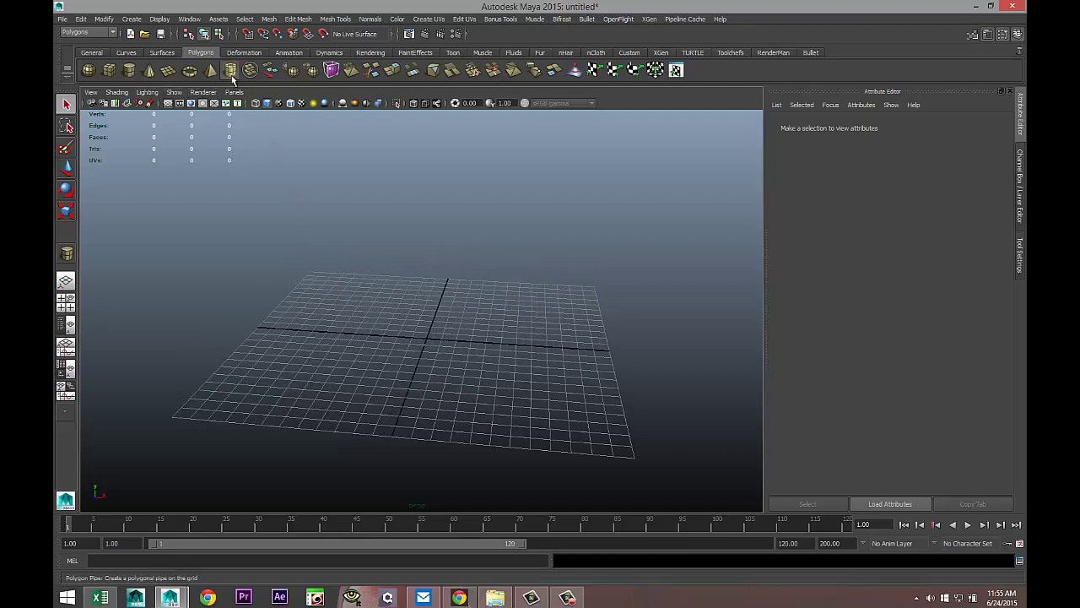
left_click(230, 71)
left_click_drag(415, 347, 527, 93)
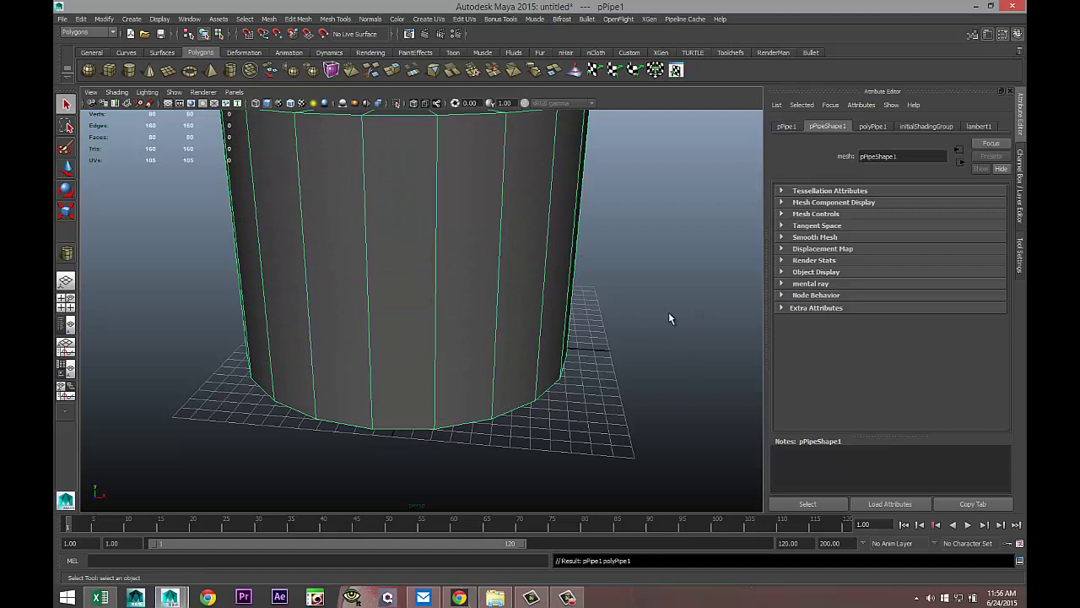
Set the pipe's Subdivisions Axis to 30 and its radius to 6
left_click(874, 126)
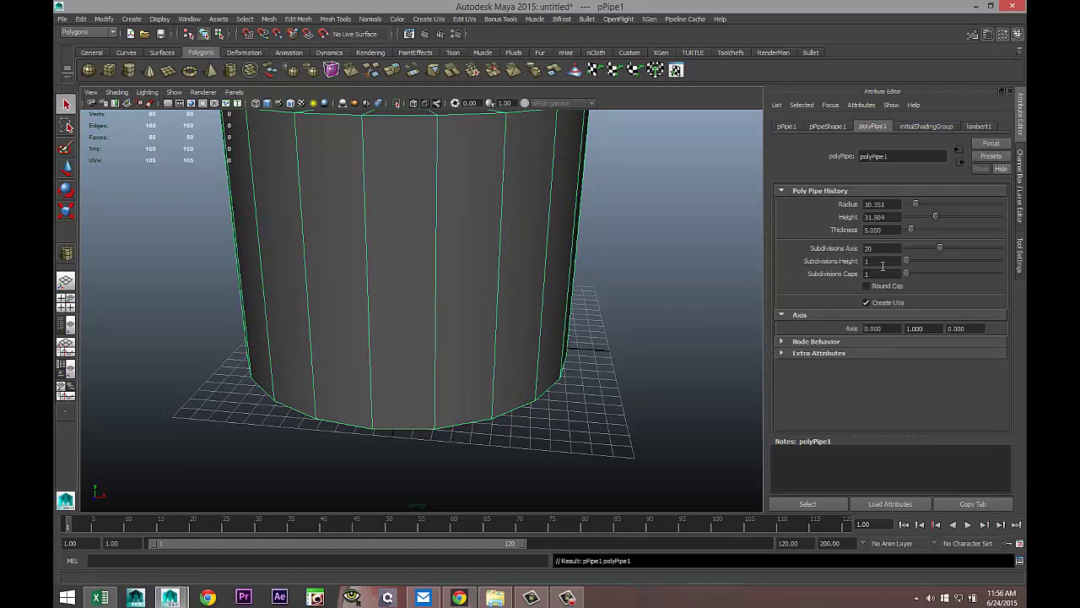
double_click(897, 248)
type("3")
key("Return")
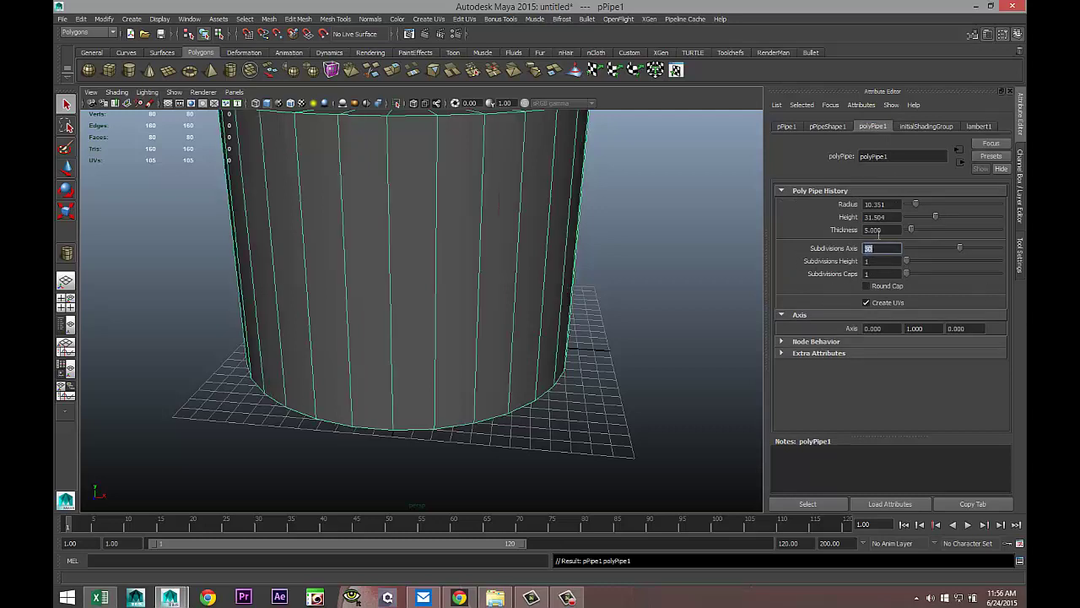
double_click(891, 205)
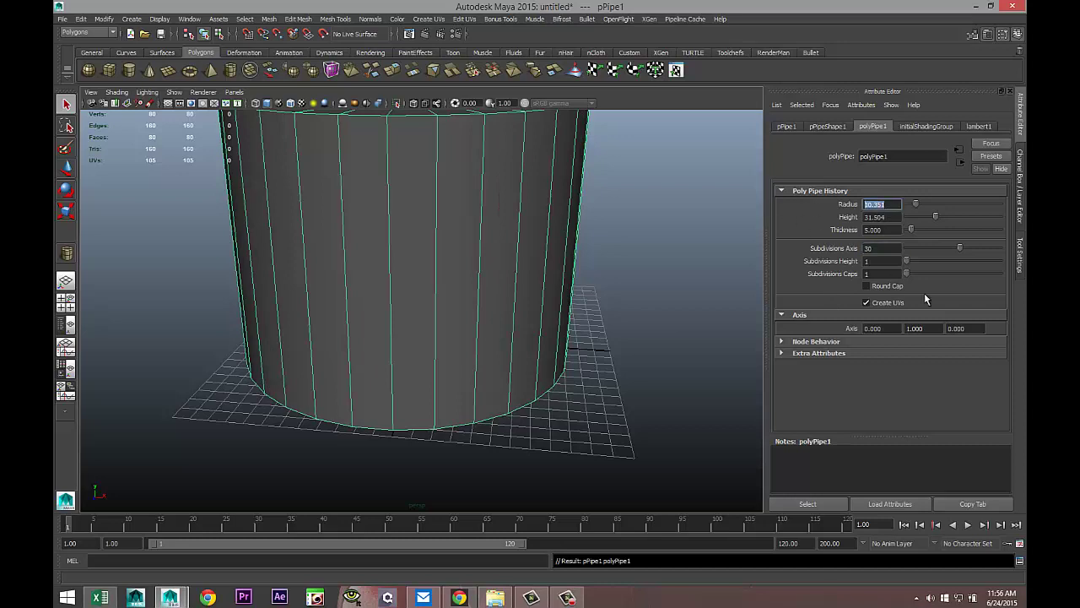
type("6")
key("Return")
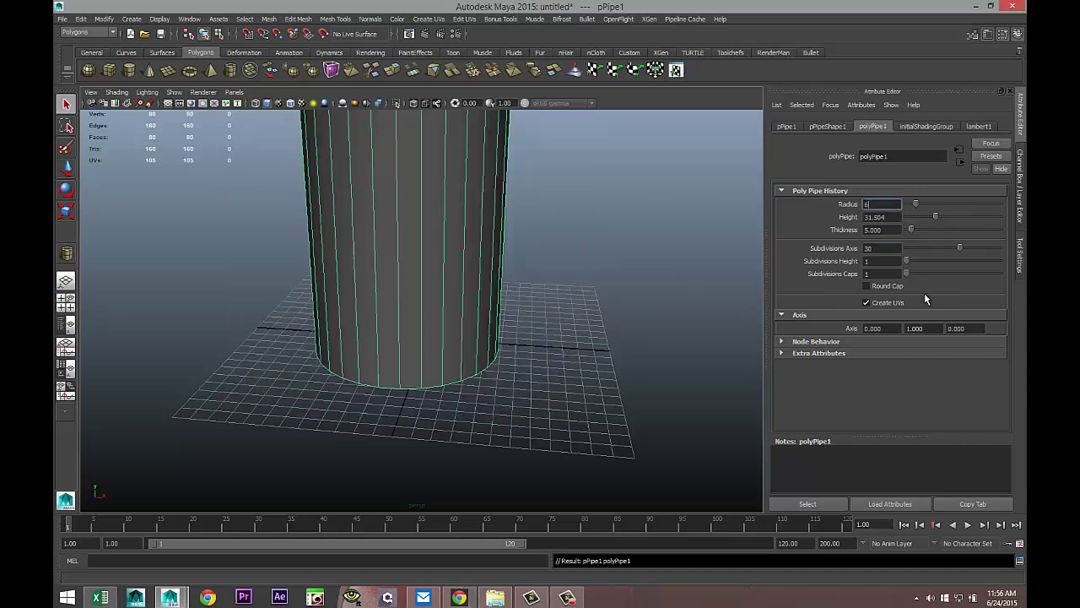
Set the pipe's wall thickness to 1
middle_click_drag(413, 278, 413, 380, "alt")
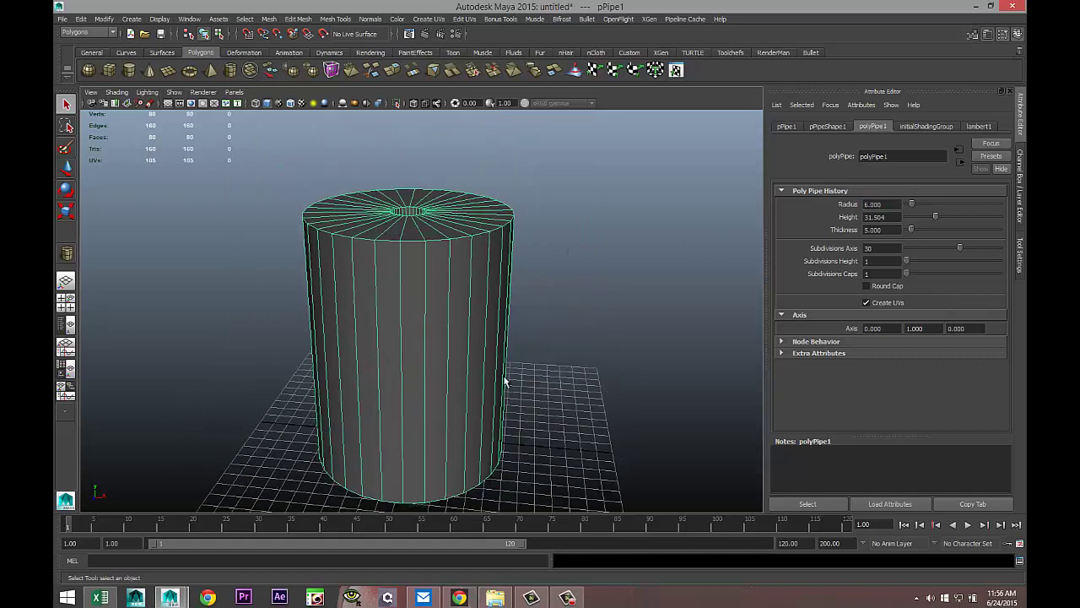
left_click_drag(504, 381, 541, 435, "alt")
left_click_drag(890, 230, 776, 239)
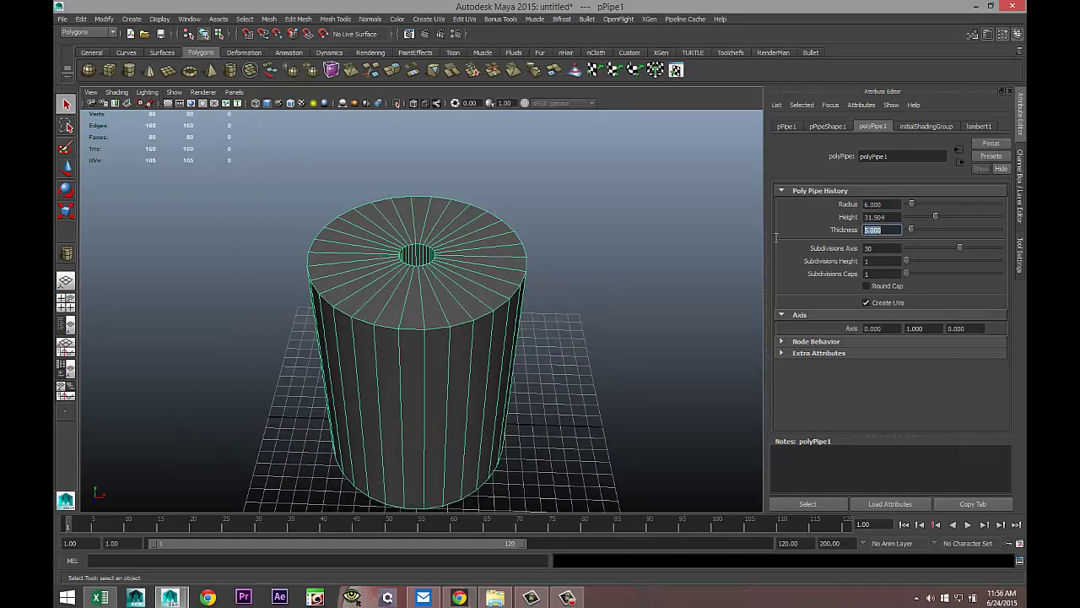
type("1")
key("Return")
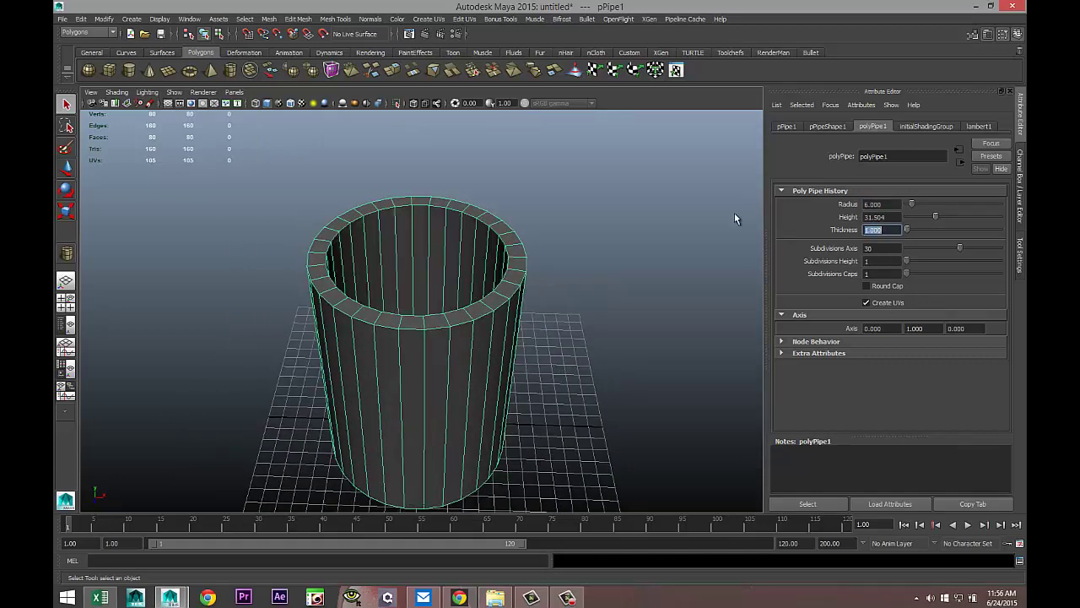
Center the pipe at the origin by setting its X, Y and Z translation to 0
left_click_drag(598, 249, 706, 193, "alt")
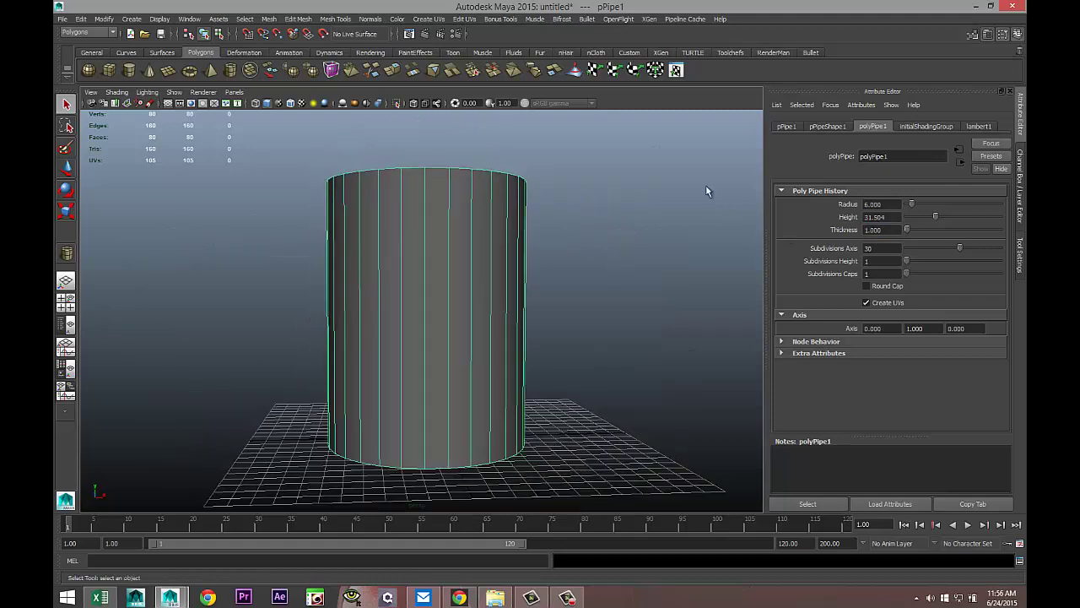
left_click(788, 126)
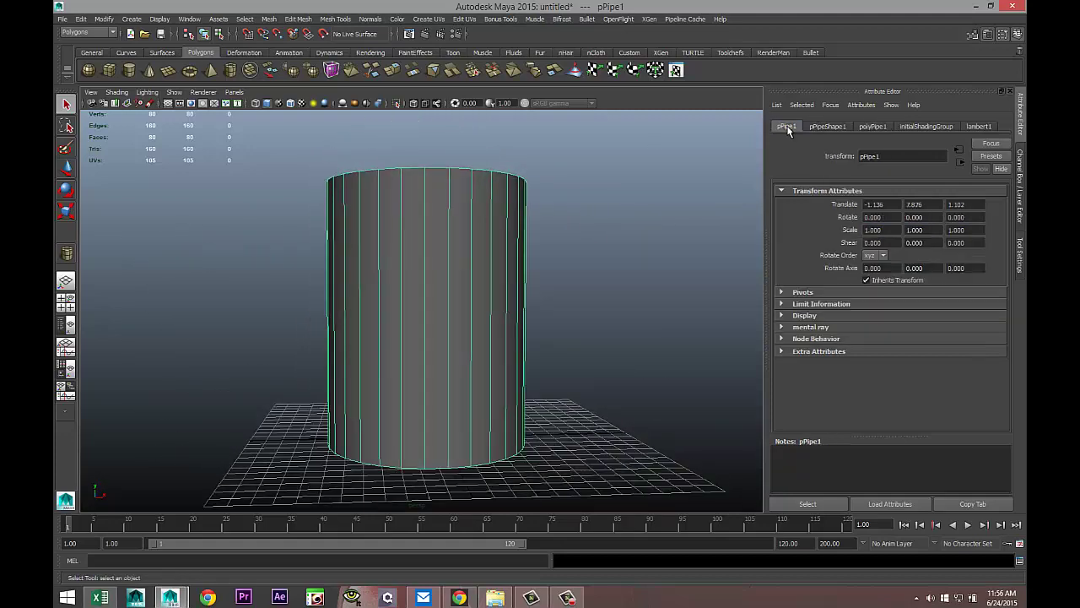
left_click(896, 205)
key("Tab")
type("0")
key("Tab")
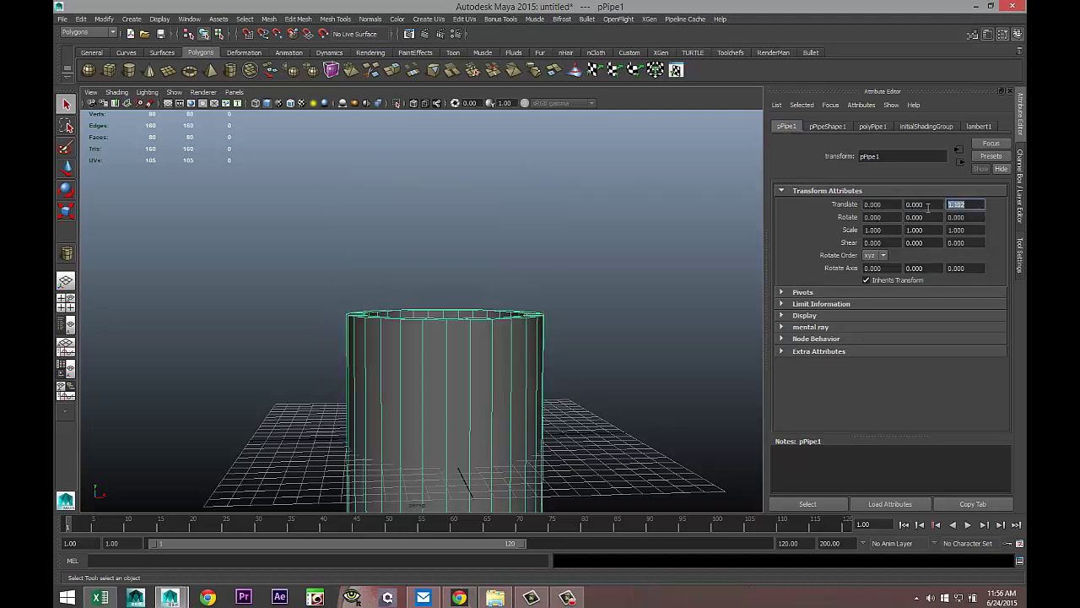
type("0")
key("Return")
Insert two edge loops around the pipe using the Multiple edge loops option and scale them apart vertically, close to the pipe's ends
scroll(518, 343, "down", 3)
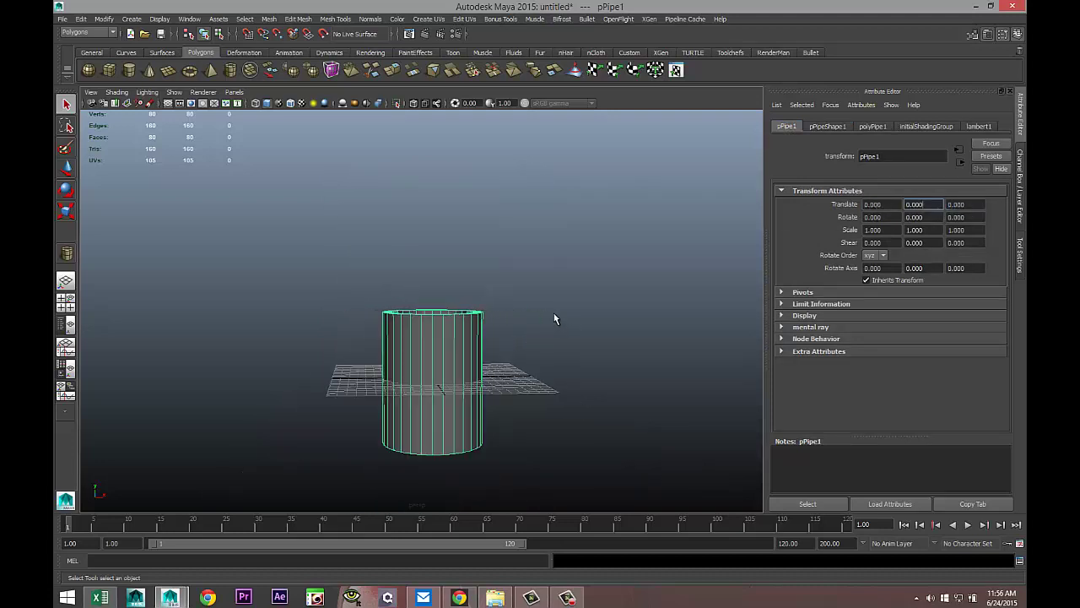
mouse_move(554, 318)
left_mouse_down("alt")
mouse_move(545, 345)
mouse_move(557, 315)
left_mouse_up("alt")
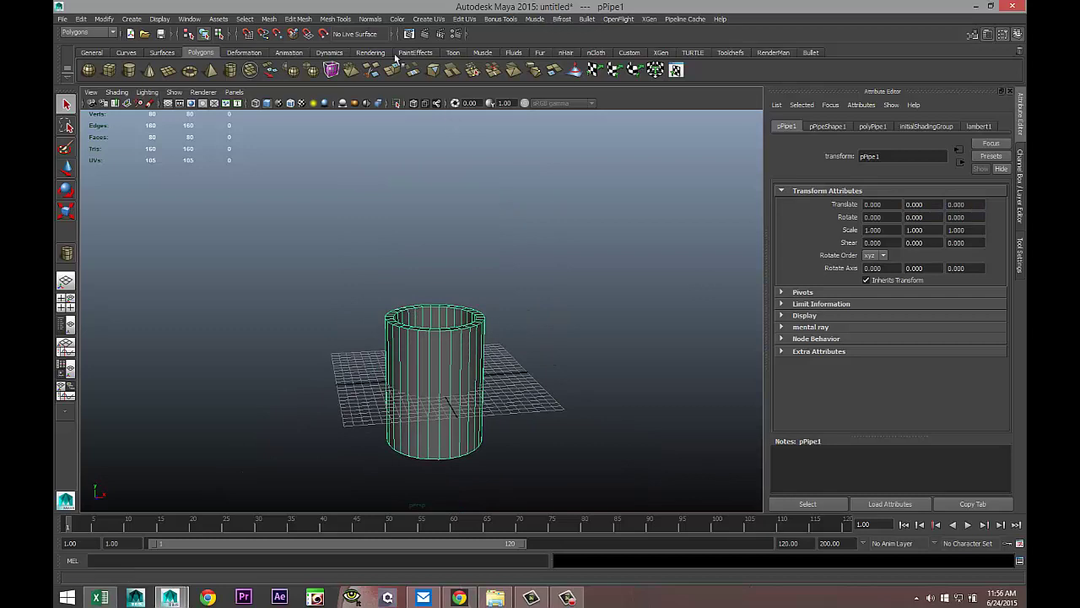
left_click(336, 18)
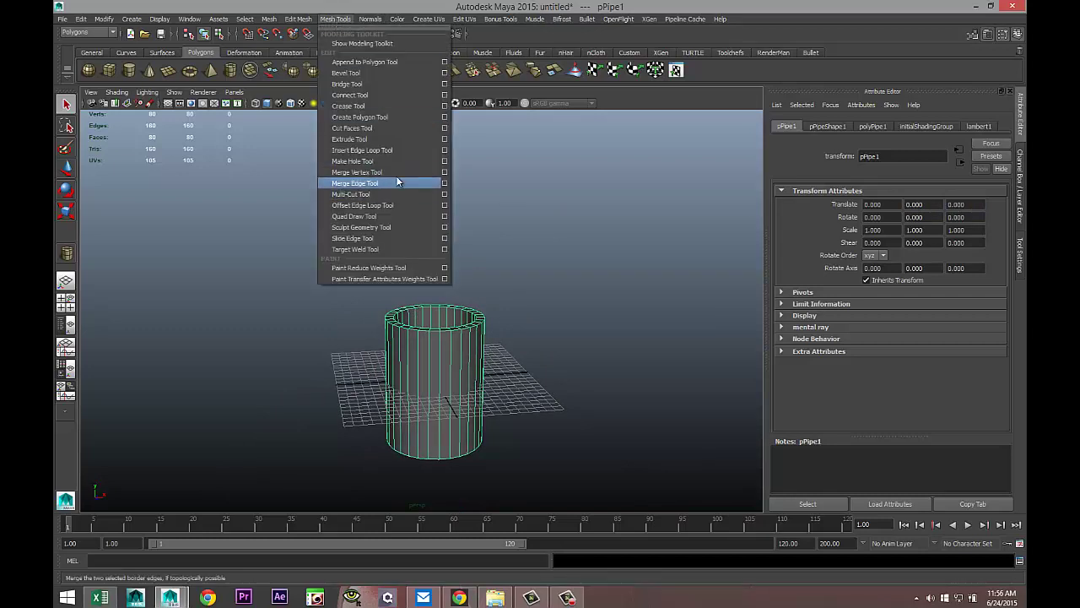
left_click(445, 150)
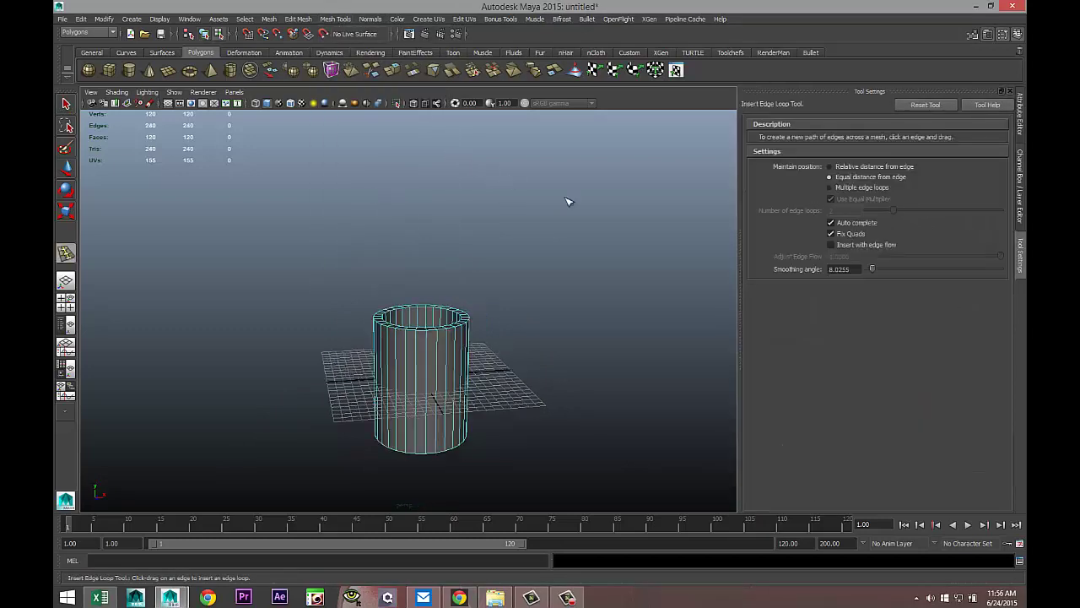
left_click(830, 187)
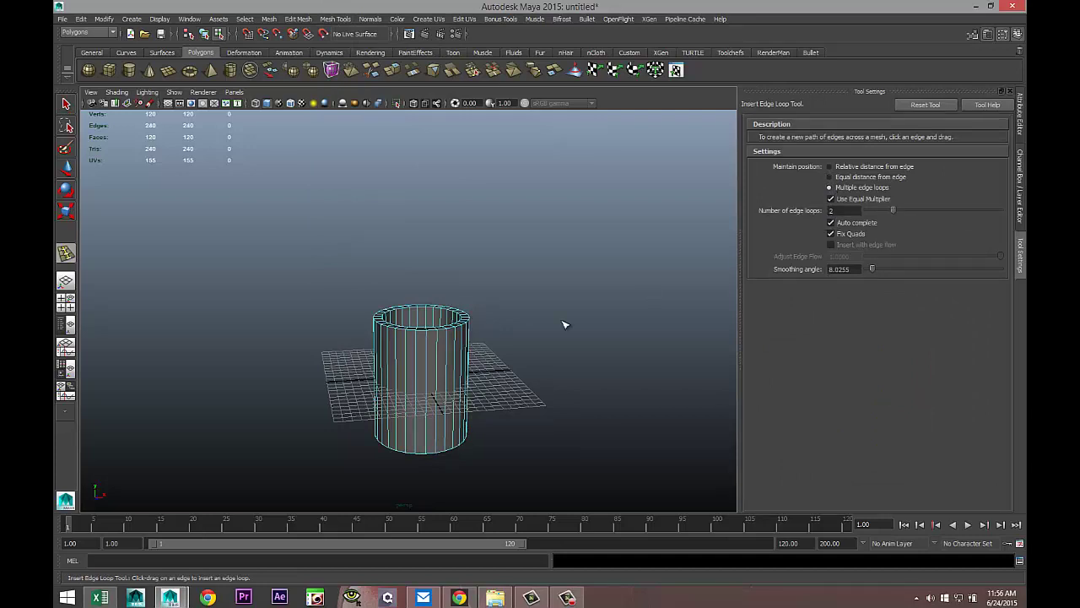
left_click(419, 372)
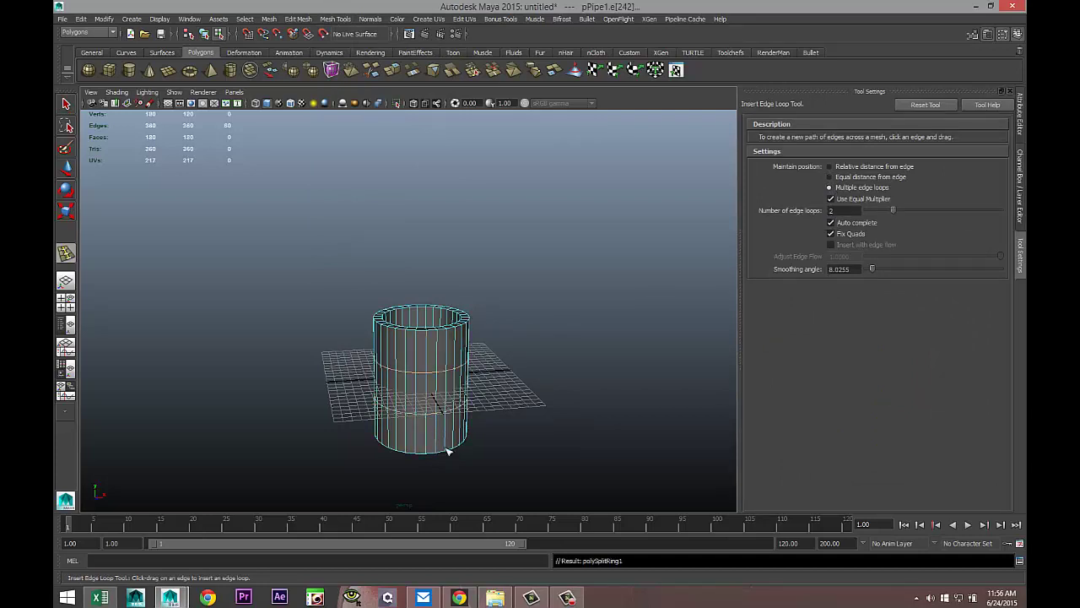
key("r")
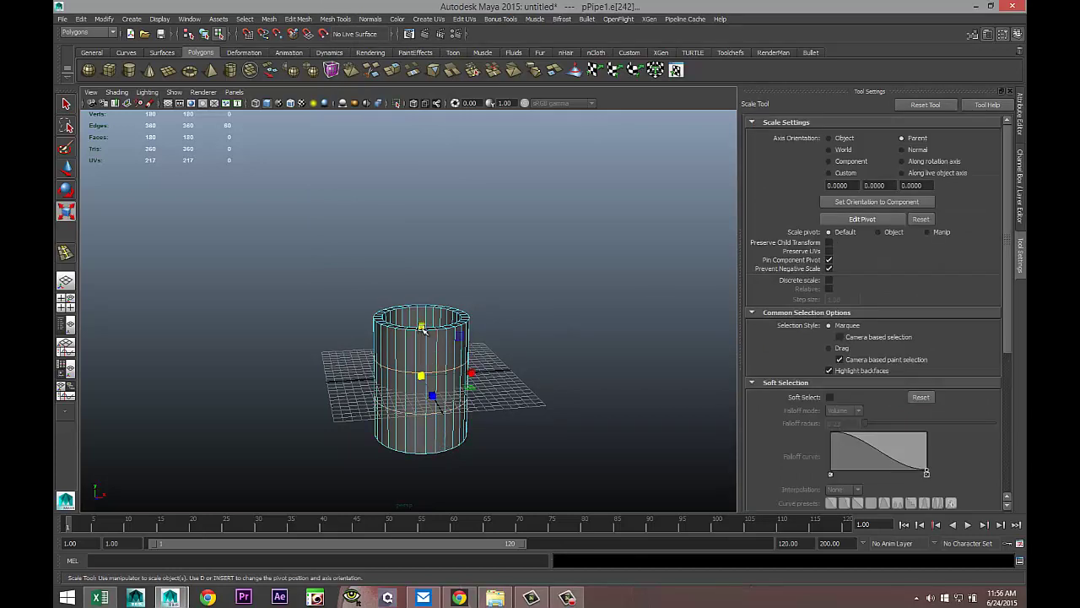
left_click_drag(420, 328, 425, 244)
Extrude the narrow outer face bands around the pipe's upper and lower ends outward by thickness to form wide flanges
scroll(560, 465, "up", 4)
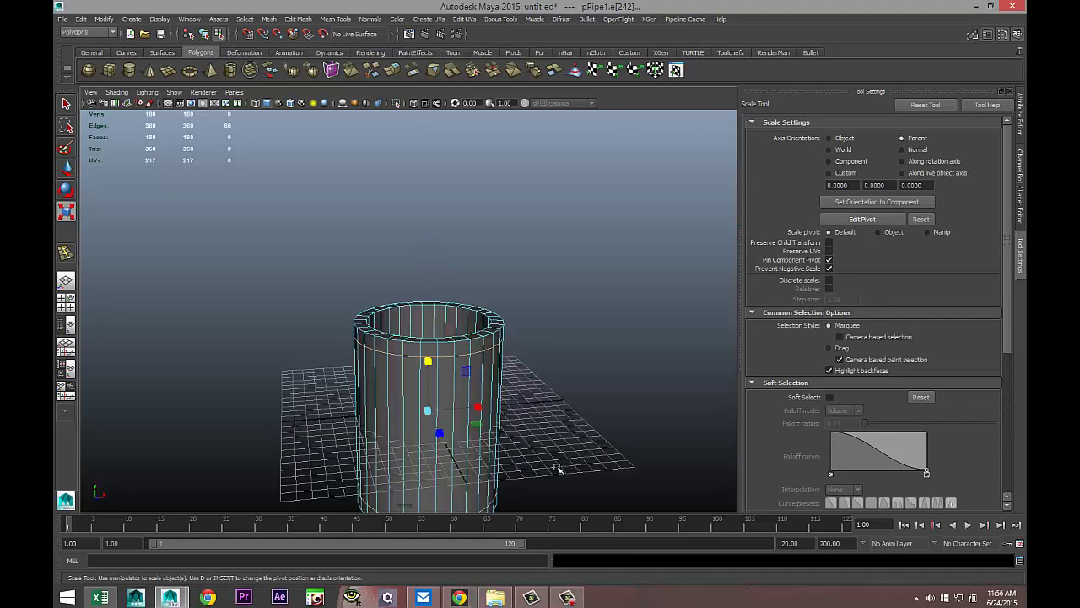
middle_click_drag(562, 412, 552, 386, "alt")
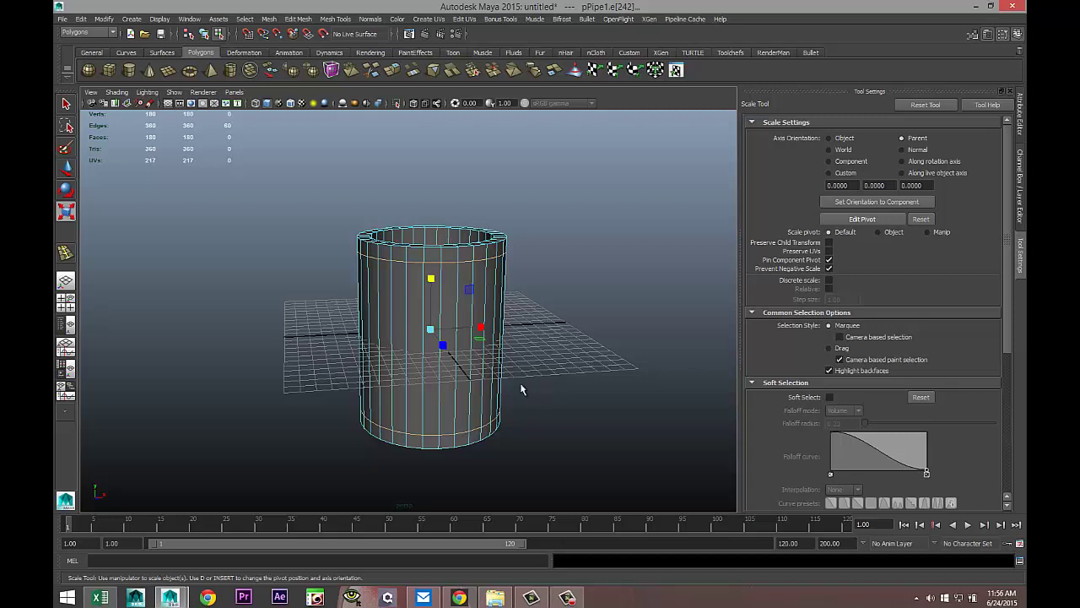
key("q")
right_click_drag(432, 255, 435, 279)
left_click(431, 255)
double_click(416, 256, "shift")
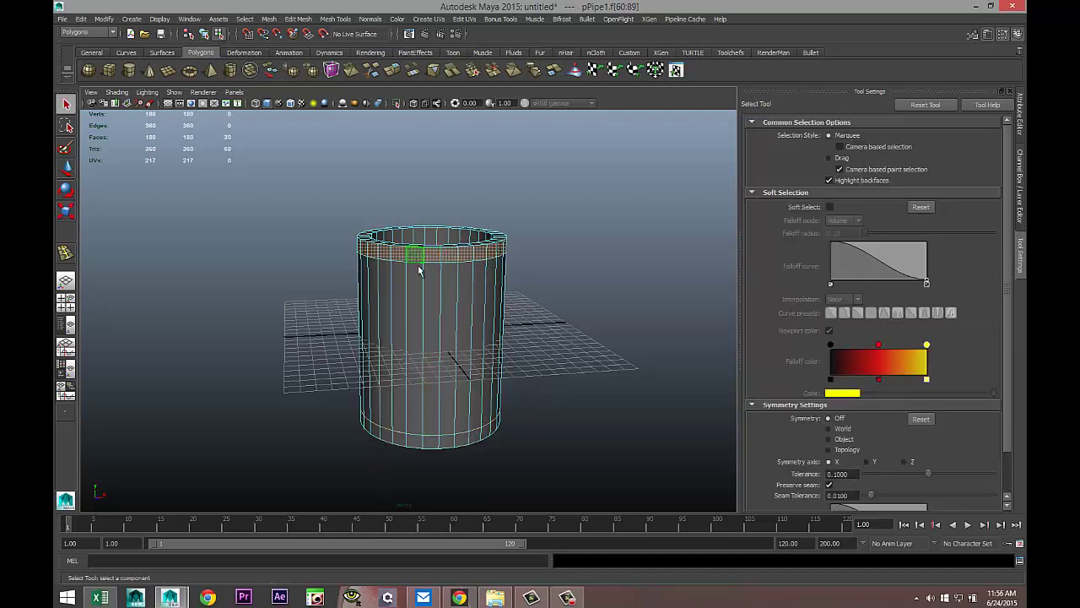
left_click(430, 441, "shift")
left_click(413, 442, "shift")
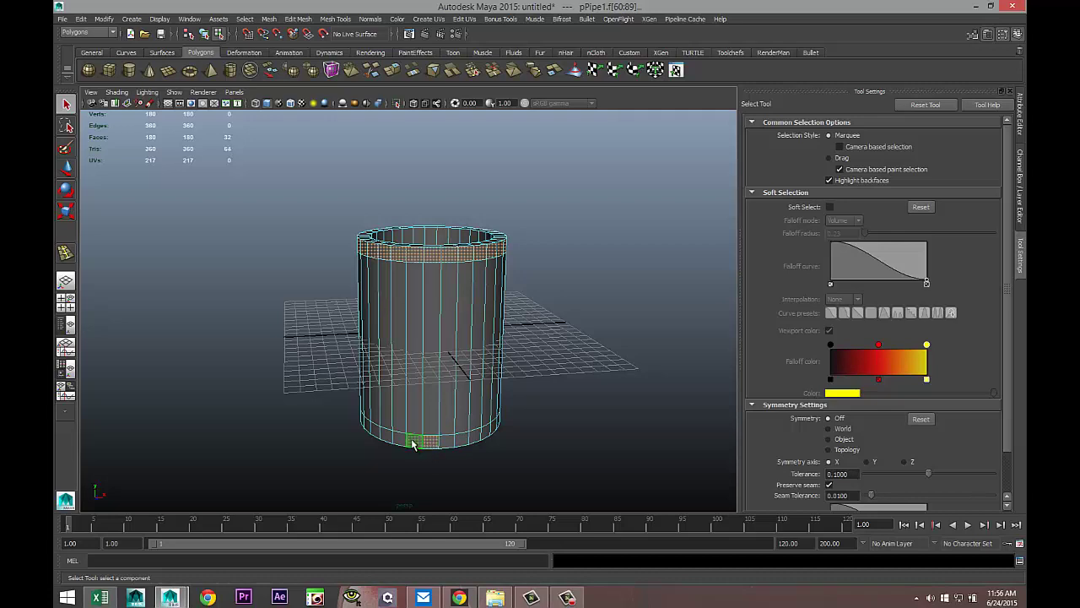
double_click(413, 442, "shift")
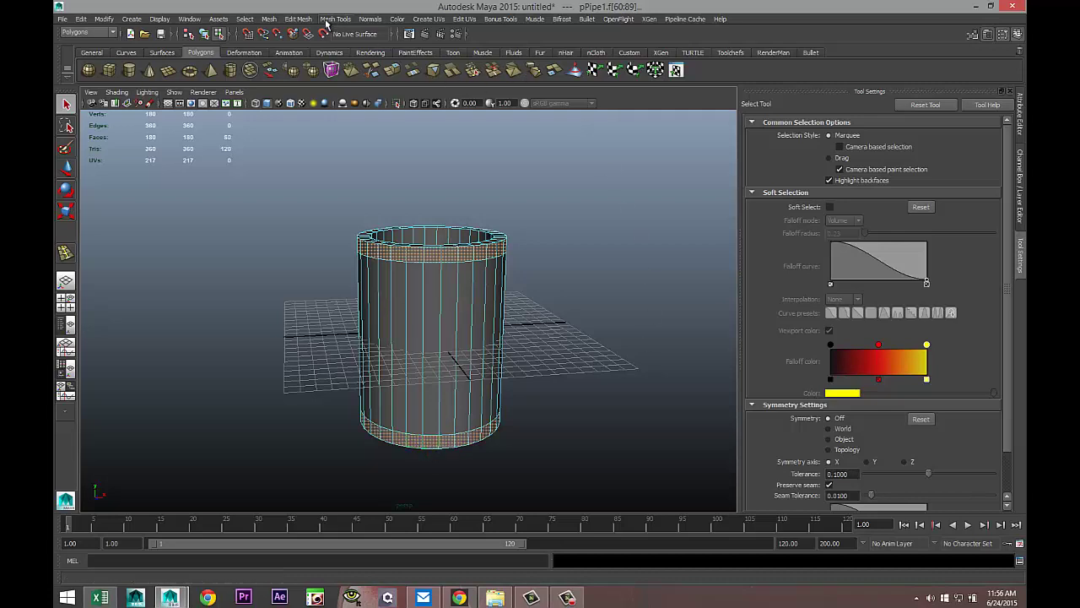
left_click(298, 18)
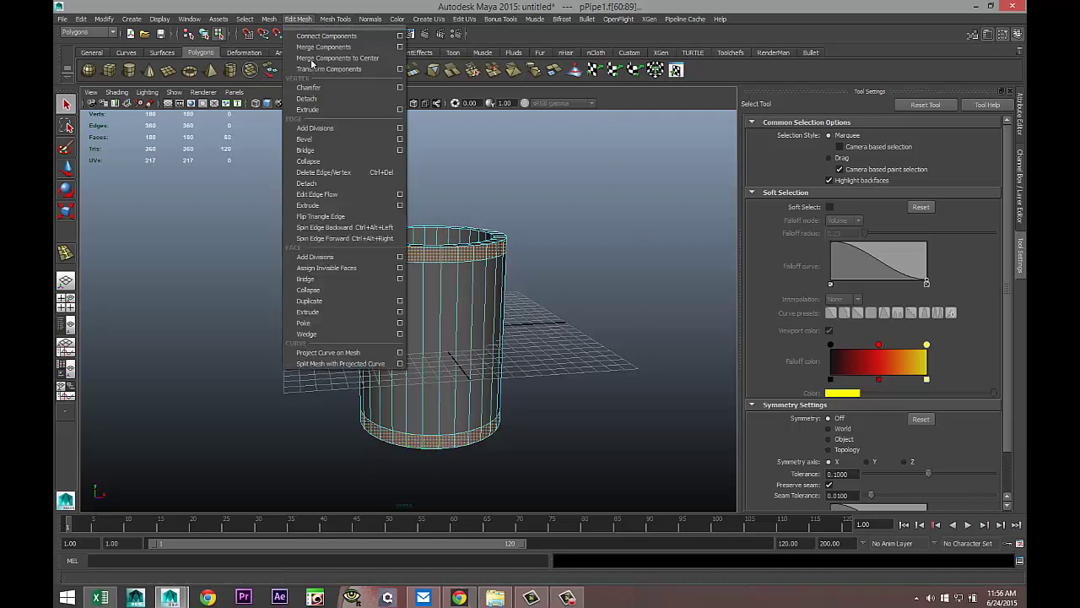
left_click(328, 312)
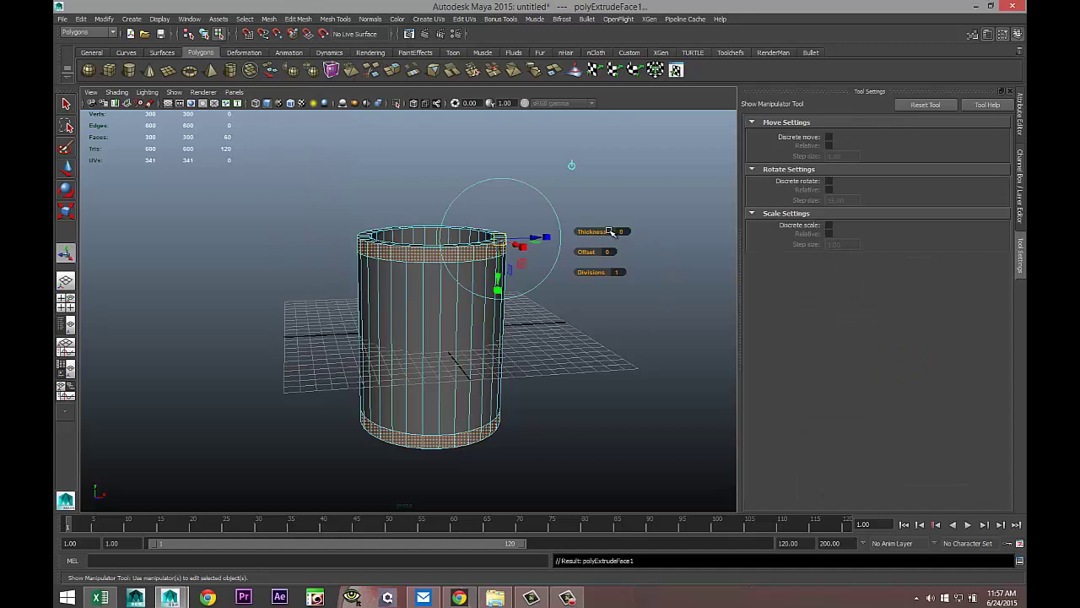
left_click_drag(596, 231, 619, 231)
left_click(649, 397)
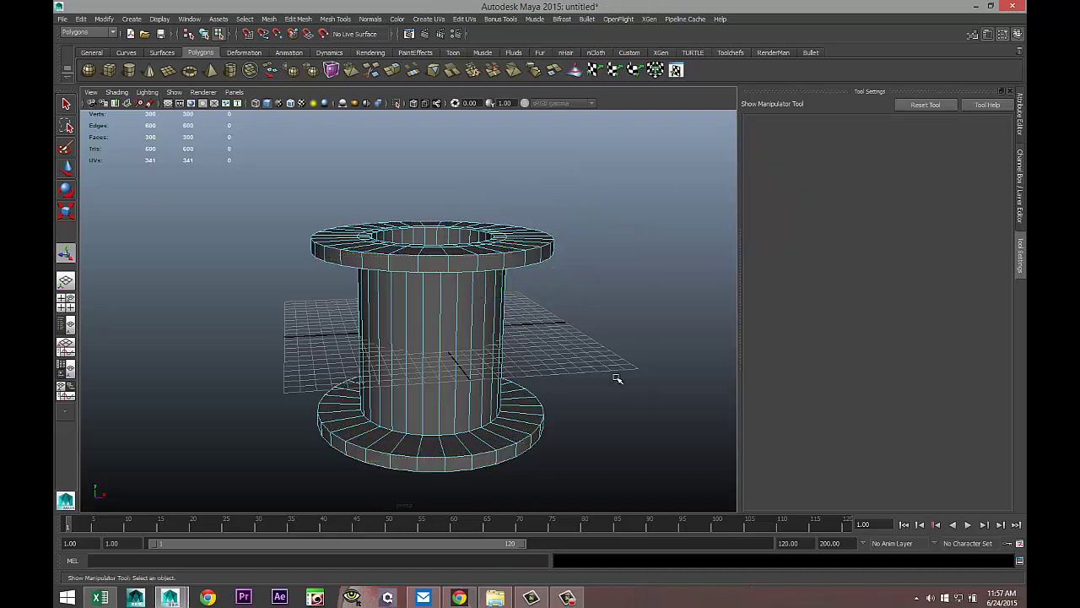
Insert two edge loops around the column between the flanges and scale them vertically apart toward the flanges
left_click_drag(575, 312, 610, 309, "alt")
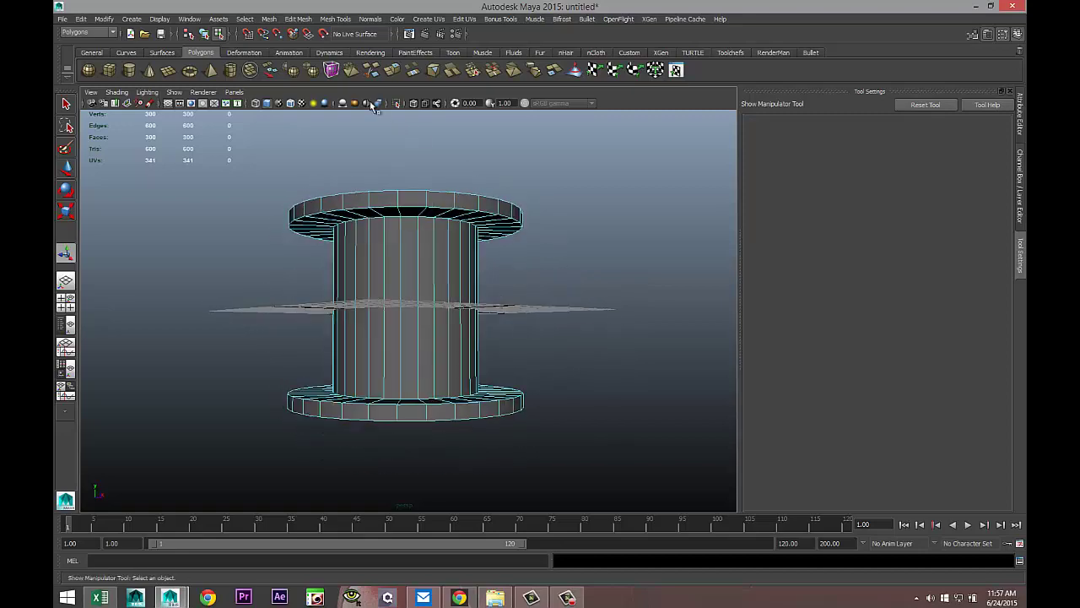
left_click(336, 19)
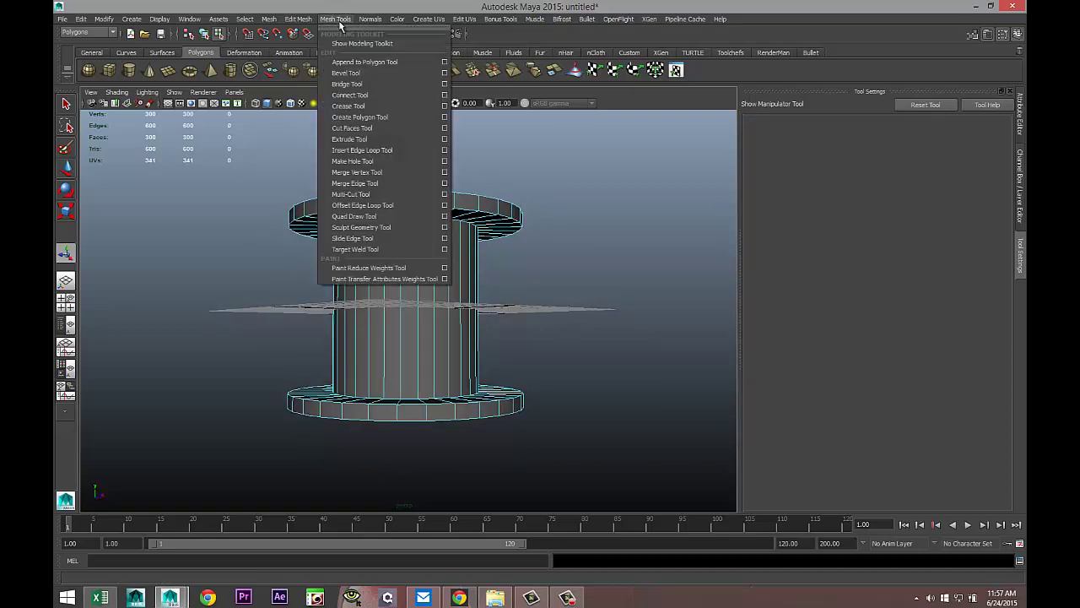
left_click(424, 151)
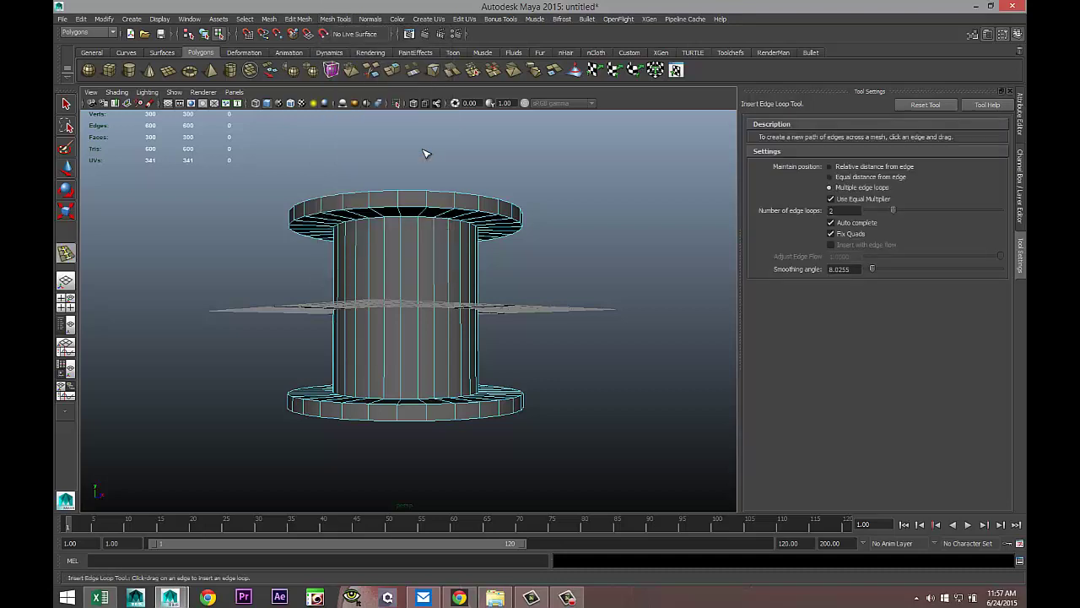
left_click(402, 290)
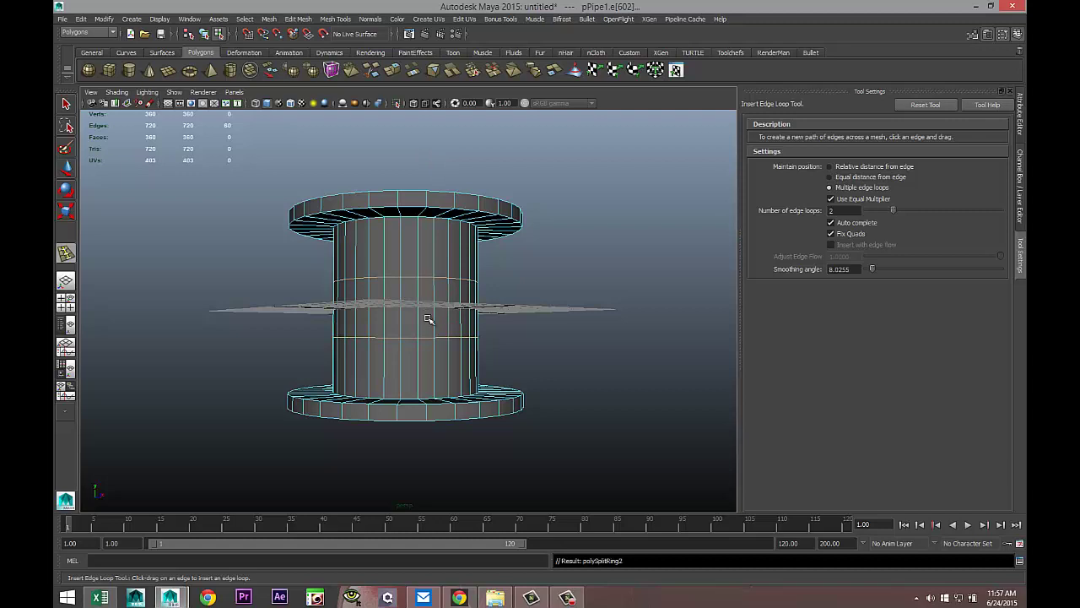
key("r")
left_click_drag(405, 259, 413, 161)
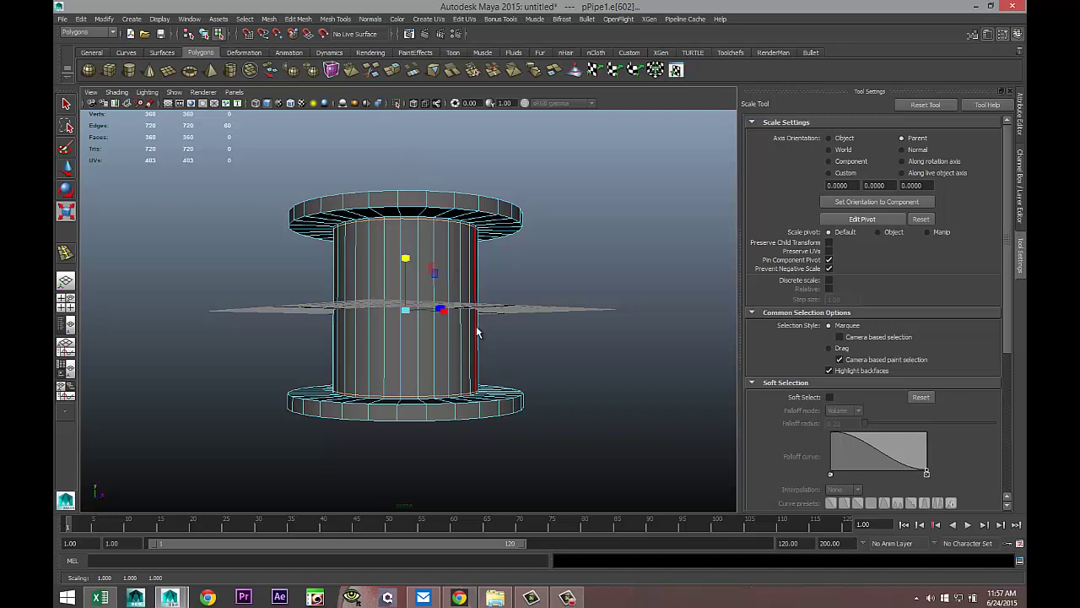
Return to object mode, display the spool with smooth mesh preview and deselect it
key("q")
right_click_drag(422, 241, 464, 228)
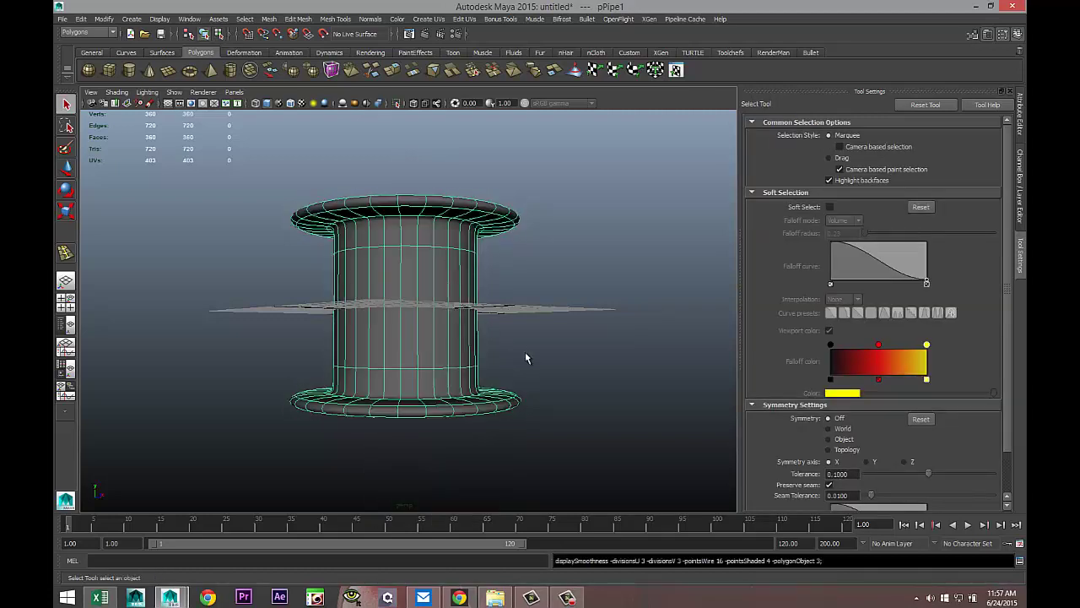
left_click(569, 305)
Scale the spool down uniformly to about 0.06 of its size
left_click_drag(532, 367, 514, 397, "alt")
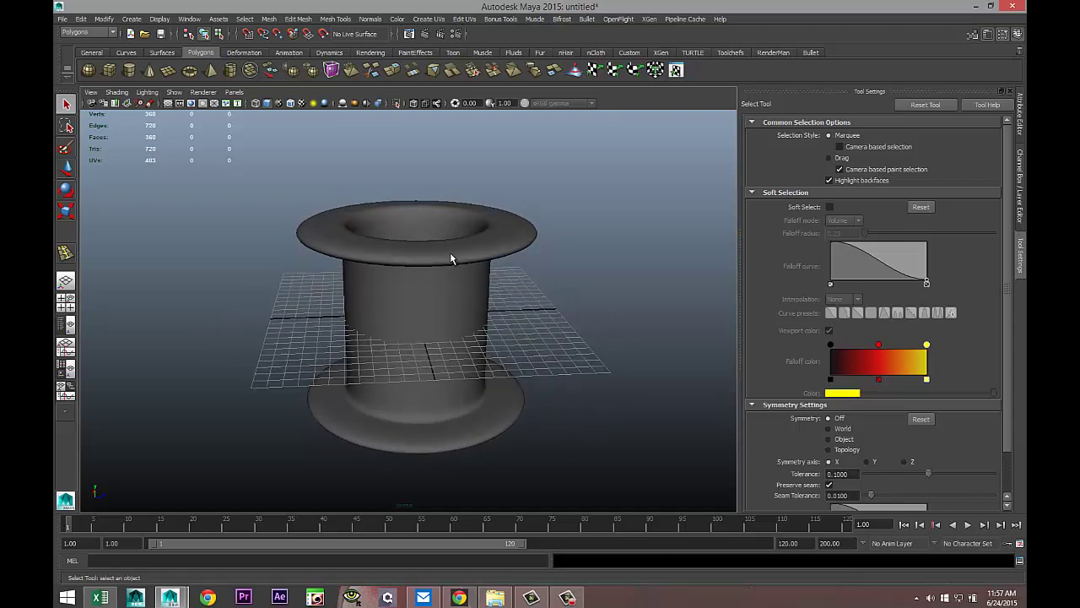
left_click(448, 256)
key("r")
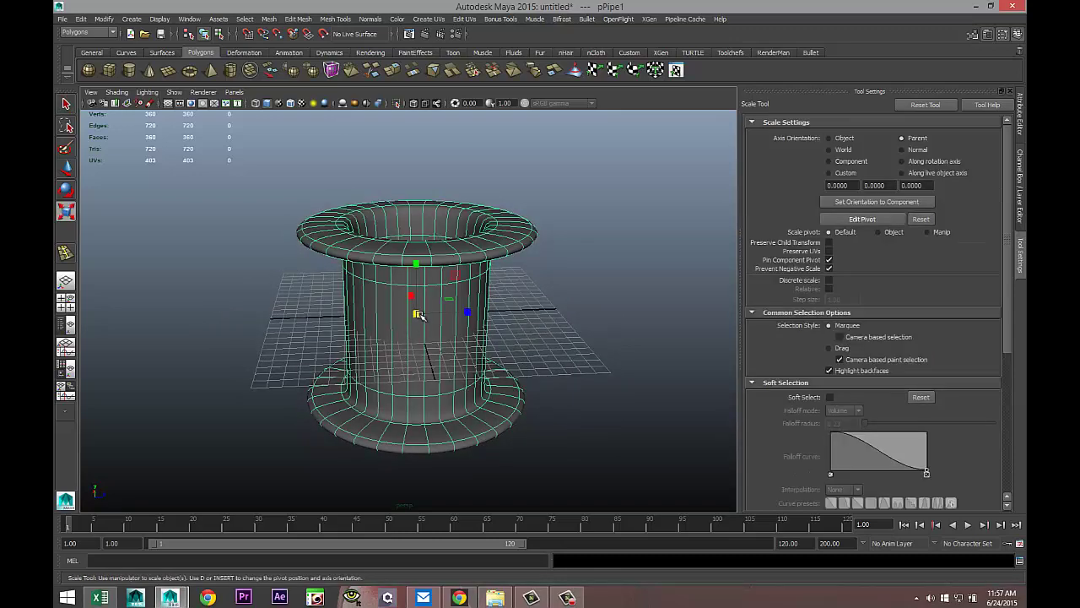
left_click_drag(419, 314, 240, 318)
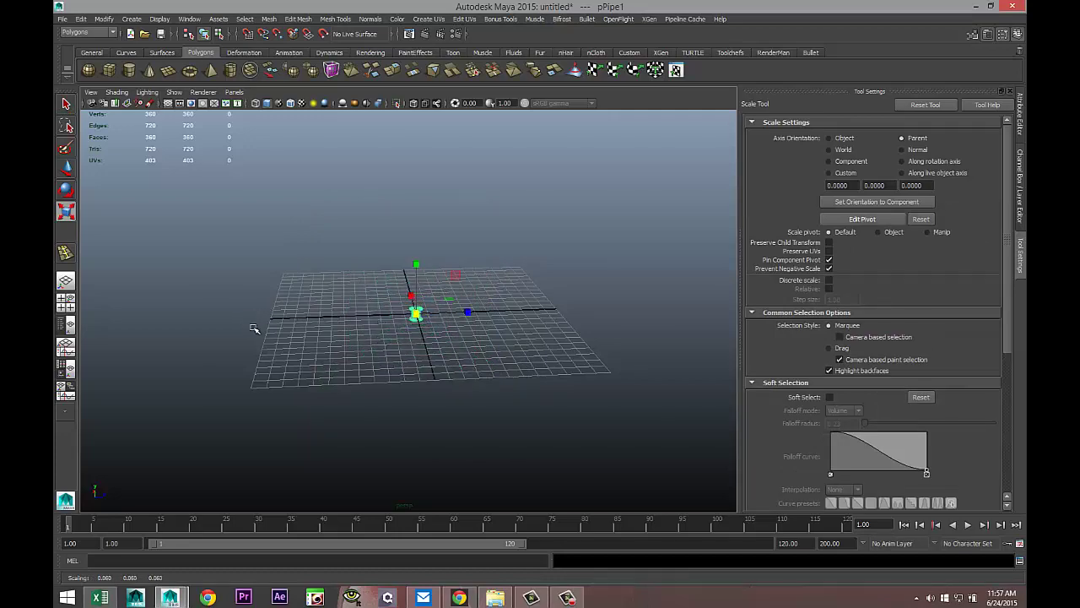
Create a tall, very thin polygon cylinder with 20 axis divisions on the grid beside the small spool
key("f")
scroll(313, 359, "down", 3)
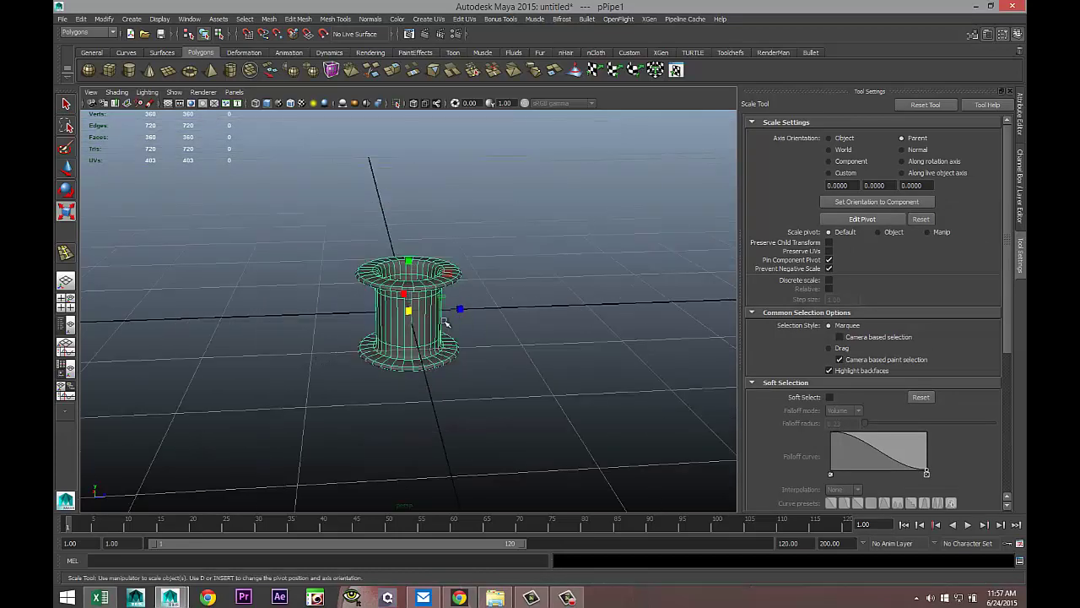
mouse_move(446, 323)
left_mouse_down("alt")
mouse_move(448, 388)
mouse_move(471, 316)
mouse_move(446, 320)
left_mouse_up("alt")
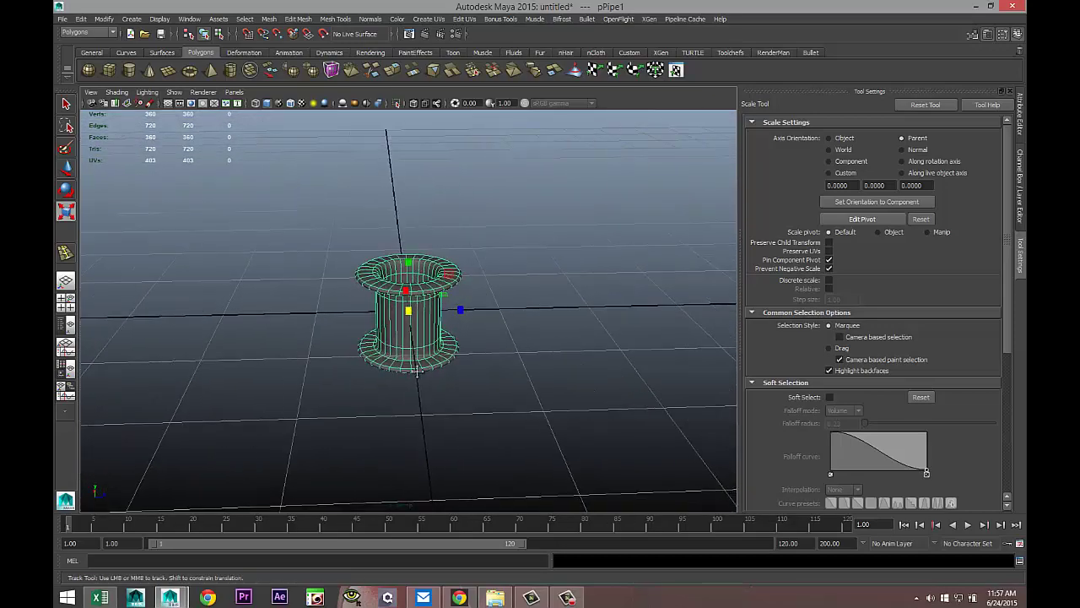
middle_click_drag(416, 371, 461, 342, "alt")
scroll(450, 377, "down", 4)
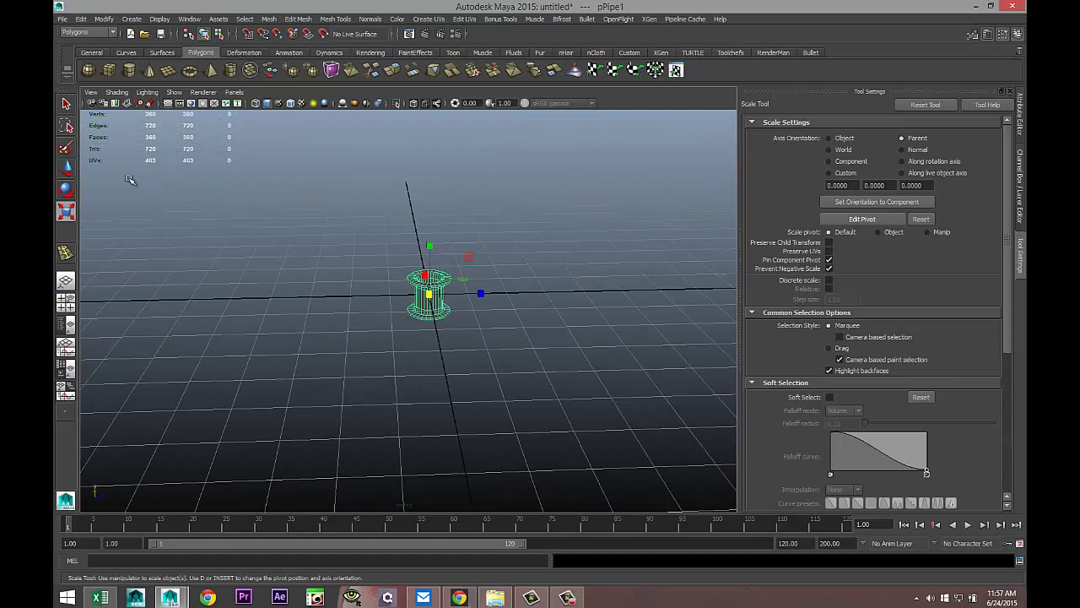
left_click(129, 70)
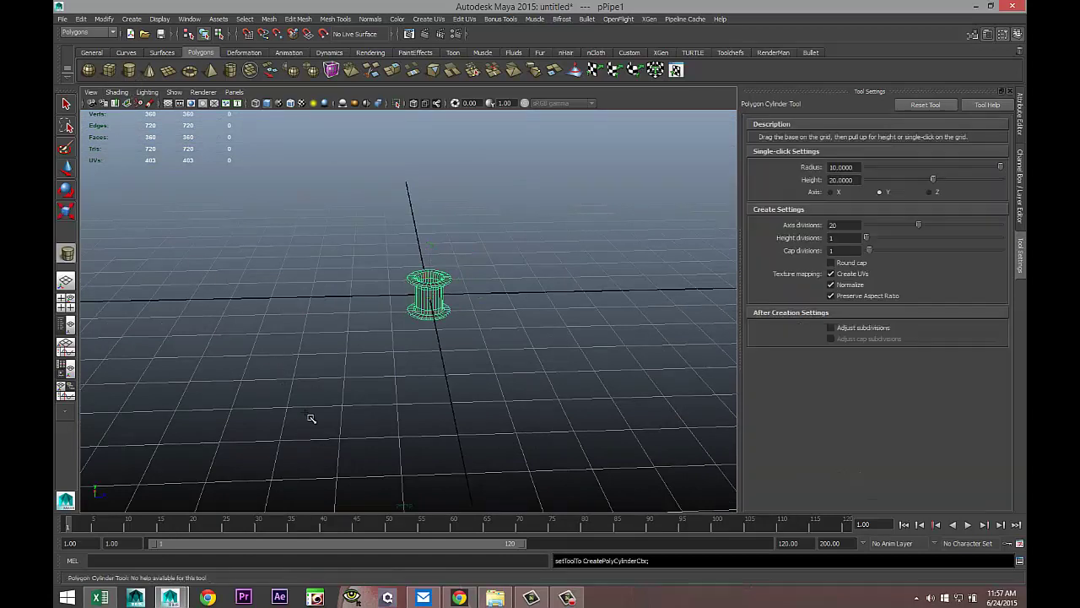
left_click(302, 415)
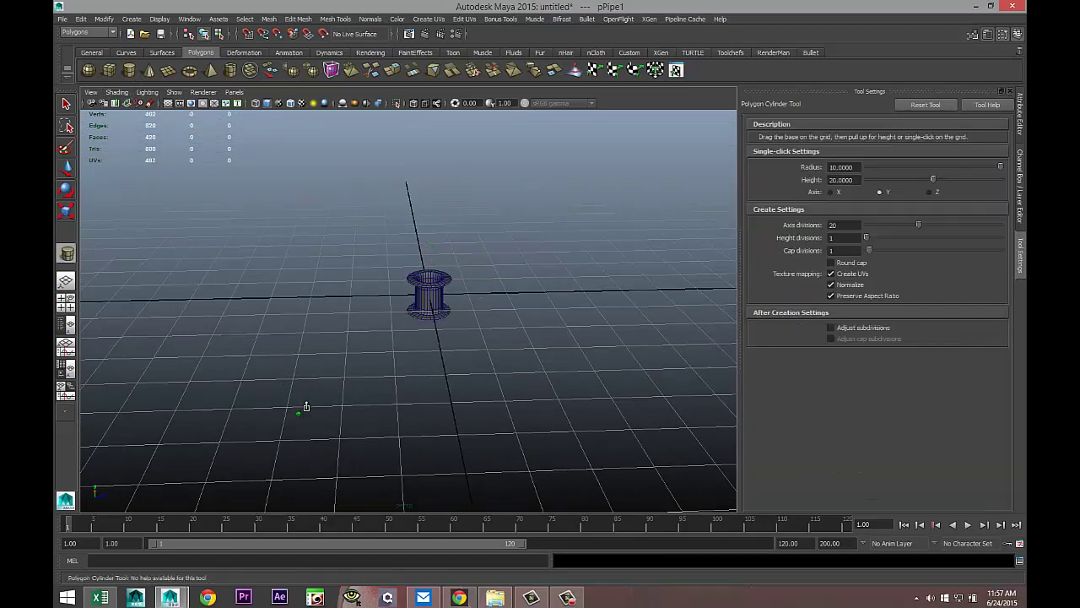
left_click_drag(306, 407, 284, 64)
Lay the thin cylinder flat by setting its X rotation to 90
scroll(317, 270, "down", 5)
key("e")
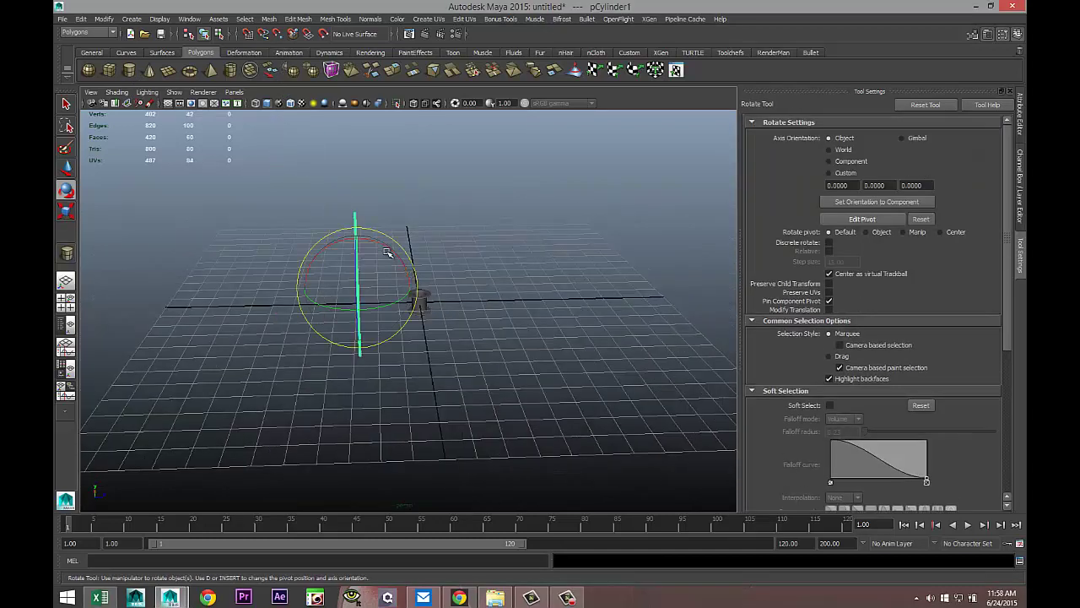
left_click_drag(386, 252, 405, 295)
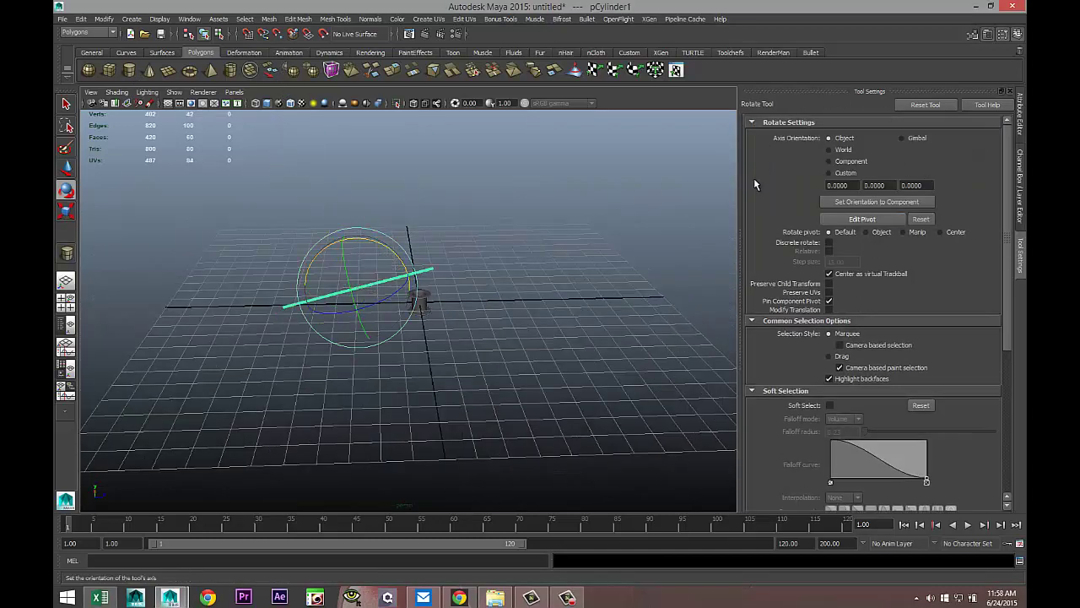
key("ctrl+a")
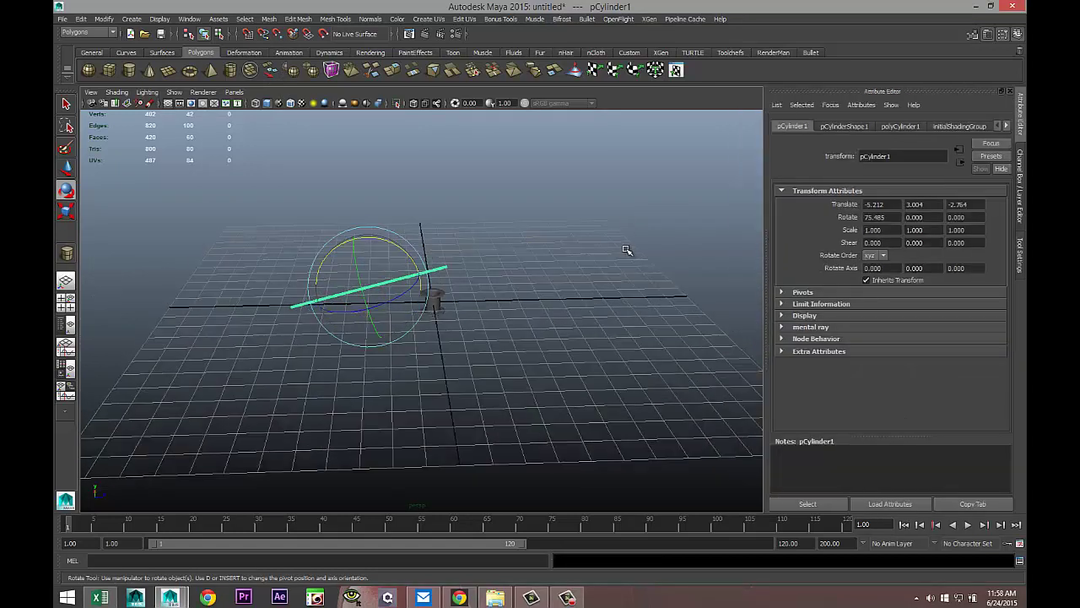
left_click(894, 217)
type("90")
key("Return")
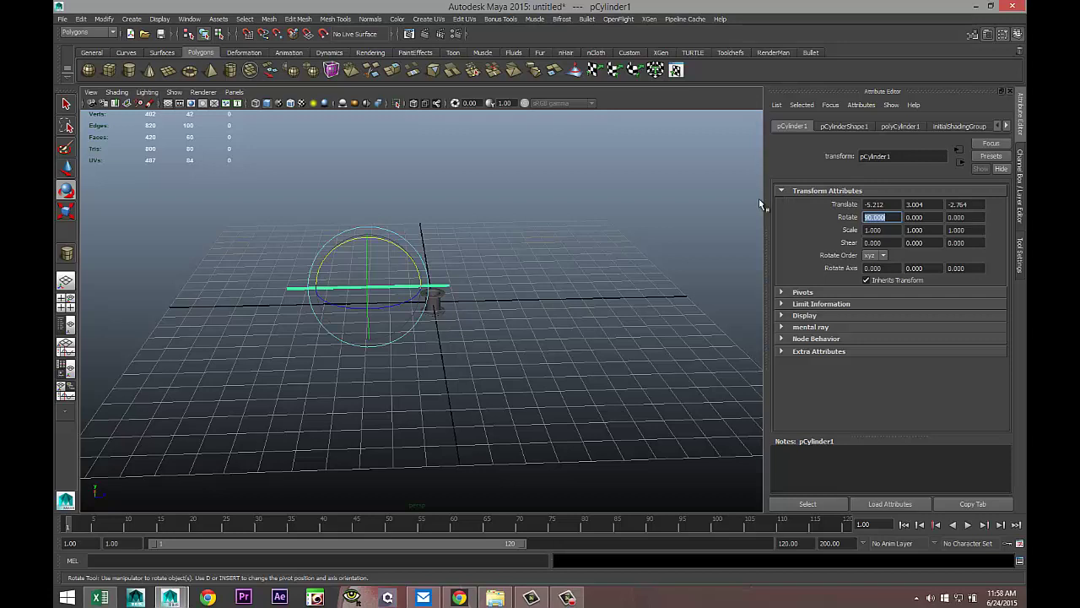
In the top view, move the cylinder in line with the spool, to about X 0.04 and Z -3.493
left_click(66, 301)
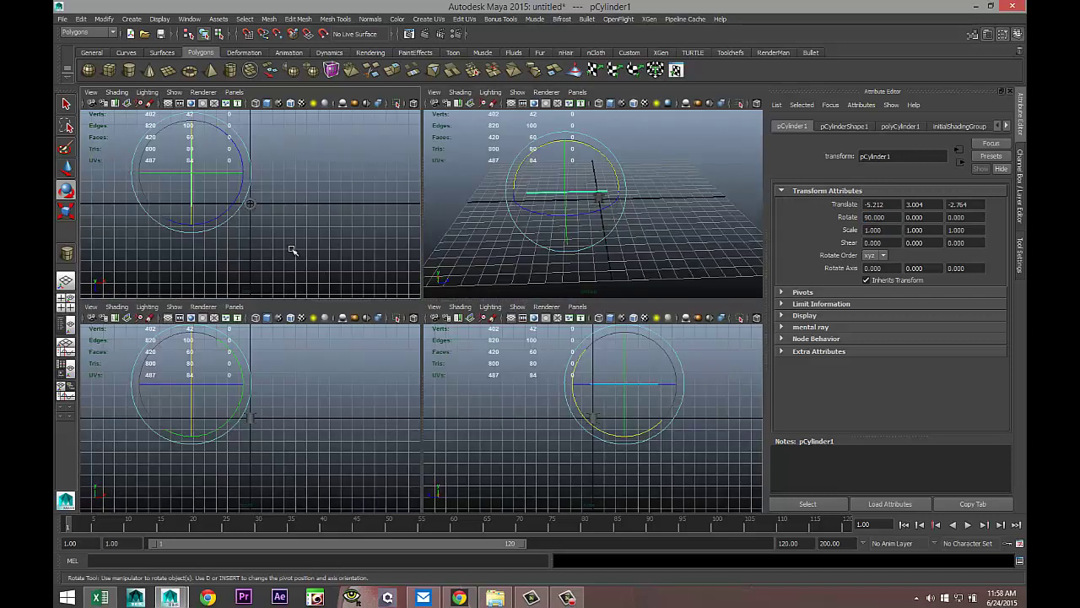
key("space")
key("f")
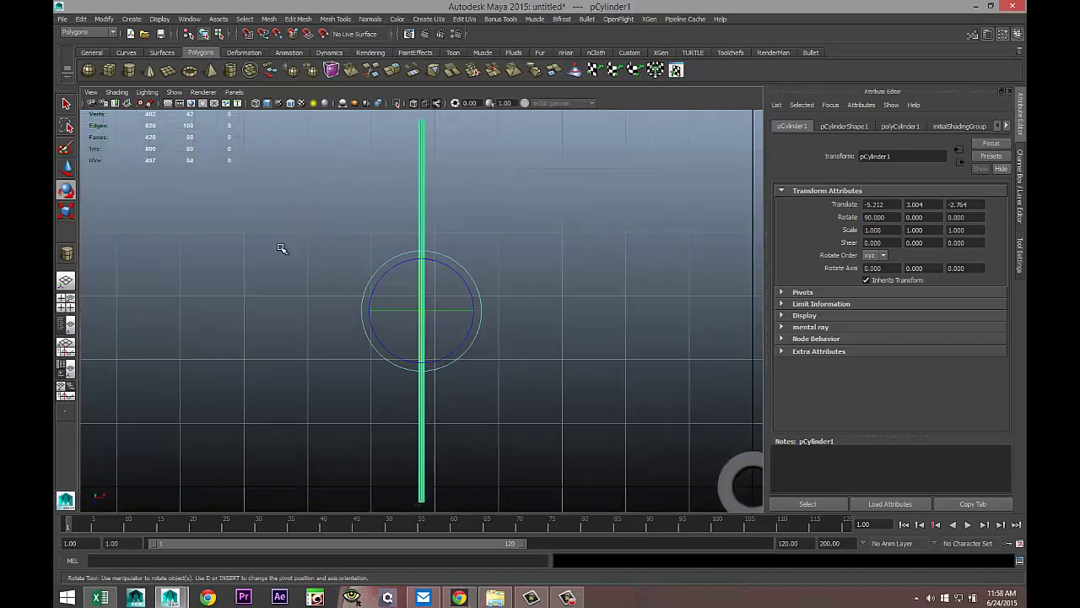
scroll(304, 278, "down", 4)
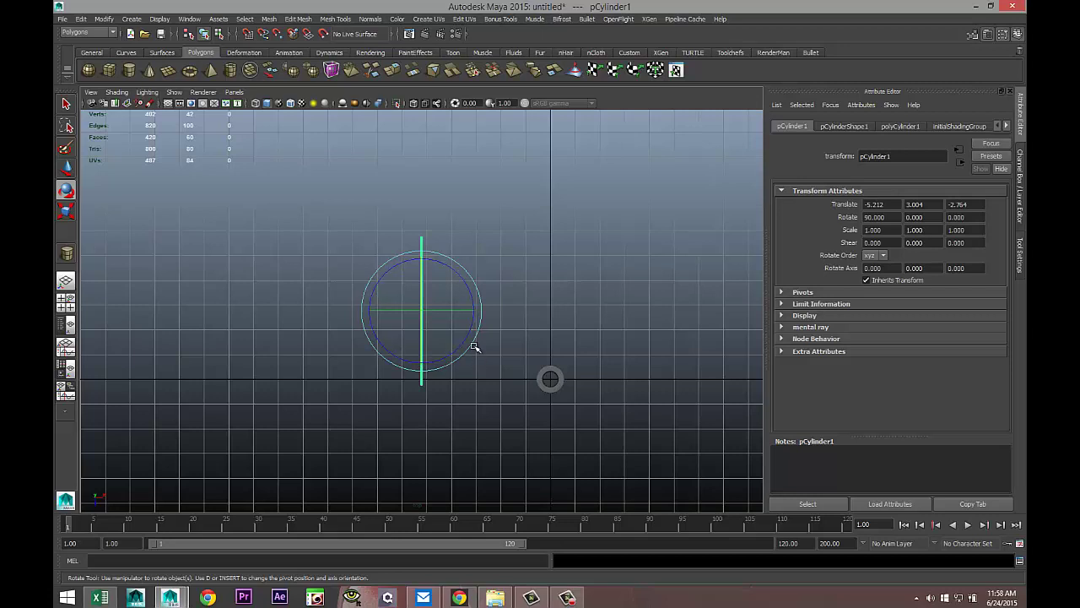
key("w")
left_click_drag(478, 311, 605, 303)
key("f")
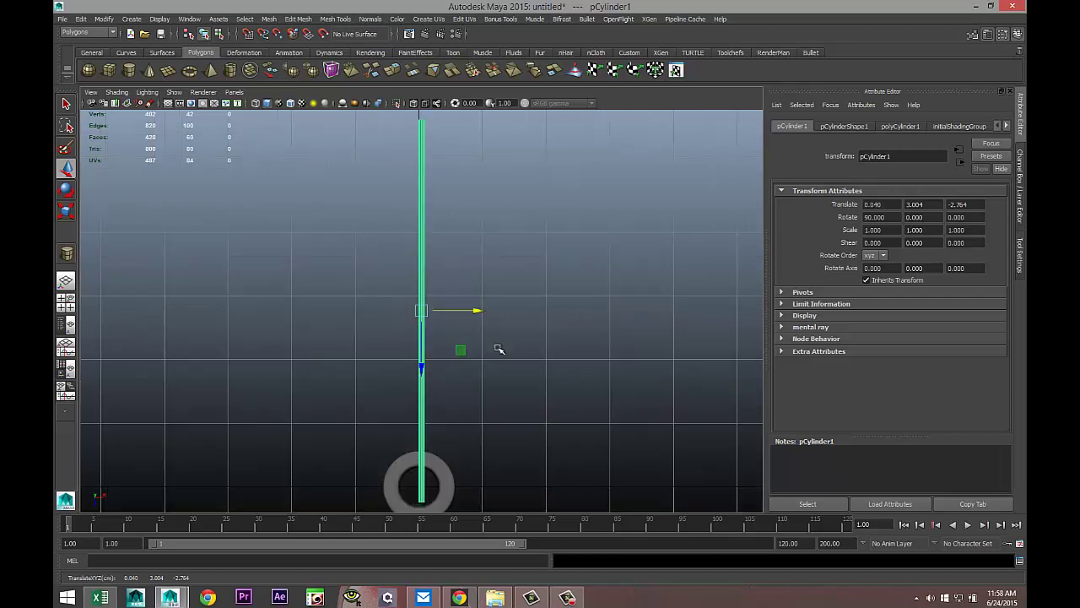
left_click_drag(415, 362, 422, 321)
middle_click_drag(498, 425, 492, 301, "alt")
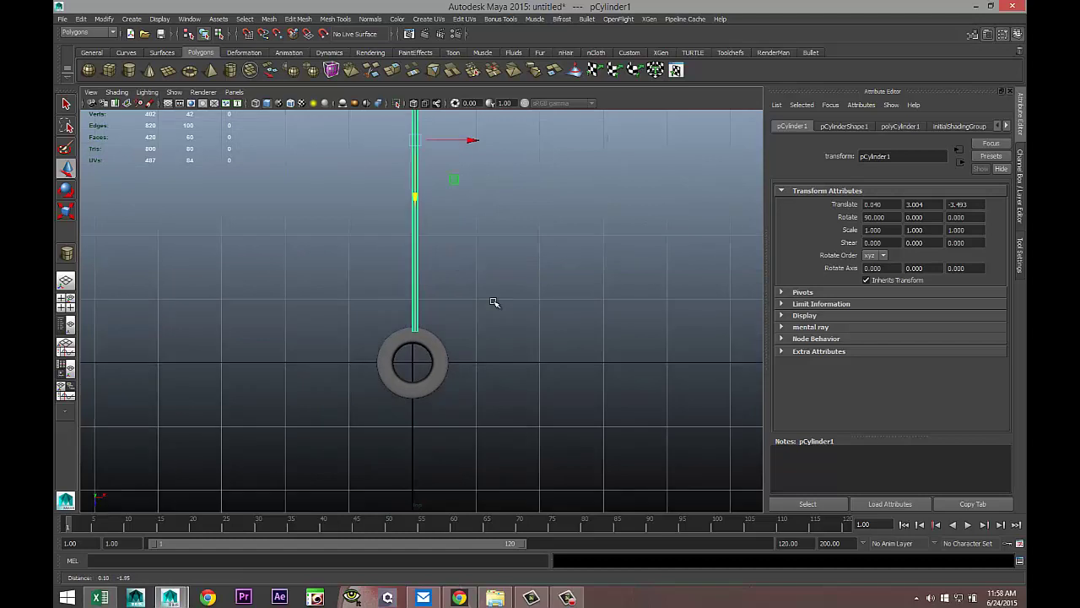
Check the spool's transform values and set the cylinder's X, Y and Z translation to 0
scroll(482, 347, "up", 2)
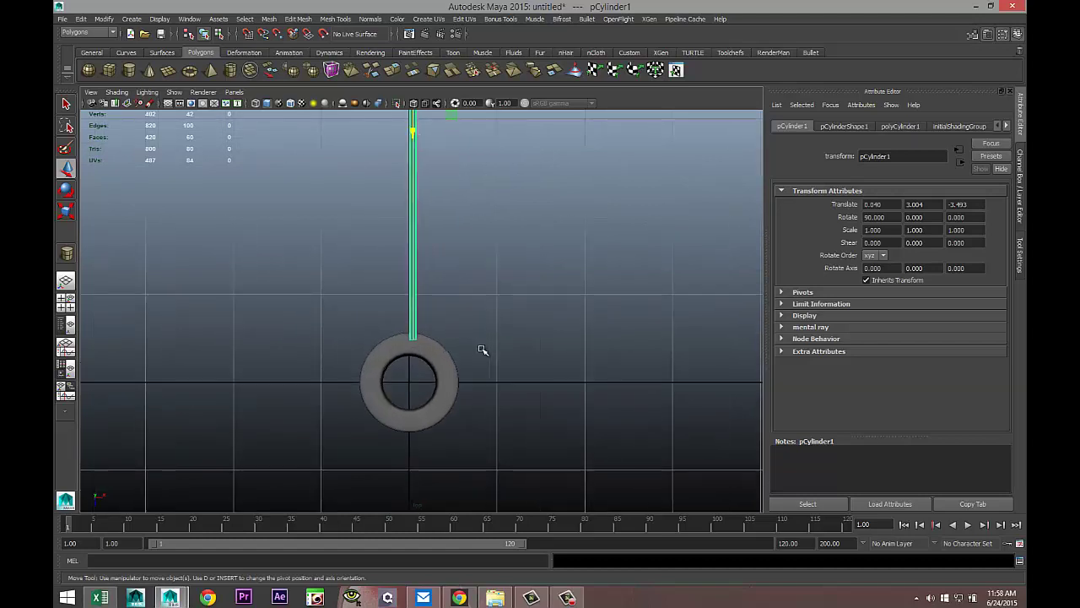
left_click(449, 387)
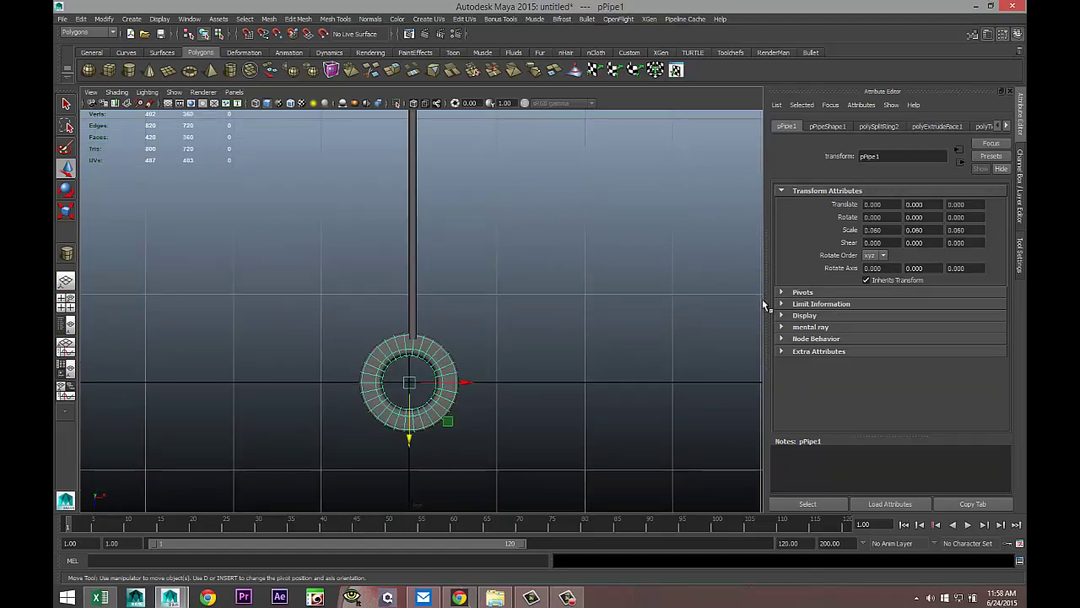
scroll(481, 410, "up", 2)
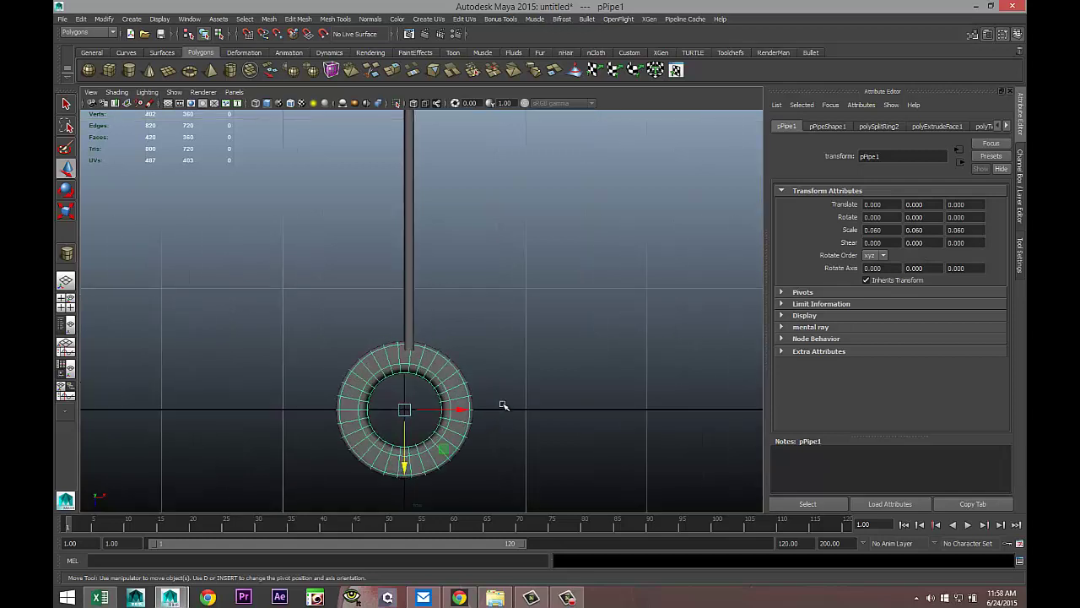
left_click(408, 290)
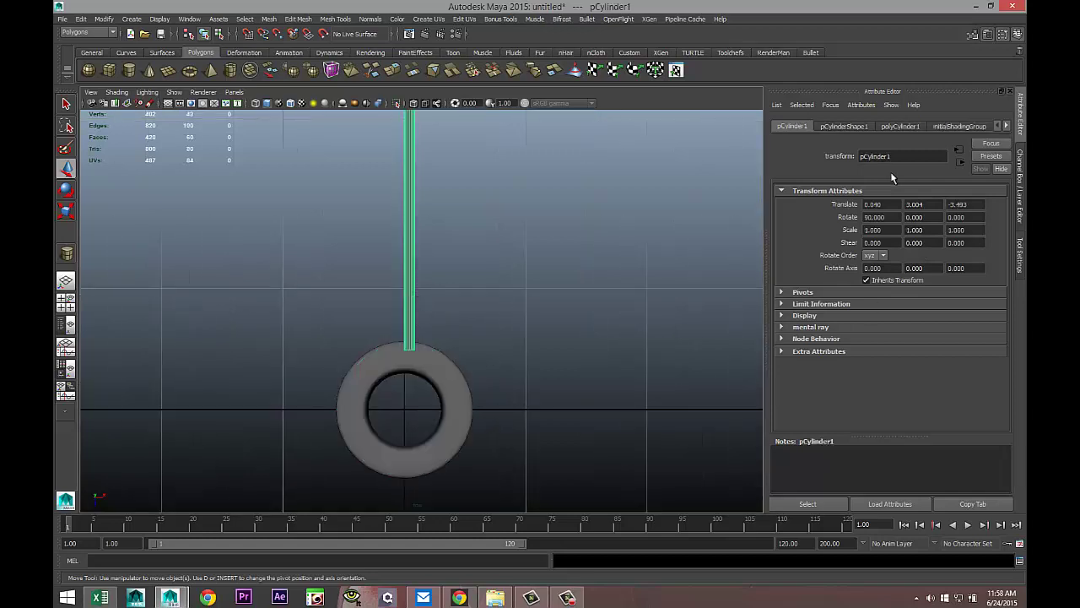
left_click(976, 202)
type("0")
left_click_drag(934, 205, 845, 205)
type("00")
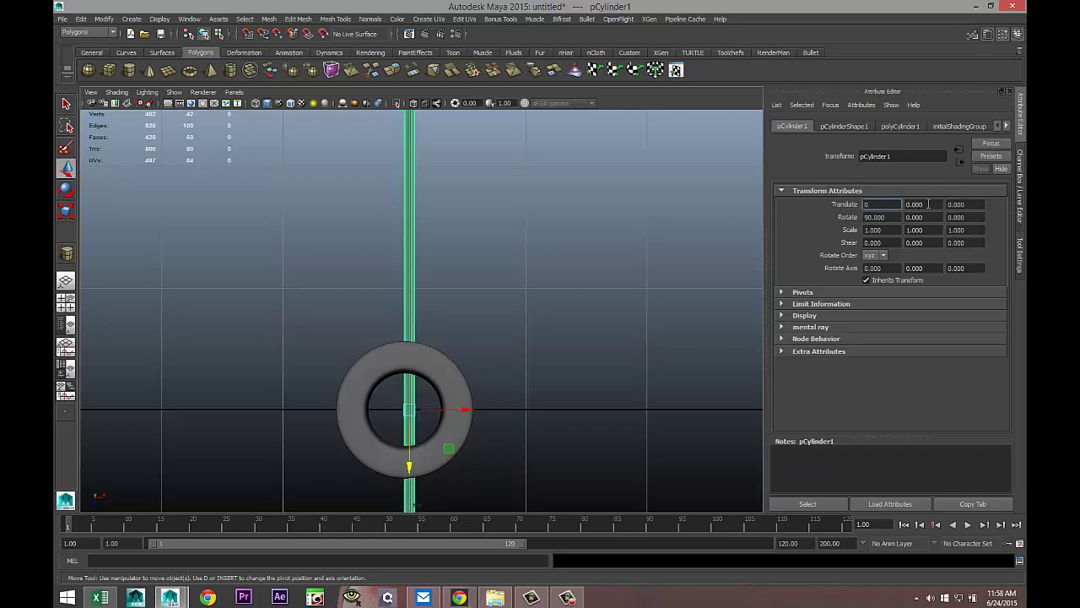
key("Tab")
Scale the cylinder uniformly to about 0.713 and place it just outside the spool at about Z -2.925
left_click_drag(403, 475, 418, 53)
scroll(470, 265, "down", 5)
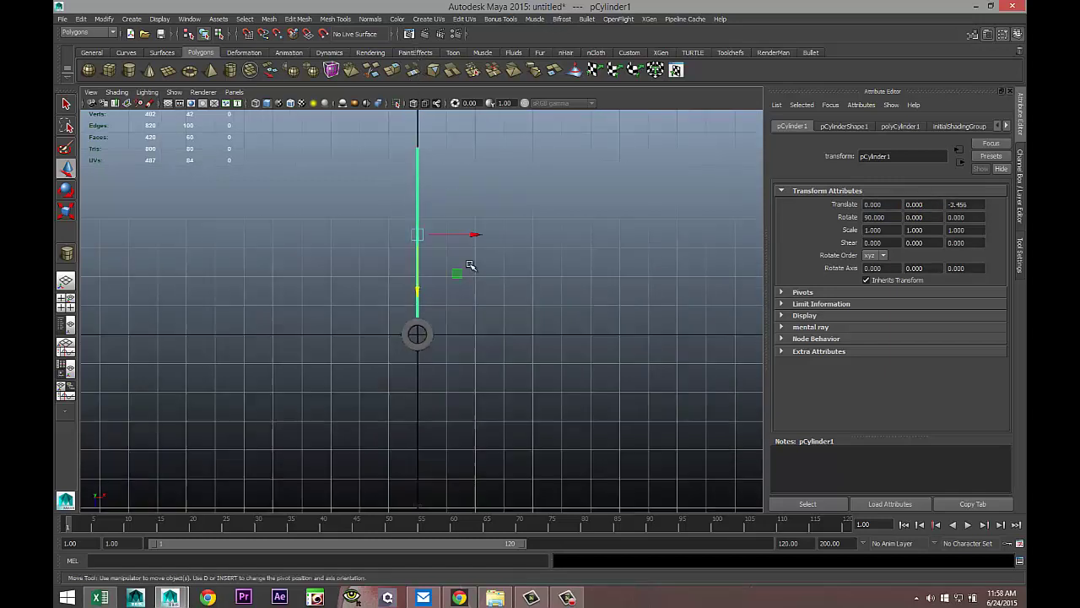
scroll(470, 266, "down", 1)
key("r")
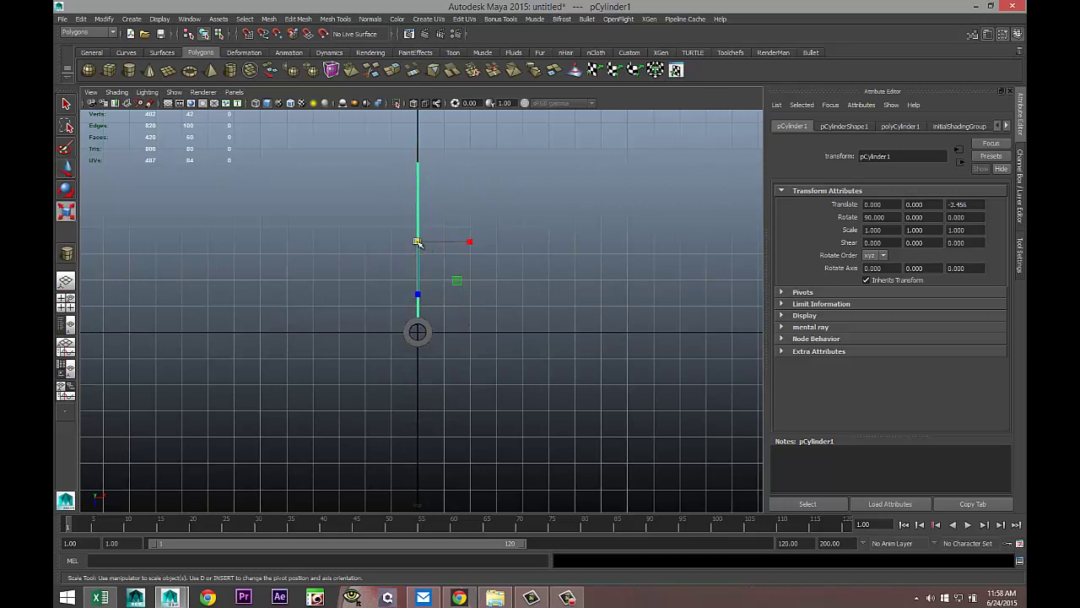
left_click_drag(417, 242, 399, 239)
left_click_drag(395, 239, 396, 240)
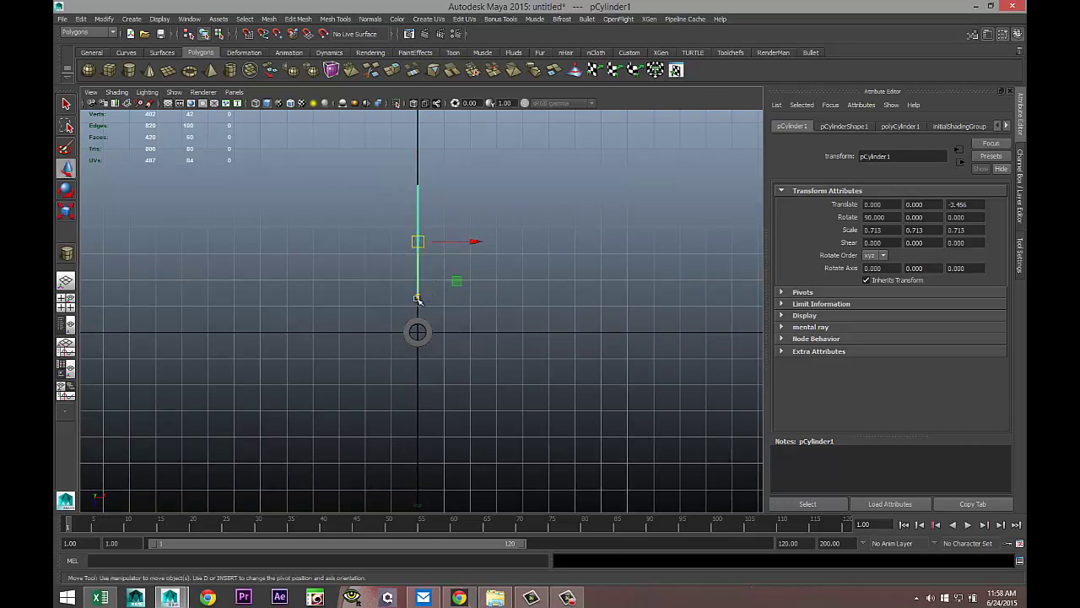
key("w")
left_click_drag(417, 299, 417, 315)
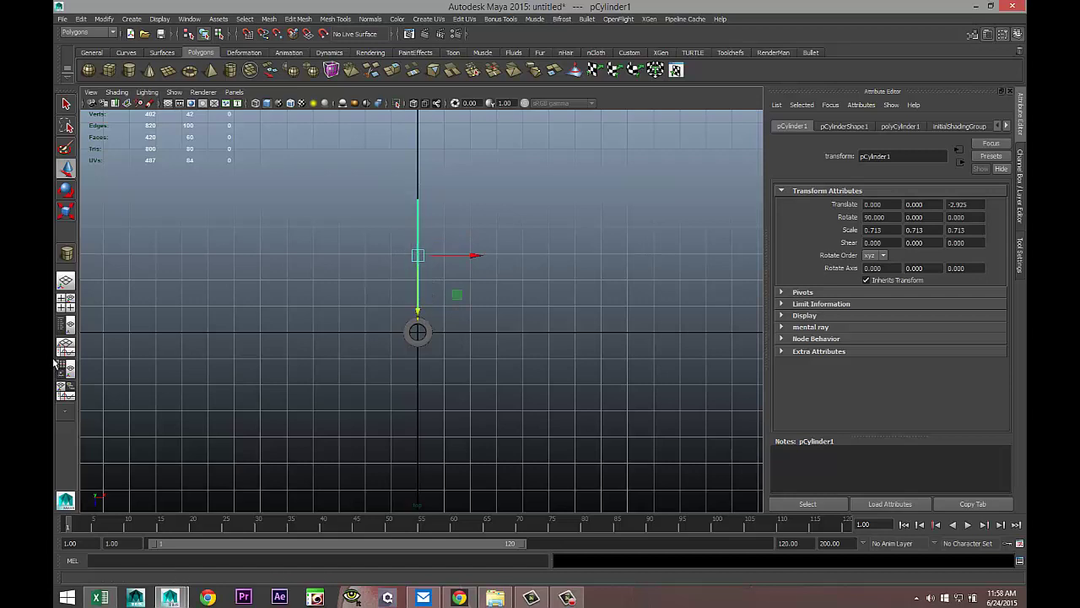
In the side view, move the cylinder along Z to the spool's opposite side, at about Z 2.879
left_click(66, 302)
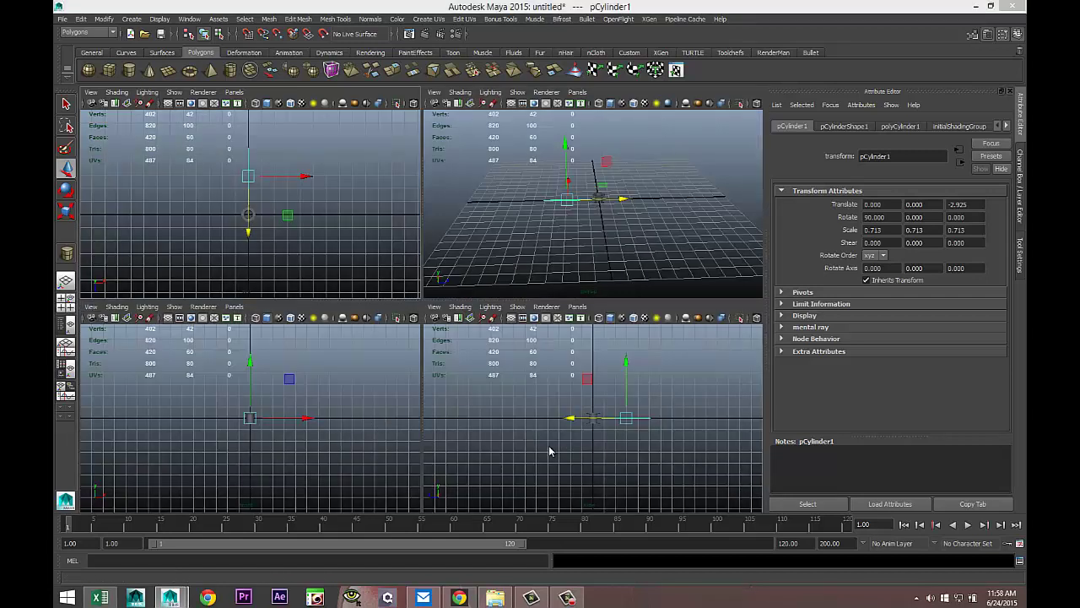
key("space")
key("f")
scroll(465, 422, "down", 5)
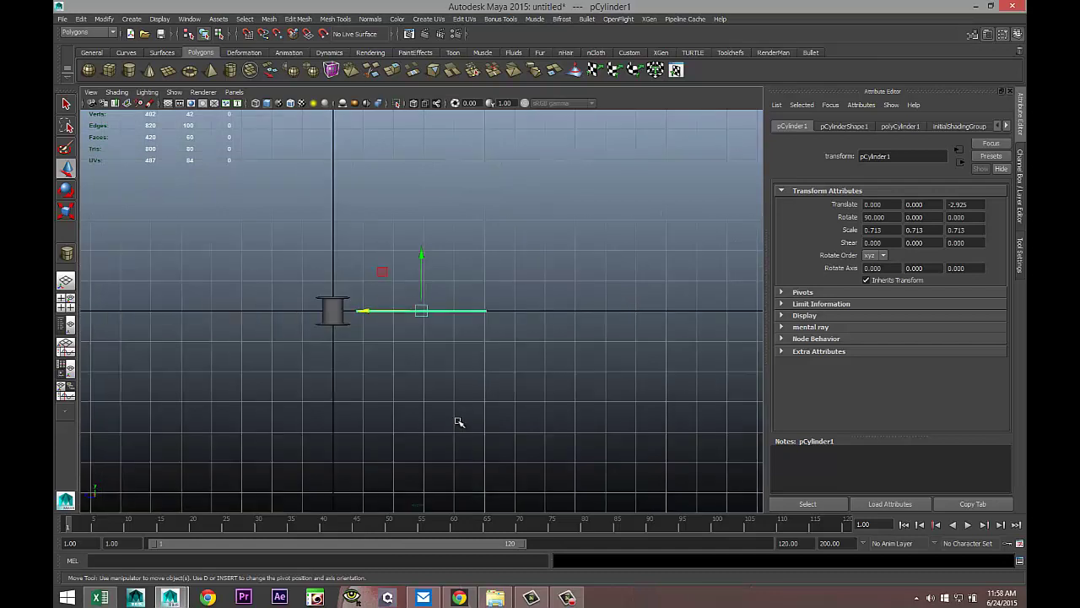
scroll(432, 430, "down", 4)
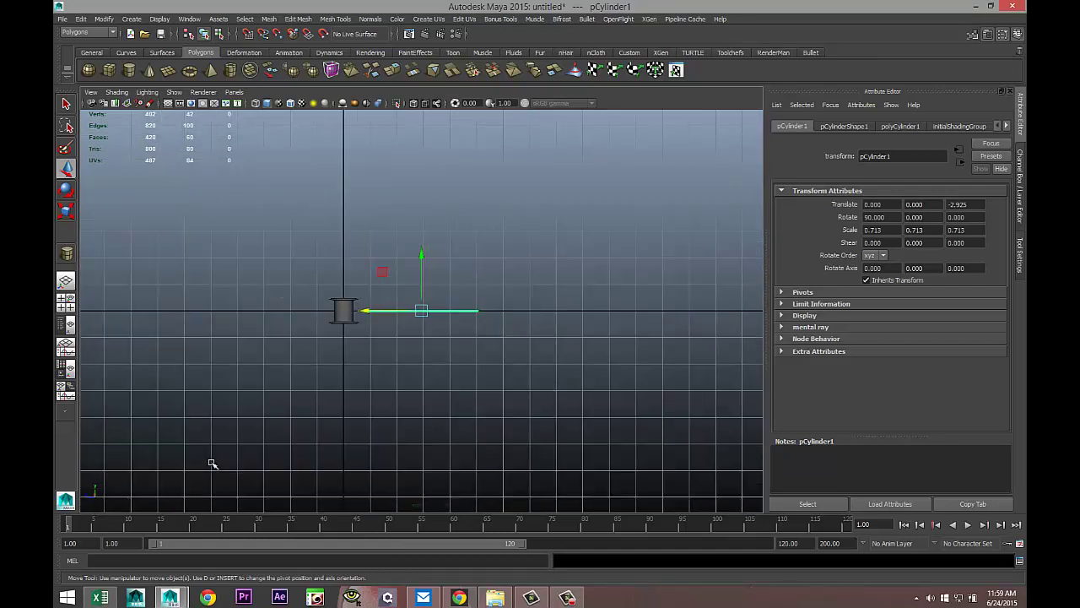
middle_click_drag(211, 463, 405, 447, "alt")
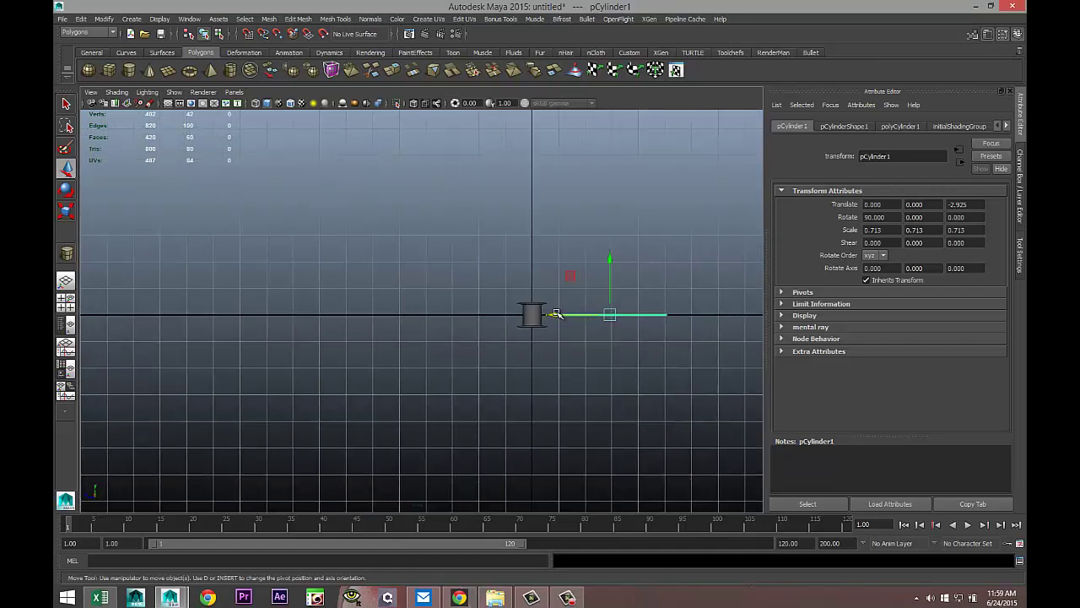
left_click_drag(556, 314, 405, 327)
In the perspective view, move the cylinder along Z to about -3.307 and raise it to about Y 0.826
left_click(66, 300)
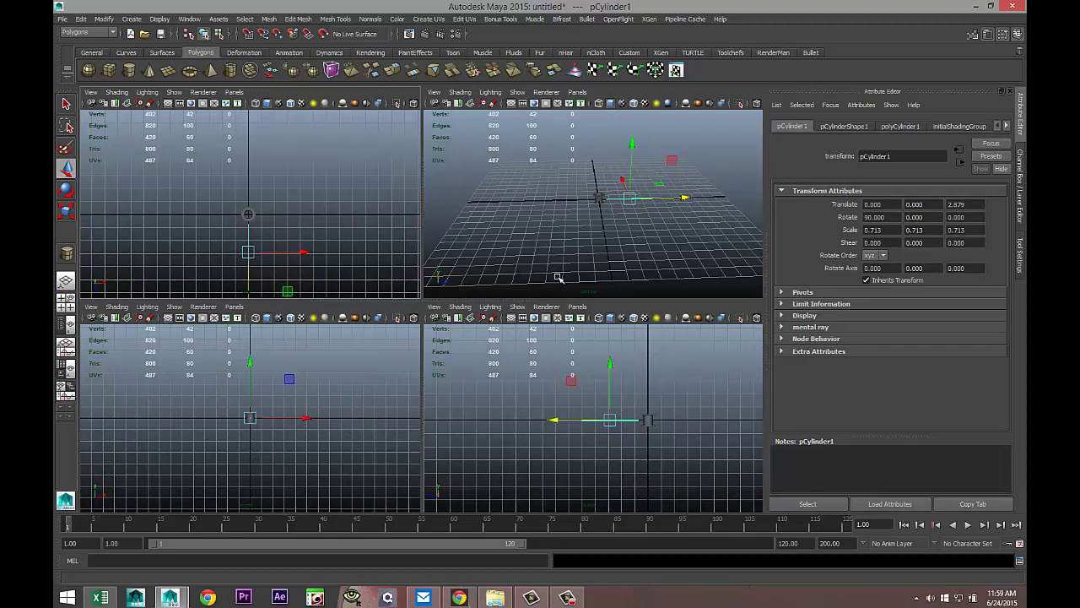
key("space")
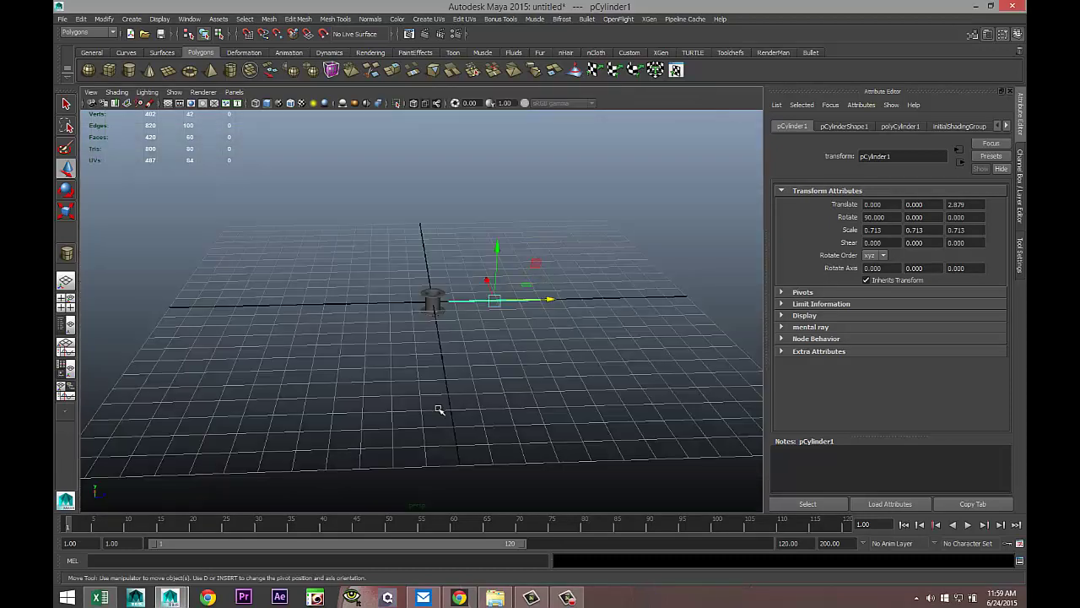
mouse_move(436, 414)
left_mouse_down("alt")
mouse_move(552, 393)
mouse_move(545, 414)
mouse_move(412, 422)
mouse_move(442, 417)
mouse_move(427, 420)
left_mouse_up("alt")
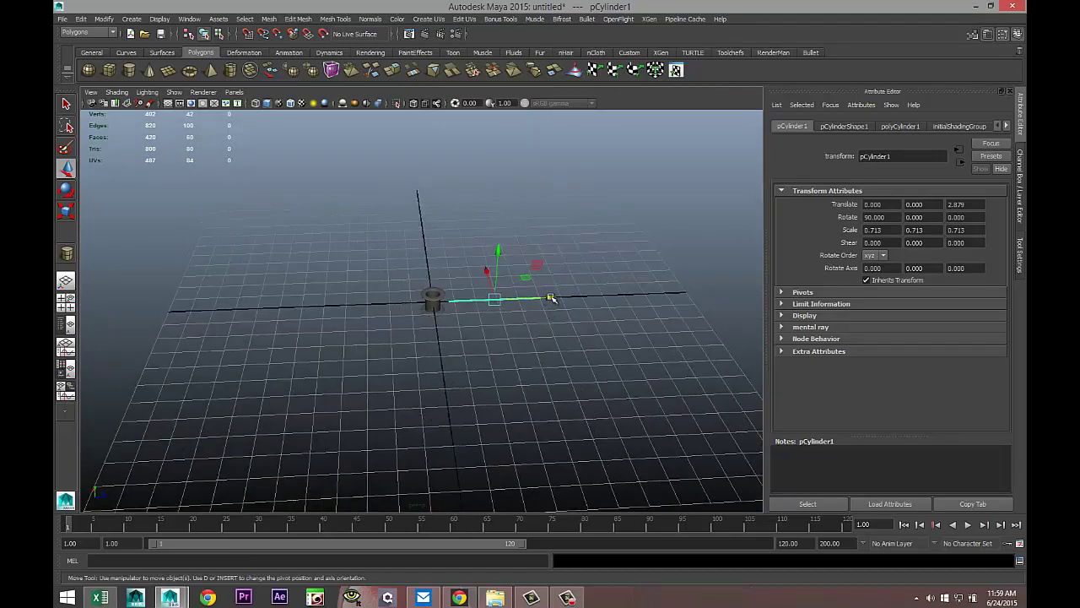
left_click_drag(550, 298, 418, 302)
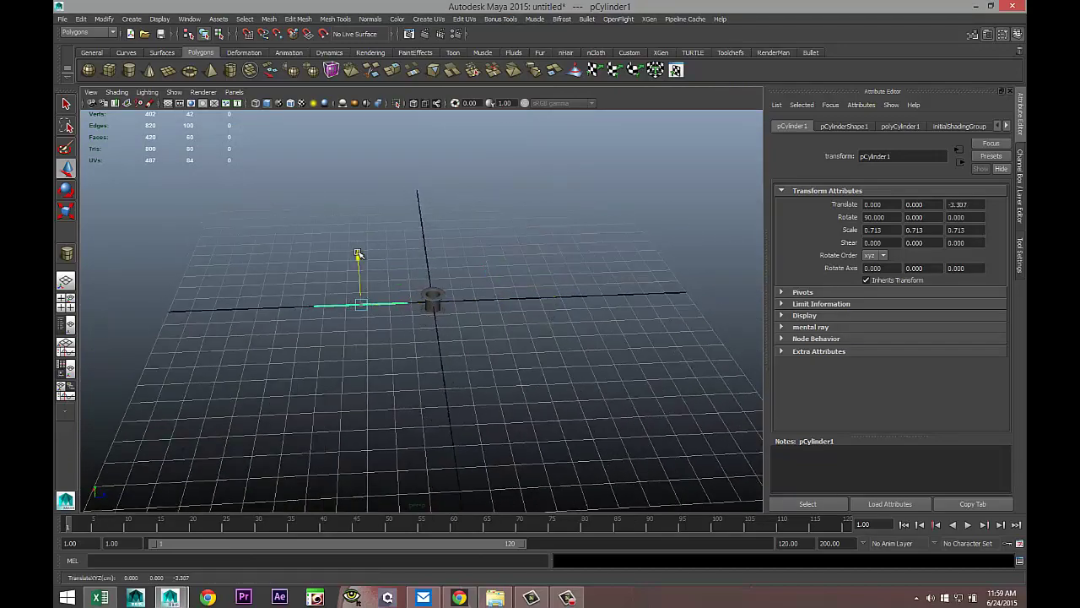
left_click_drag(358, 255, 358, 246)
scroll(448, 386, "up", 5)
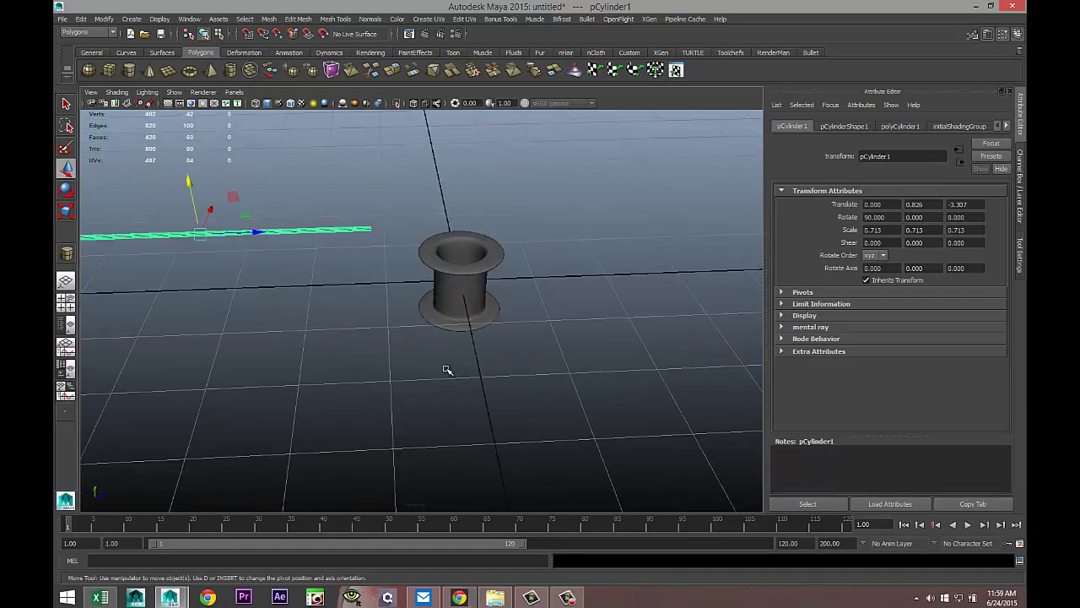
Set the thin cylinder's cap subdivisions to 0 so its end caps are single faces
middle_click_drag(448, 370, 515, 403, "alt")
scroll(505, 395, "up", 5)
left_click_drag(545, 374, 455, 357, "alt")
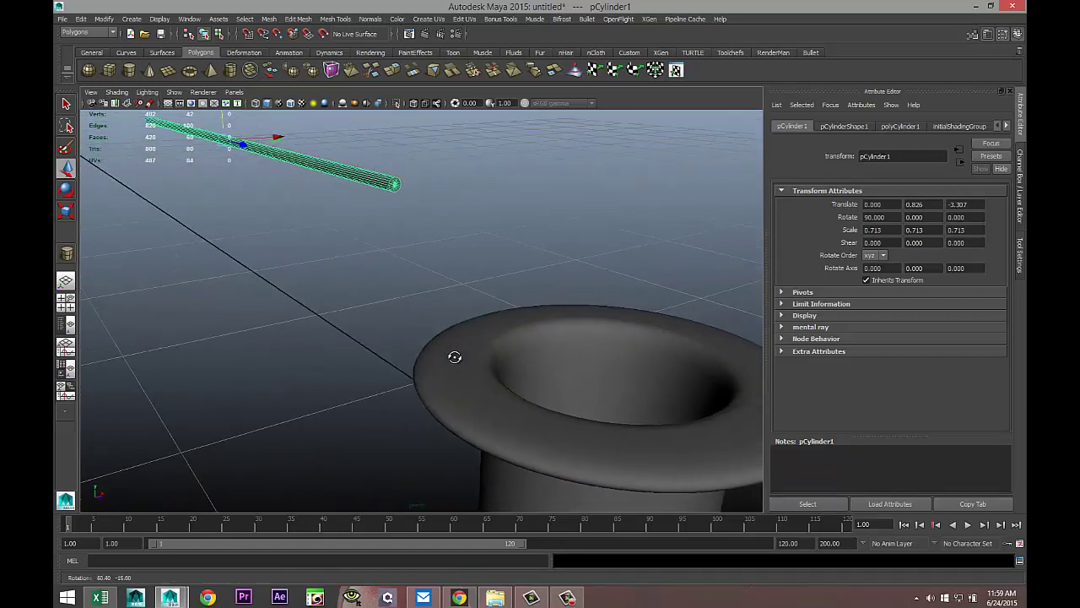
middle_click_drag(455, 357, 462, 483, "alt")
scroll(409, 322, "up", 4)
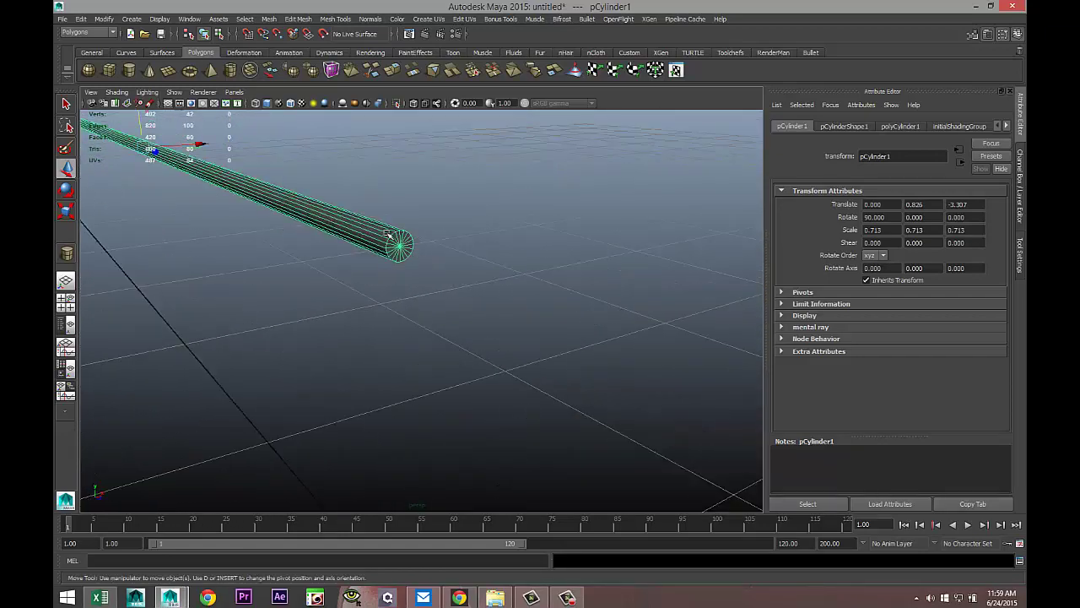
left_click(902, 128)
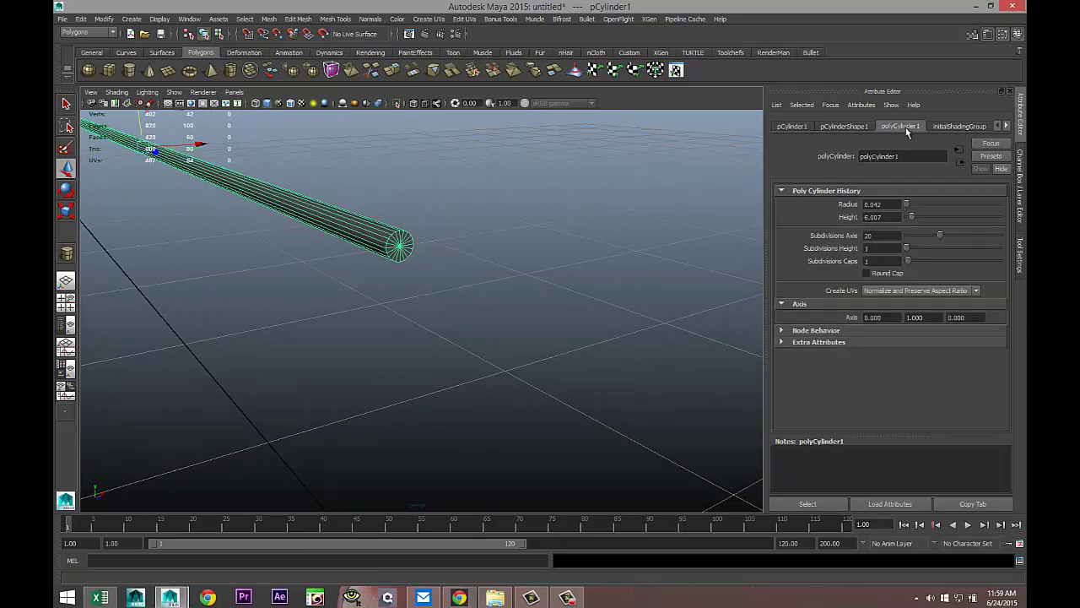
left_click(884, 262)
type("0")
key("Return")
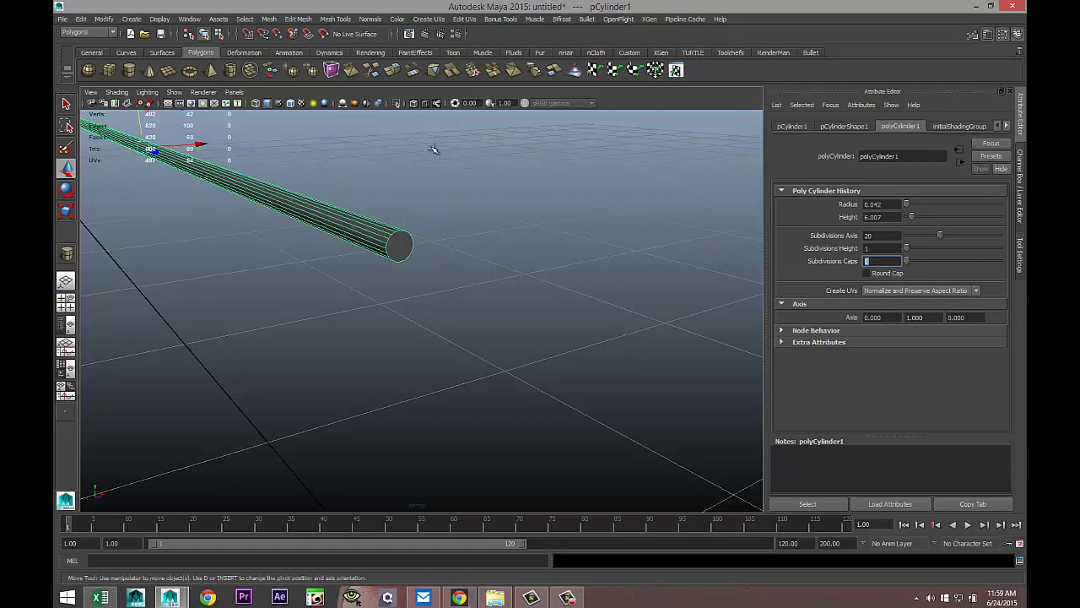
Extrude the cylinder's end cap face nearest the spool and pull it out along Z to about -1.129
right_click_drag(396, 245, 398, 267)
left_click(398, 246)
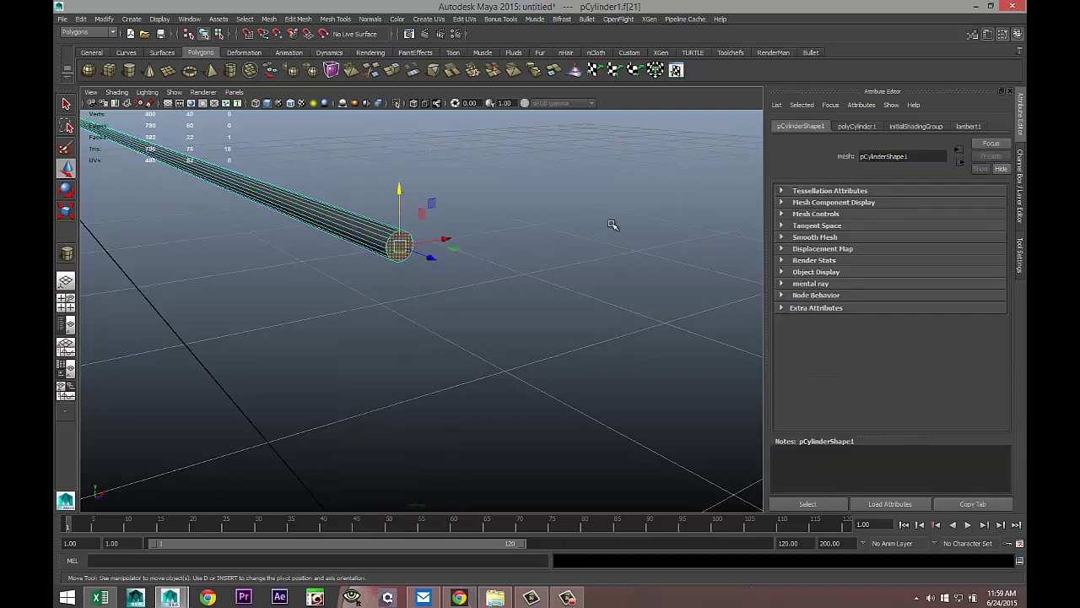
left_click(298, 18)
left_click(342, 313)
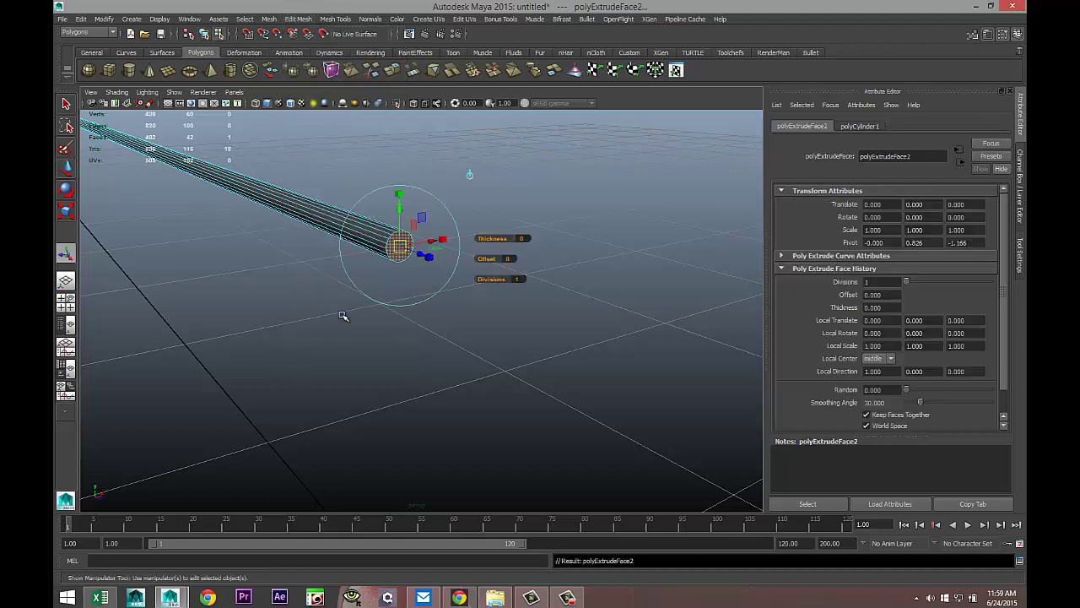
key("w")
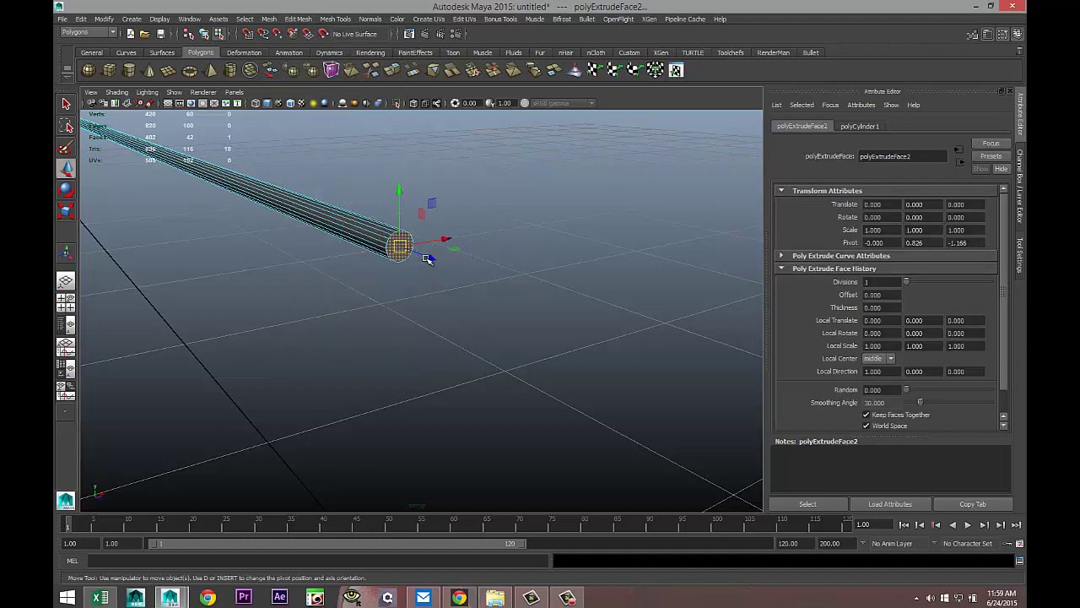
left_click_drag(432, 257, 333, 313)
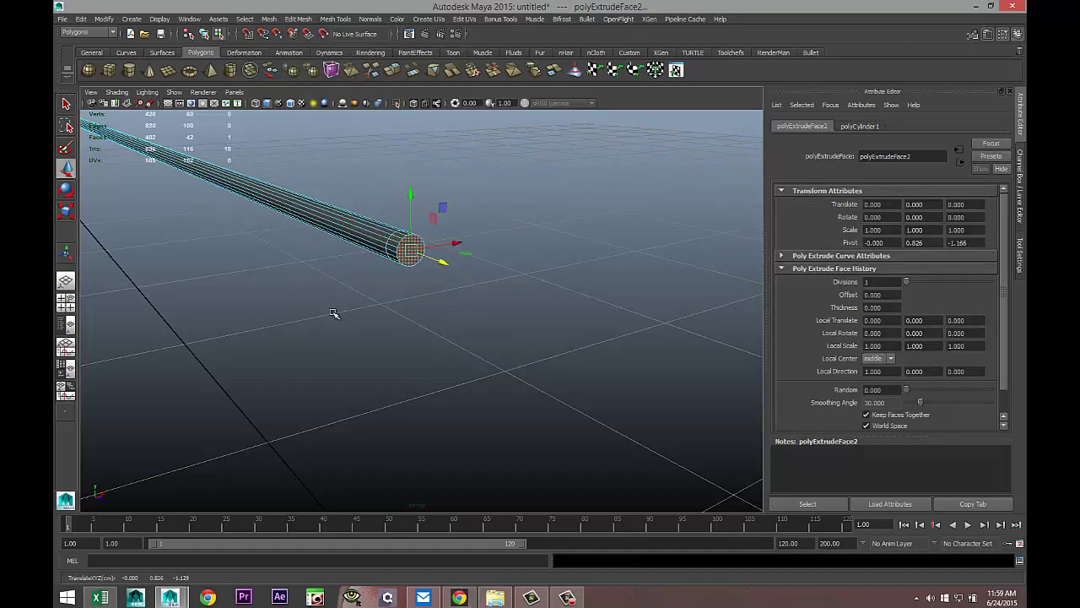
In the side view, move the extruded end face to about Y 0.821, Z -1.119 and tilt it slightly downward
left_click(65, 302)
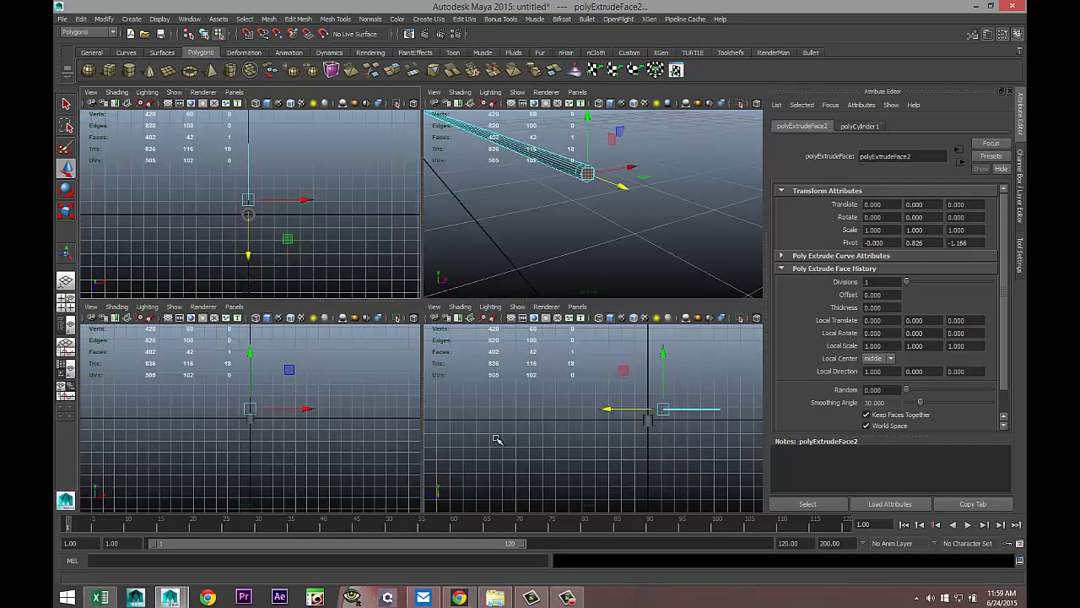
key("space")
scroll(486, 439, "up", 5)
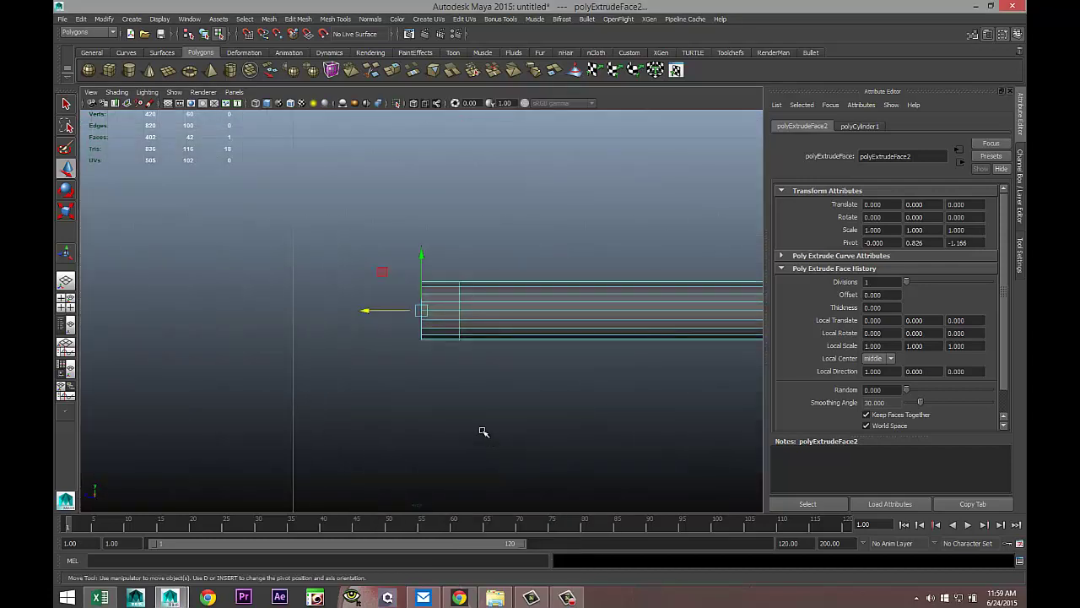
left_click_drag(369, 311, 355, 311)
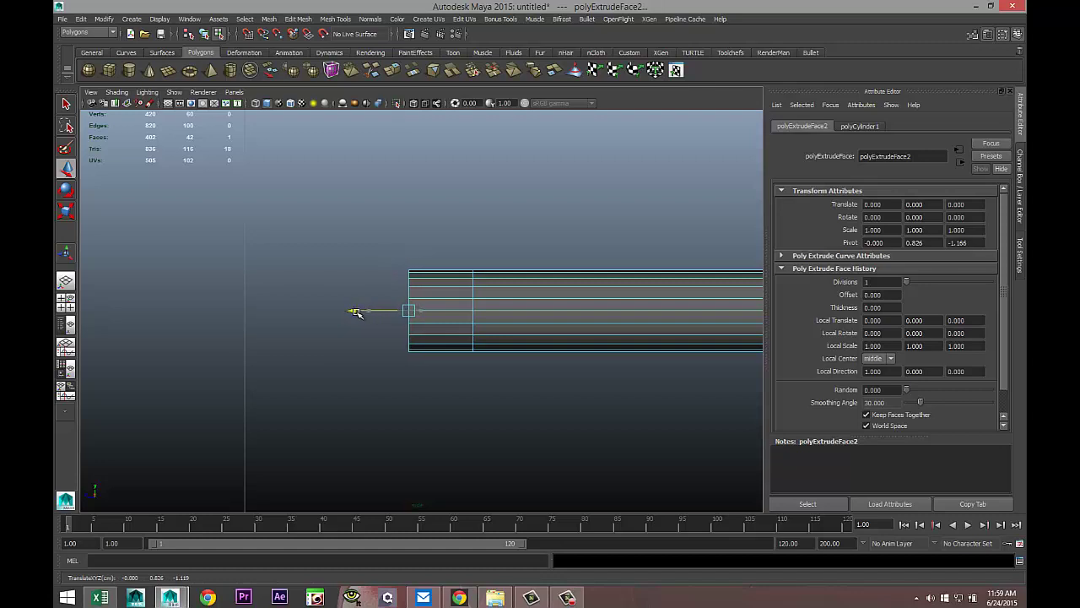
left_click_drag(408, 255, 407, 263)
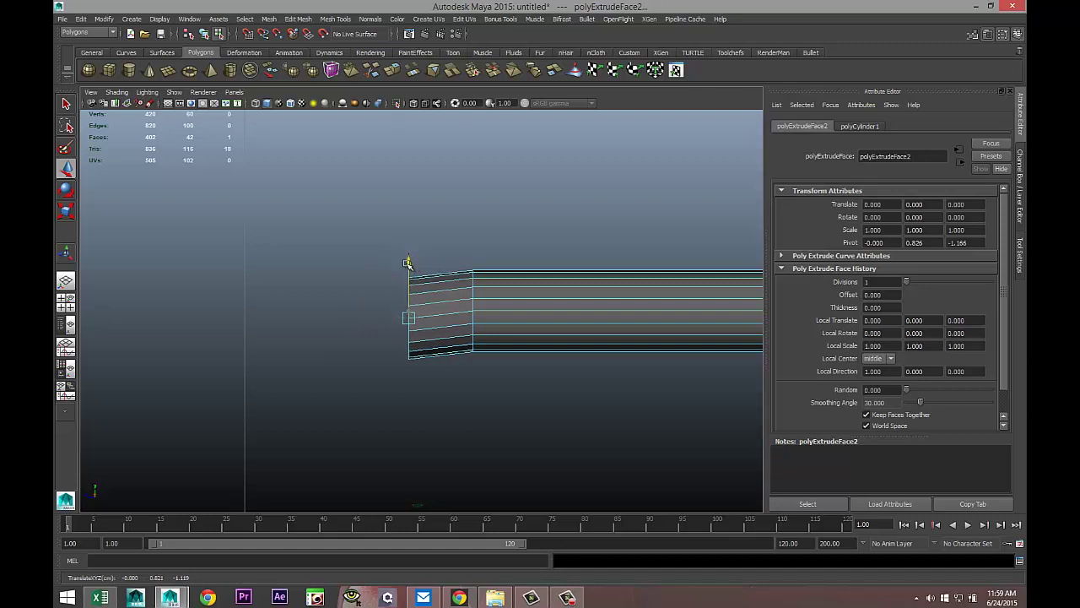
key("e")
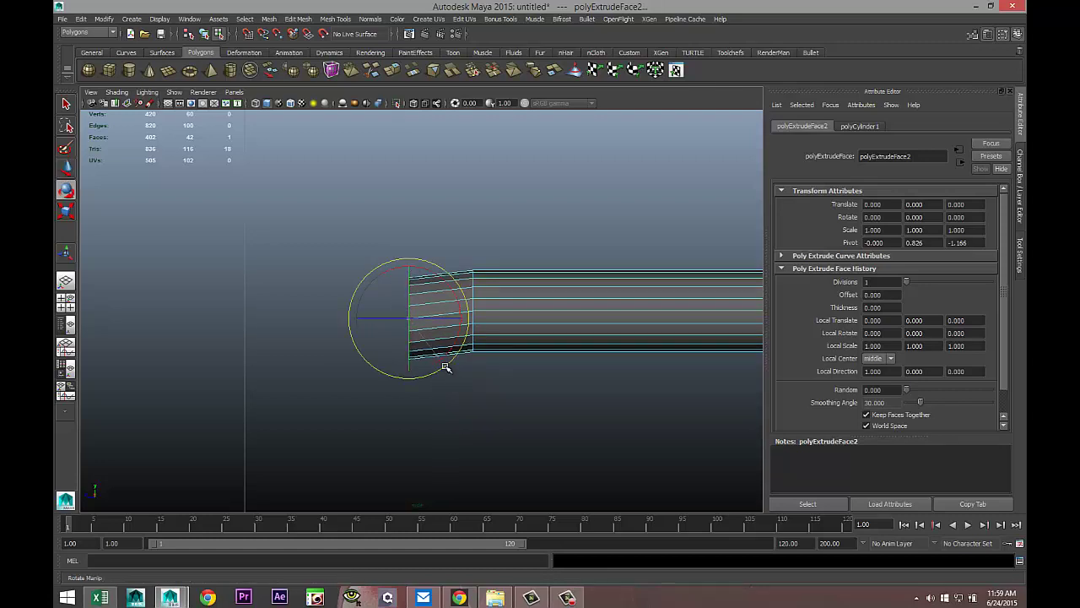
left_click_drag(444, 362, 451, 364)
Extrude the end face a second time, move it to about Y 0.802, Z -1.076 and rotate it further along the bend
key("ctrl+e")
key("w")
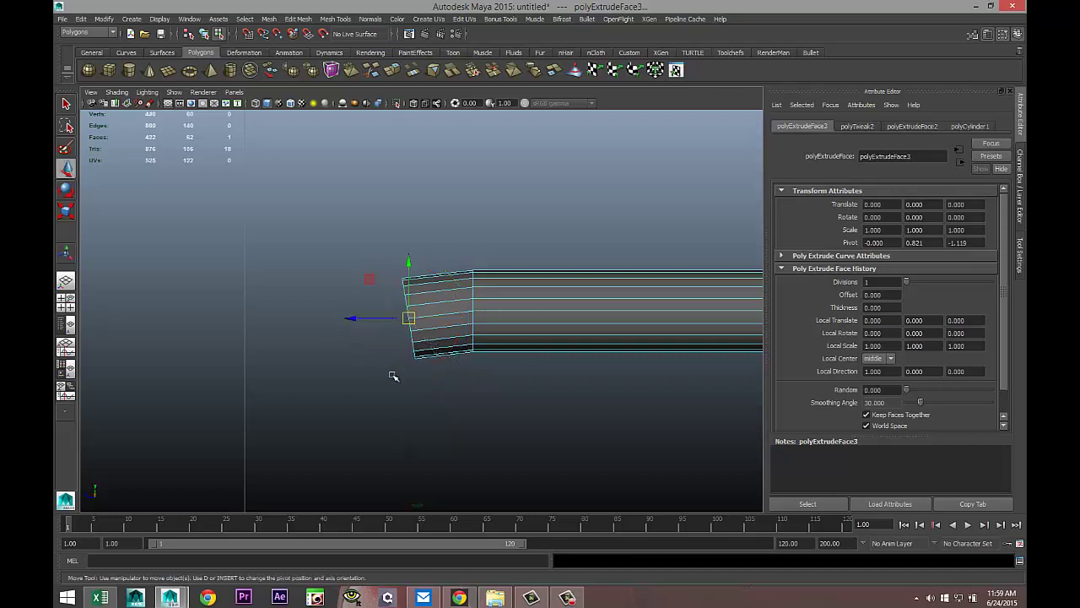
left_click_drag(406, 318, 347, 343)
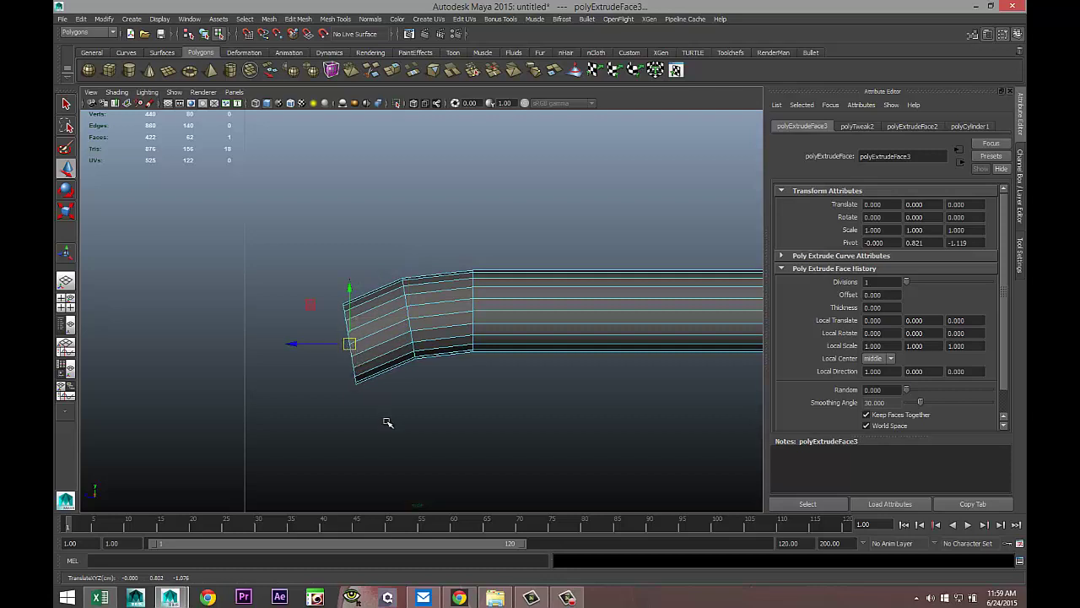
key("e")
left_click_drag(379, 393, 395, 400)
Add a third extrusion to the bend, moving the end face to about Y 0.777, Z -1.042 and rotating it to follow the curve
key("ctrl+e")
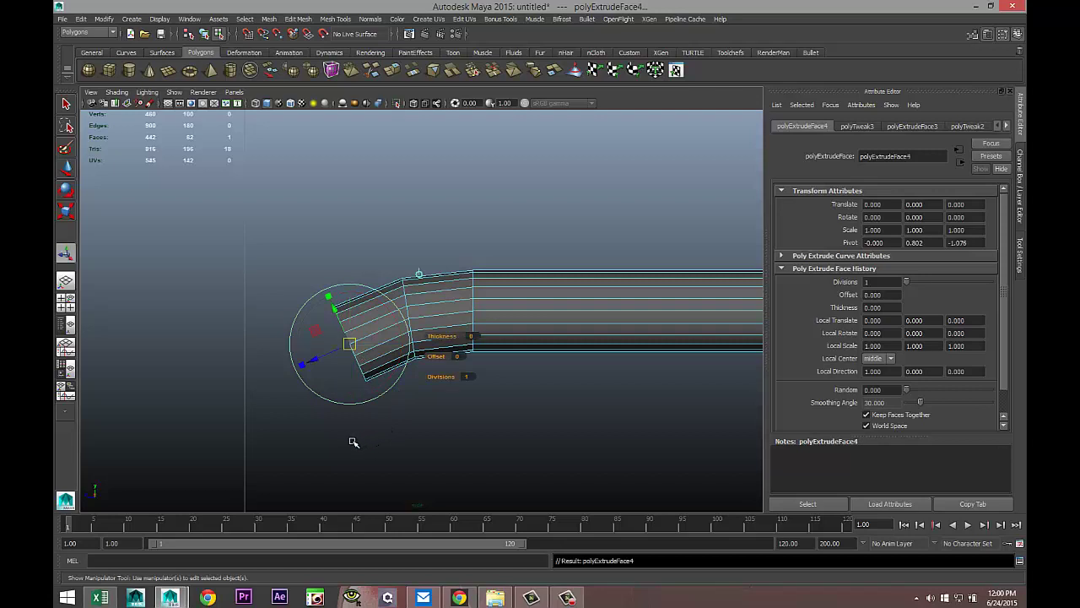
left_click_drag(350, 345, 301, 378)
key("e")
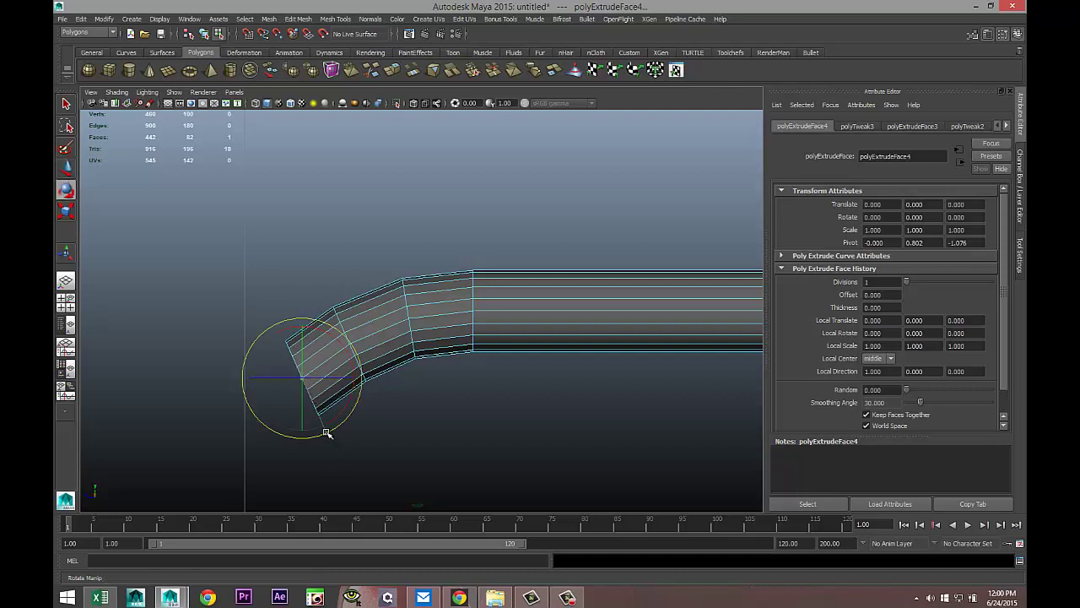
mouse_move(325, 430)
left_mouse_down()
mouse_move(341, 426)
mouse_move(339, 438)
left_mouse_up()
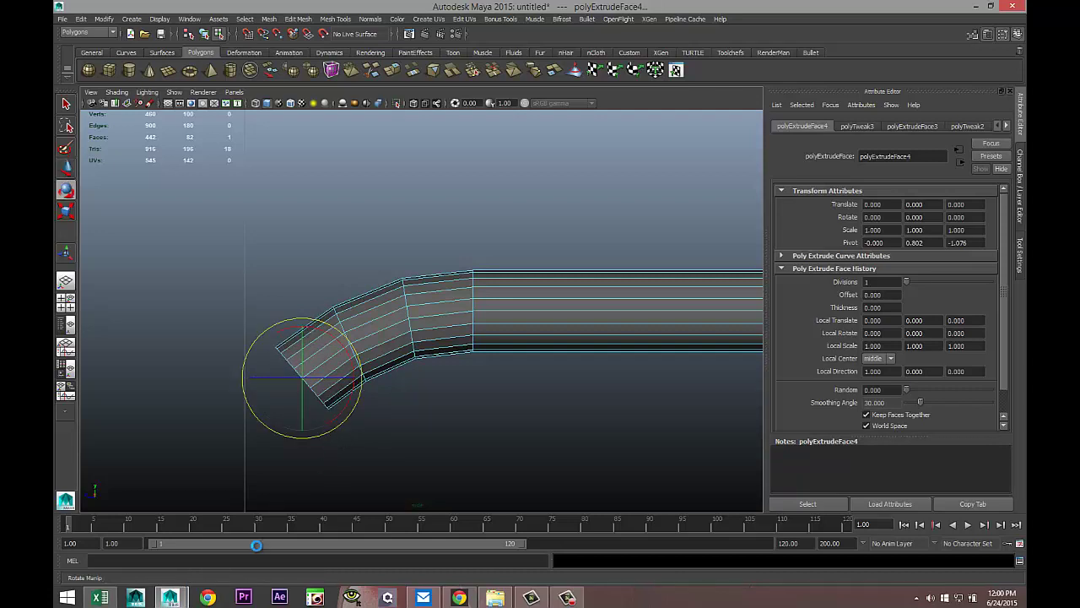
Extrude a fourth bend segment down to about Y 0.732, Z -1.013 and rotate its end face closer to horizontal
key("ctrl+e")
key("w")
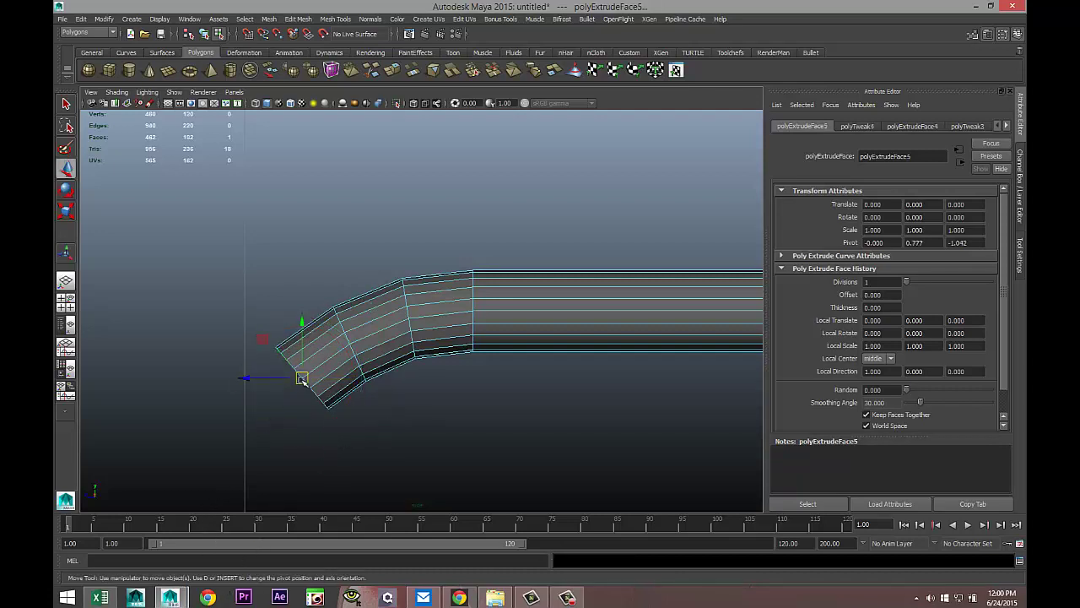
left_click_drag(301, 378, 262, 441)
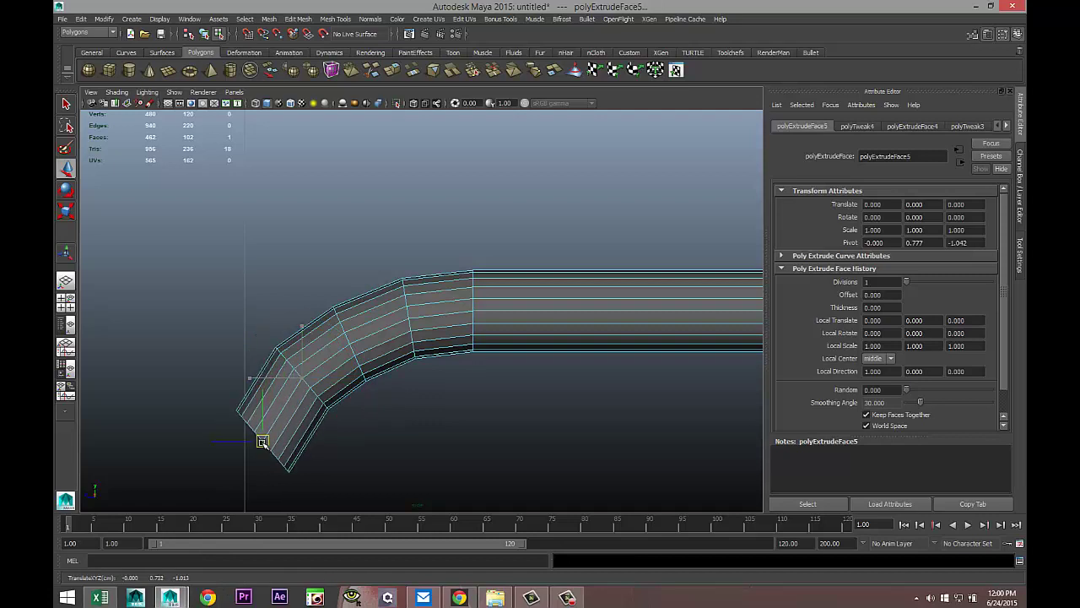
key("e")
mouse_move(308, 483)
left_mouse_down()
mouse_move(314, 467)
mouse_move(311, 475)
left_mouse_up()
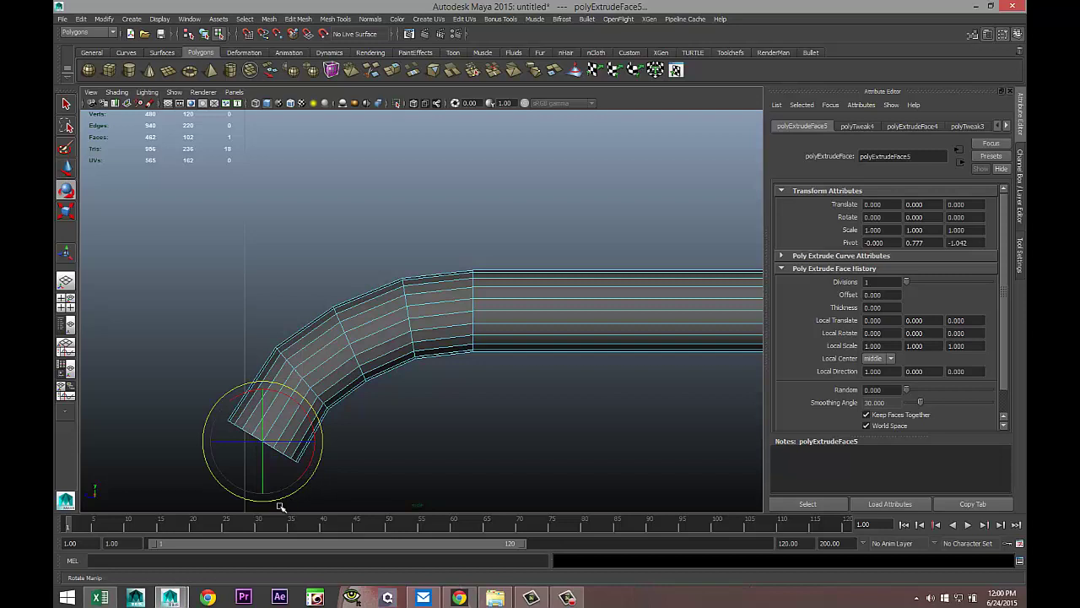
Extrude a fifth segment downward and rotate the end face level so that the rod's bend points straight down
key("ctrl+e")
key("w")
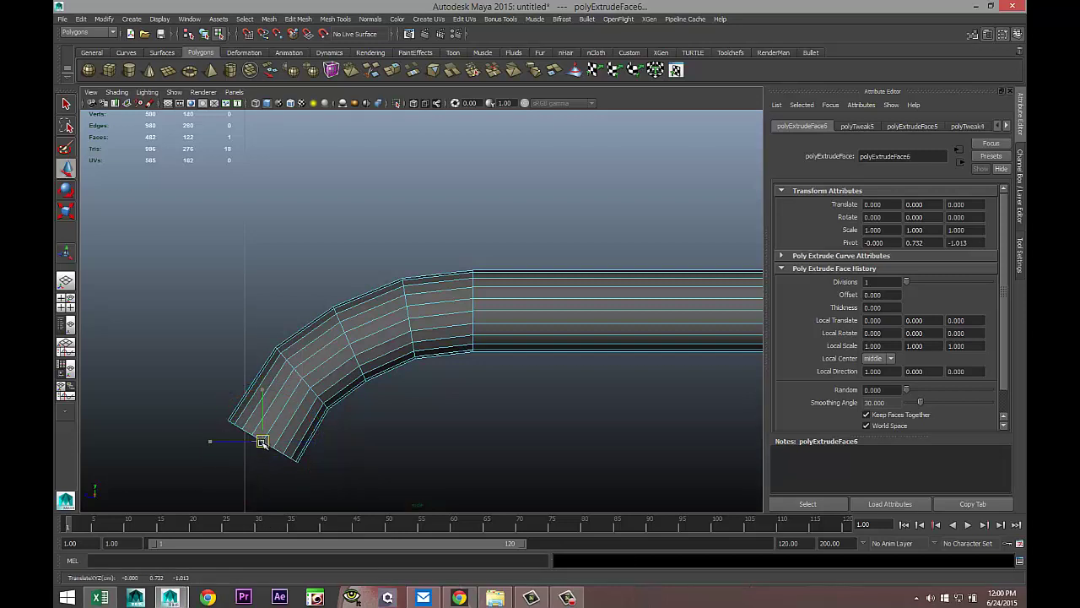
left_click_drag(261, 440, 251, 503)
scroll(424, 422, "down", 10)
scroll(405, 440, "up", 6)
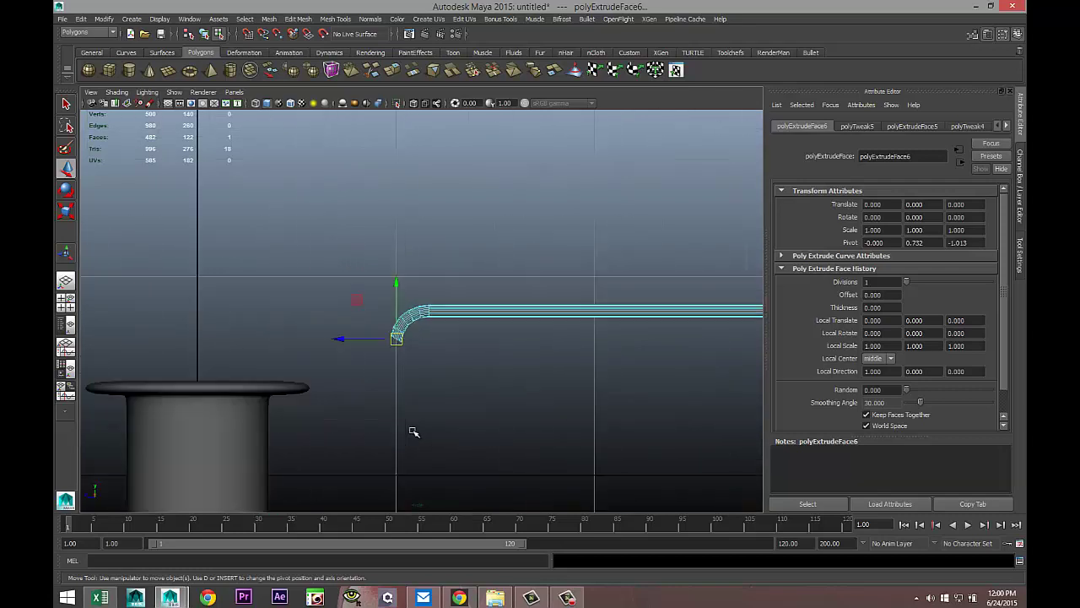
key("e")
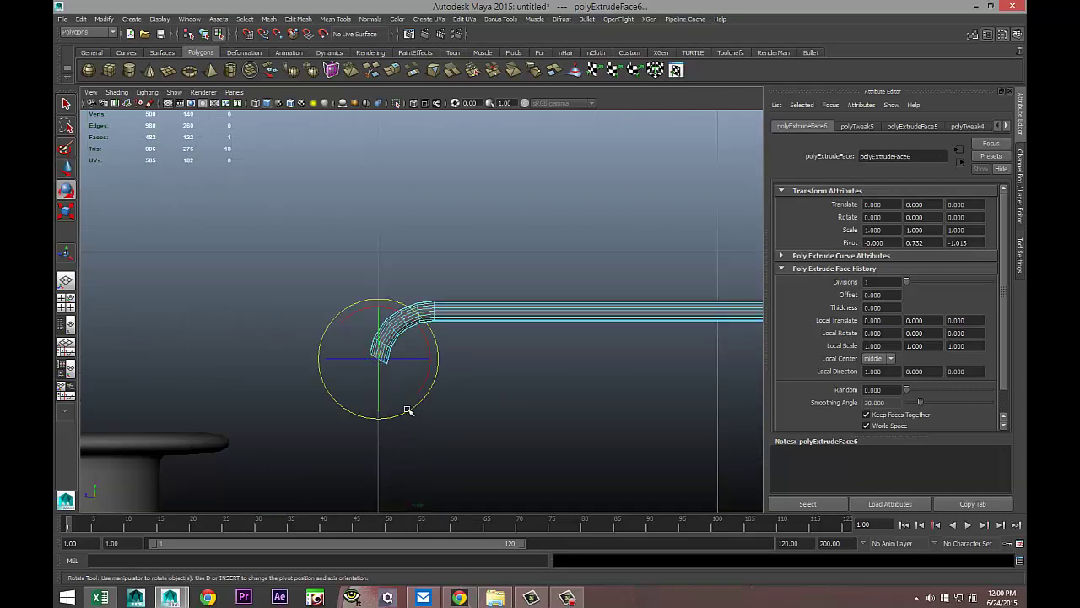
left_click_drag(408, 410, 427, 388)
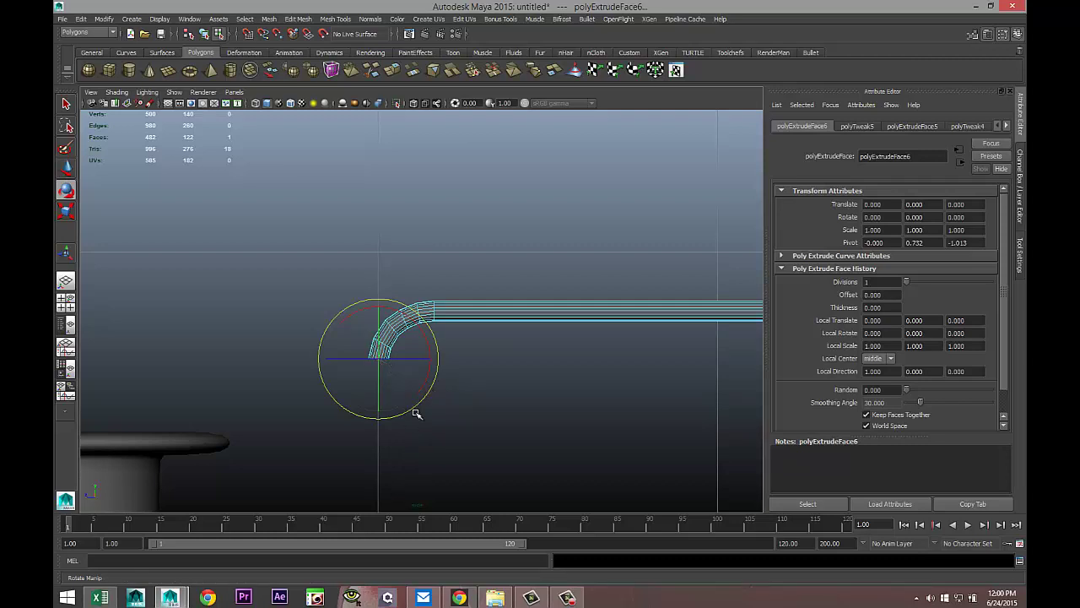
Return to object mode, move the bent rod along Z to about -2.724 and lower it to about Y 0.602, onto the spool's flange
right_click_drag(514, 309, 550, 298)
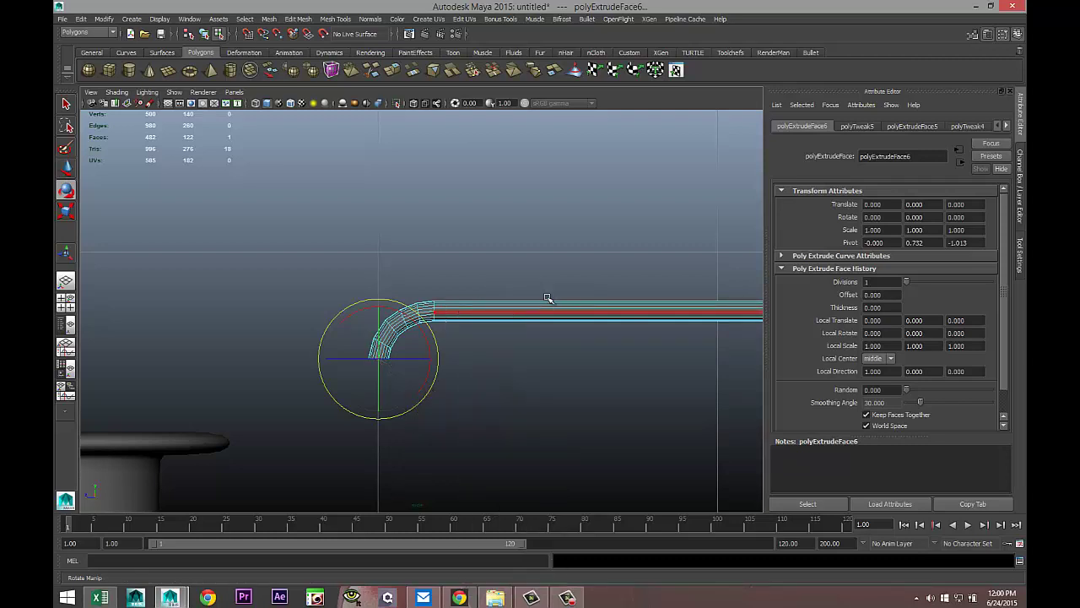
scroll(524, 417, "down", 5)
key("w")
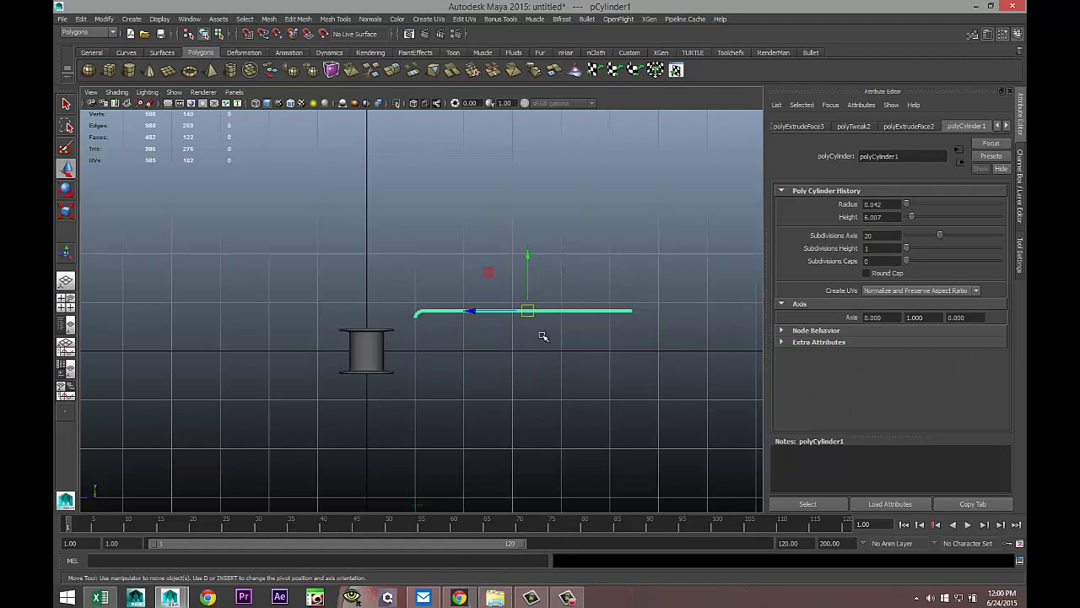
left_click_drag(477, 313, 447, 315)
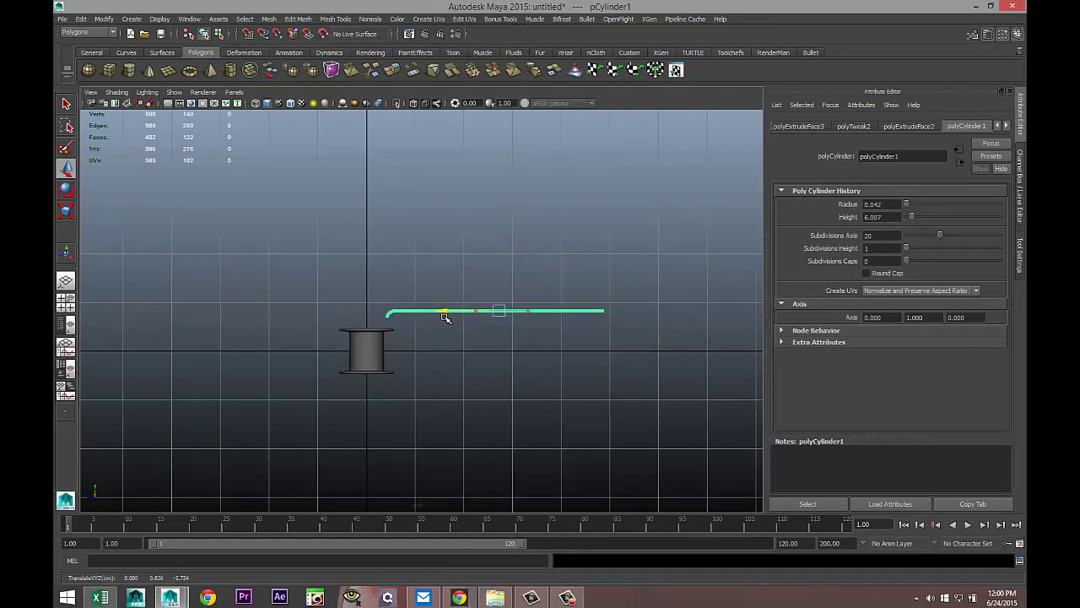
scroll(445, 317, "up", 5)
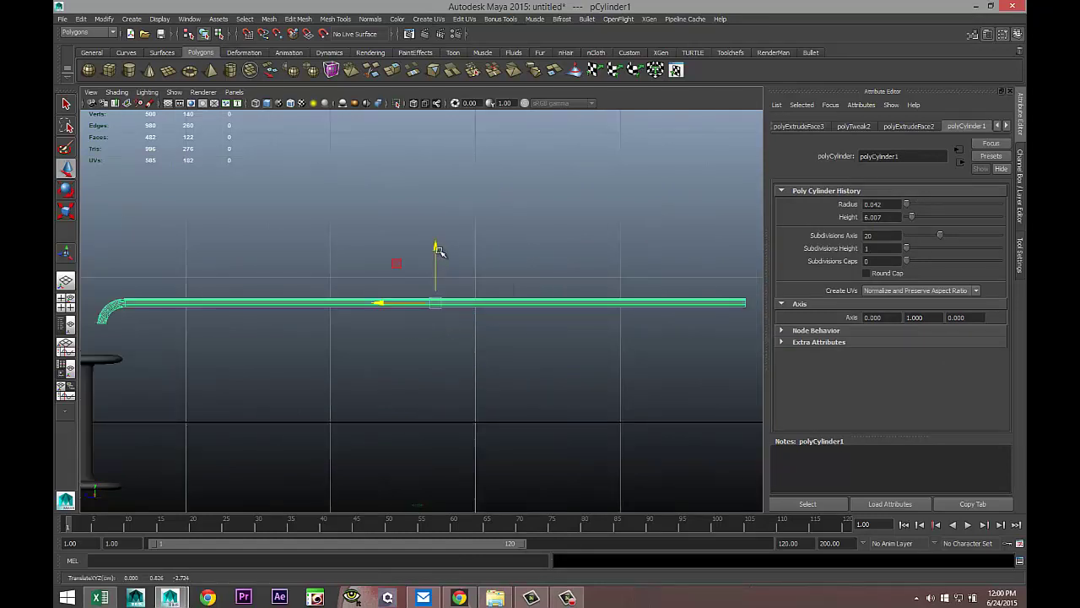
left_click_drag(436, 248, 444, 281)
scroll(437, 330, "down", 6)
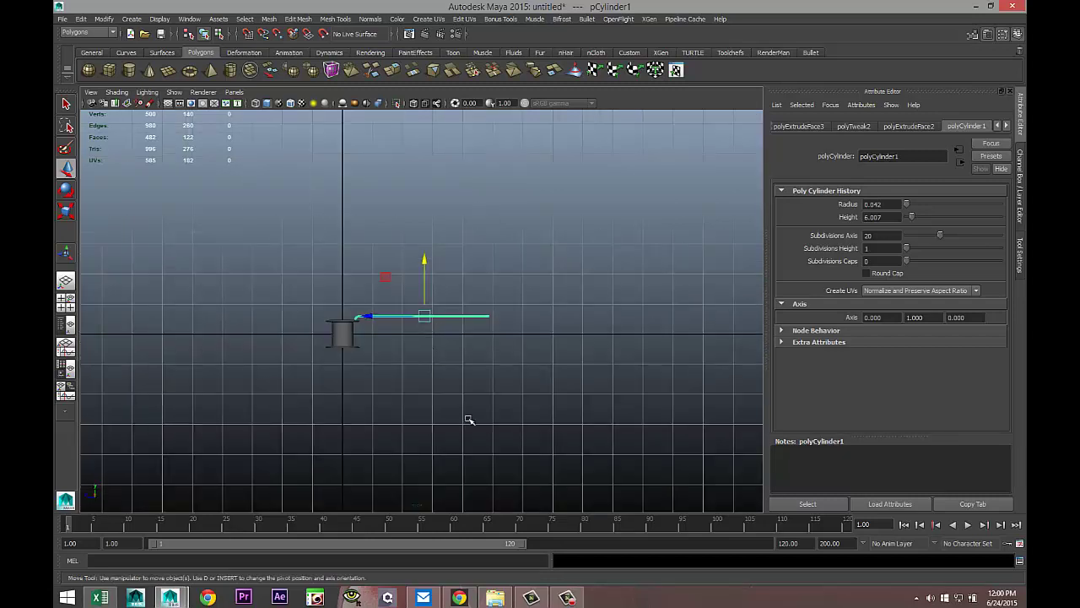
Select the vertices at the rod's far end, move them to about Y 0.025, Z -5.989, and check the slanted rod in perspective
scroll(470, 422, "up", 3)
right_click_drag(541, 320, 523, 316)
left_click_drag(518, 295, 608, 394)
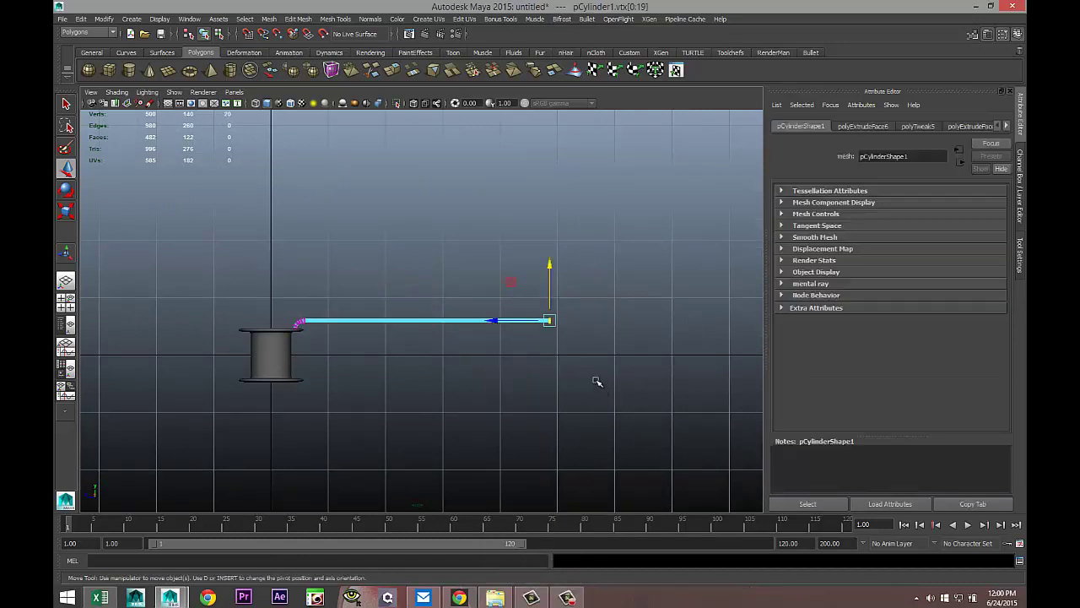
left_click_drag(509, 324, 562, 335)
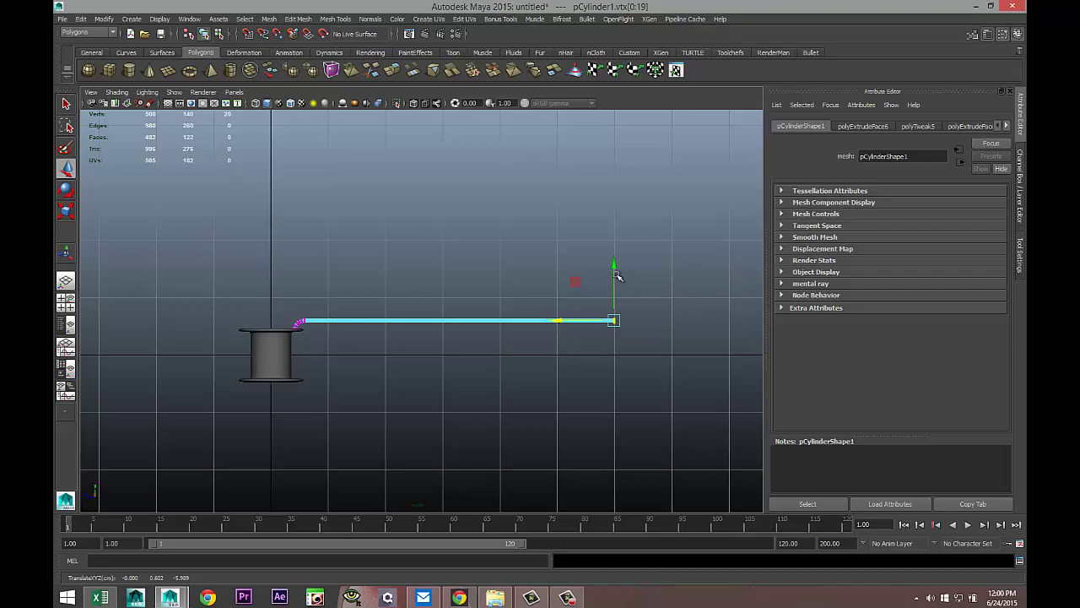
left_click_drag(615, 268, 617, 304)
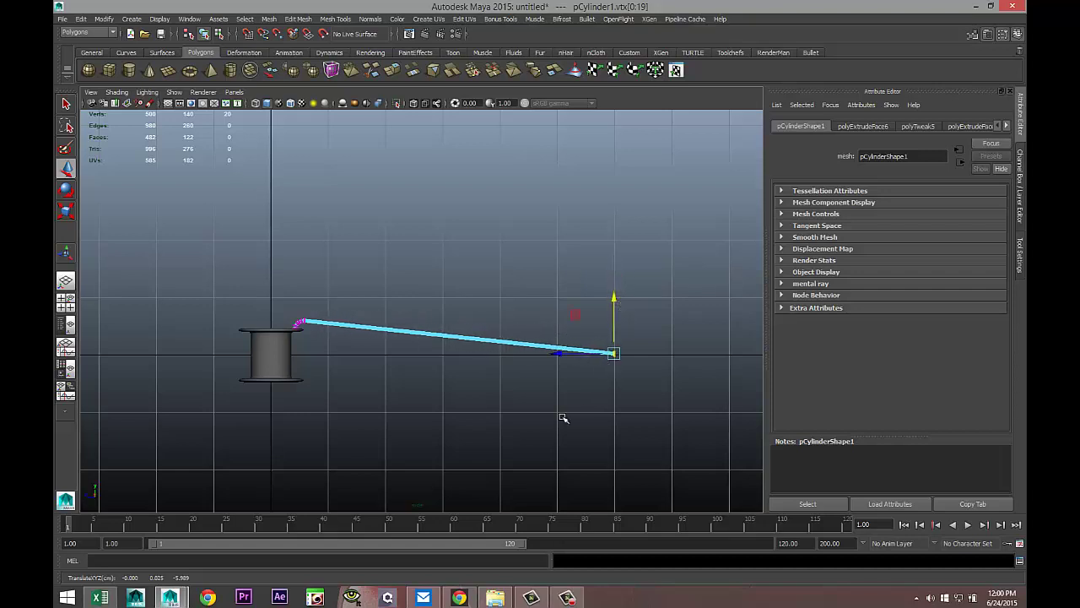
left_click(65, 302)
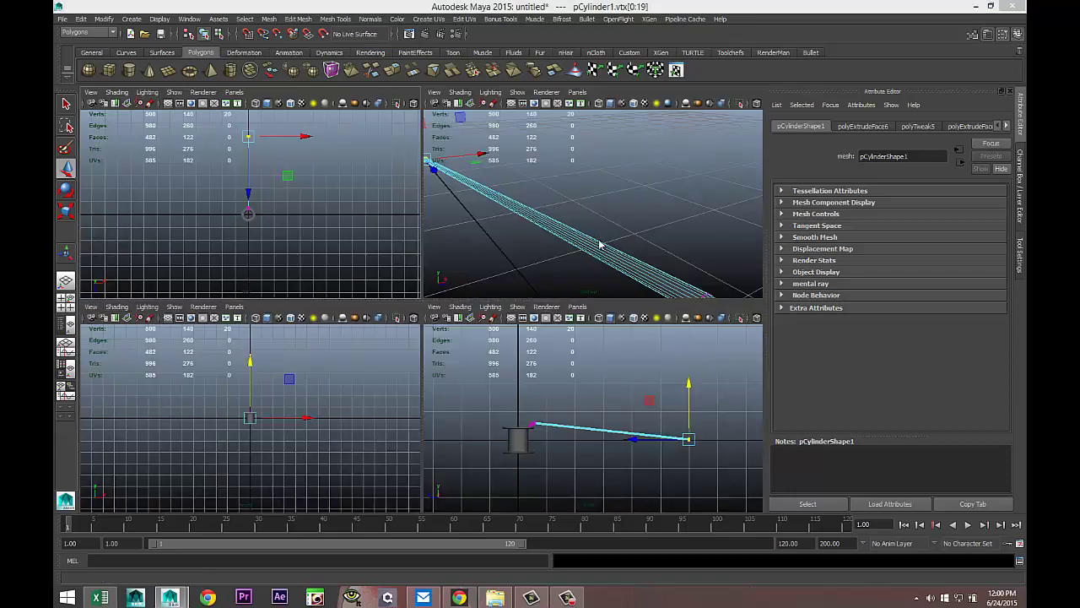
key("space")
scroll(521, 290, "down", 6)
scroll(497, 329, "up", 3)
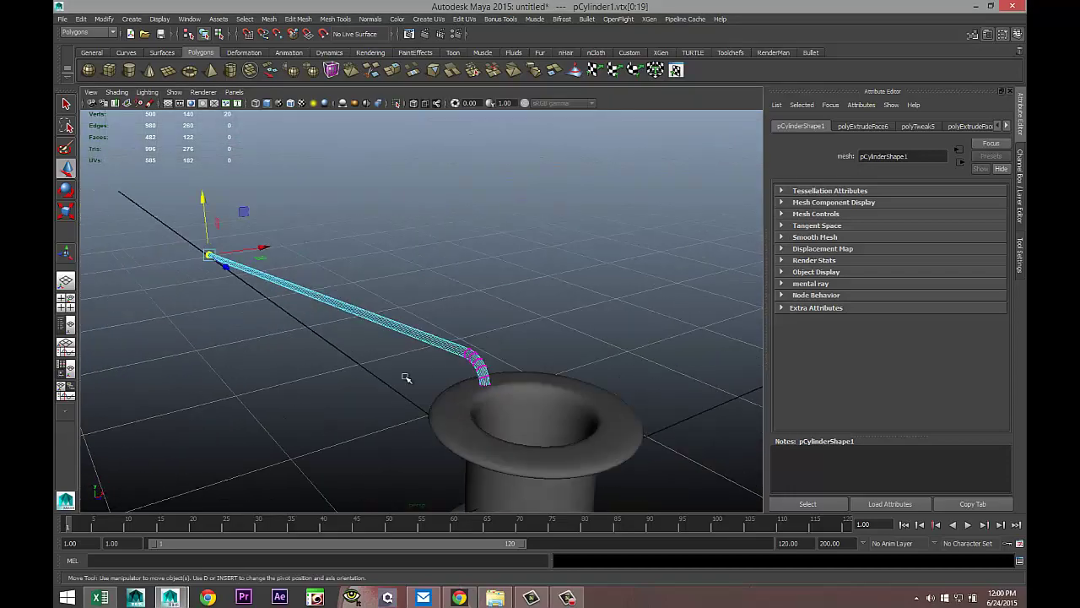
Create a polygon cylinder beside the rod's far end, about 0.384 in radius and 1.022 high, with 5 axis subdivisions
left_click_drag(386, 380, 475, 361, "alt")
right_click_drag(475, 361, 386, 427, "alt")
middle_click_drag(386, 427, 611, 324, "alt")
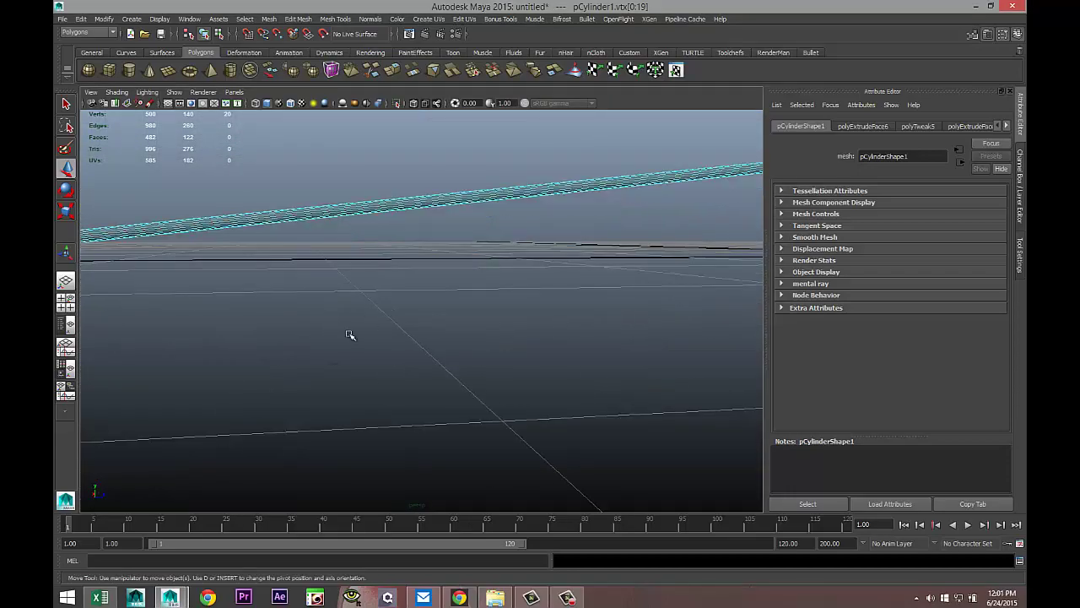
scroll(351, 335, "down", 4)
middle_click_drag(258, 330, 338, 306, "alt")
left_click_drag(338, 307, 365, 351, "alt")
middle_click_drag(364, 351, 379, 335, "alt")
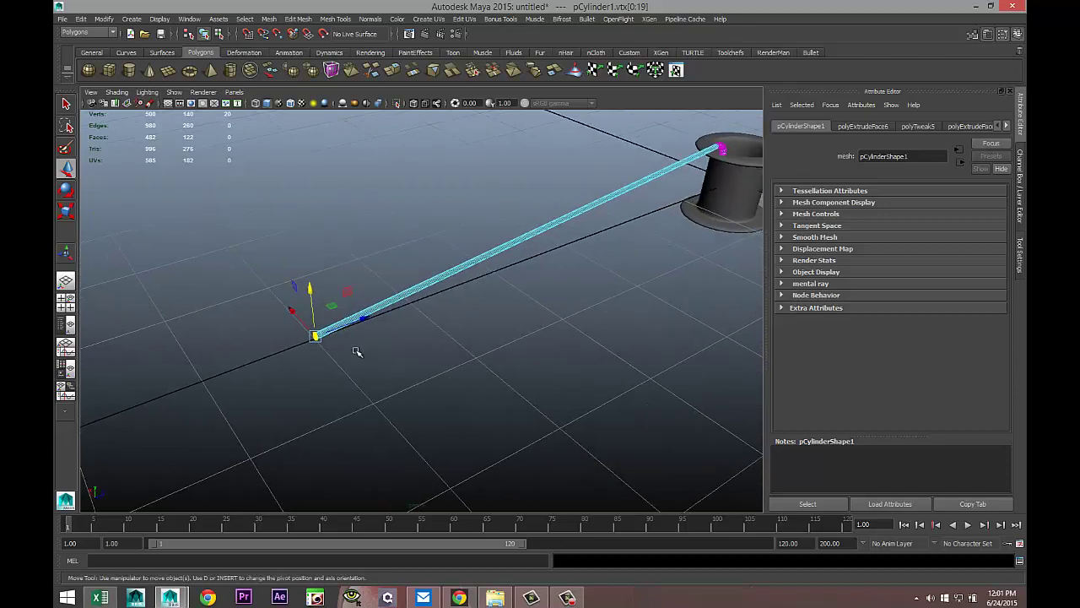
left_click(130, 71)
left_click_drag(406, 430, 434, 309)
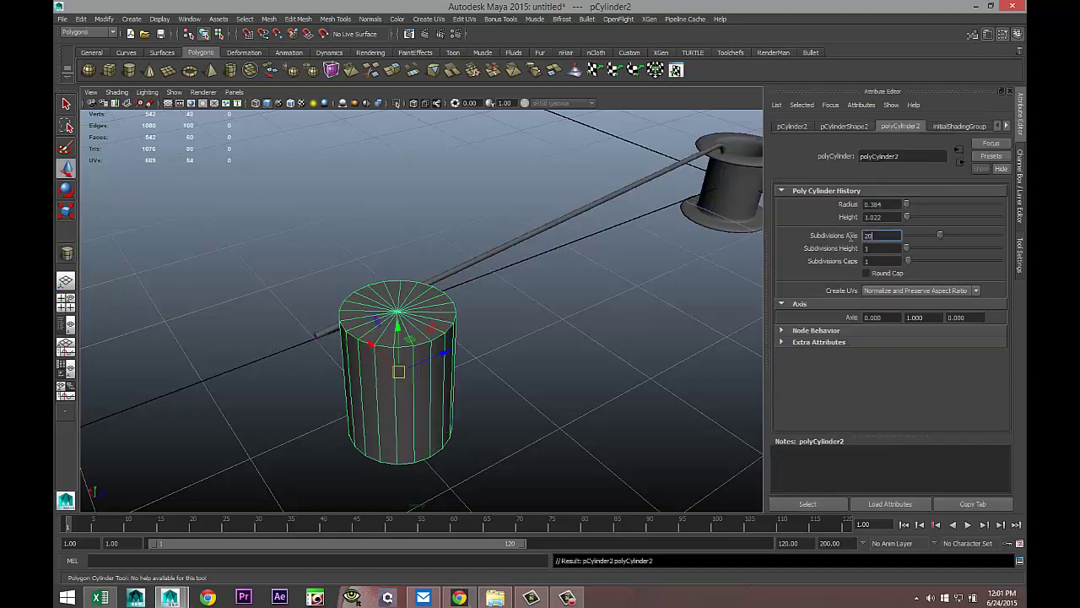
type("5")
key("Return")
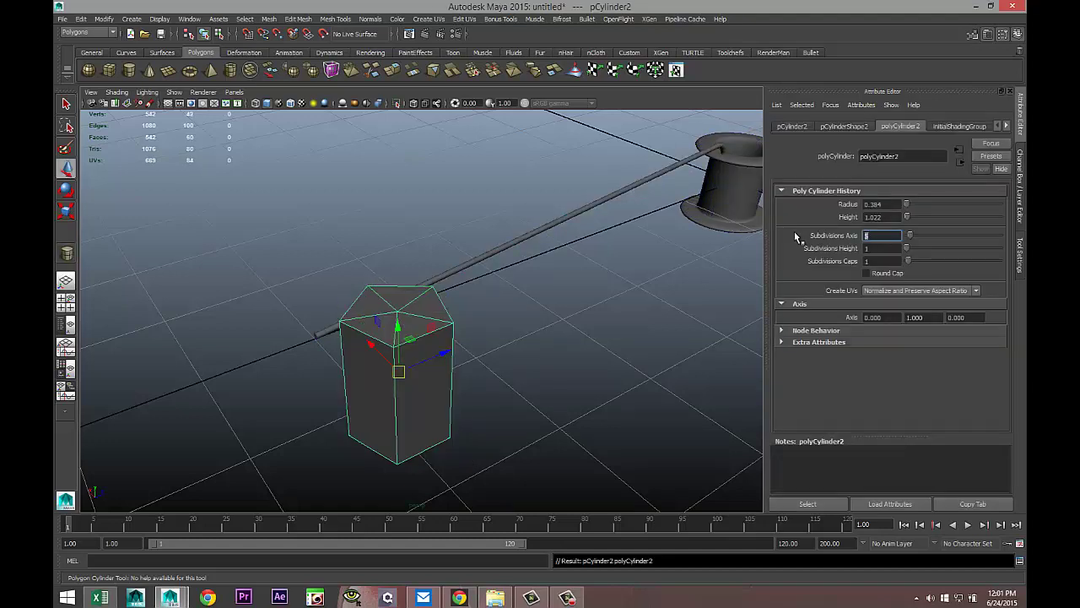
Scale the five-sided cylinder down uniformly to about 0.083
key("w")
left_click(465, 379)
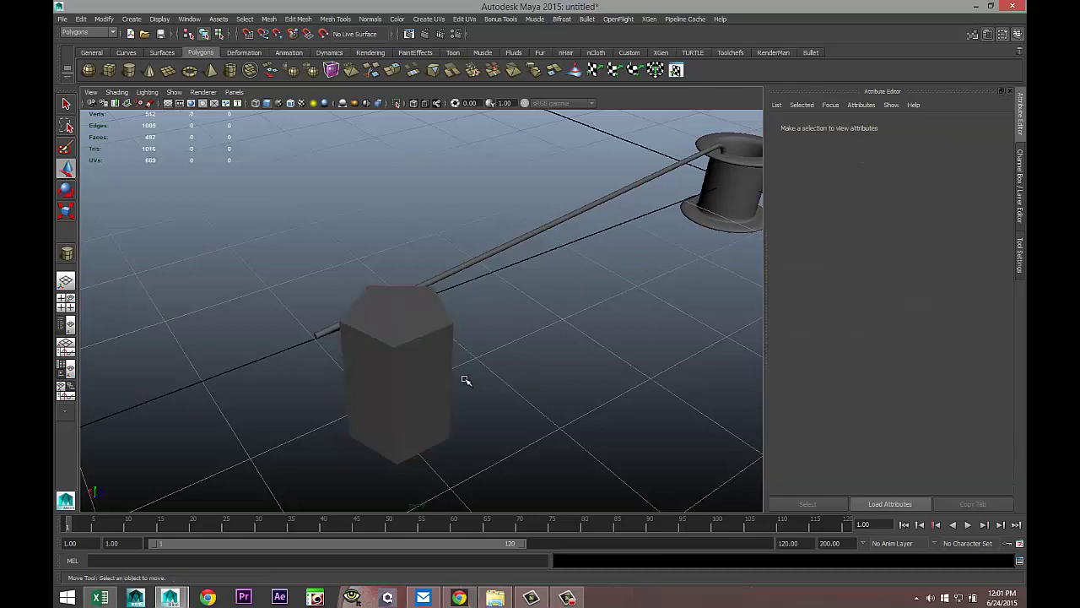
left_click(445, 389)
key("r")
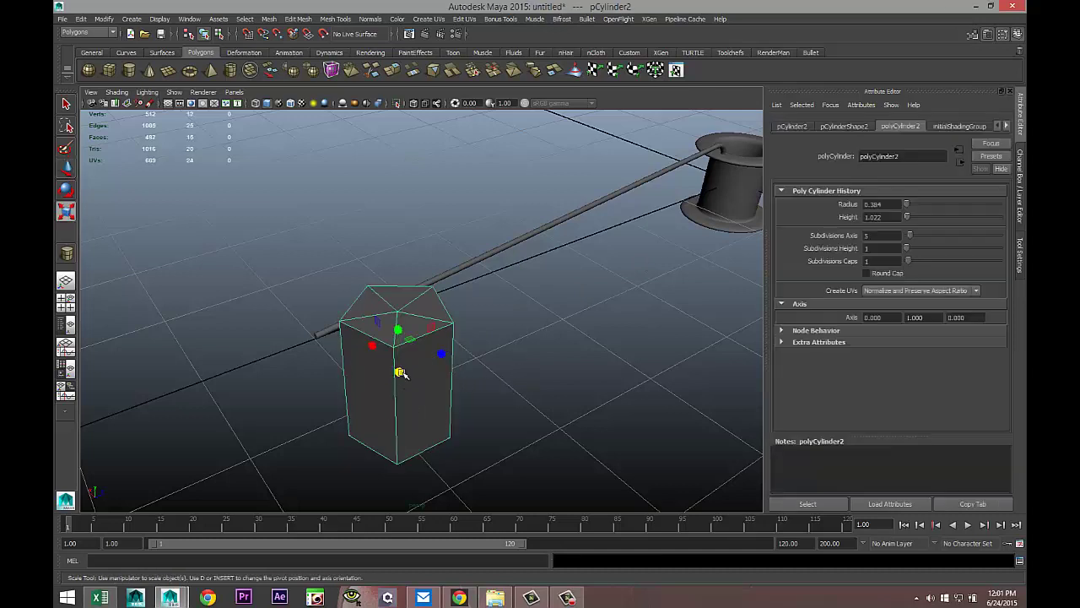
left_click_drag(399, 372, 423, 336)
Rotate the small five-sided cylinder to exactly 90 degrees about X so that it lies along the rod's direction
key("e")
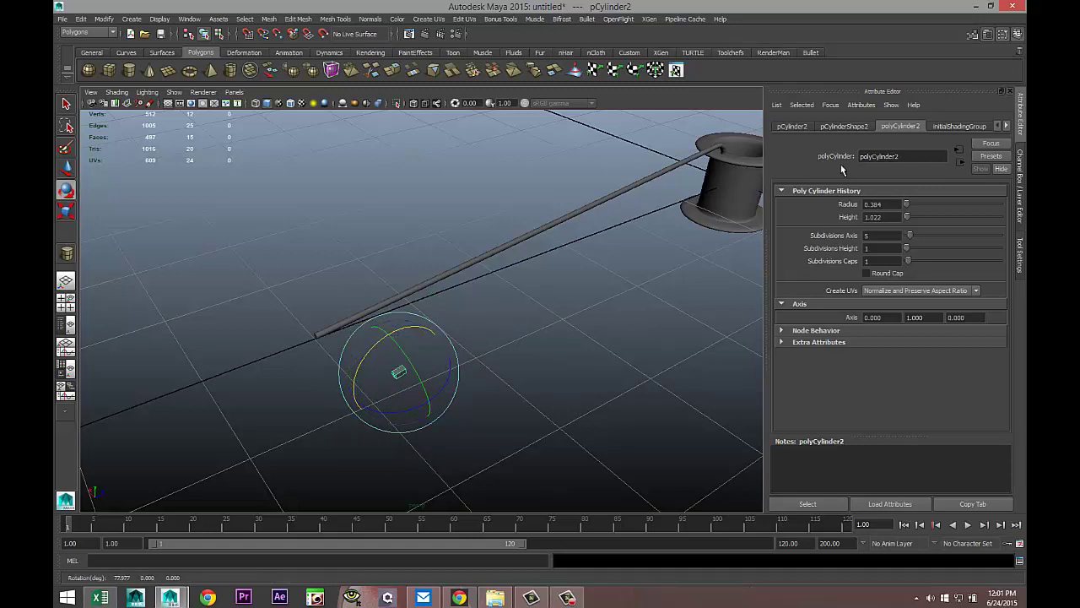
left_click(793, 127)
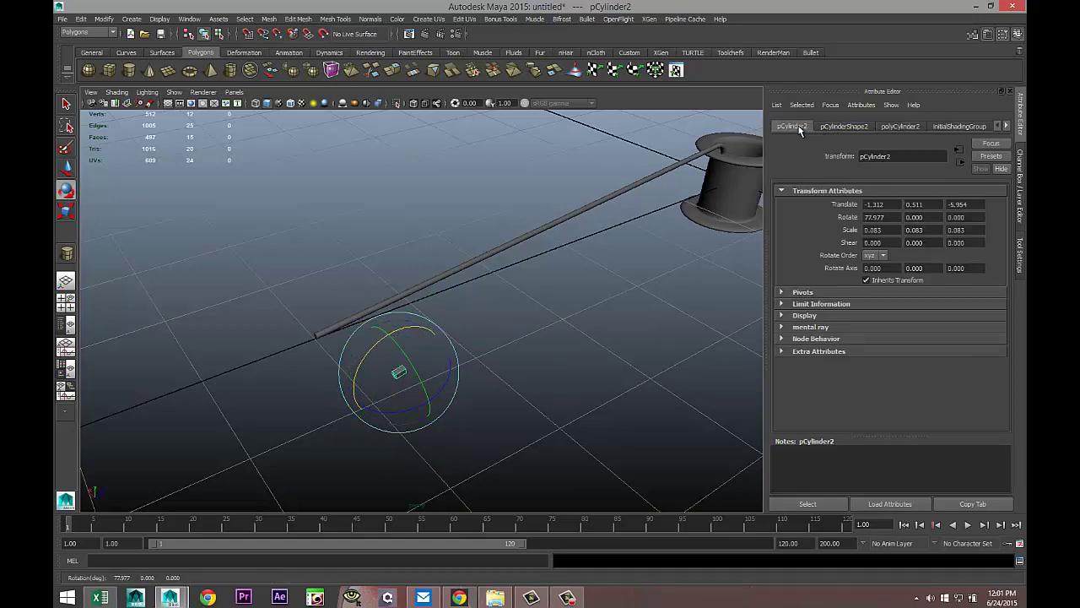
left_click(895, 218)
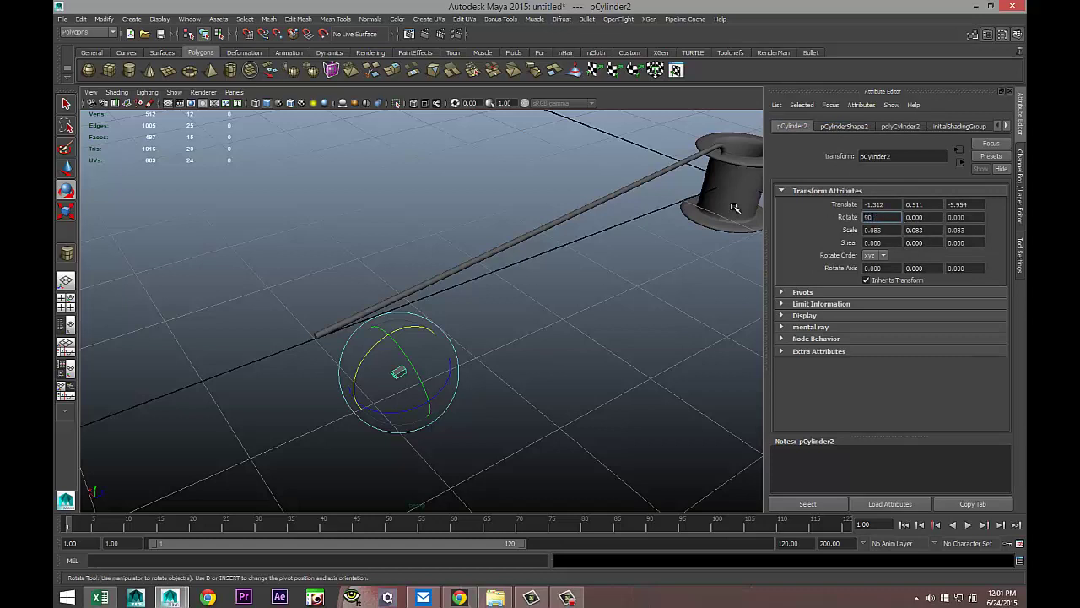
type("90")
key("Return")
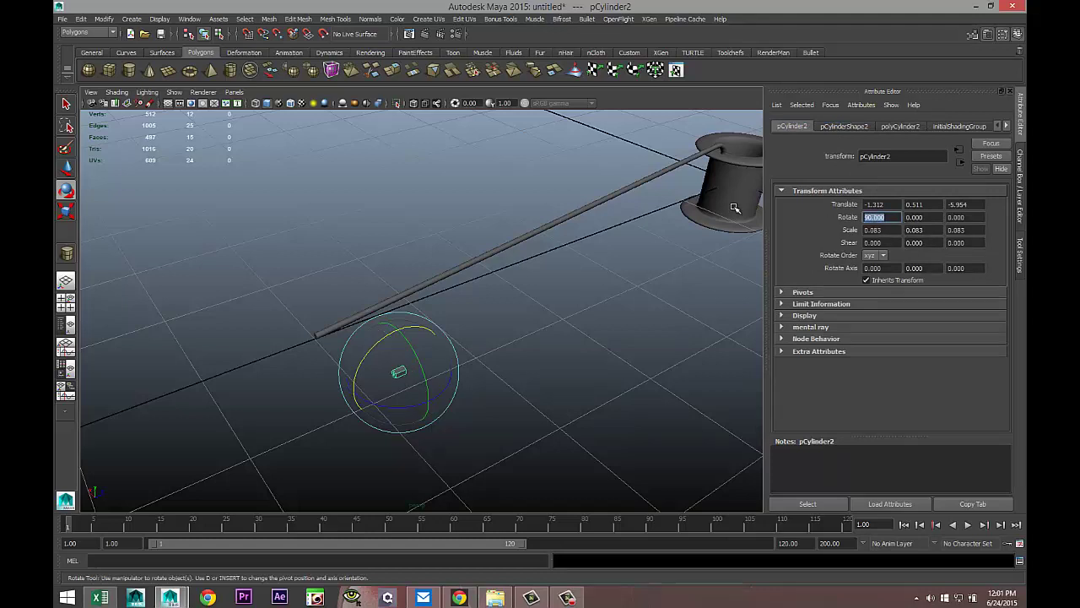
In the top view, move the small cylinder along X to about 0.004, over the rod's far end
left_click(67, 302)
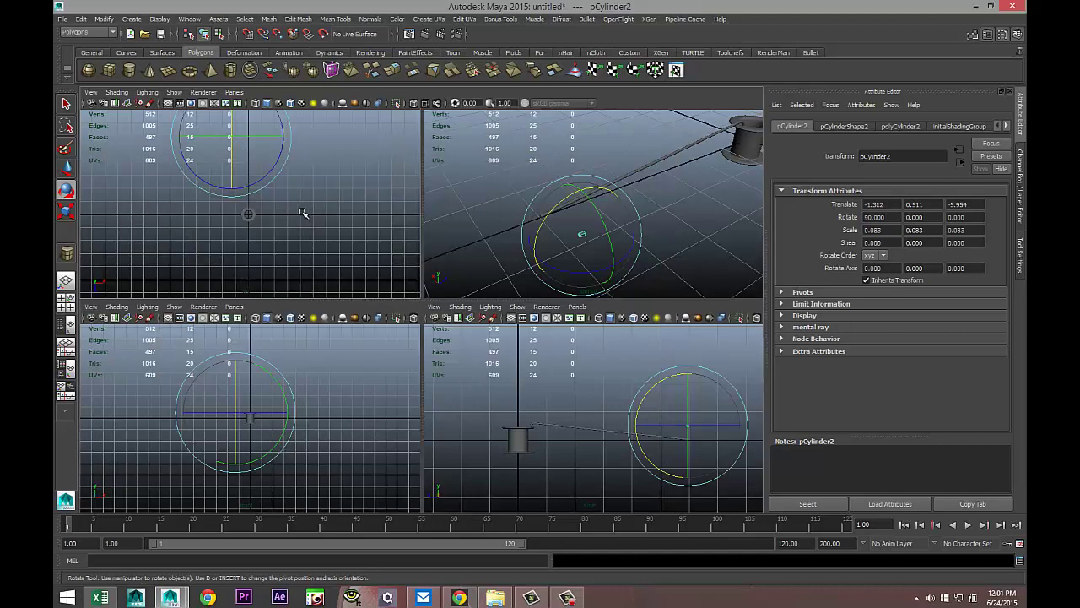
key("space")
key("f")
scroll(502, 372, "down", 6)
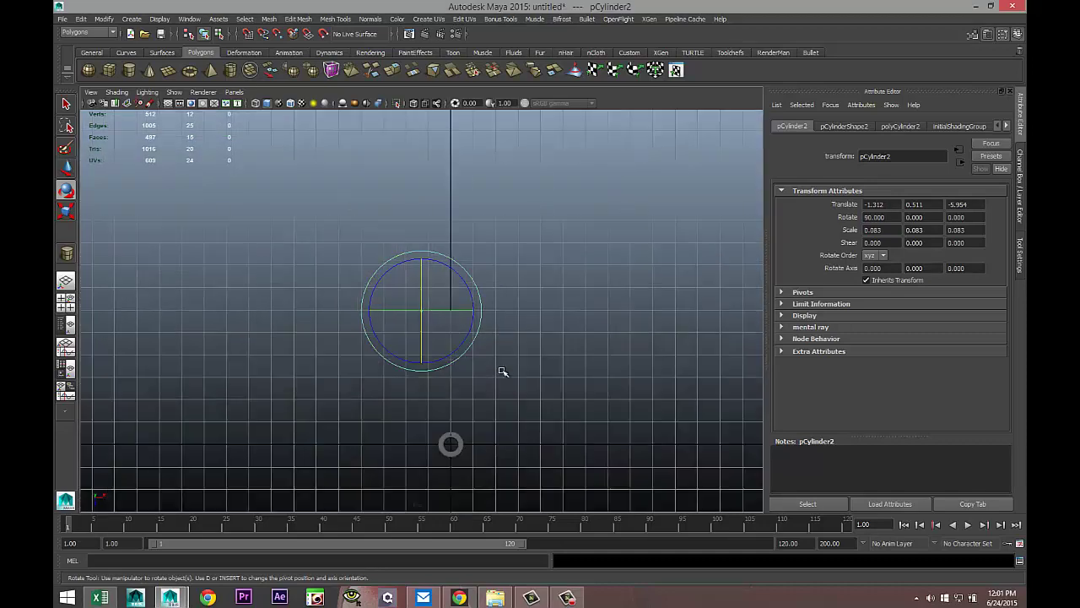
scroll(504, 372, "up", 2)
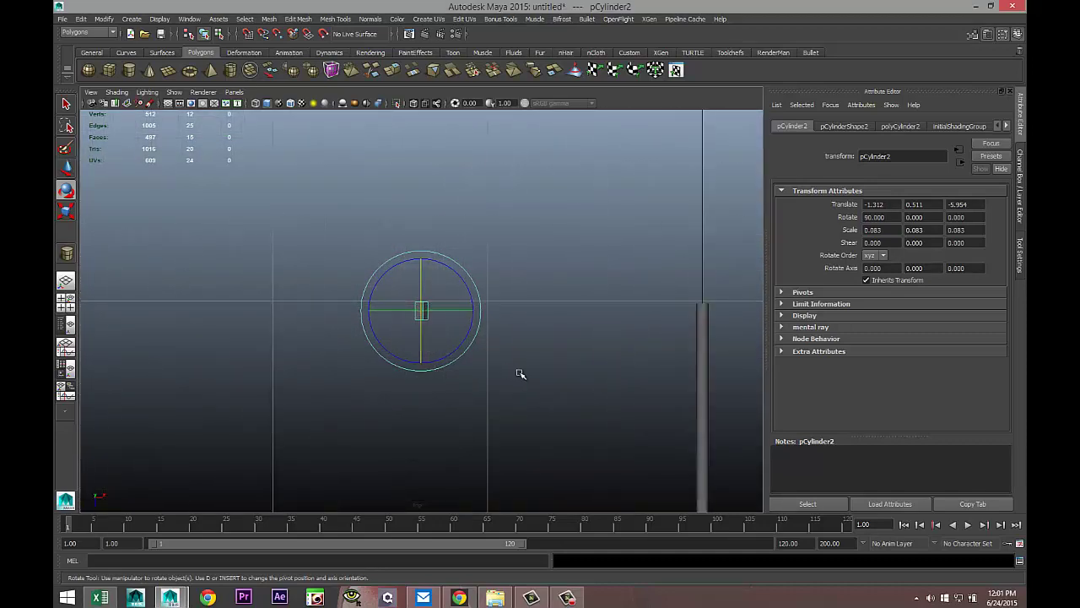
key("w")
left_click_drag(475, 311, 760, 322)
key("f")
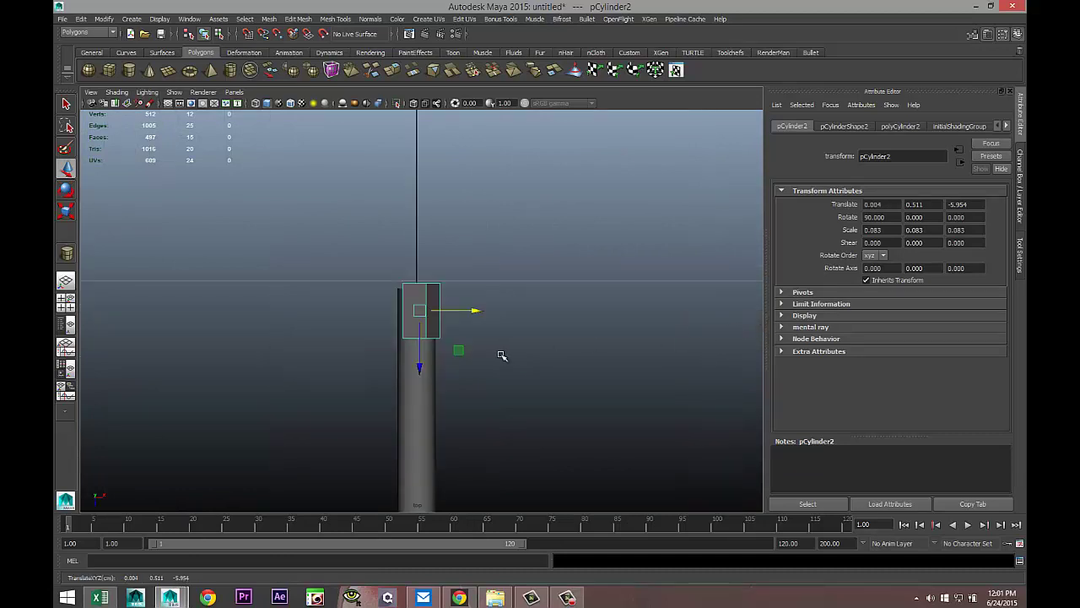
Scale the cylinder uniformly to about 0.149 and, in wireframe, place it against the rod's end at about X -0.005, Z -6.065
key("r")
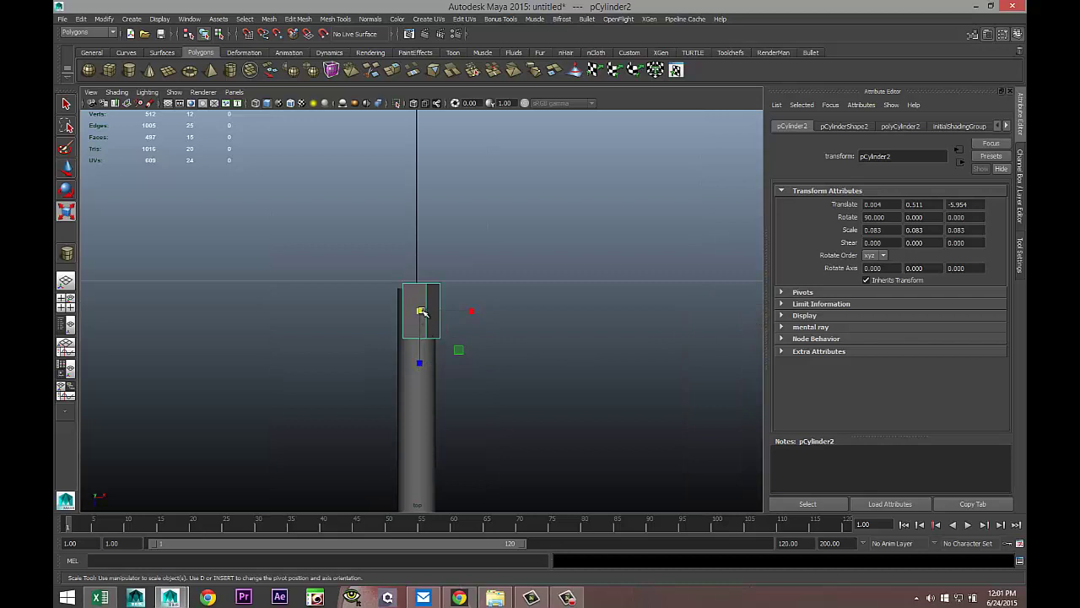
left_click_drag(421, 312, 453, 319)
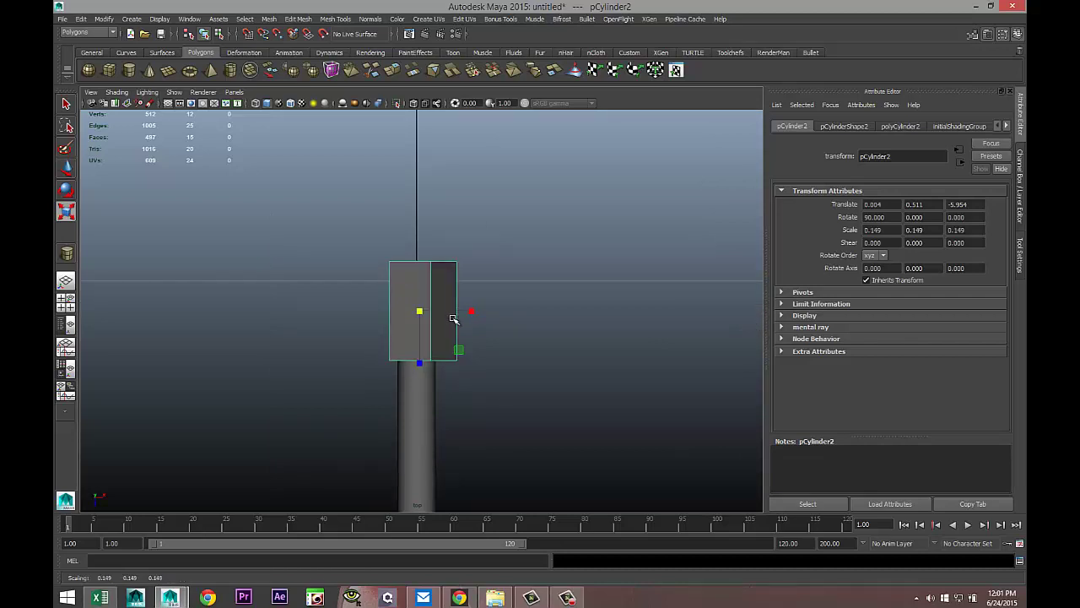
key("4")
scroll(447, 364, "up", 2)
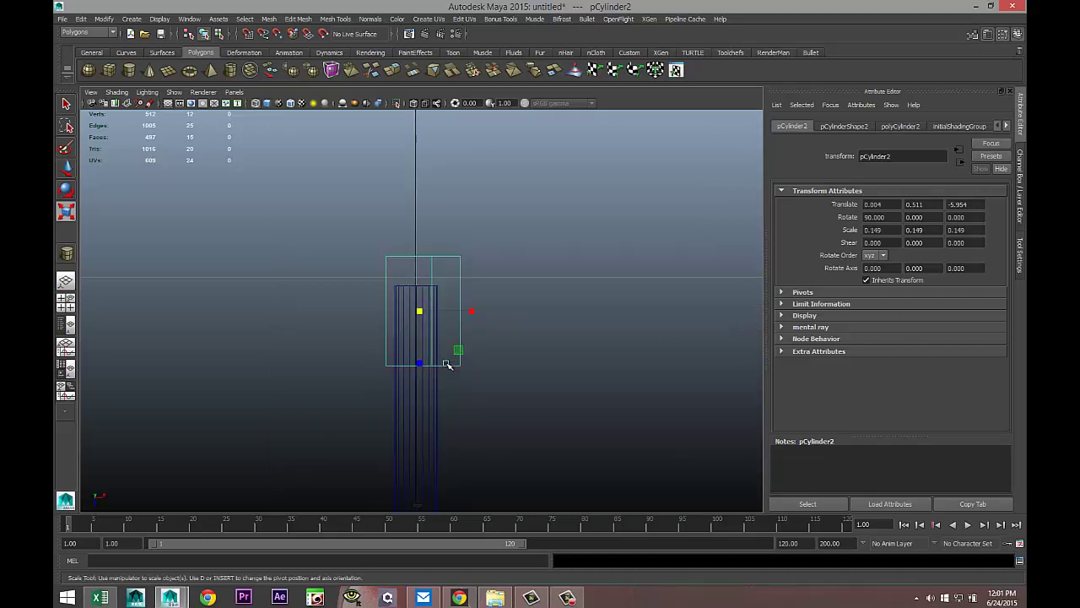
key("w")
left_click_drag(473, 311, 467, 313)
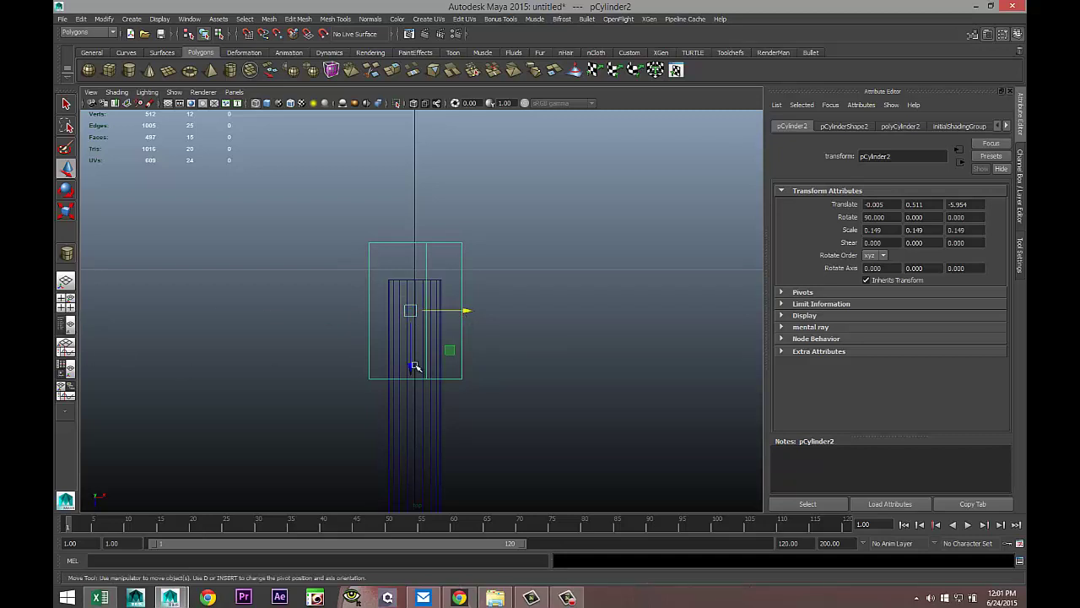
left_click_drag(415, 366, 416, 277)
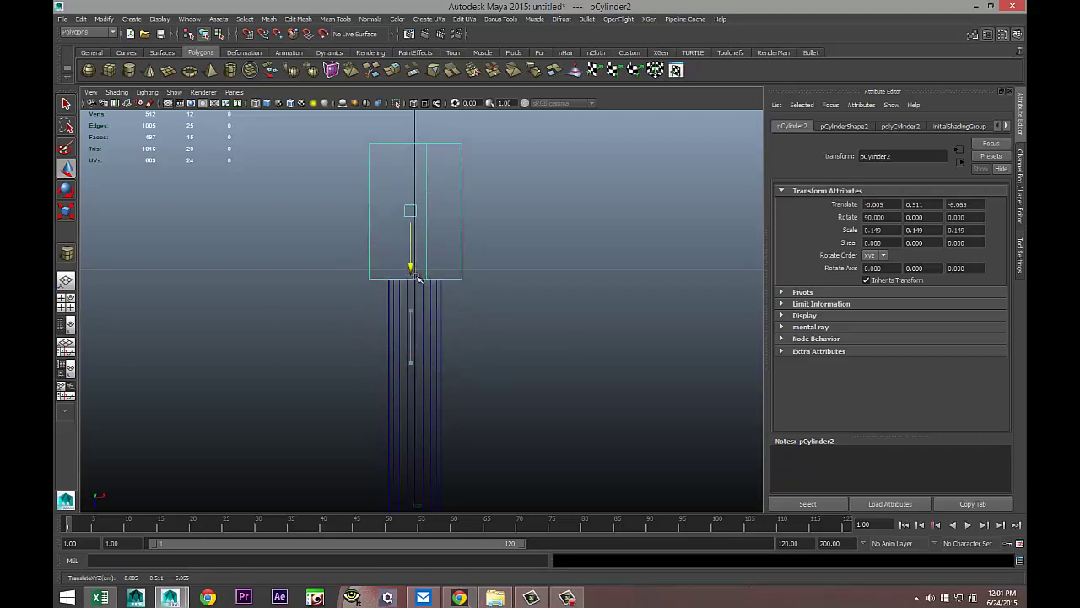
In the side view, lower the five-sided cylinder to about Y 0.013, level with the rod's end
left_click(66, 298)
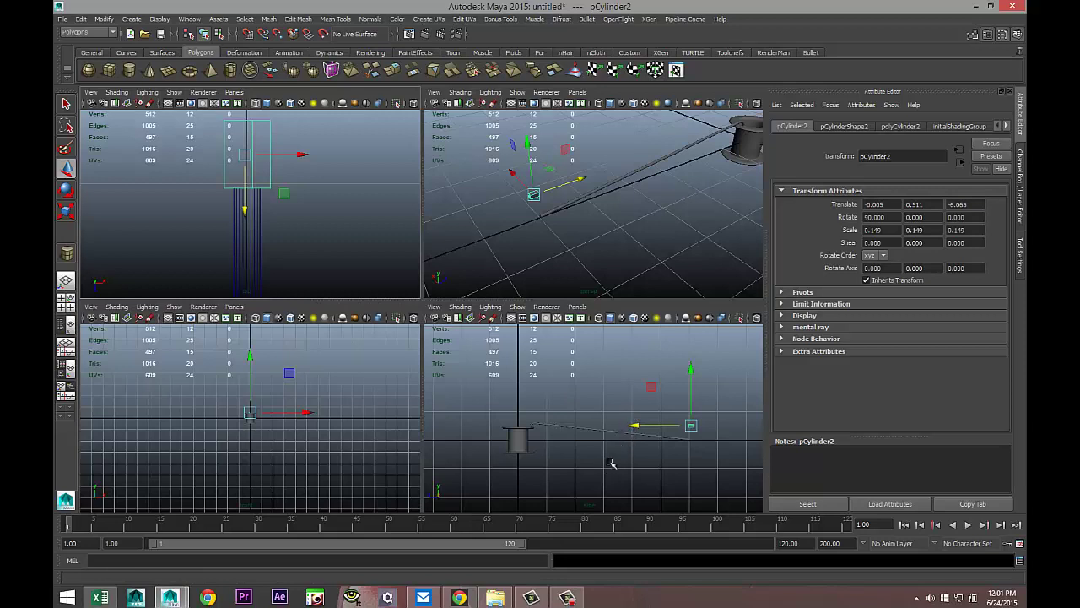
key("space")
key("f")
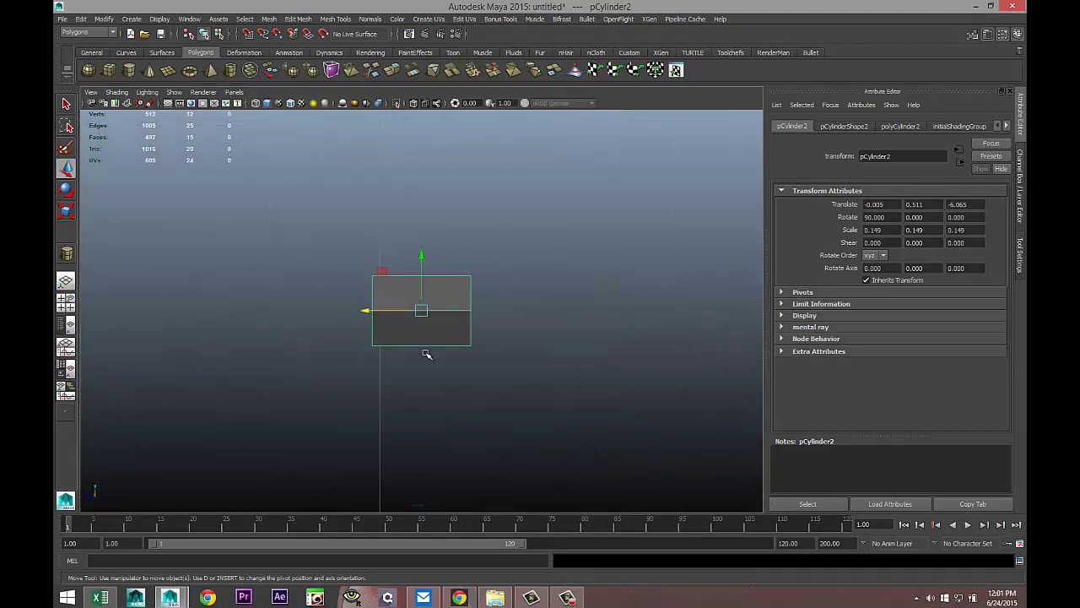
scroll(426, 353, "down", 10)
scroll(443, 384, "up", 5)
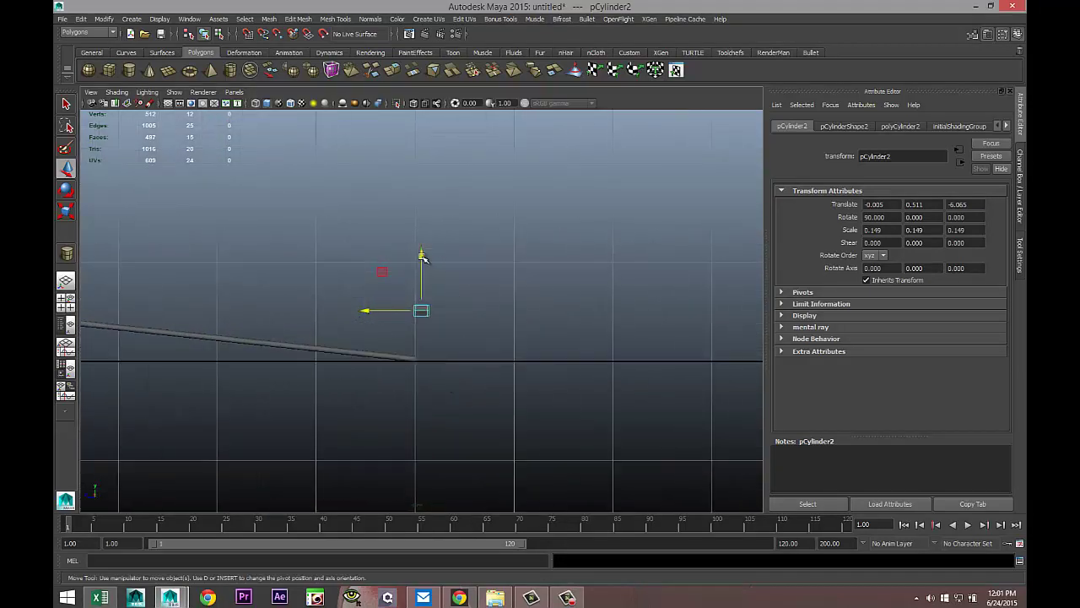
left_click_drag(422, 256, 434, 324)
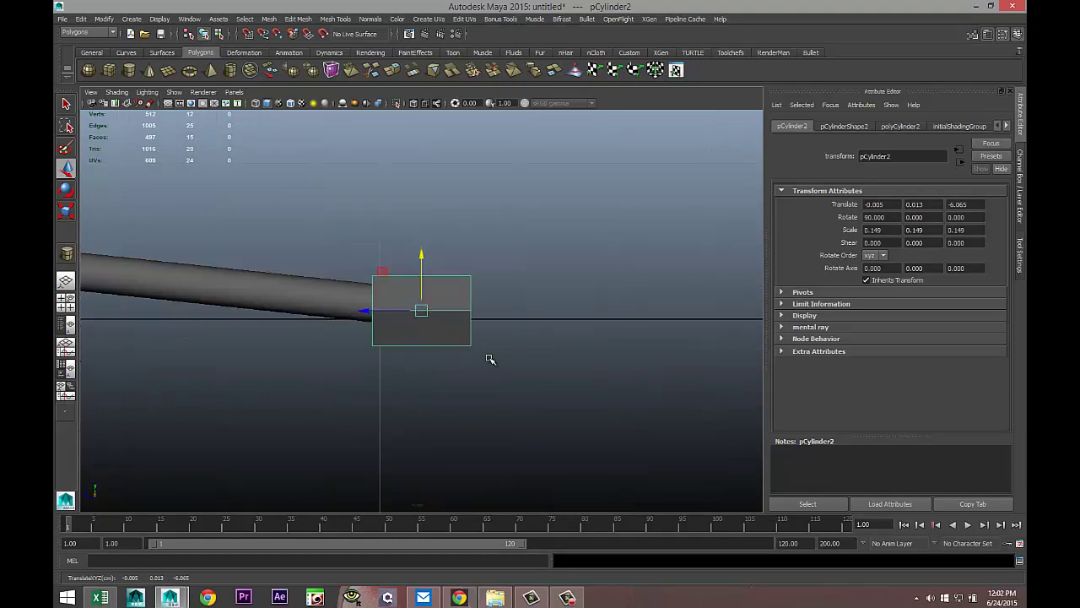
In wireframe, tilt the end cylinder to about 84.353 degrees in X to match the rod's slope
key("4")
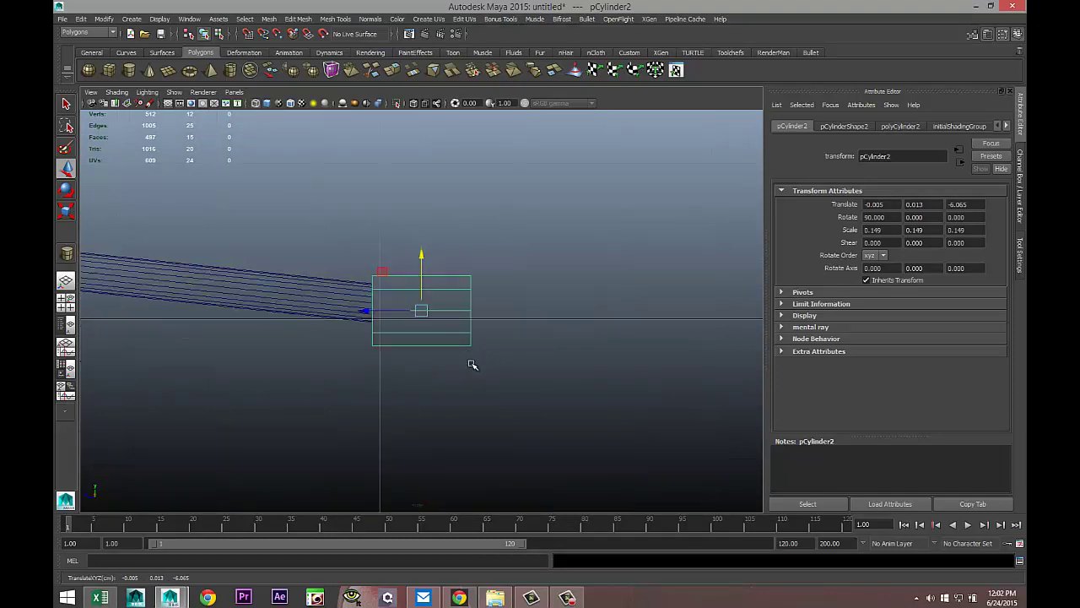
key("e")
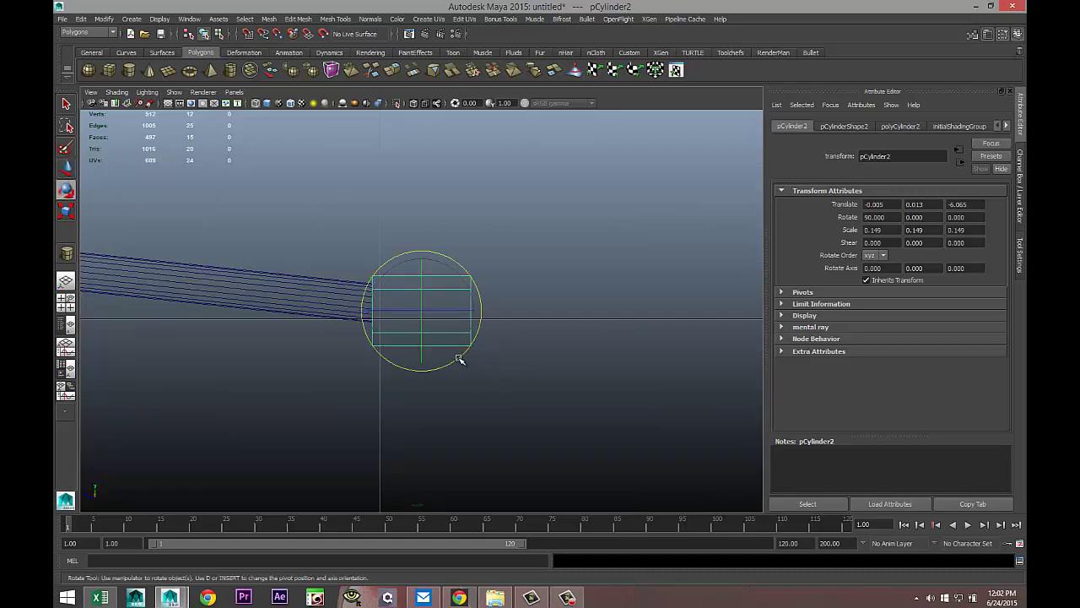
left_click_drag(460, 359, 453, 362)
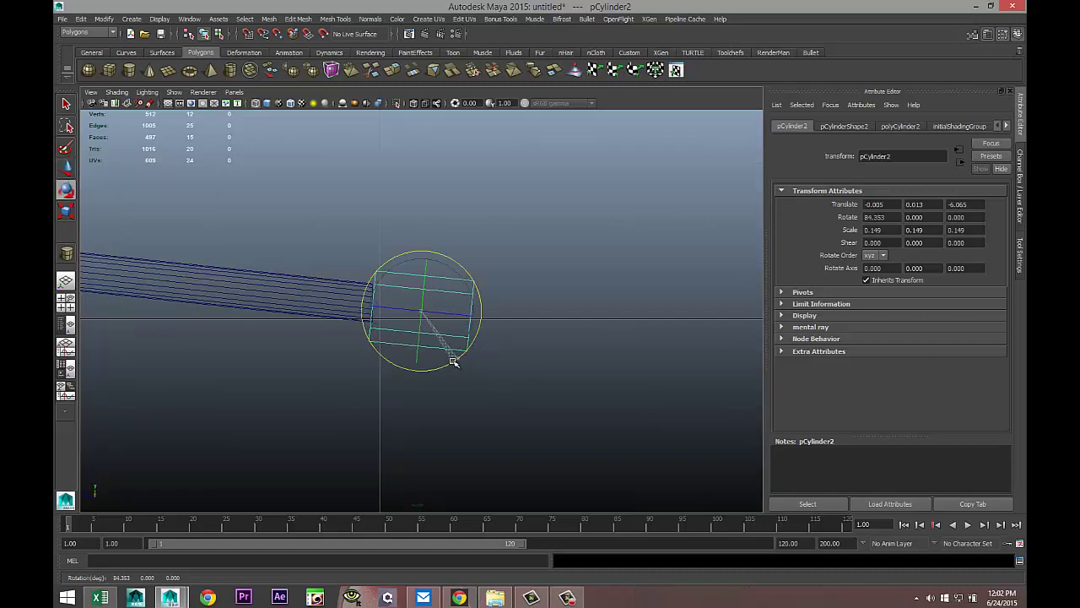
left_click_drag(454, 361, 454, 362)
Lengthen the end cylinder by moving its outer-end vertices along the rod's direction to about Y 0.000, Z -6.193
right_click_drag(468, 324, 432, 321)
left_click_drag(446, 251, 522, 453)
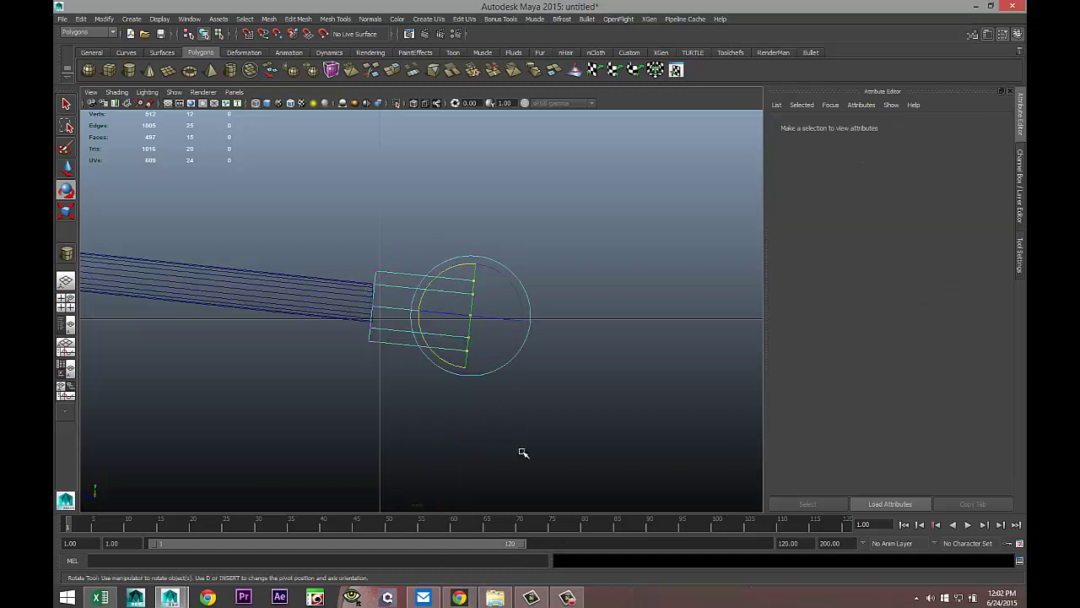
key("w")
left_click(472, 316)
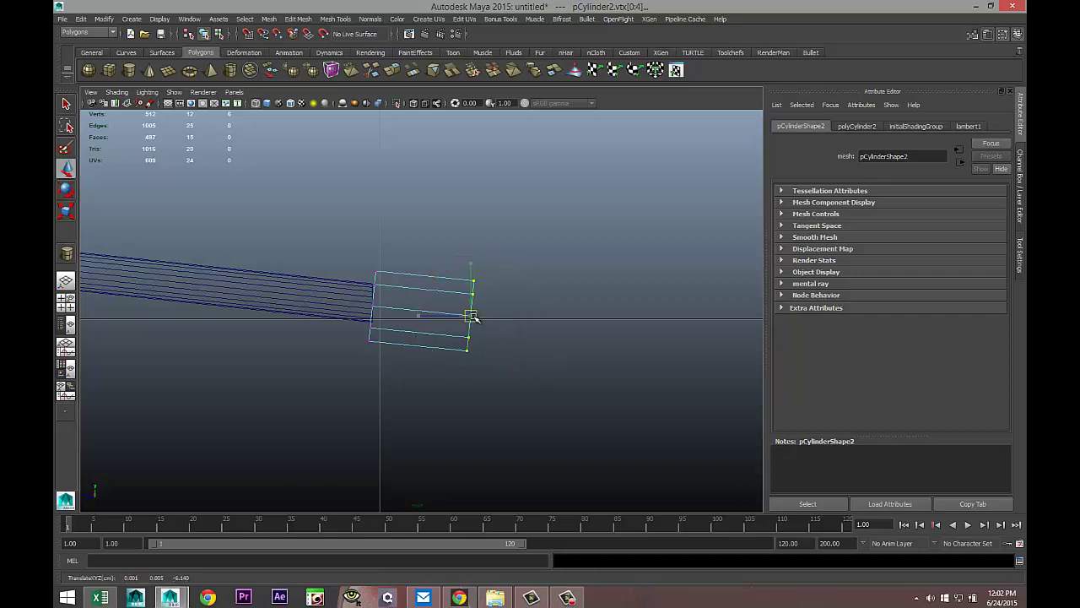
left_click_drag(472, 317, 506, 320)
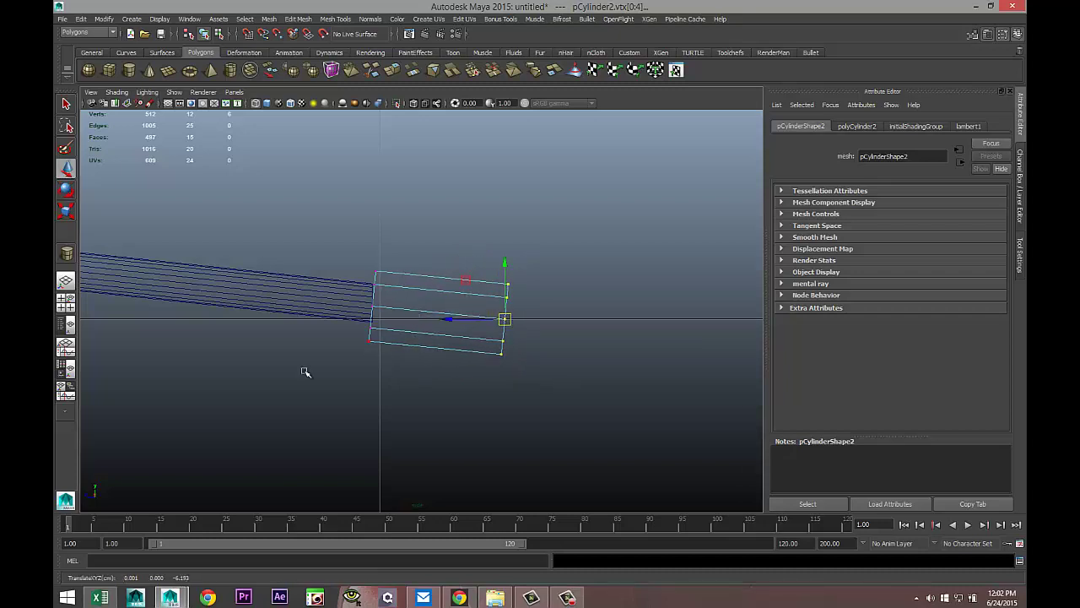
Return to the perspective view, inspect the lengthened end piece on the rod, and finish vertex editing with nothing selected
key("space")
key("space")
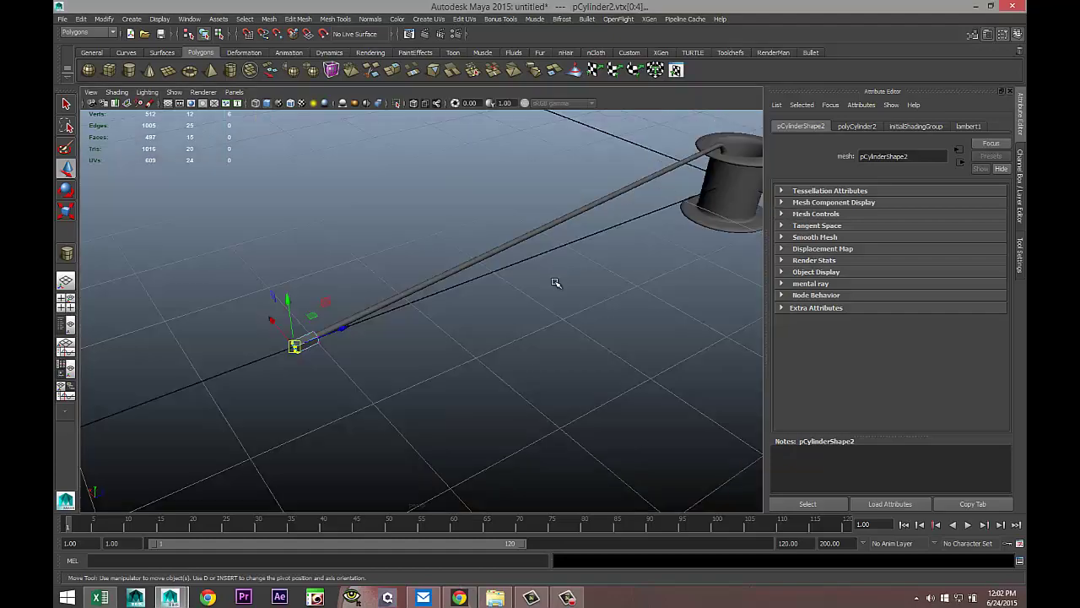
scroll(546, 299, "down", 2)
scroll(534, 327, "up", 3)
left_click_drag(523, 338, 608, 377, "alt")
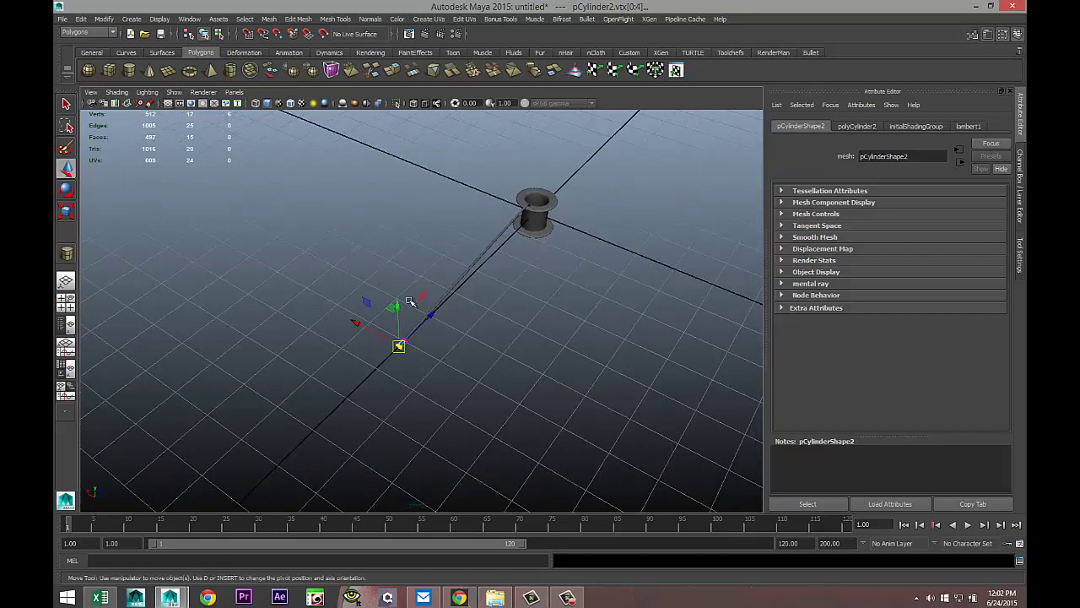
right_click_drag(456, 286, 487, 277)
left_click_drag(328, 279, 498, 454)
scroll(497, 453, "up", 5)
left_click(546, 360)
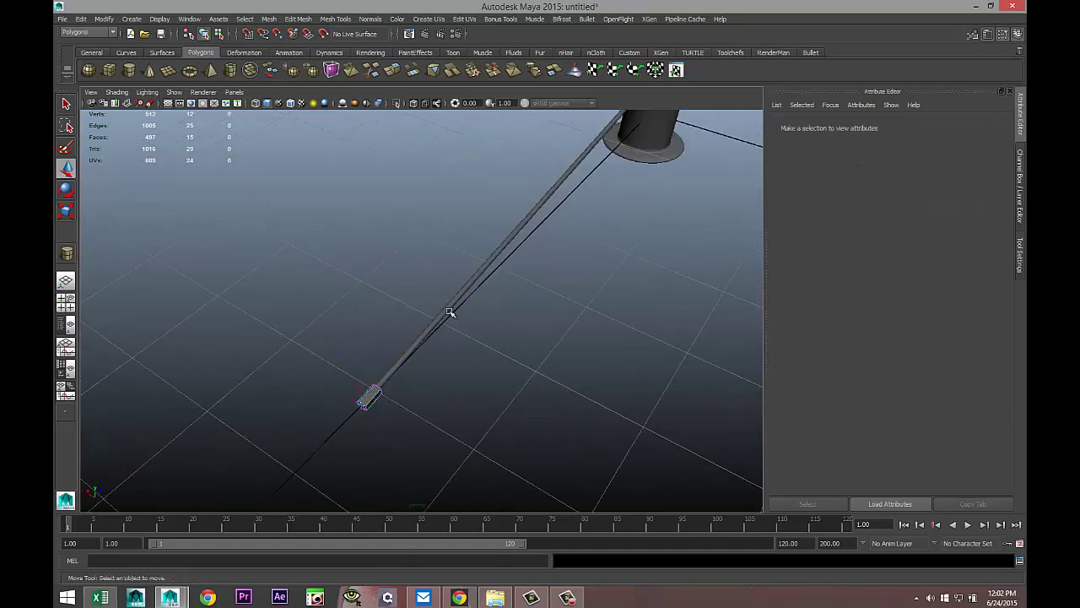
Select the bent rod together with its five-sided end piece and combine them into a single mesh
left_click(449, 317)
left_click_drag(276, 343, 461, 471)
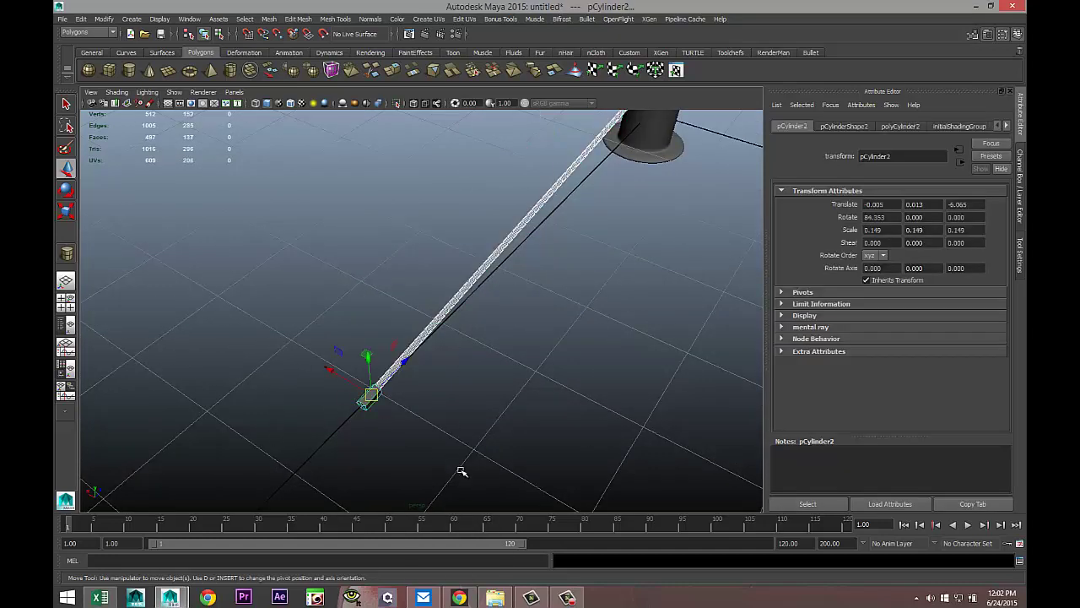
left_click(269, 19)
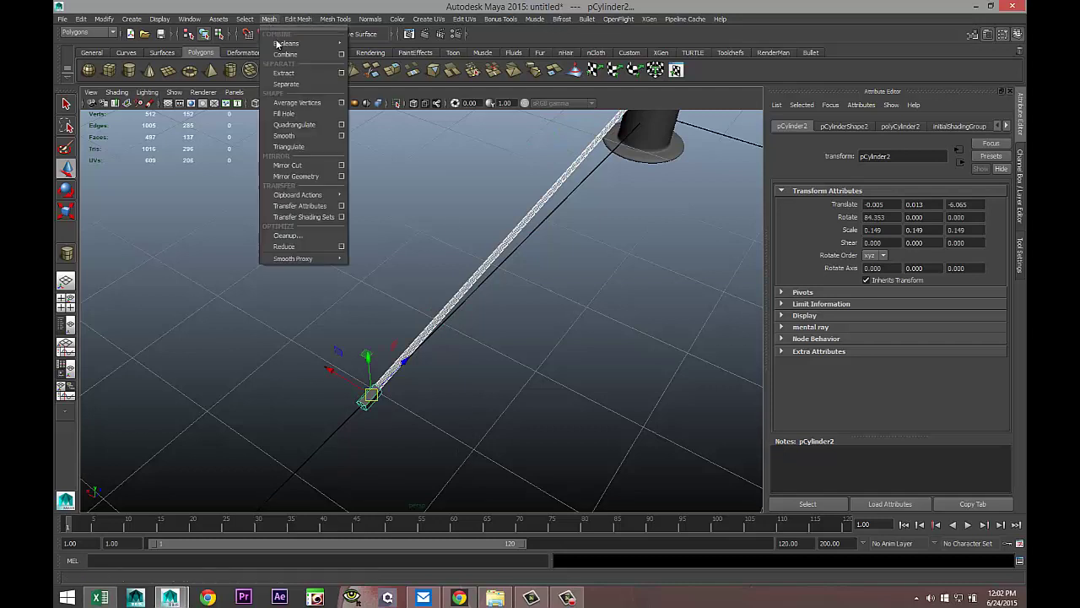
left_click(303, 54)
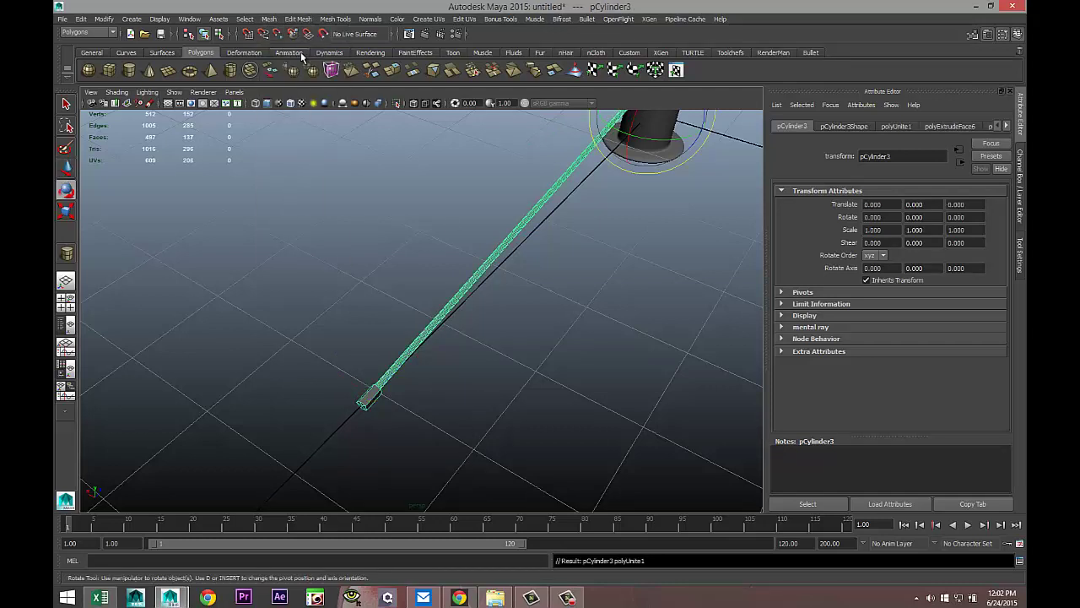
Center the pivot of the combined rod and set its Y rotation to 4 degrees
left_click(102, 20)
left_click(150, 130)
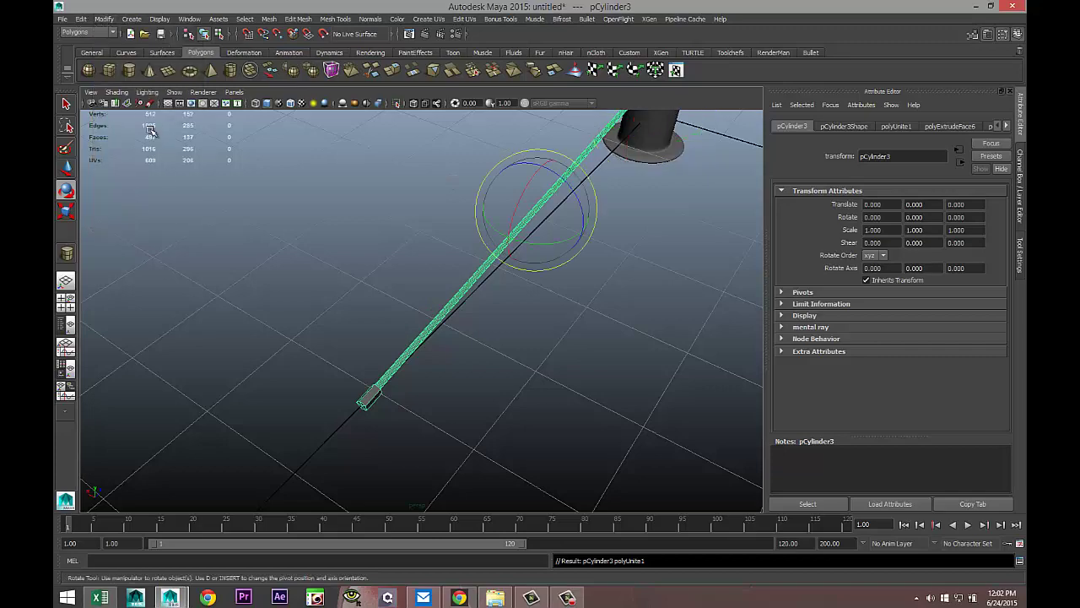
scroll(405, 294, "down", 3)
scroll(439, 306, "up", 3)
left_click_drag(449, 310, 448, 387, "alt")
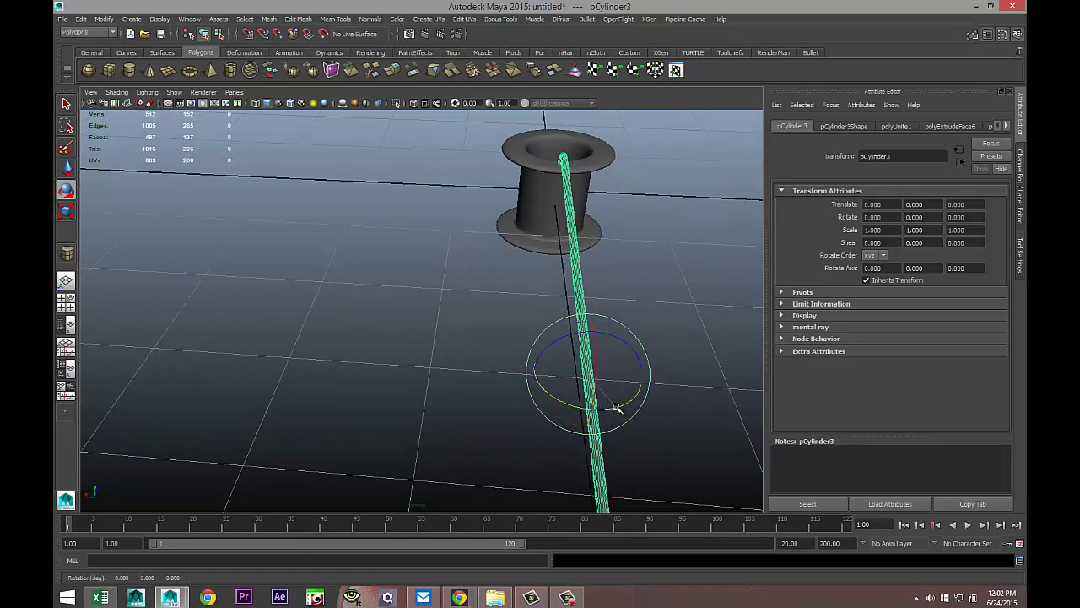
left_click_drag(615, 410, 620, 406)
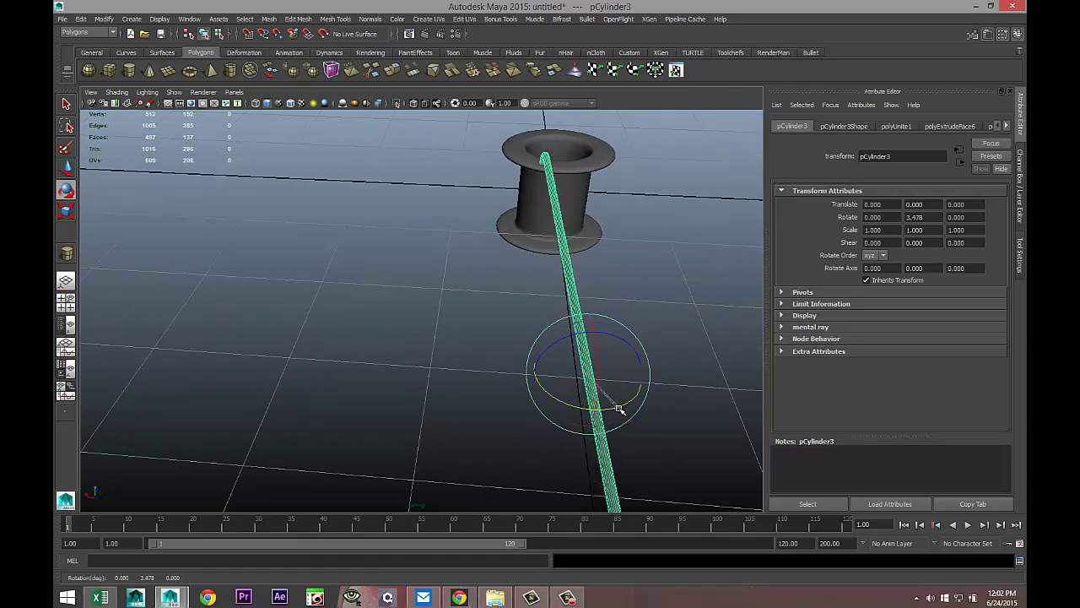
left_click(934, 217)
type("4")
key("Return")
Duplicate the combined rod and set the copy's Y rotation to -4 degrees so the two rods cross
left_click_drag(458, 400, 546, 374, "alt")
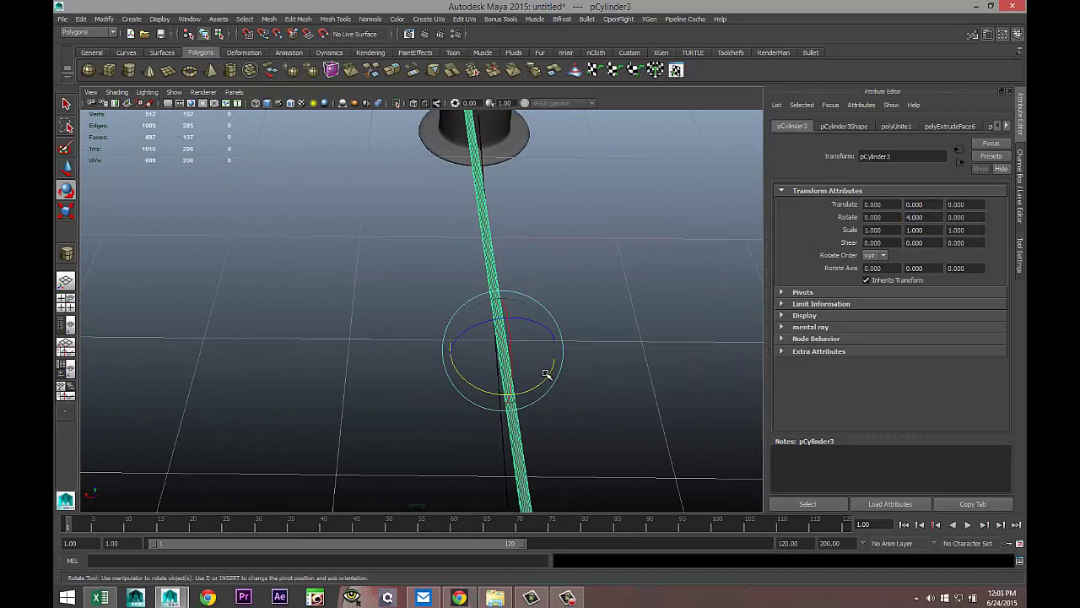
key("ctrl+d")
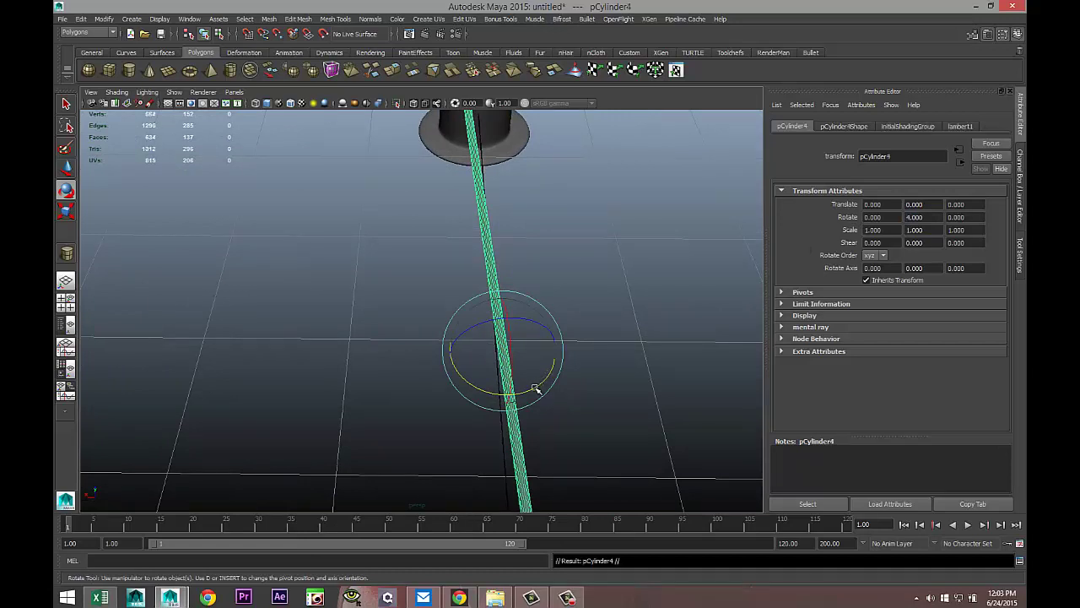
left_click_drag(535, 388, 512, 371)
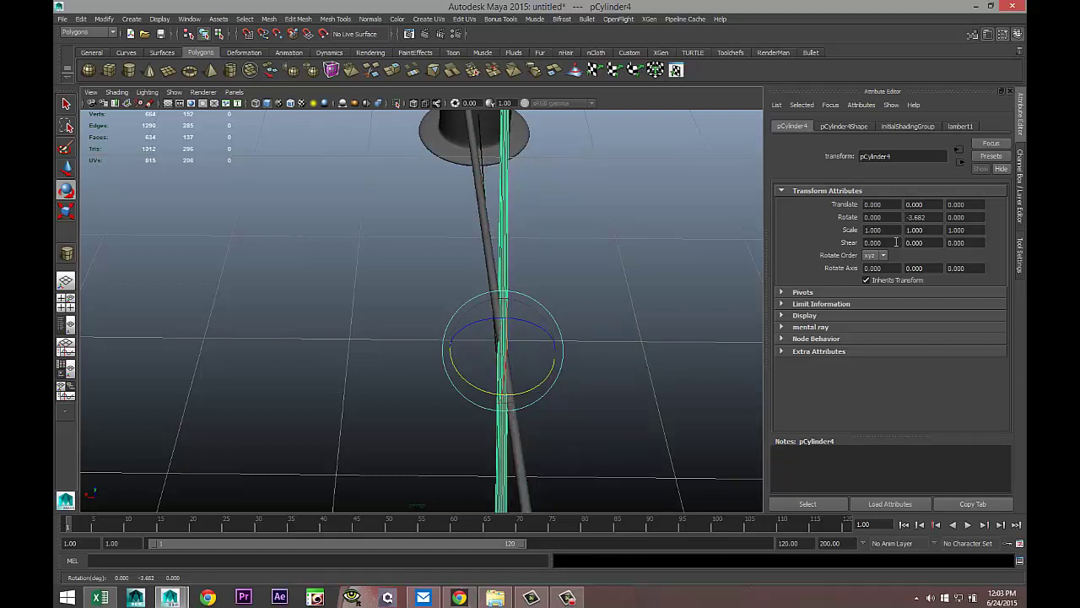
left_click_drag(939, 217, 858, 220)
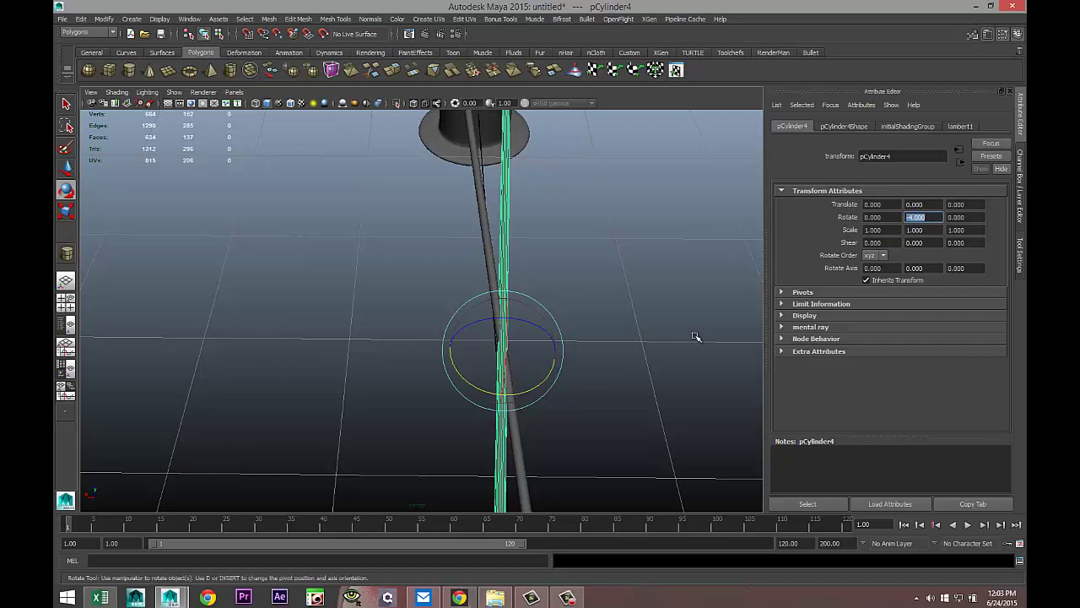
In the top view, move the duplicated rod along X to about 0.265 so the rods cross nearer the spool
left_click_drag(628, 328, 549, 405, "alt")
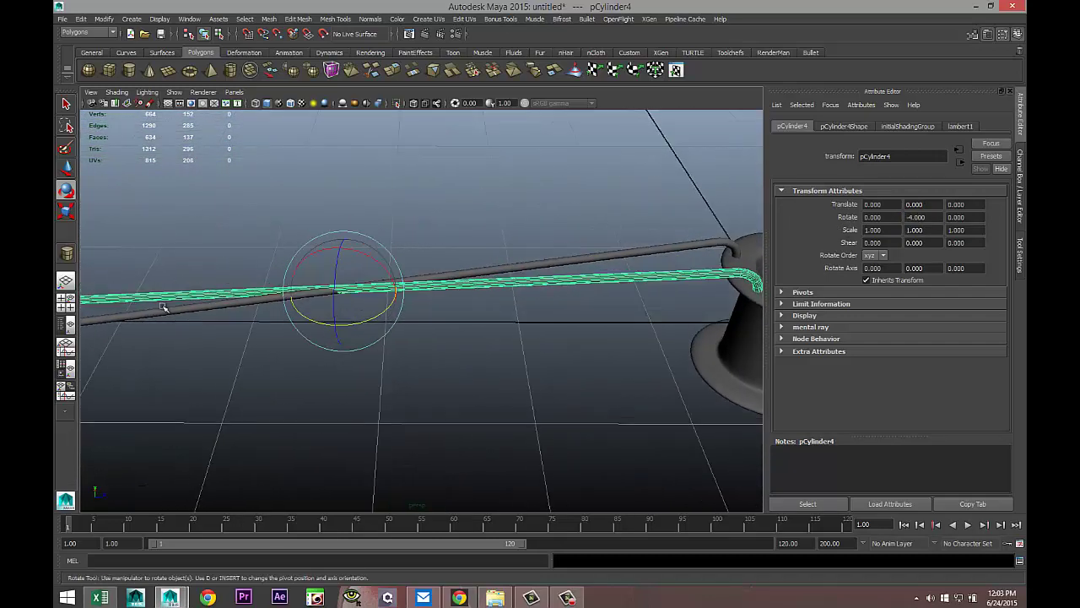
left_click(66, 301)
key("space")
left_click_drag(403, 333, 407, 211, "alt")
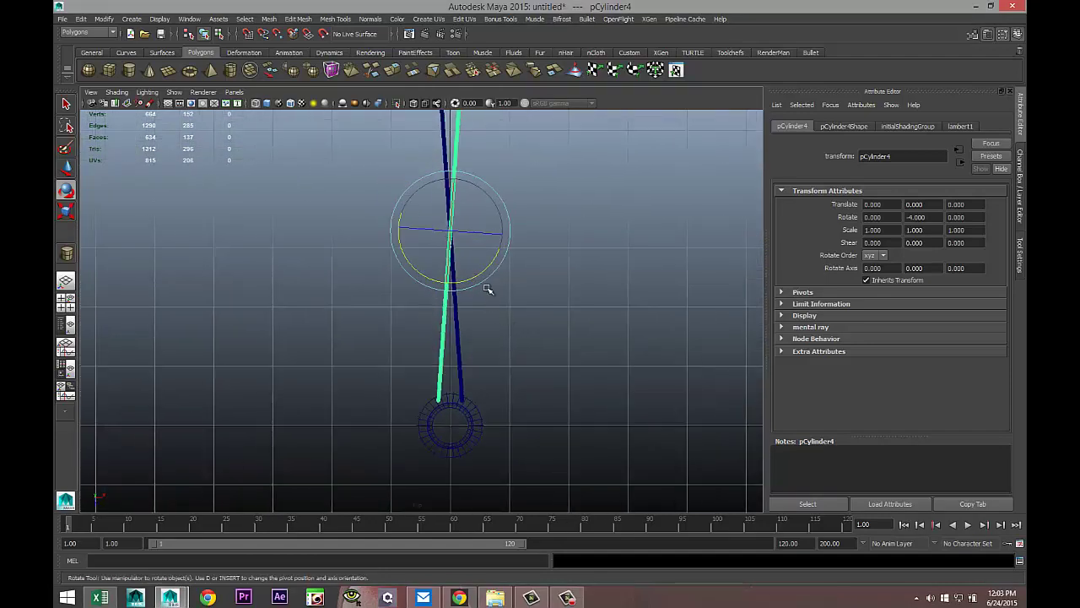
key("w")
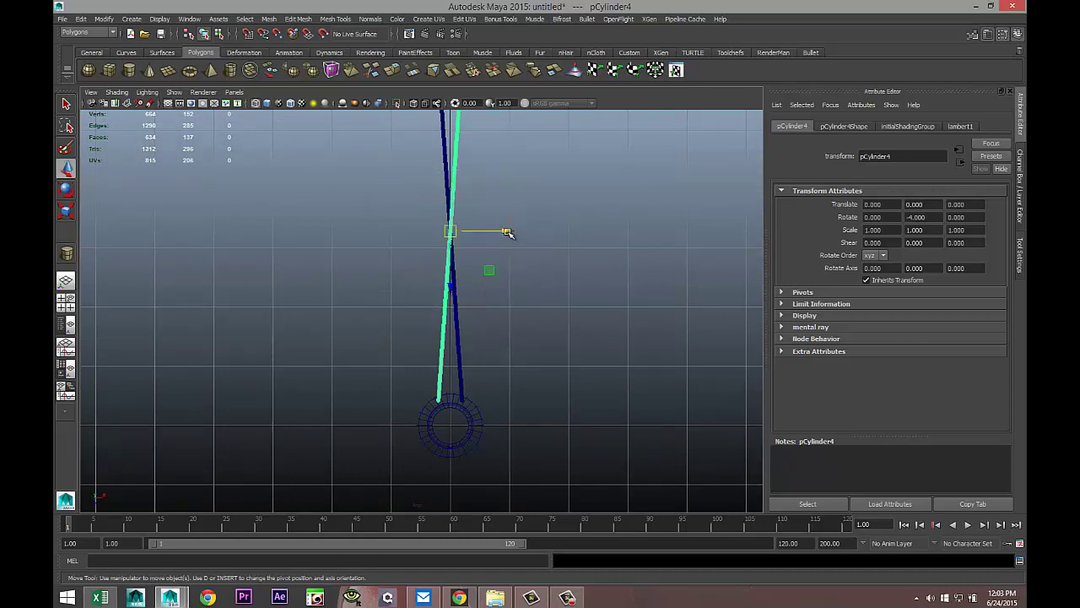
left_click_drag(508, 232, 525, 233)
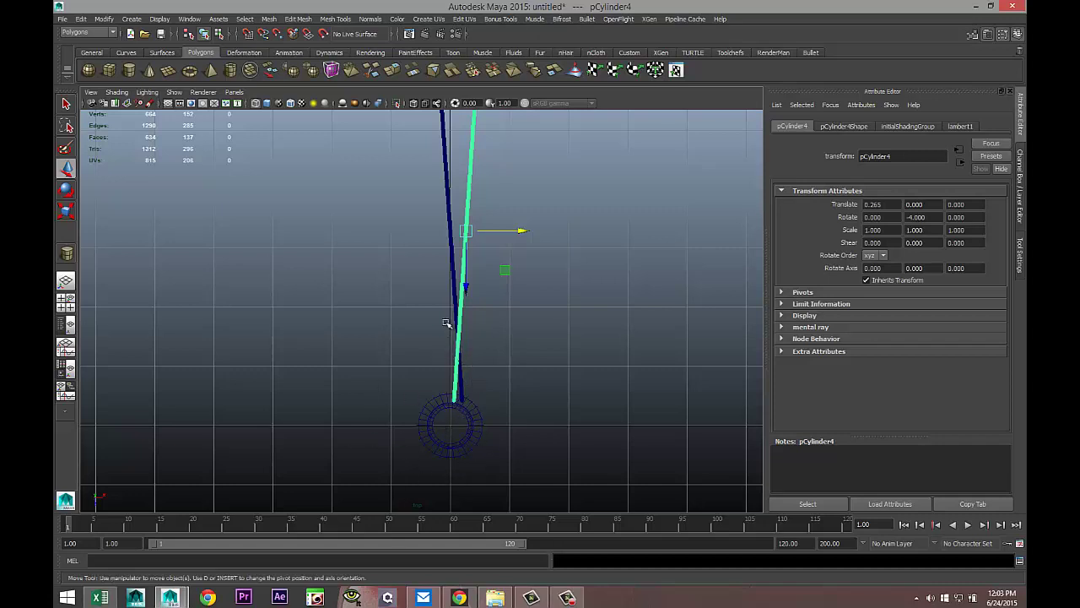
Select both crossed rods, combine them into a single mesh, and center its pivot
scroll(523, 319, "down", 2)
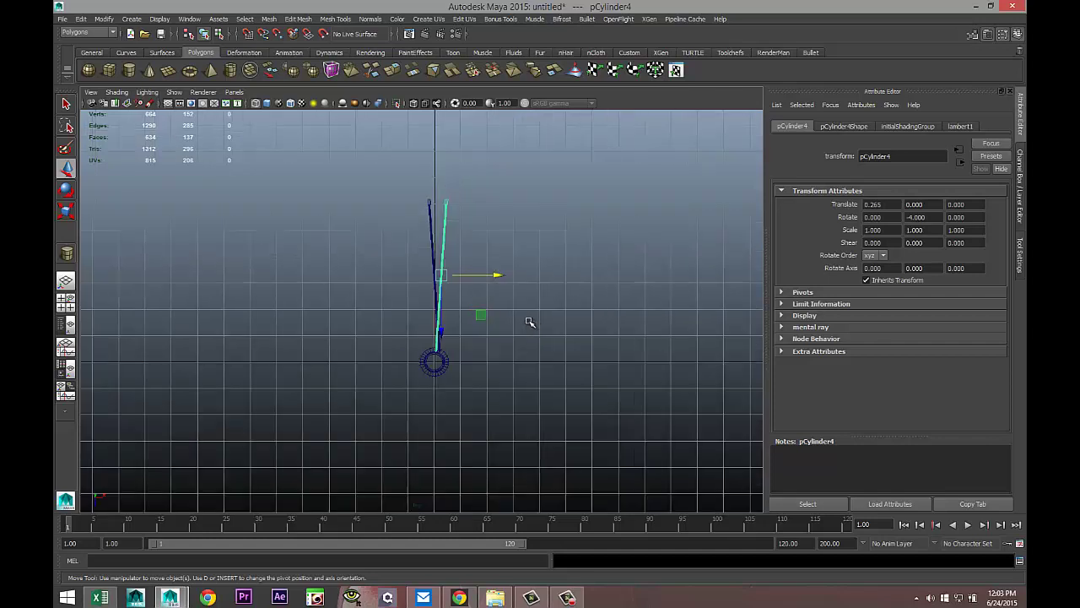
left_click_drag(392, 194, 512, 270)
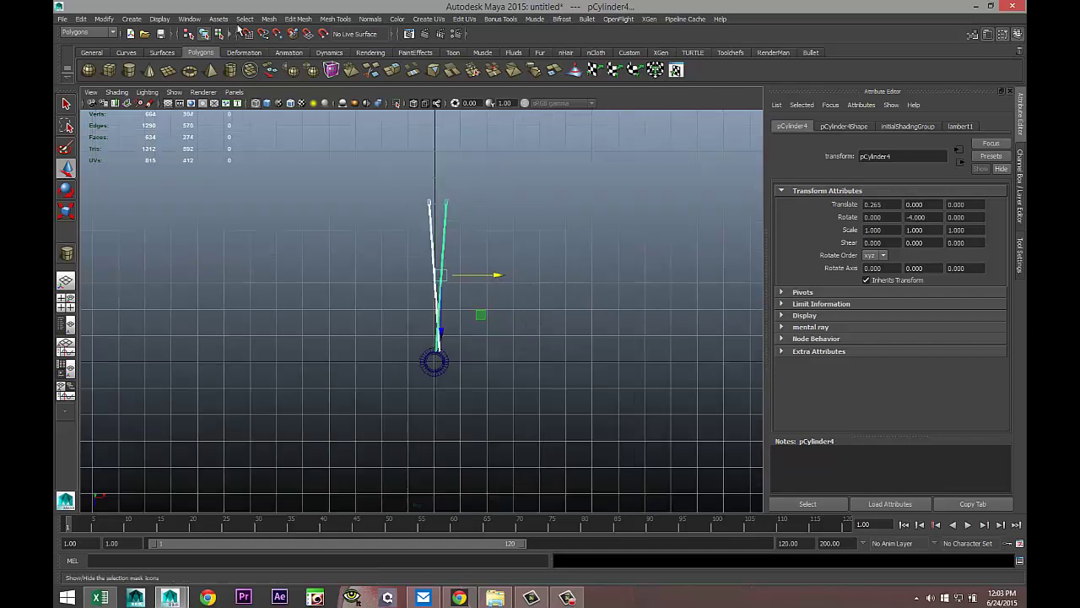
left_click(266, 20)
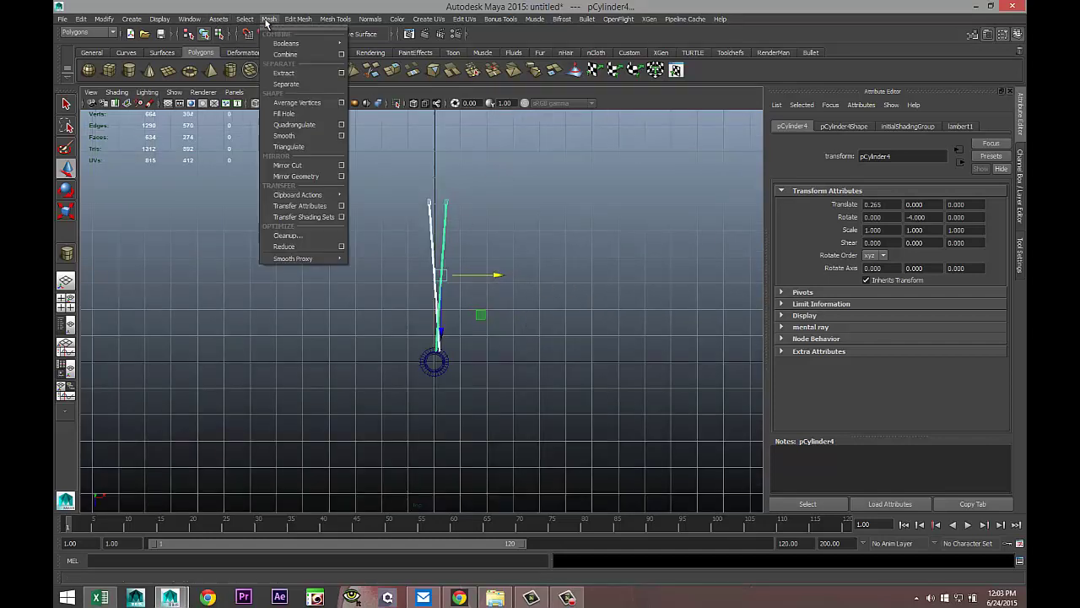
left_click(299, 56)
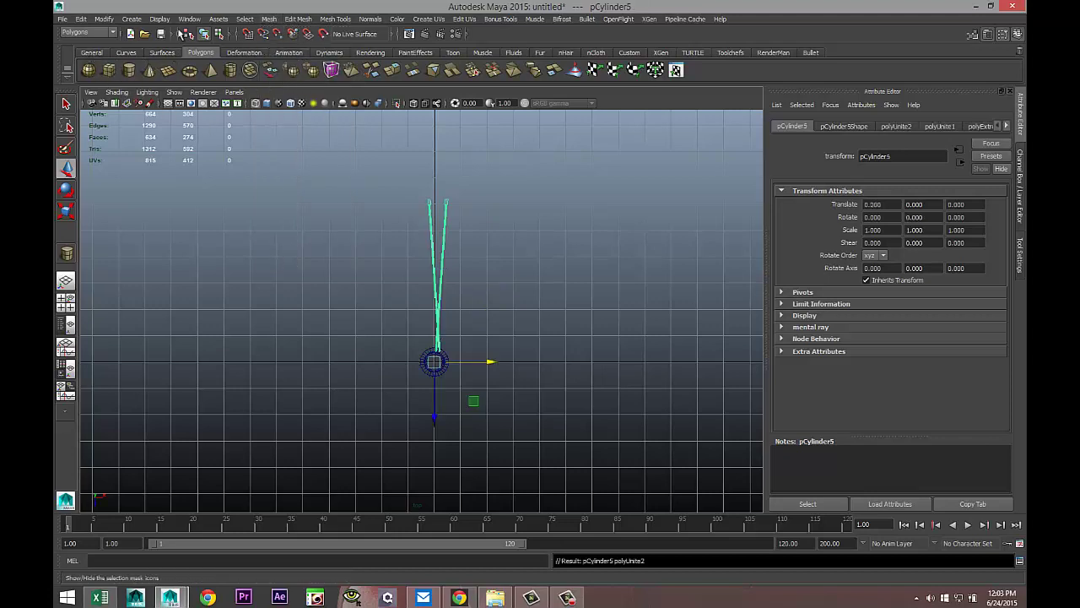
left_click(104, 18)
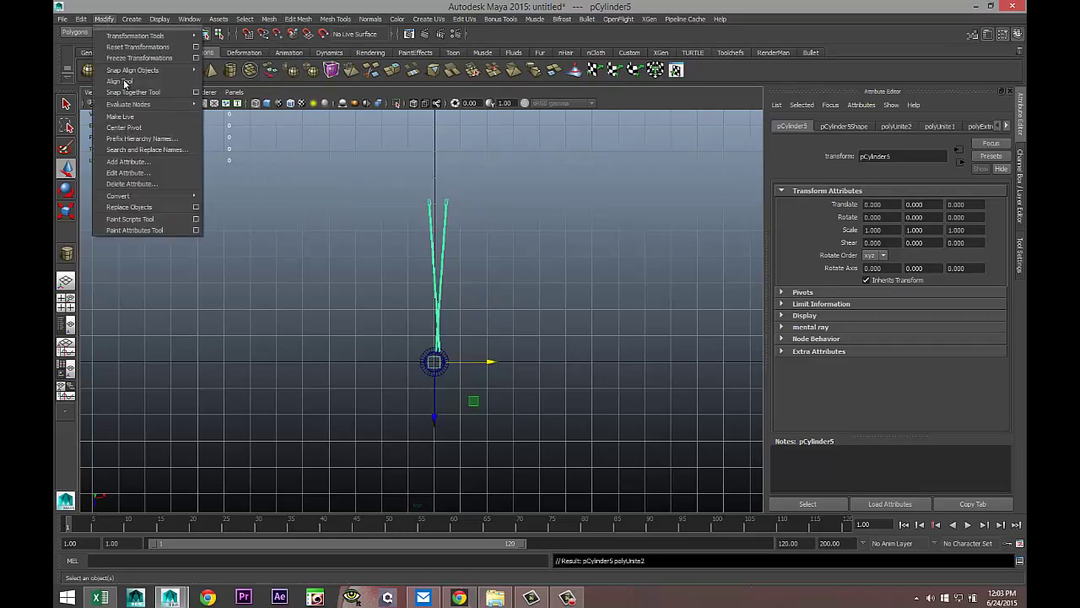
left_click(127, 128)
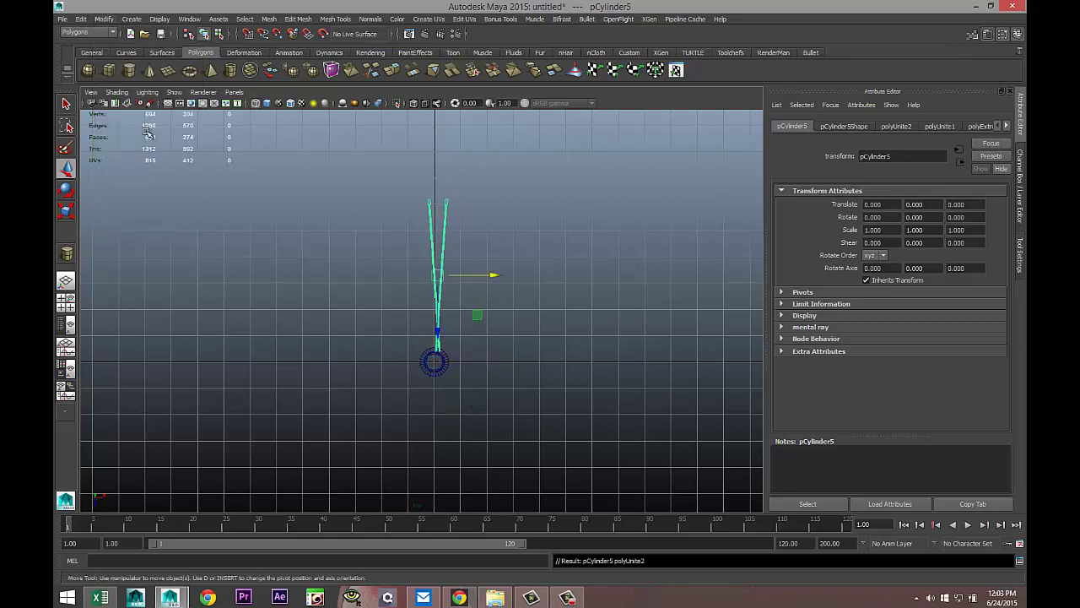
In the side view, move the pivot of the combined rod pair to the spool's center at ground level
left_click(69, 302)
key("f")
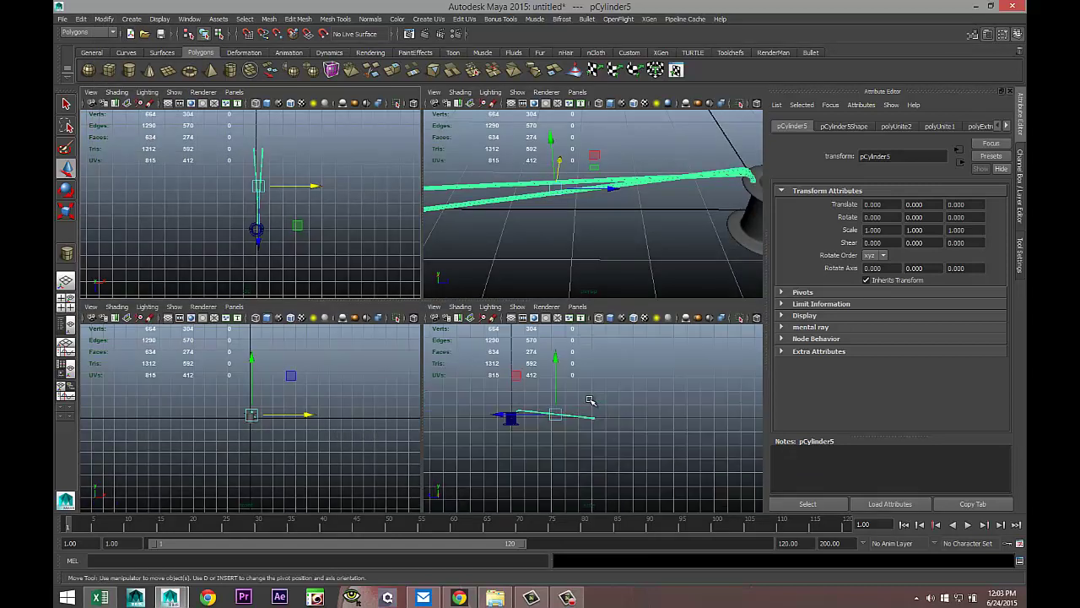
key("space")
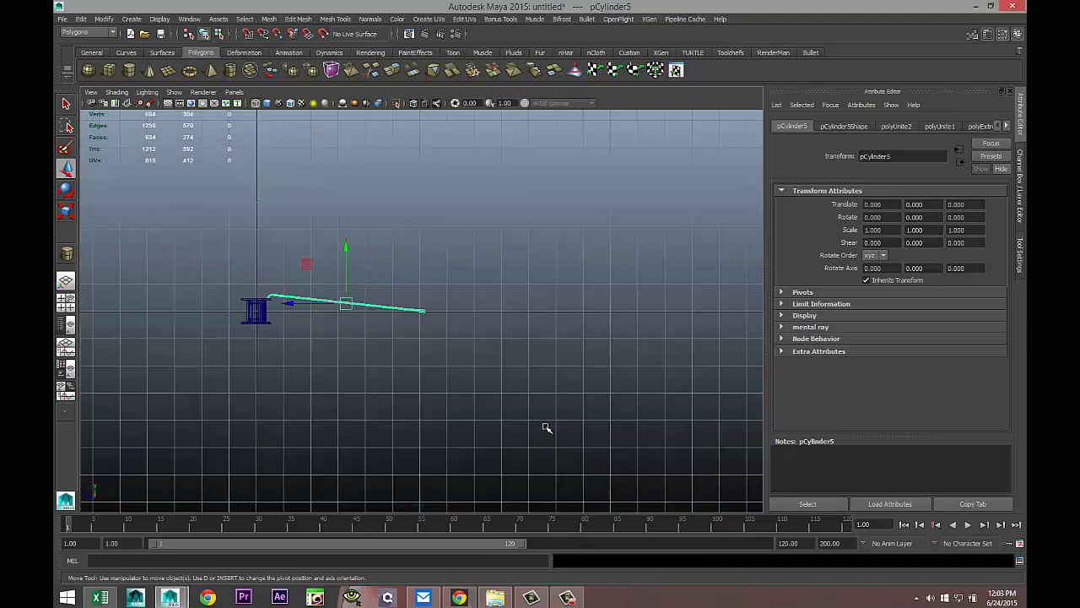
key("f")
scroll(503, 422, "down", 7)
scroll(492, 422, "up", 3)
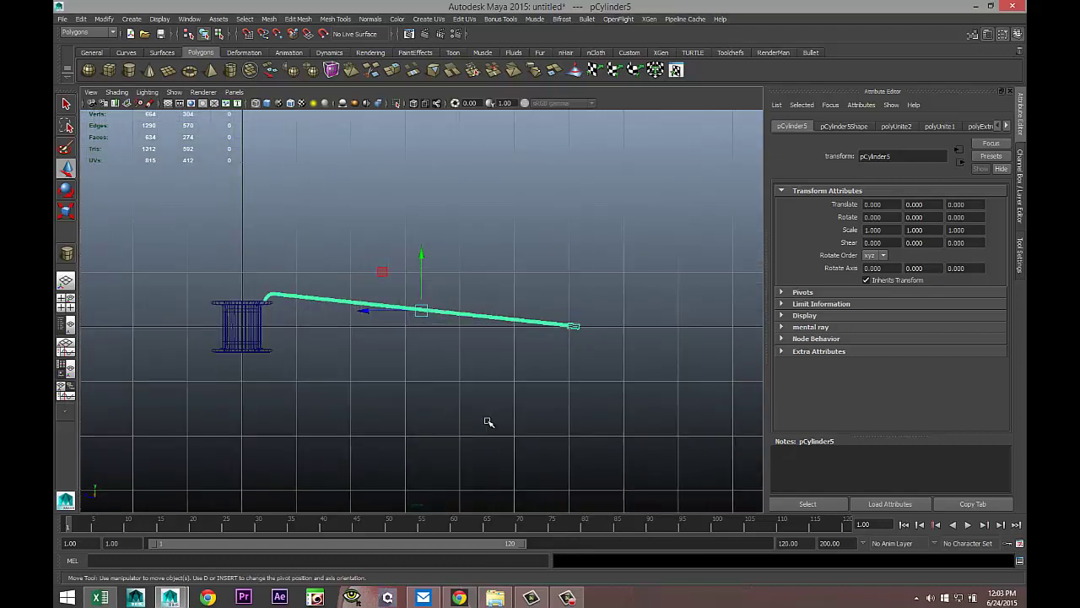
middle_click_drag(389, 446, 509, 429, "alt")
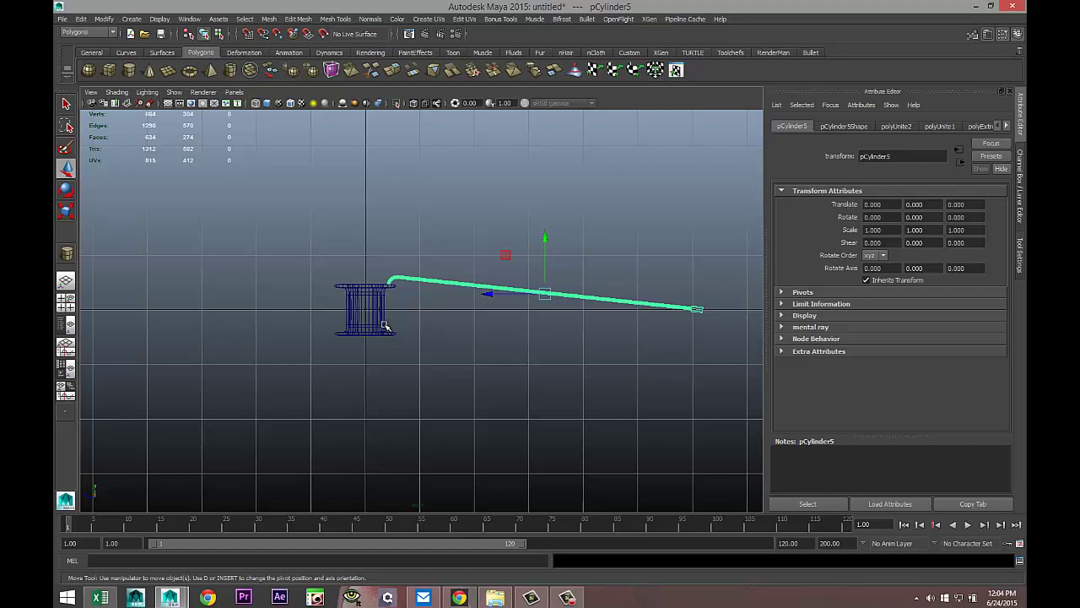
key("Insert")
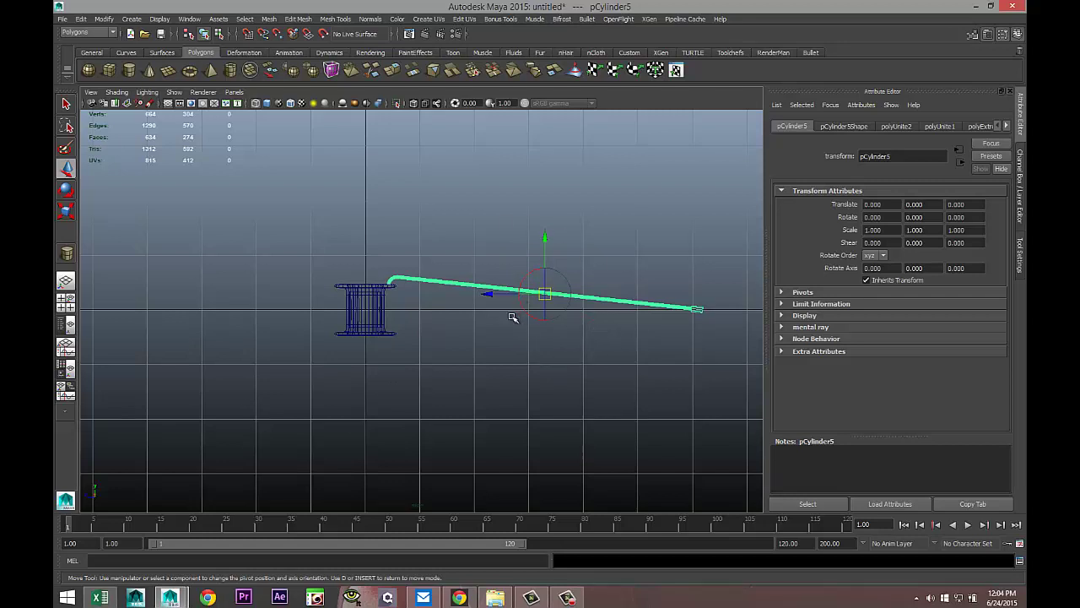
left_click_drag(547, 302, 449, 326)
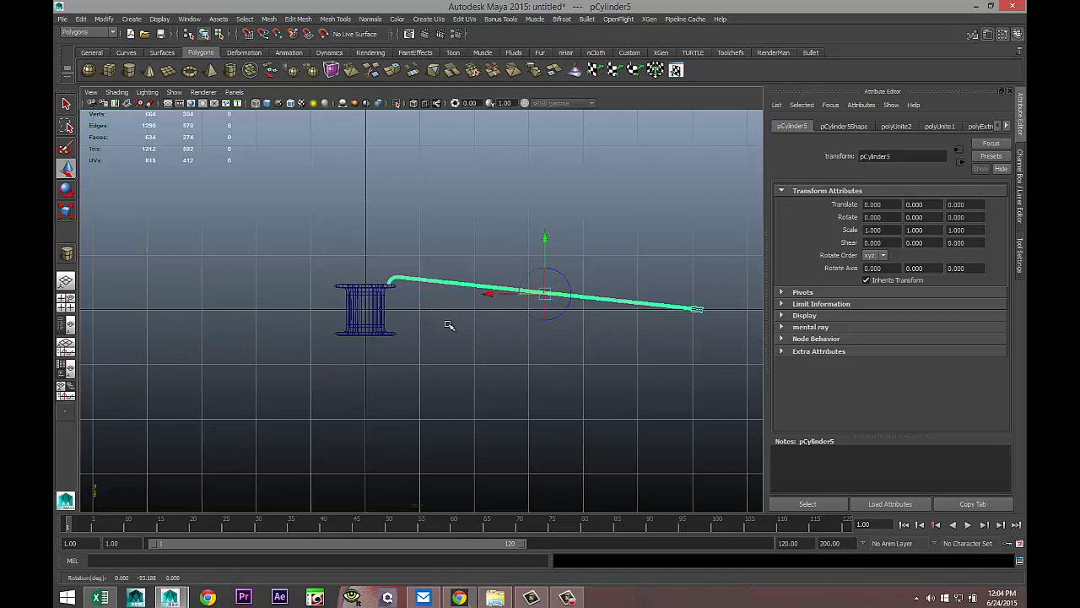
key("ctrl+z")
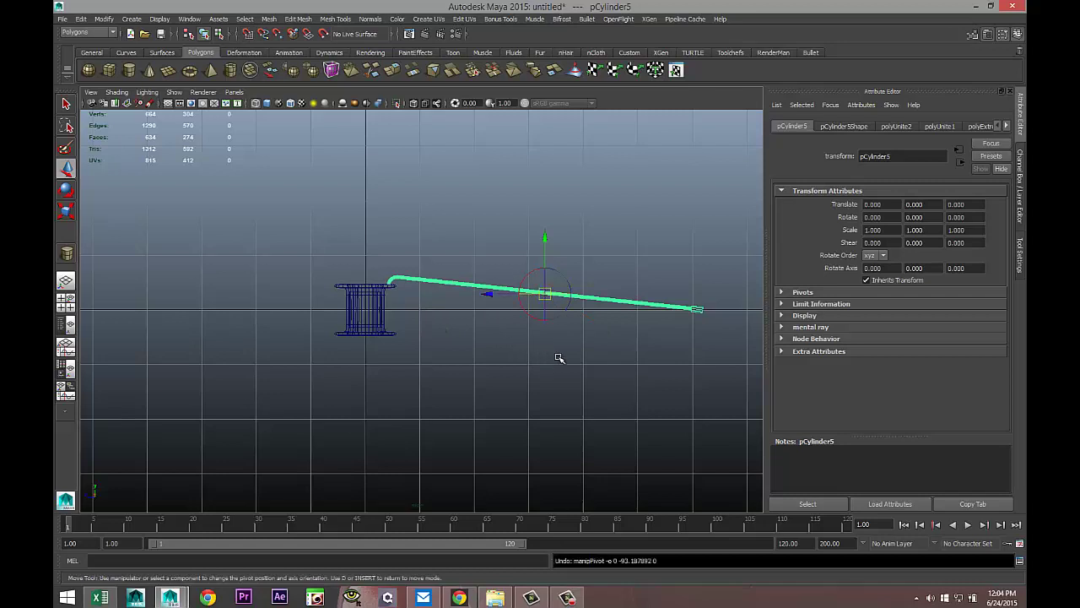
left_click_drag(492, 294, 367, 297)
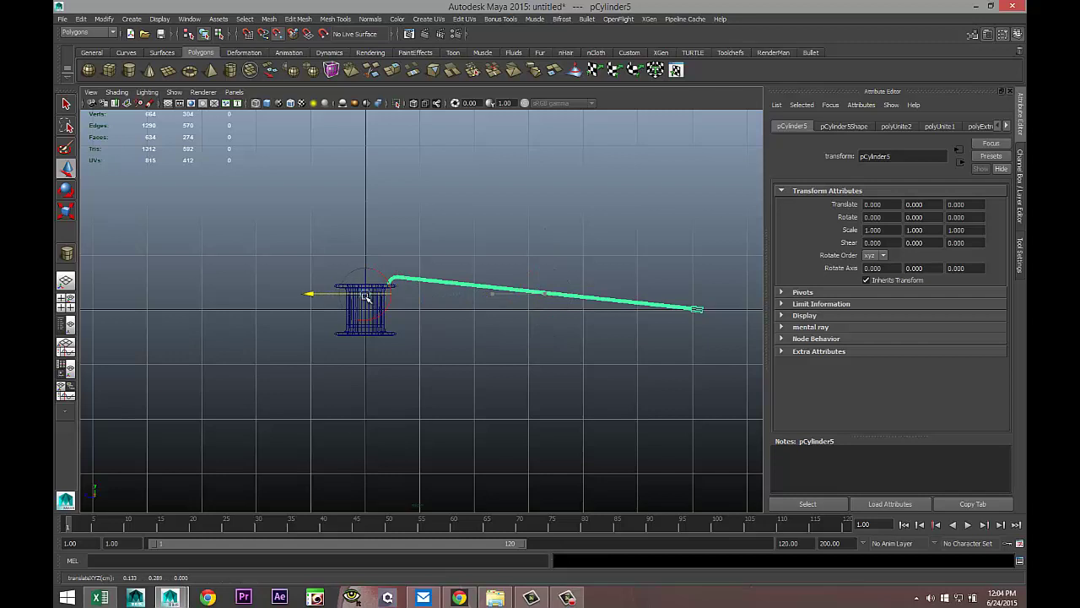
left_click_drag(367, 255, 369, 311)
scroll(390, 358, "up", 5)
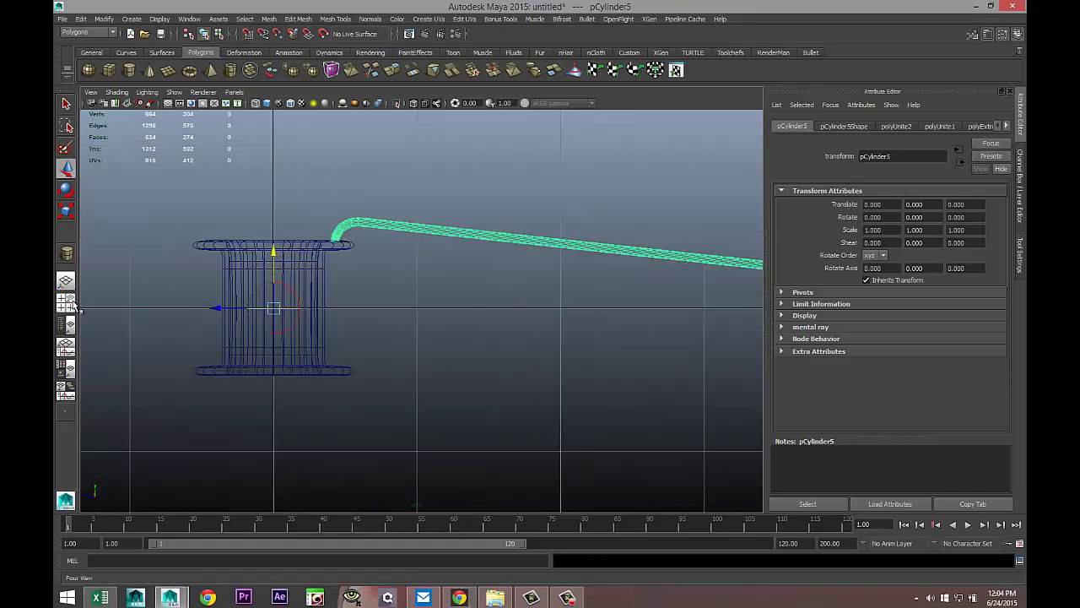
Examine the rod pair's pivot placement relative to the spool's center in the perspective and top views
key("space")
scroll(532, 275, "down", 5)
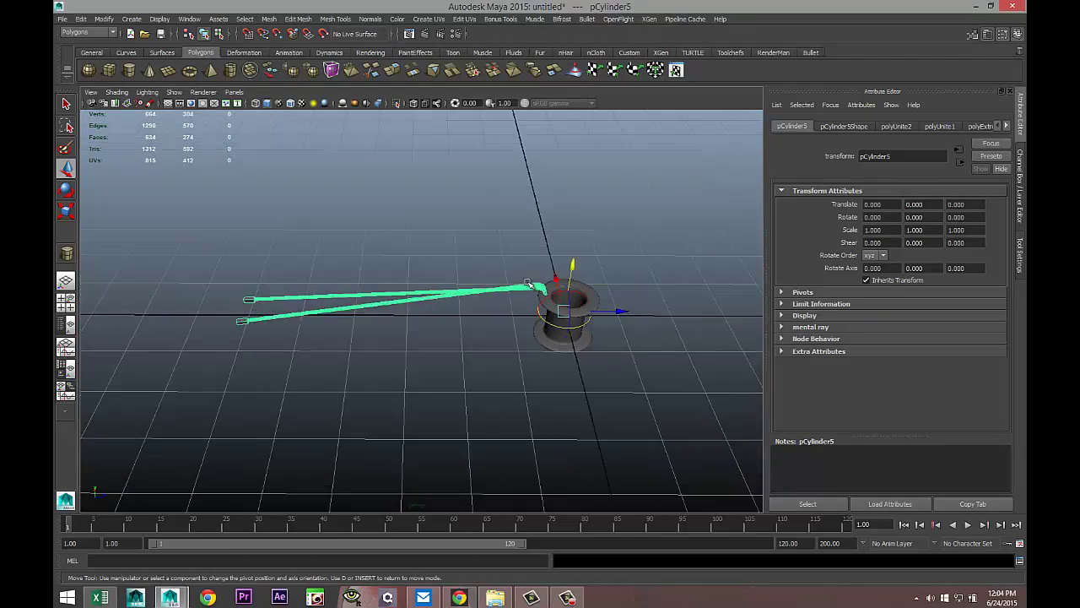
scroll(521, 287, "up", 3)
left_click_drag(544, 330, 436, 383, "alt")
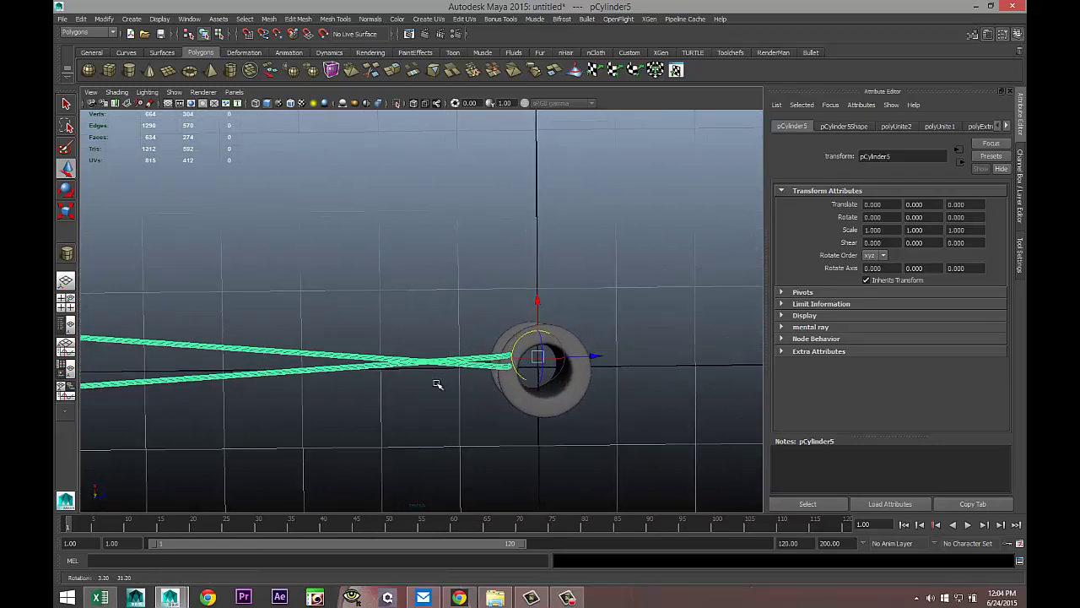
left_click(67, 302)
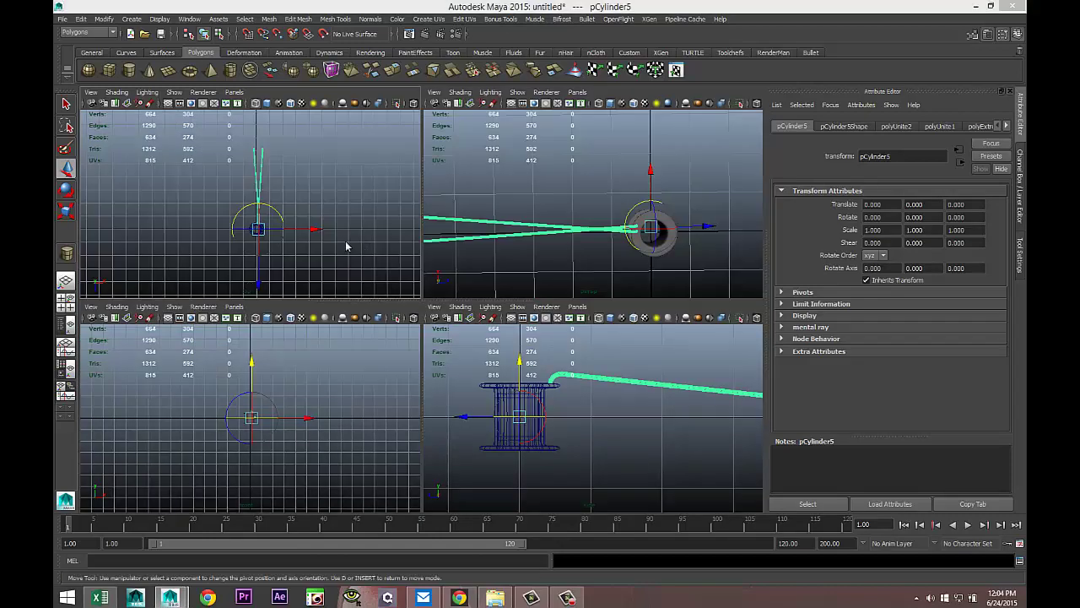
key("space")
scroll(545, 386, "up", 4)
middle_click_drag(549, 351, 554, 261, "alt")
scroll(553, 266, "up", 4)
middle_click_drag(622, 228, 552, 408, "alt")
scroll(597, 293, "up", 4)
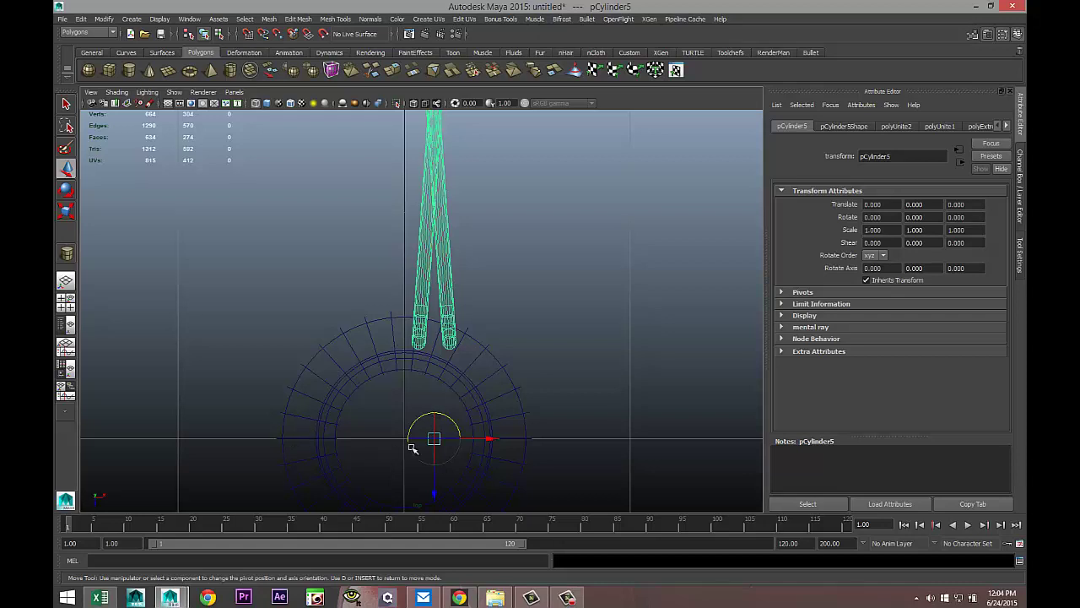
Return to the perspective view and duplicate the combined rod pair in place
left_click(70, 306)
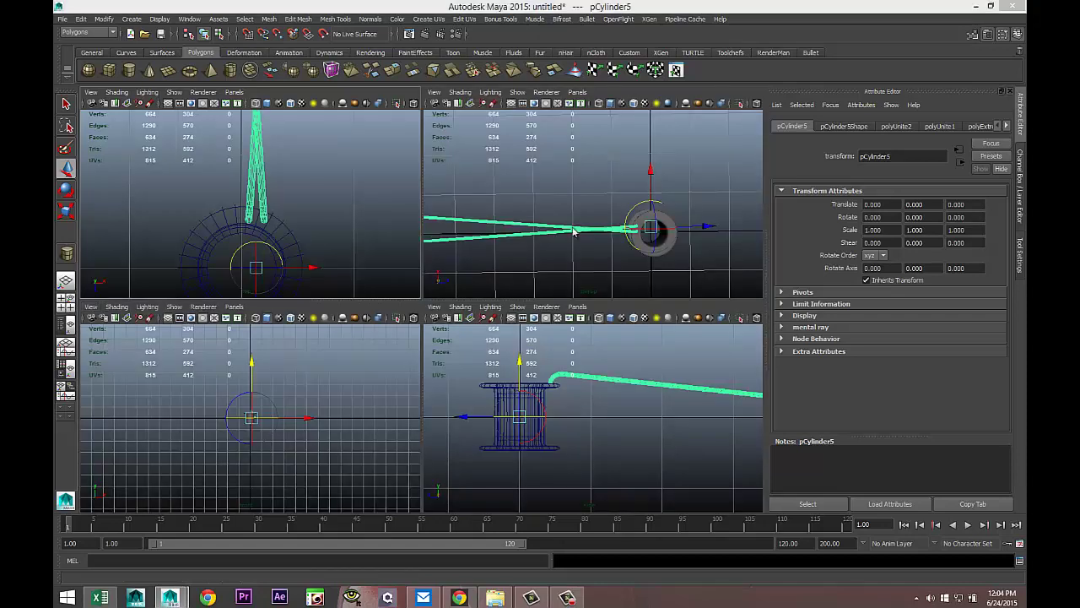
key("space")
right_click_drag(549, 299, 525, 415, "alt")
left_click_drag(552, 482, 503, 426, "alt")
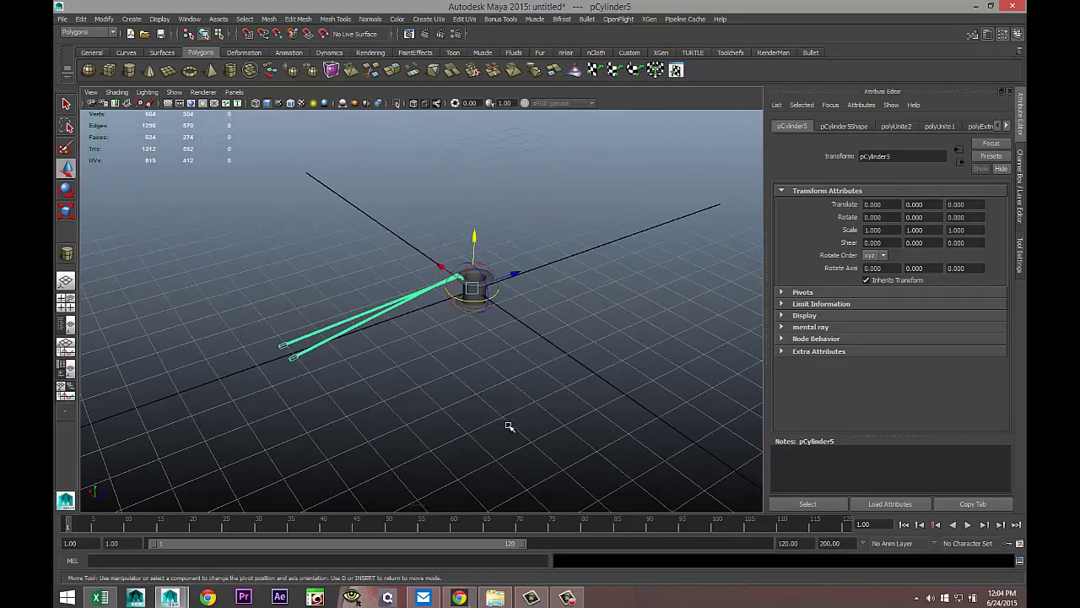
key("ctrl+d")
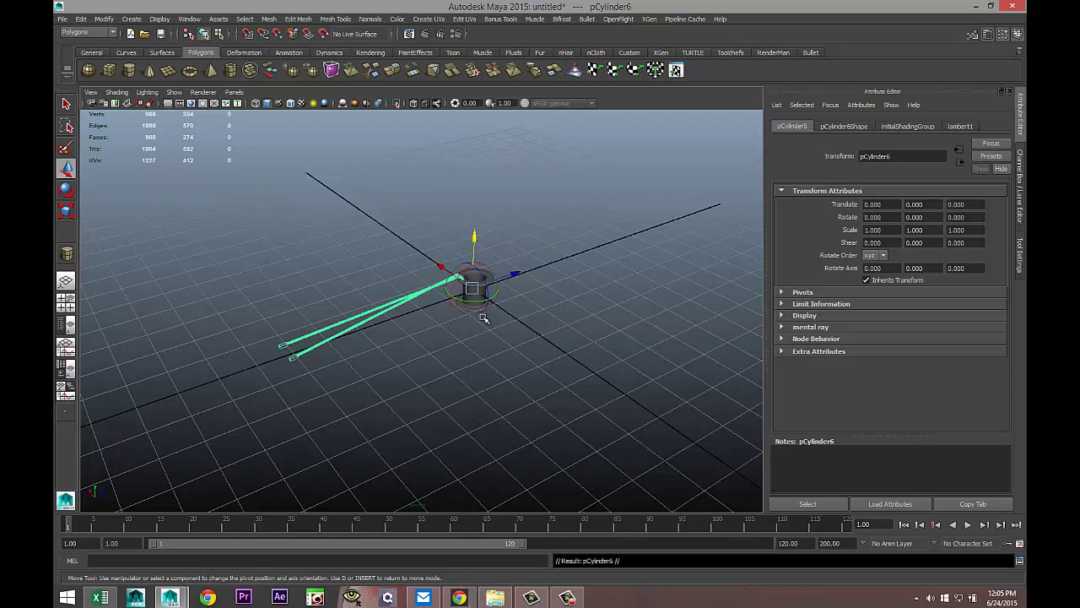
scroll(572, 360, "up", 3)
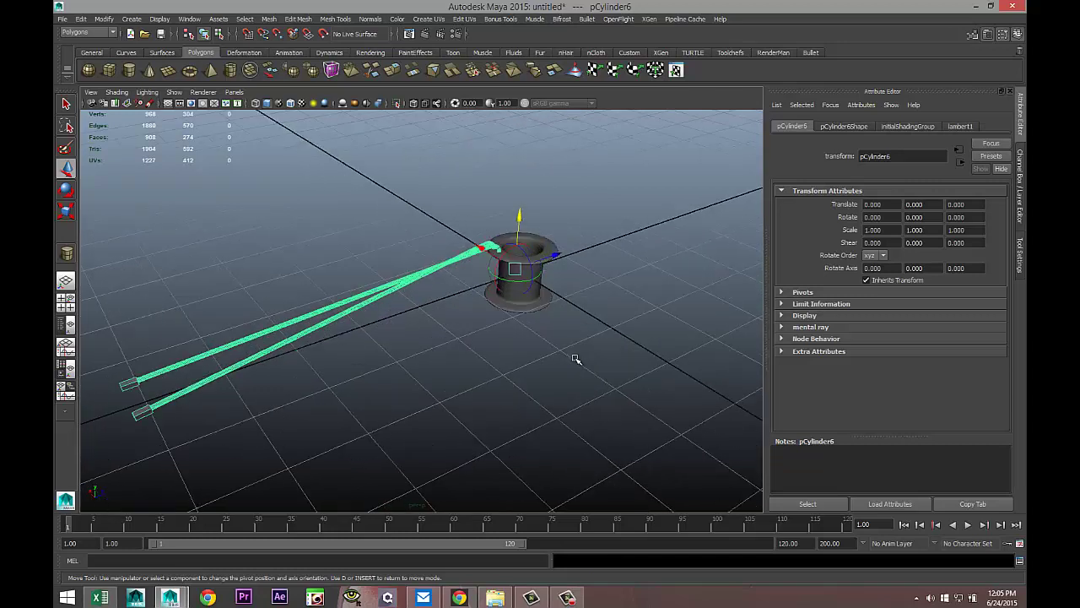
scroll(582, 361, "up", 3)
left_click_drag(603, 367, 572, 391, "alt")
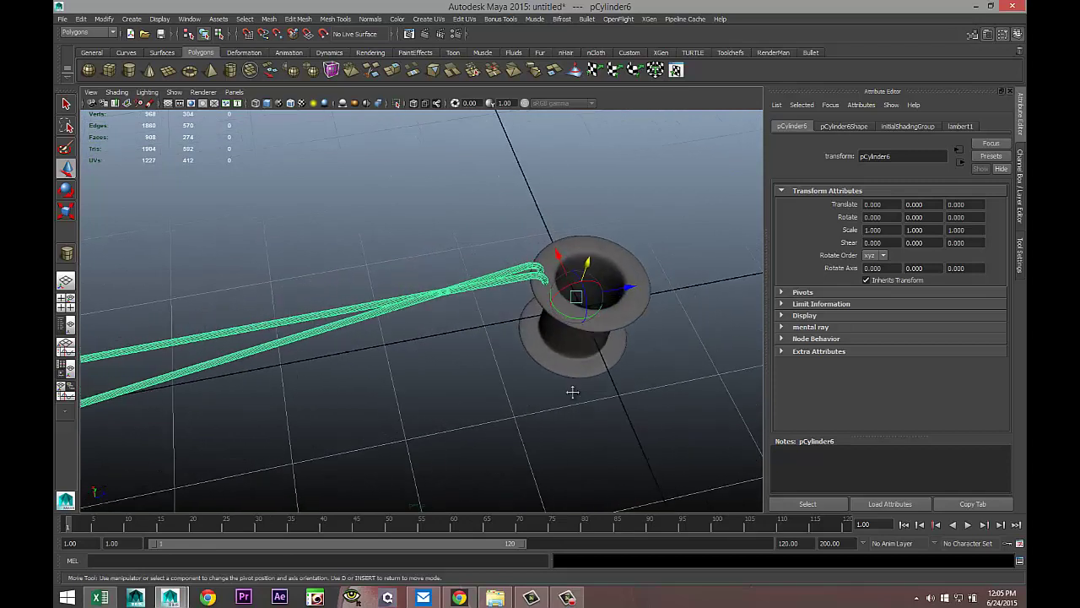
Duplicate the combined rod pair in place and try to rotate the copy around the spool's center
middle_click_drag(572, 391, 508, 396, "alt")
left_click_drag(507, 395, 503, 387, "alt")
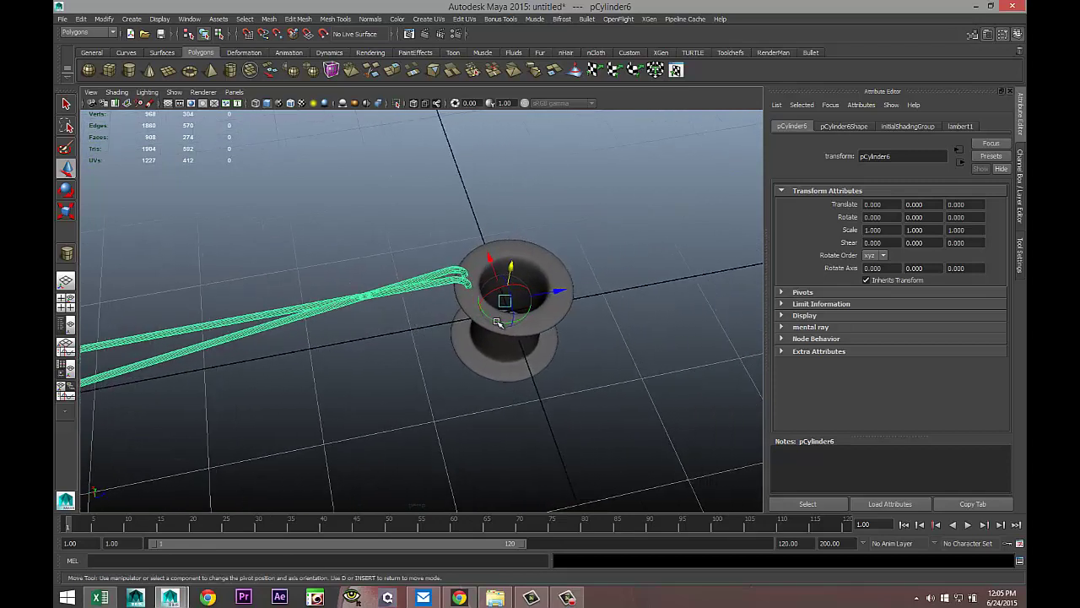
left_click(498, 322)
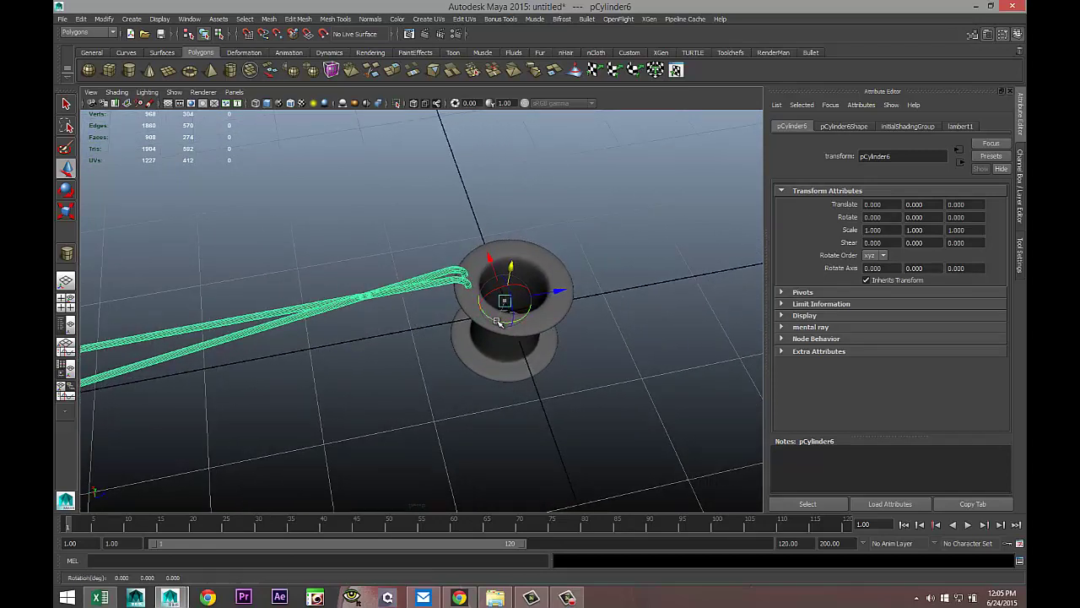
mouse_move(495, 321)
left_mouse_down()
mouse_move(477, 309)
mouse_move(497, 321)
left_mouse_up()
scroll(393, 405, "down", 3)
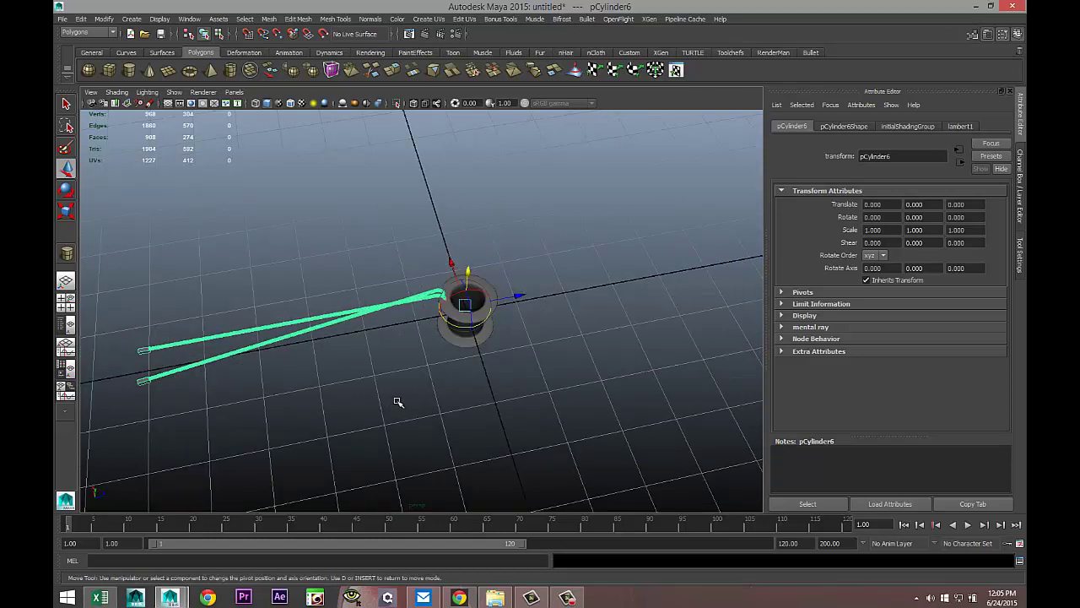
key("ctrl+d")
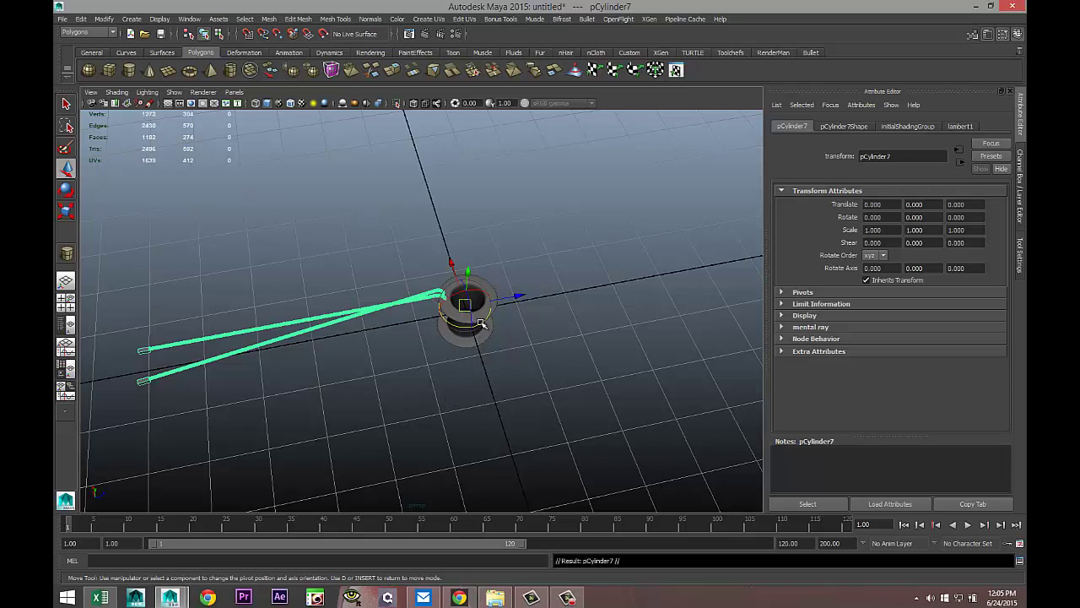
mouse_move(481, 323)
left_mouse_down()
mouse_move(470, 326)
mouse_move(479, 325)
left_mouse_up()
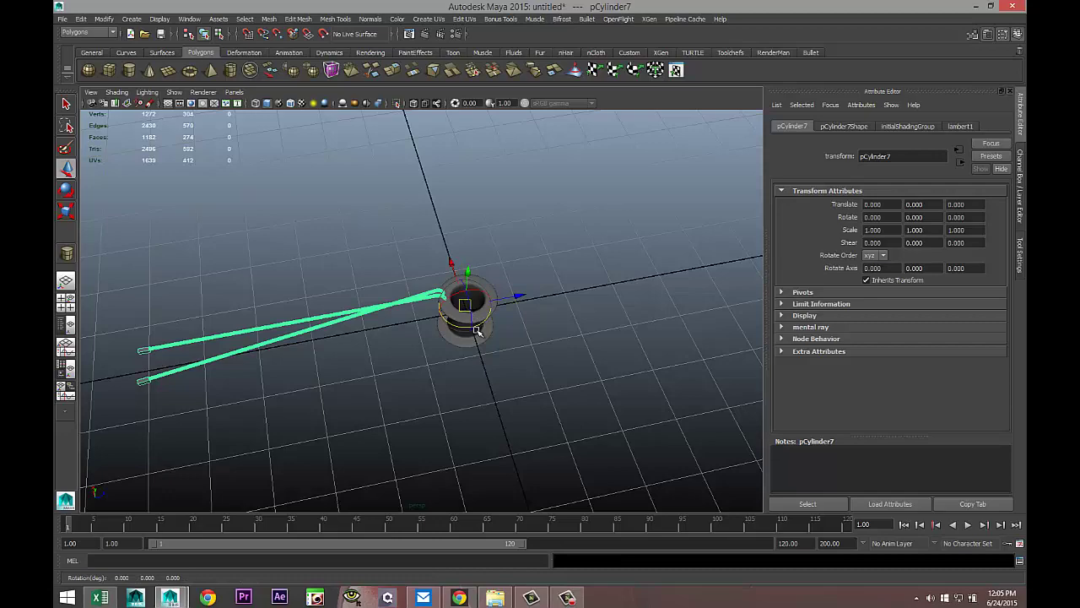
key("ctrl+z")
key("ctrl+z")
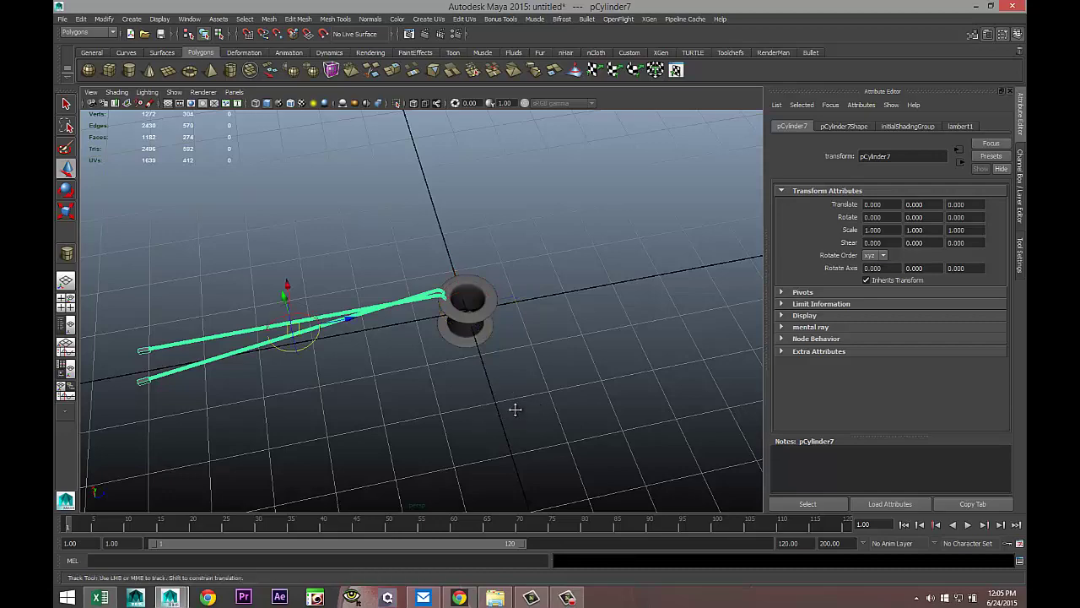
Examine the copied rod pair's pivot placement relative to the spool from several angles
middle_click_drag(513, 409, 563, 411, "alt")
left_click_drag(562, 411, 546, 440, "alt")
scroll(546, 439, "up", 3)
scroll(560, 390, "up", 3)
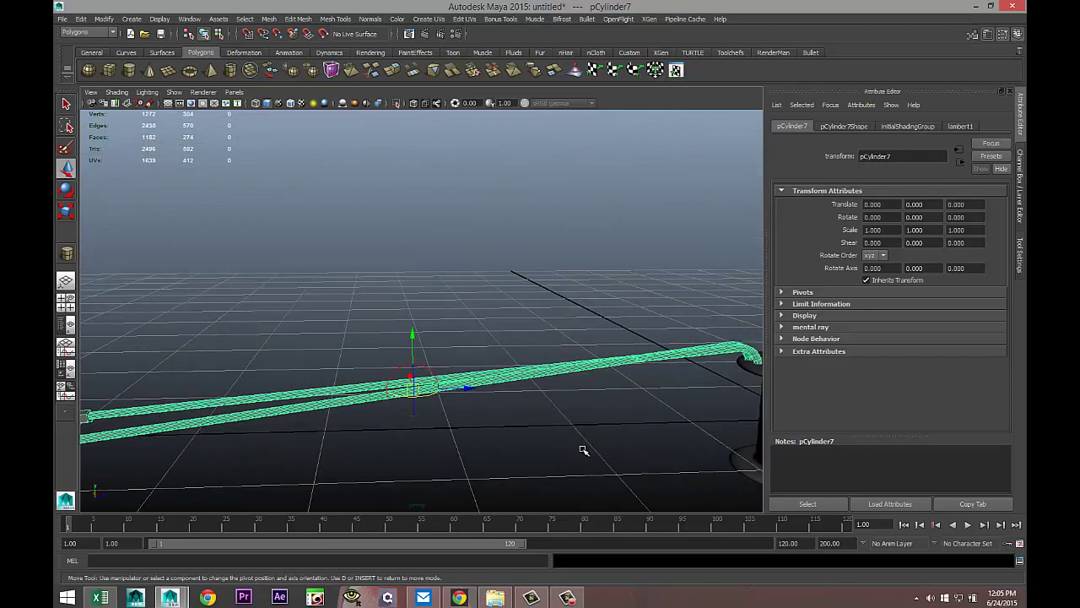
scroll(680, 435, "down", 2)
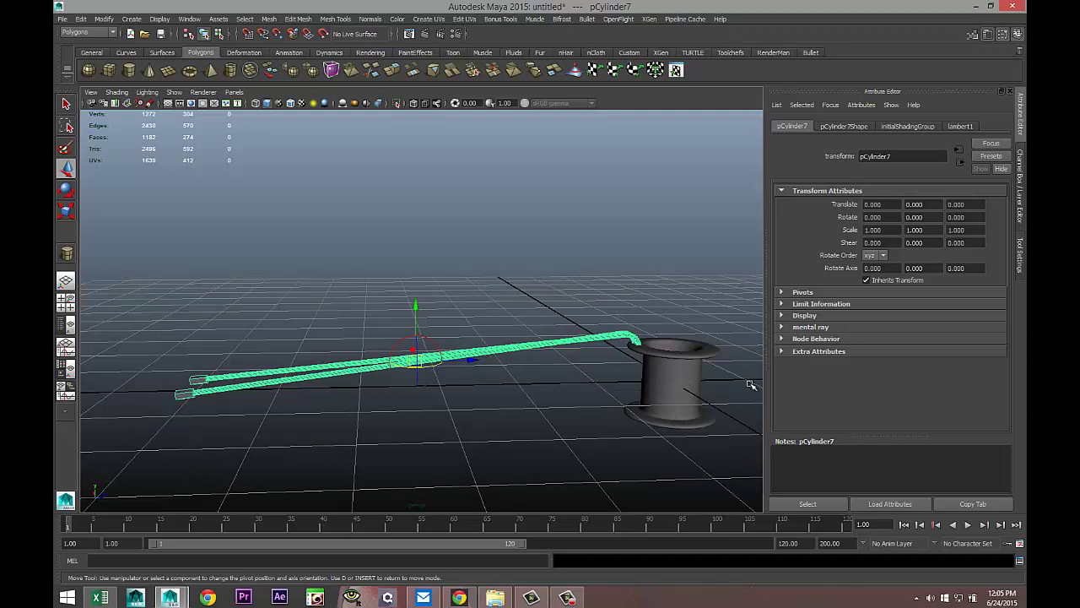
key("ctrl+z")
middle_click_drag(595, 425, 545, 410, "alt")
left_click_drag(538, 425, 538, 436, "alt")
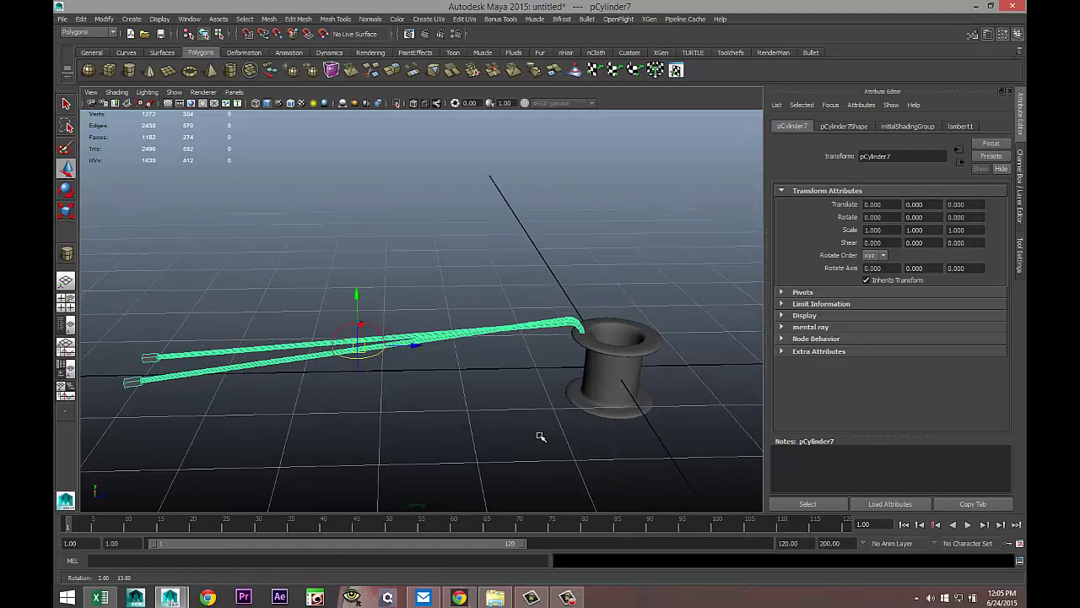
In the side view, move the copied rod pair's pivot to the spool's center at ground level
left_click(66, 302)
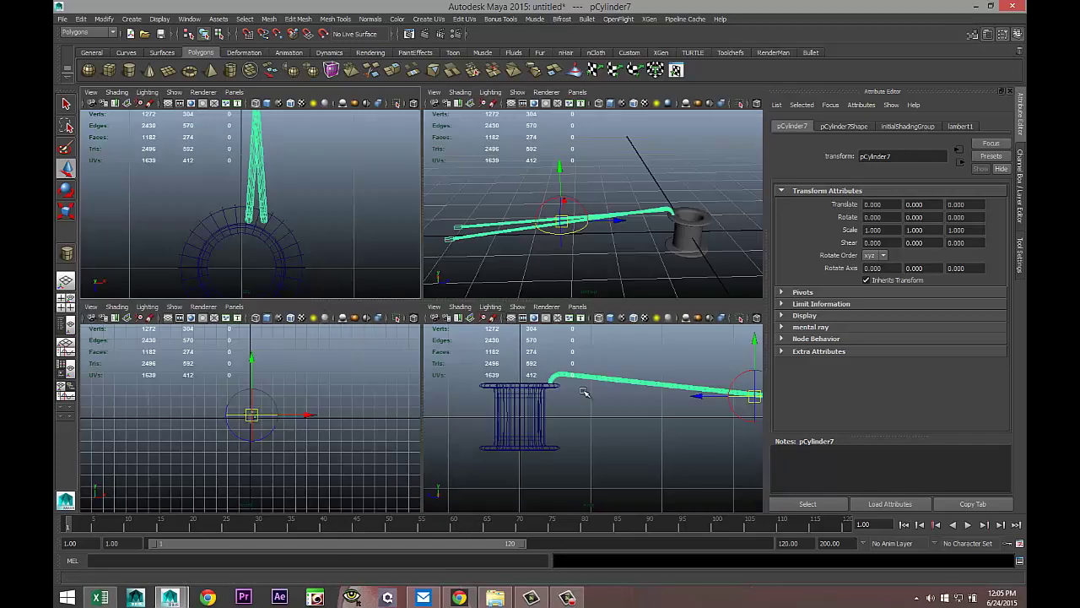
key("space")
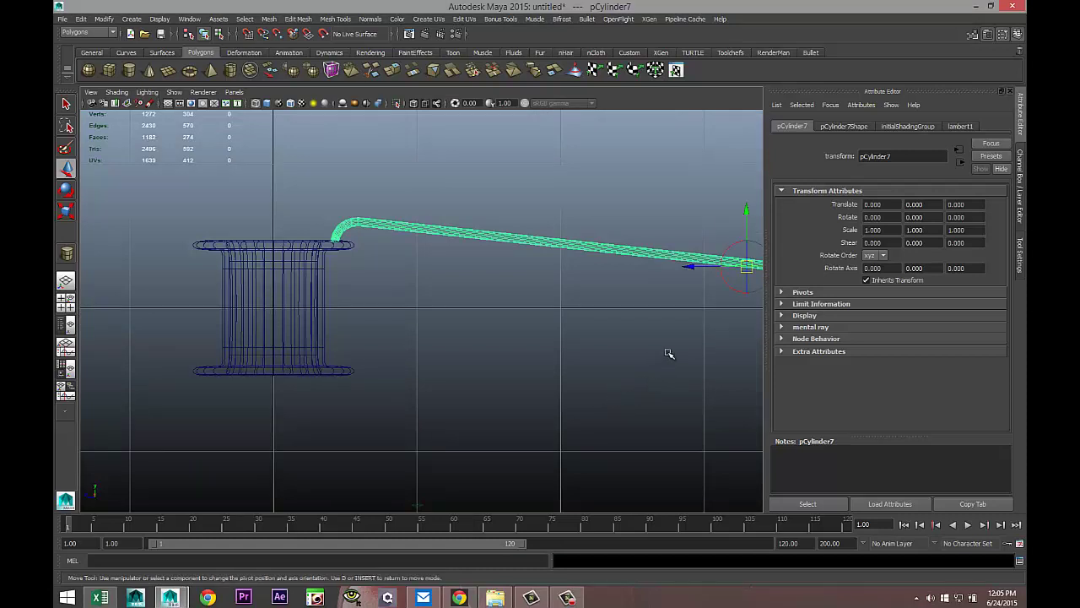
left_click_drag(690, 266, 224, 319)
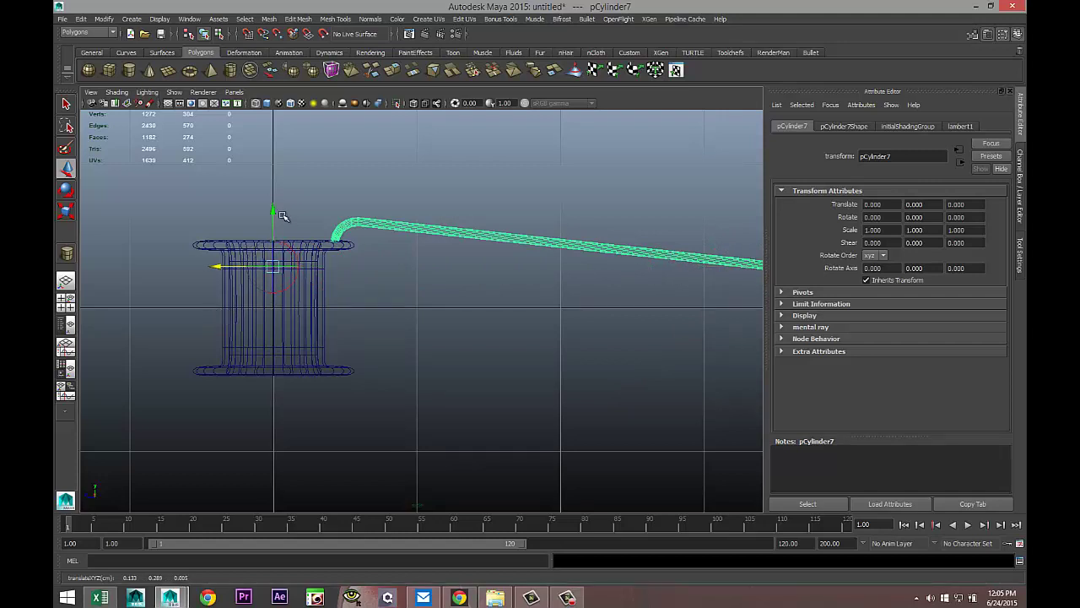
left_click_drag(273, 211, 276, 252)
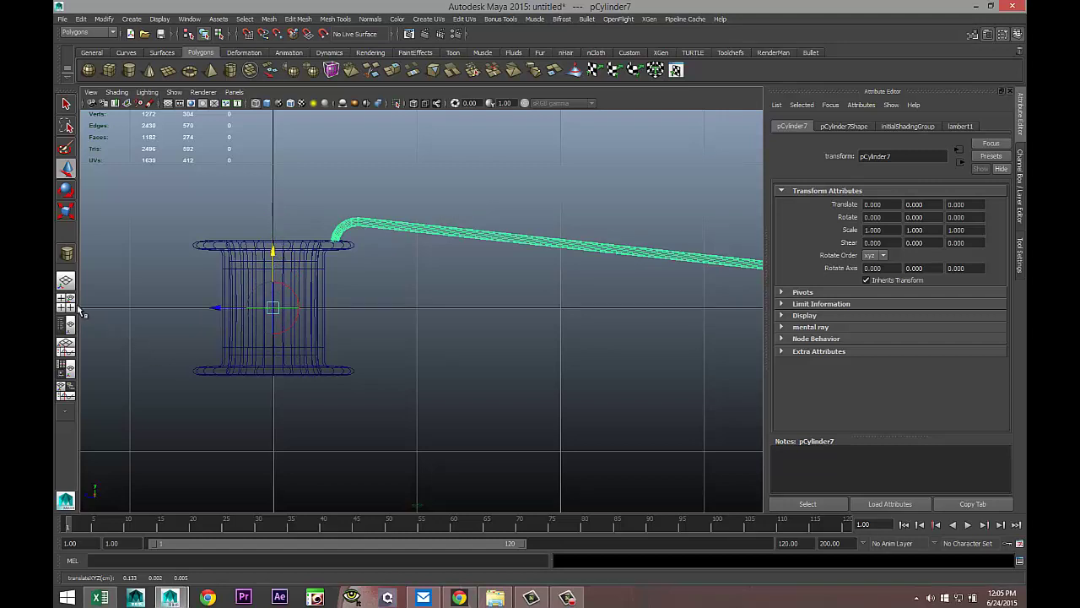
key("space")
key("space")
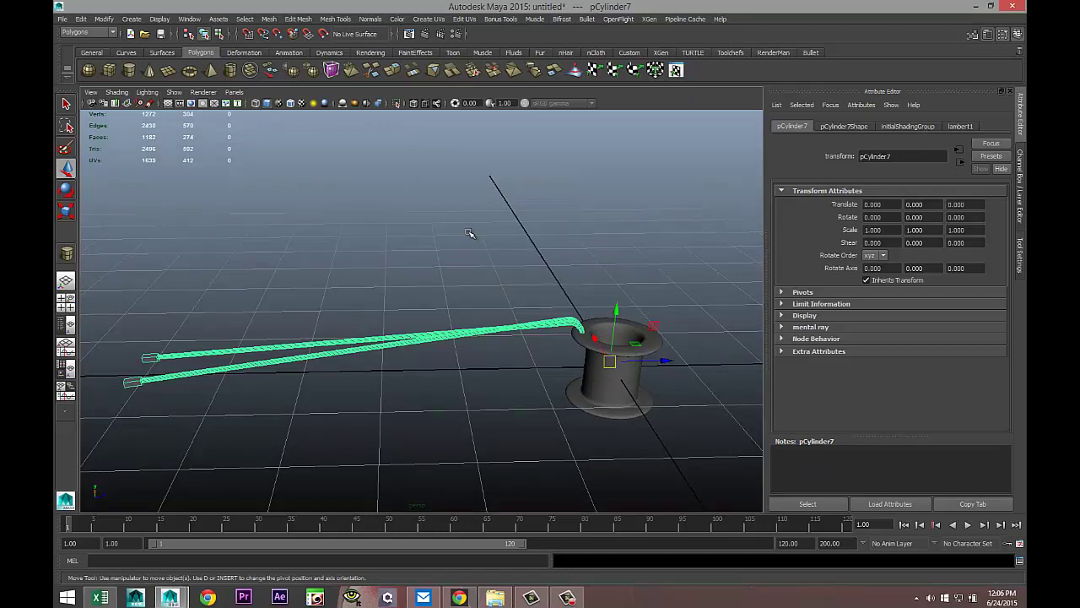
Duplicate the rod pair and rotate the copy -15 degrees about the Y axis around the spool's center
left_click_drag(472, 234, 505, 273, "alt")
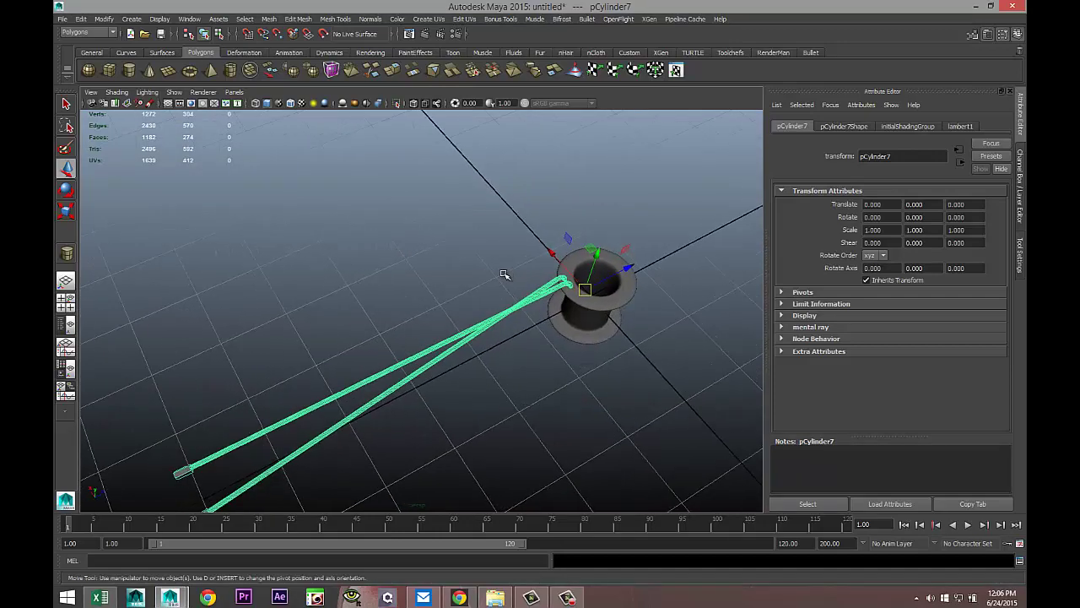
key("ctrl+d")
key("e")
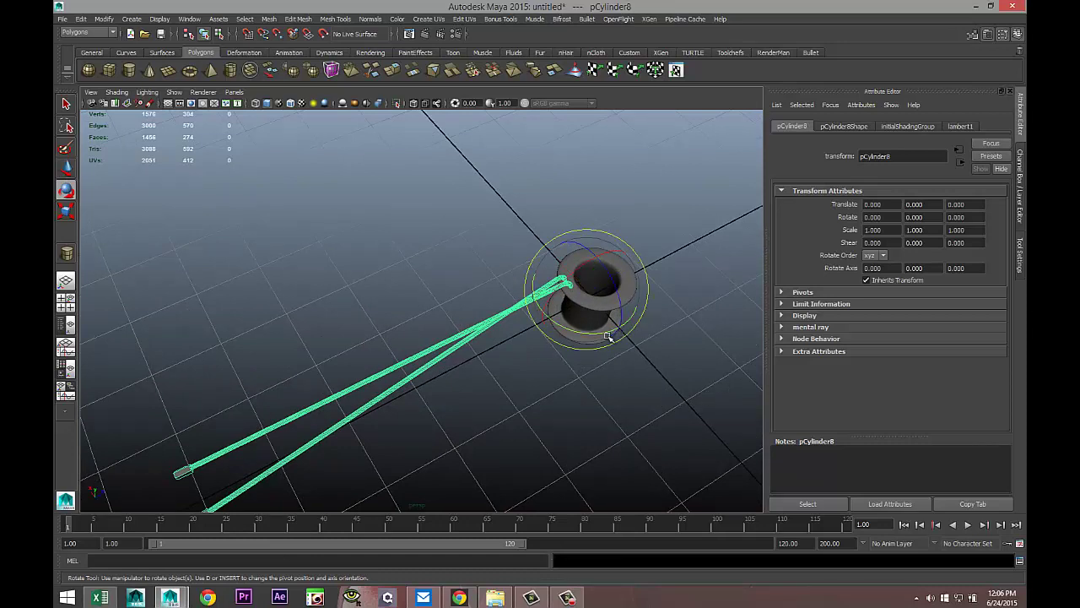
left_click_drag(596, 335, 579, 336)
scroll(549, 374, "down", 6)
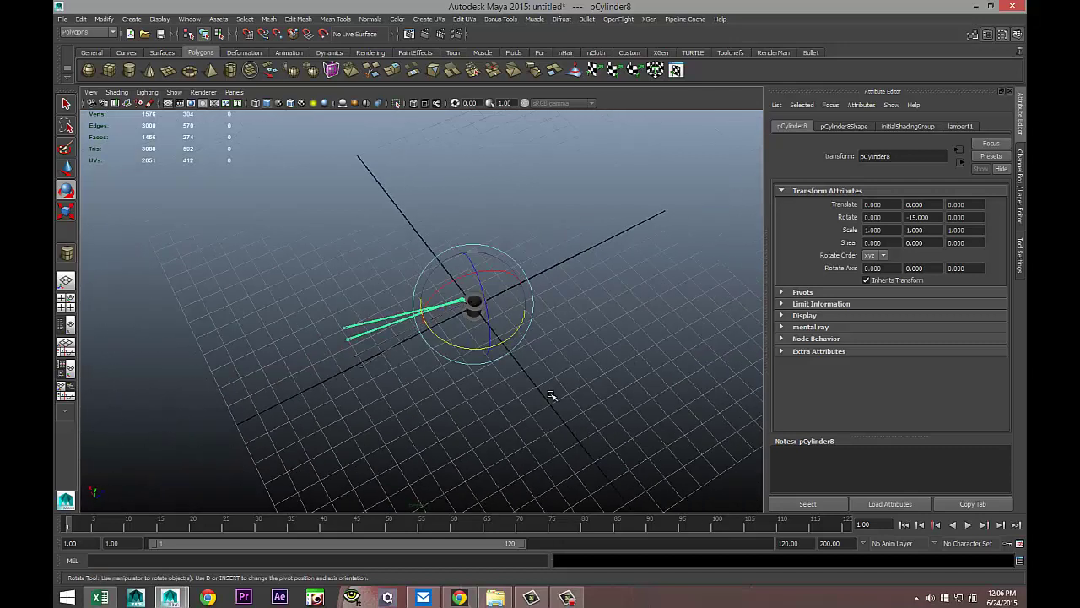
Repeat the duplicate with its 15-degree rotation until the rod pairs form a full ring around the spool's flange
key("shift+d")
key("shift+d")
key("shift+d")
key("shift+d")
key("shift+d")
key("shift+d")
key("shift+d")
key("shift+d")
key("shift+d")
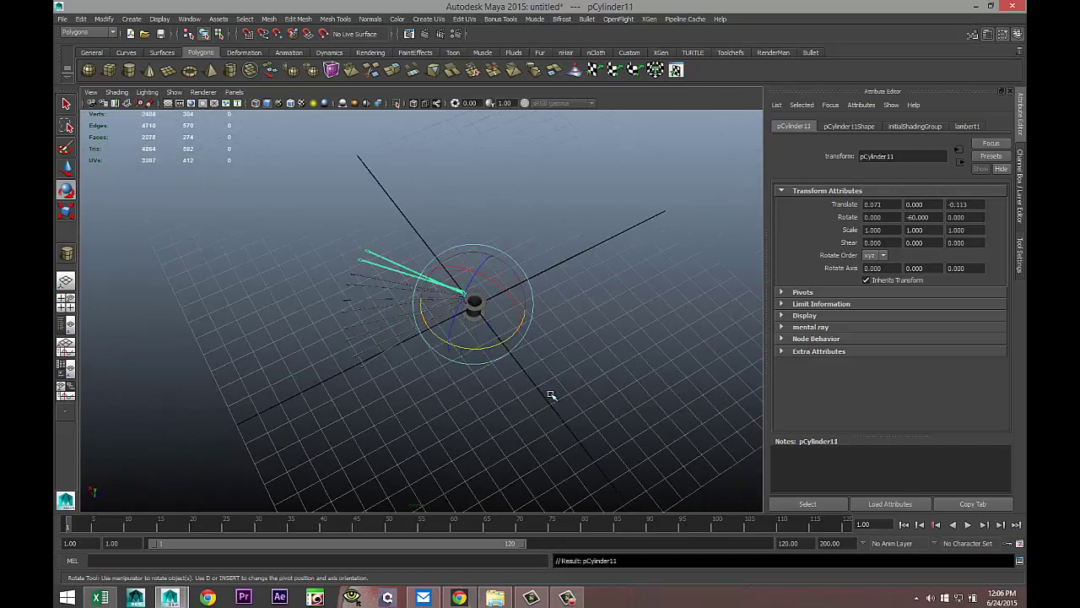
key("shift+d")
key("shift+d")
key("shift+d")
key("shift+d")
key("shift+d")
key("shift+d")
key("shift+d")
key("shift+d")
key("shift+d")
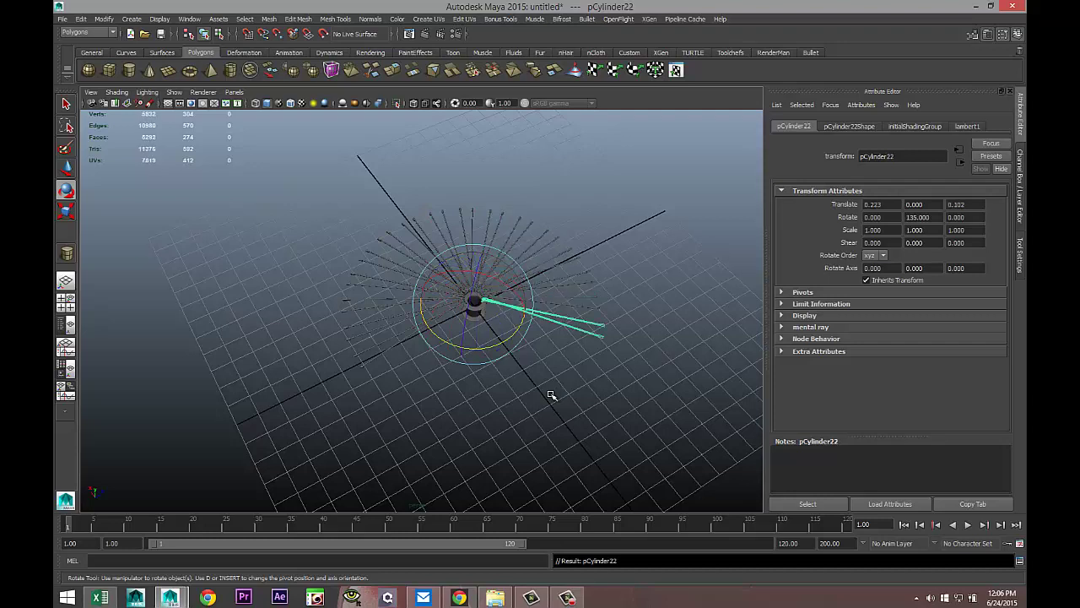
key("shift+d")
key("shift+d")
key("shift+d")
key("shift+d")
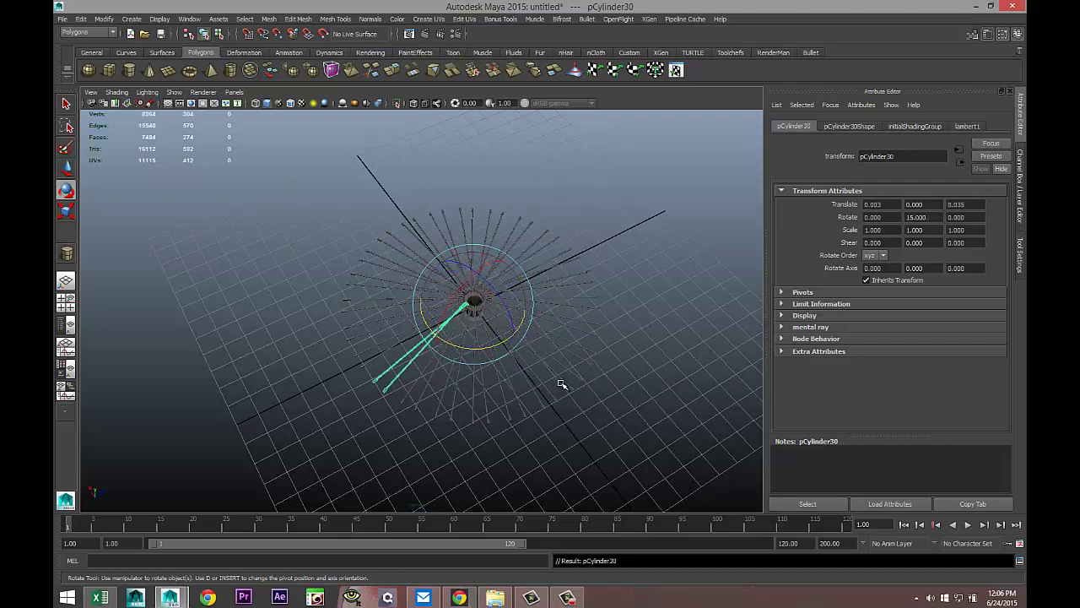
Examine the full ring of rod pairs around the spool from low, close and overhead viewpoints
left_click_drag(560, 386, 586, 398, "alt")
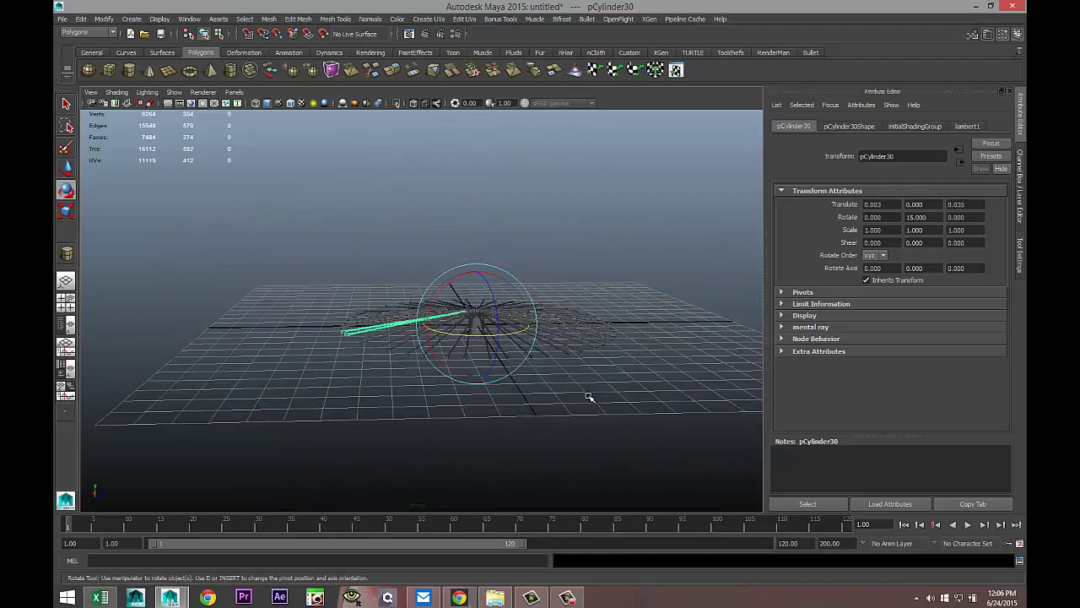
scroll(586, 397, "up", 5)
left_click_drag(444, 428, 479, 475, "alt")
left_click_drag(422, 430, 429, 350, "alt")
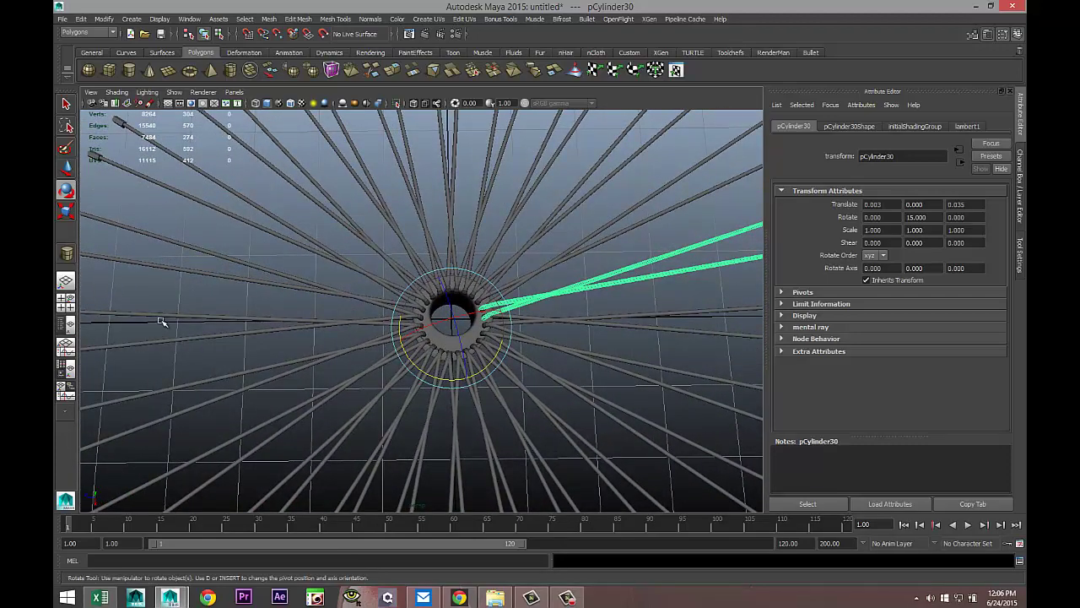
scroll(169, 323, "down", 8)
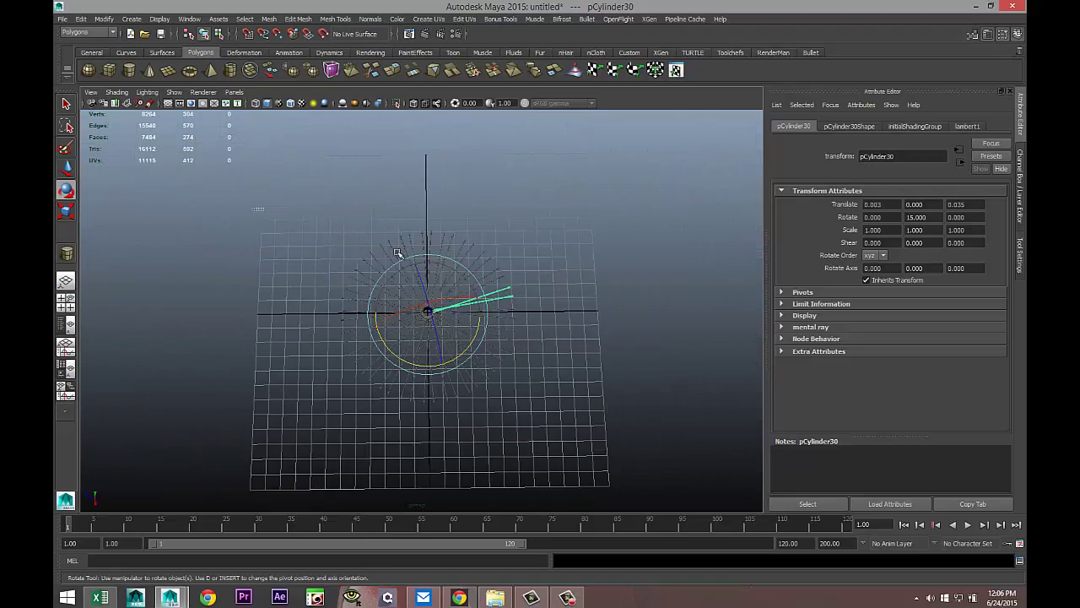
Select all the rod pairs, leaving out the spool, and combine them into a single mesh
scroll(525, 464, "up", 10)
scroll(525, 464, "up", 2)
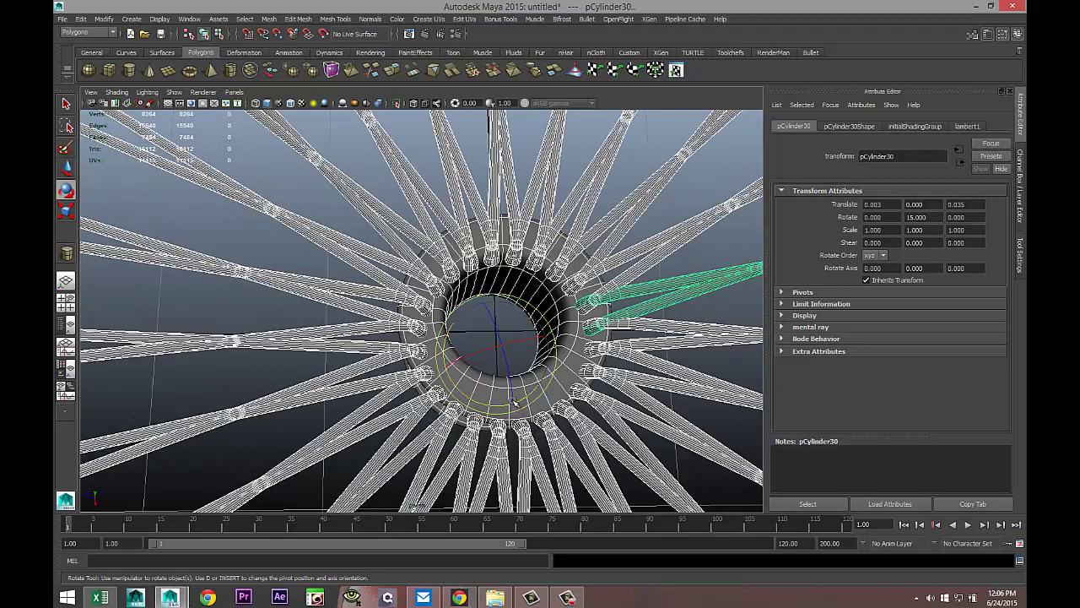
left_click_drag(490, 393, 481, 381)
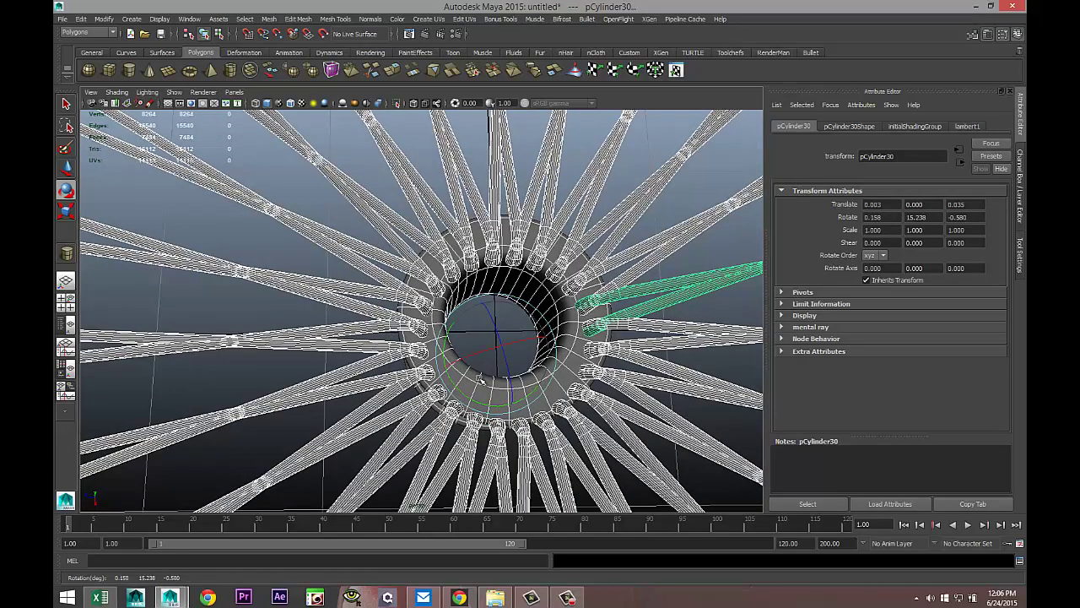
key("ctrl+z")
scroll(510, 394, "down", 4)
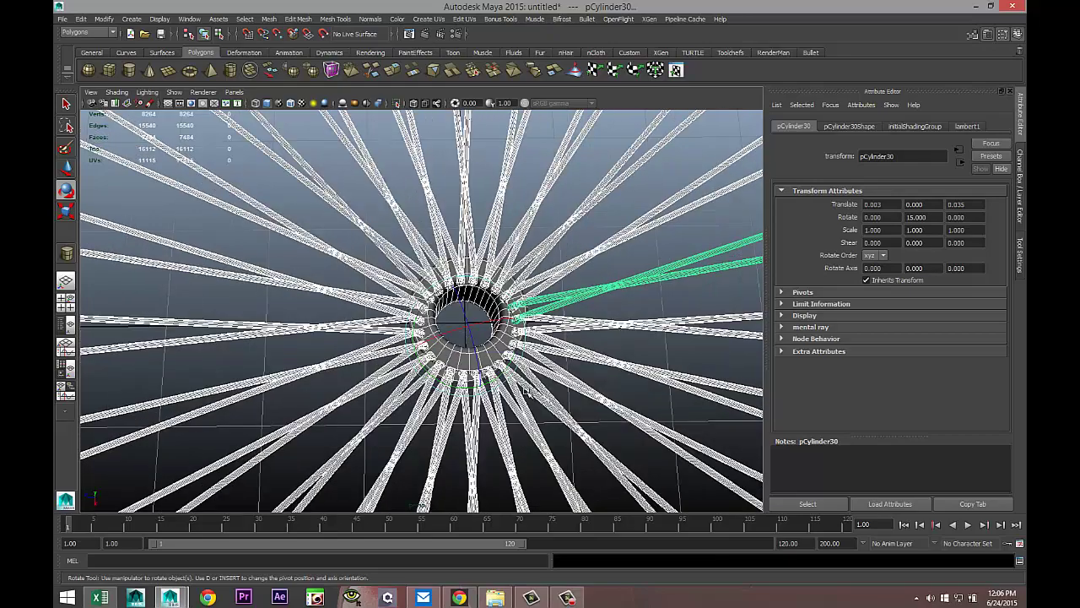
scroll(512, 392, "up", 6)
left_click_drag(548, 368, 545, 321, "alt")
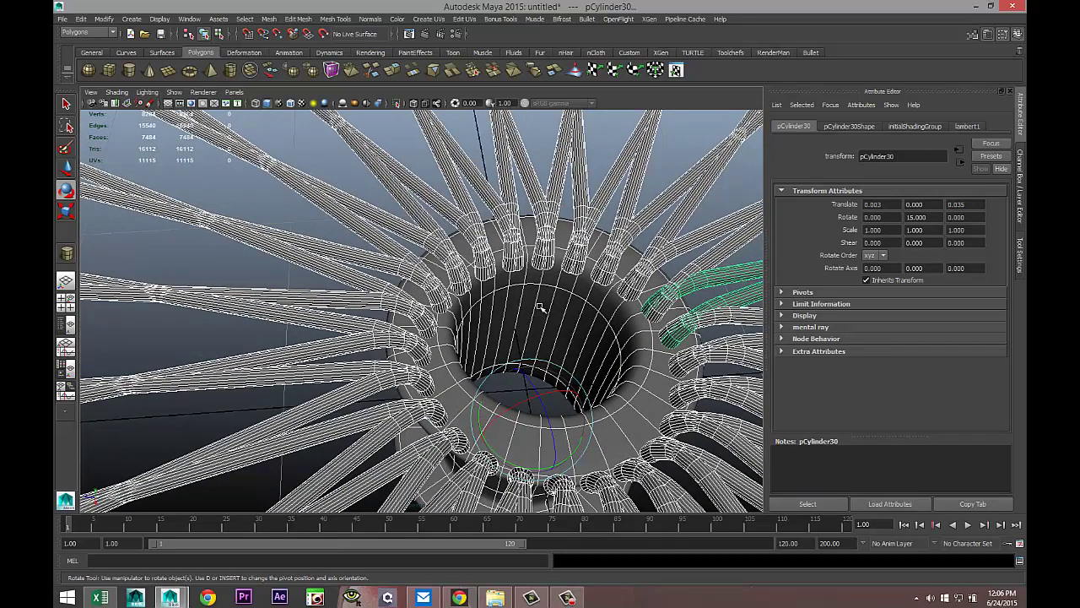
left_click(541, 307, "shift")
scroll(539, 318, "down", 5)
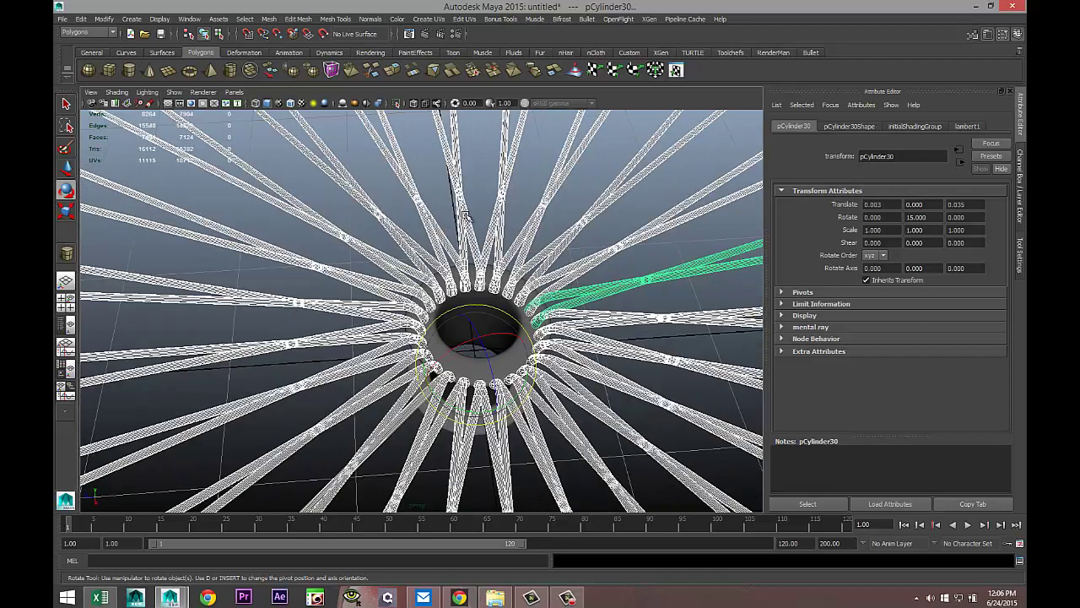
left_click(268, 19)
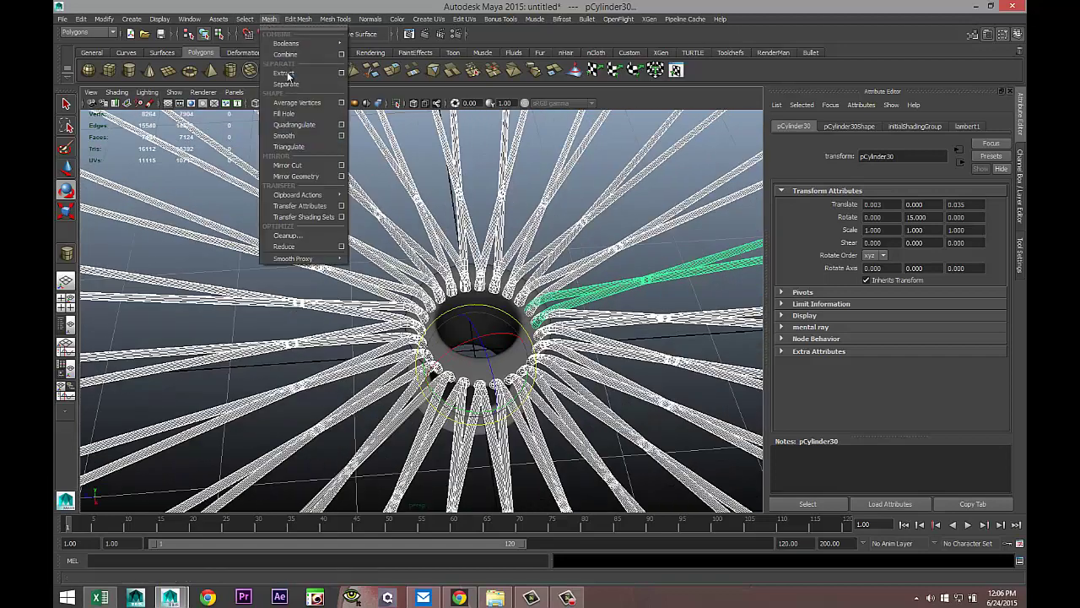
left_click(283, 55)
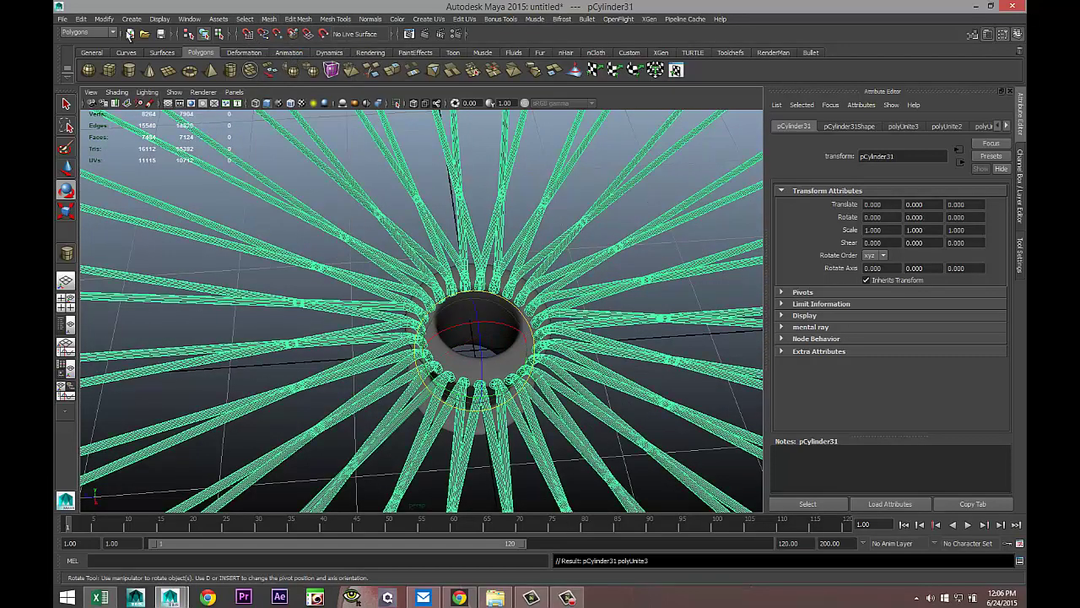
Center the pivot of the combined rod ring and freeze its transformations
left_click(104, 19)
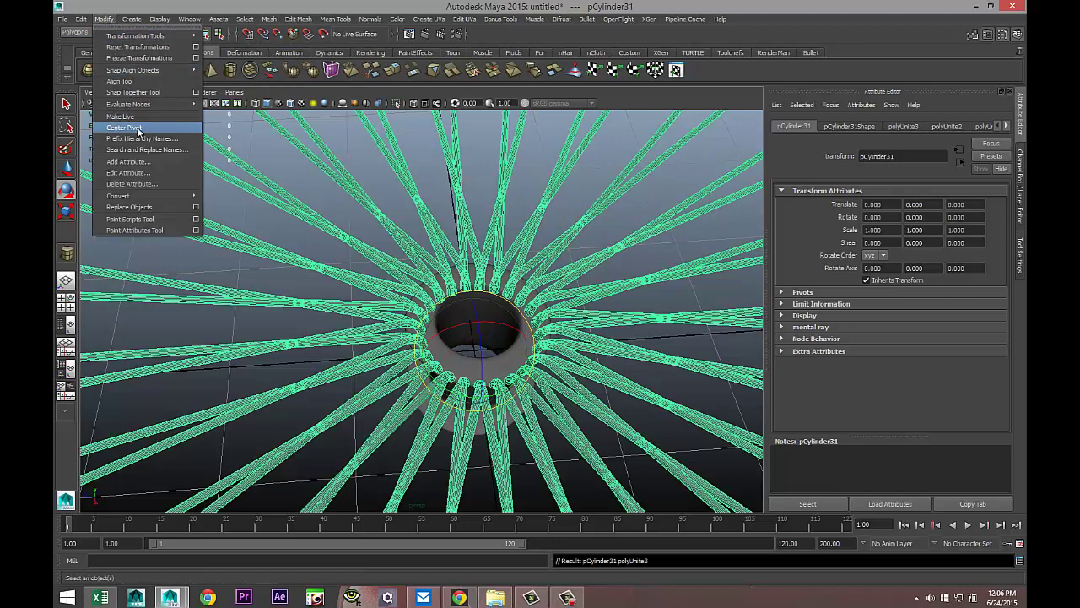
left_click(141, 126)
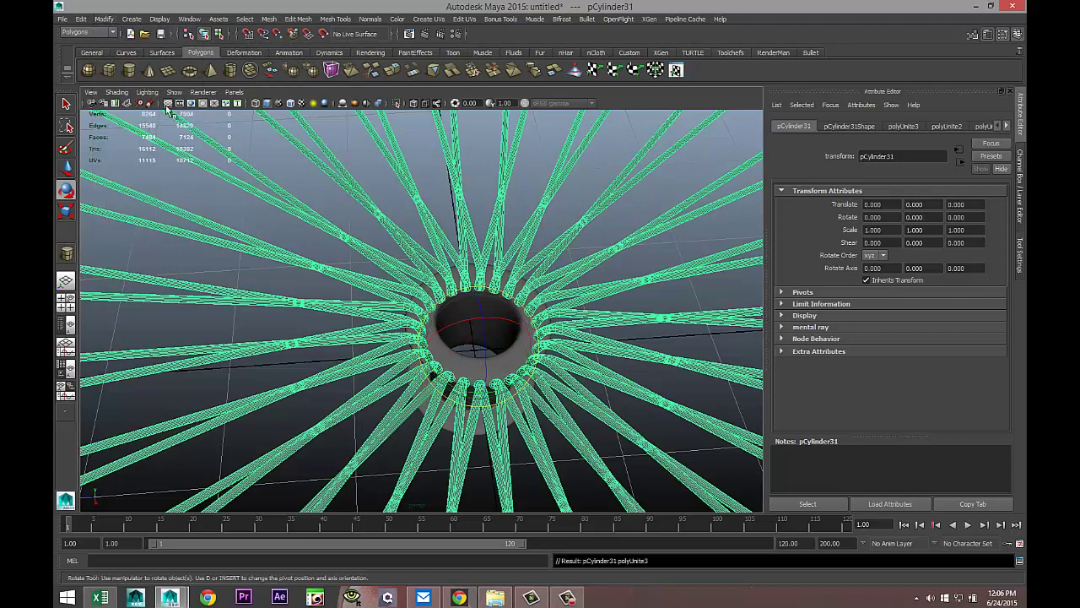
left_click(104, 19)
left_click(134, 58)
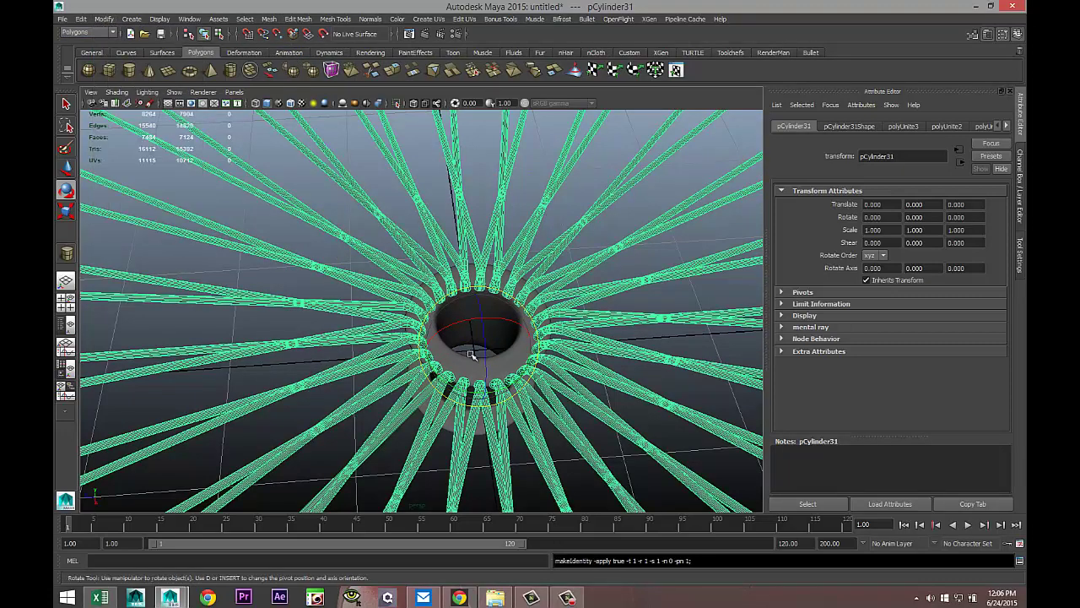
left_click(508, 359)
left_click_drag(509, 362, 513, 361)
key("ctrl+z")
Select the spool and move it along X to about 0.136, centring it within the rod ring
scroll(525, 376, "up", 5)
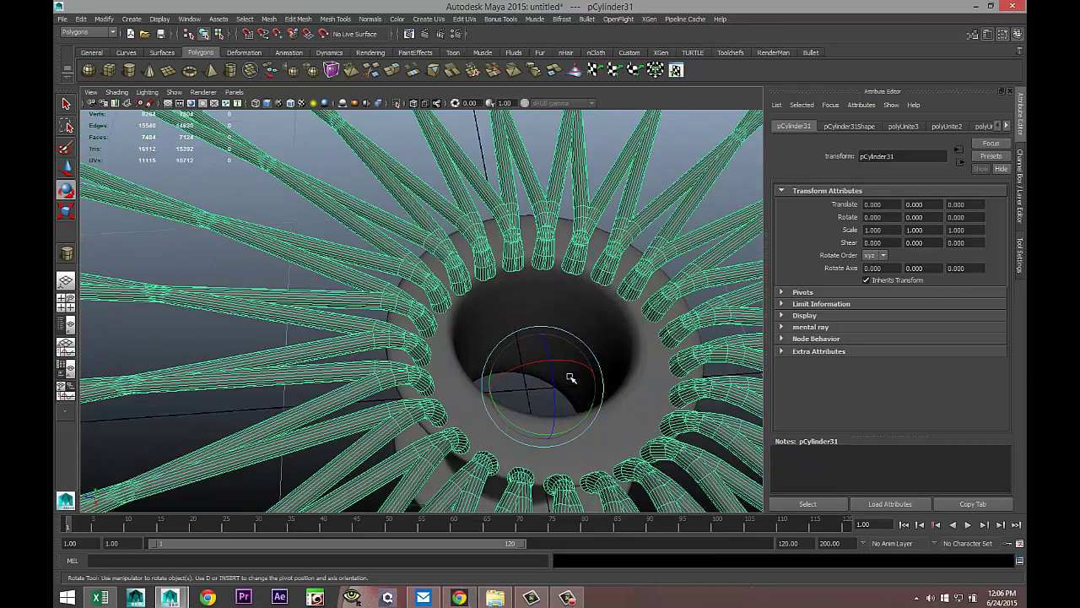
left_click(618, 312)
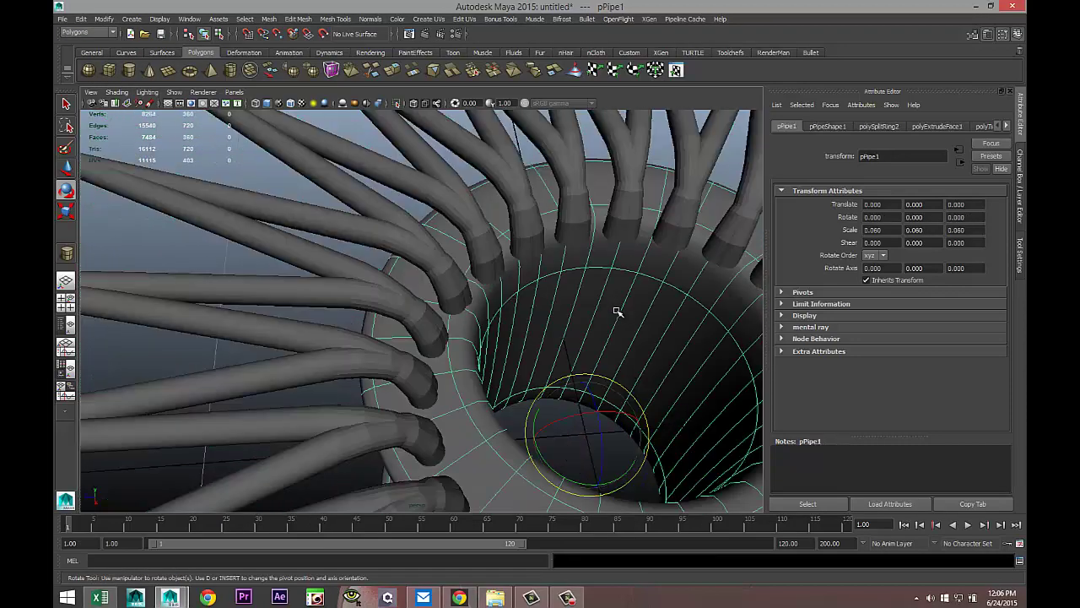
left_click(66, 306)
key("space")
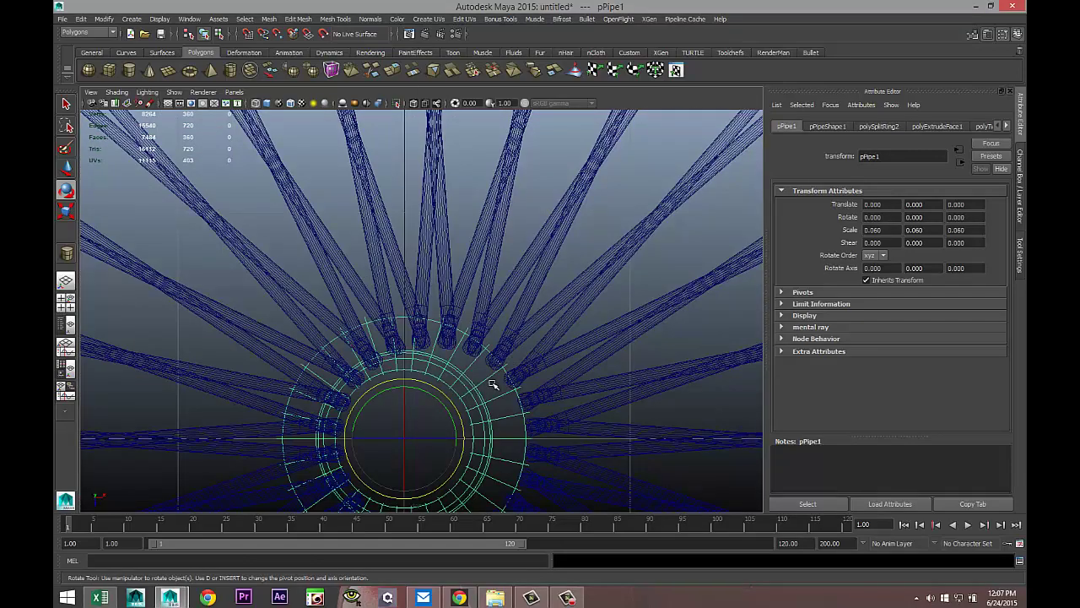
middle_click_drag(492, 382, 478, 256, "alt")
key("e")
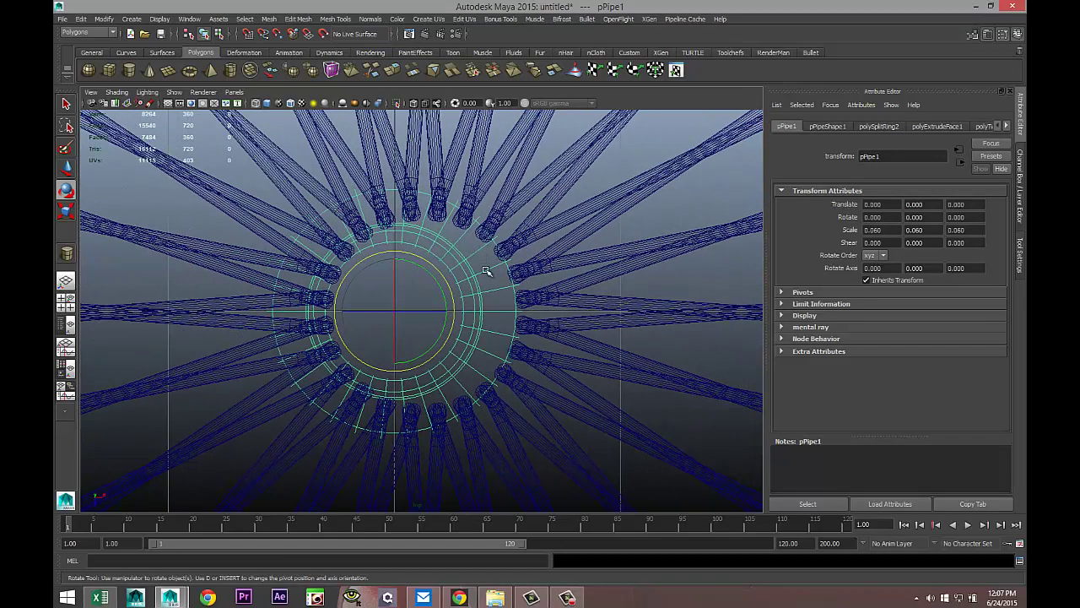
key("w")
left_click_drag(452, 312, 480, 314)
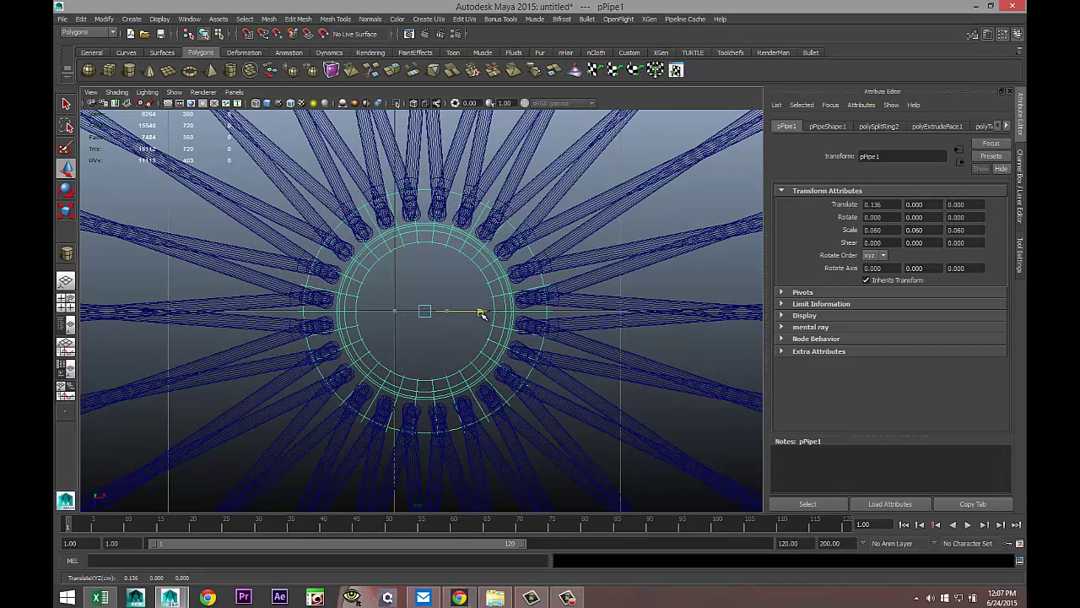
Raise the spool to about 0.025 in Y so its upper flange meets the bent rod ends
left_click(67, 300)
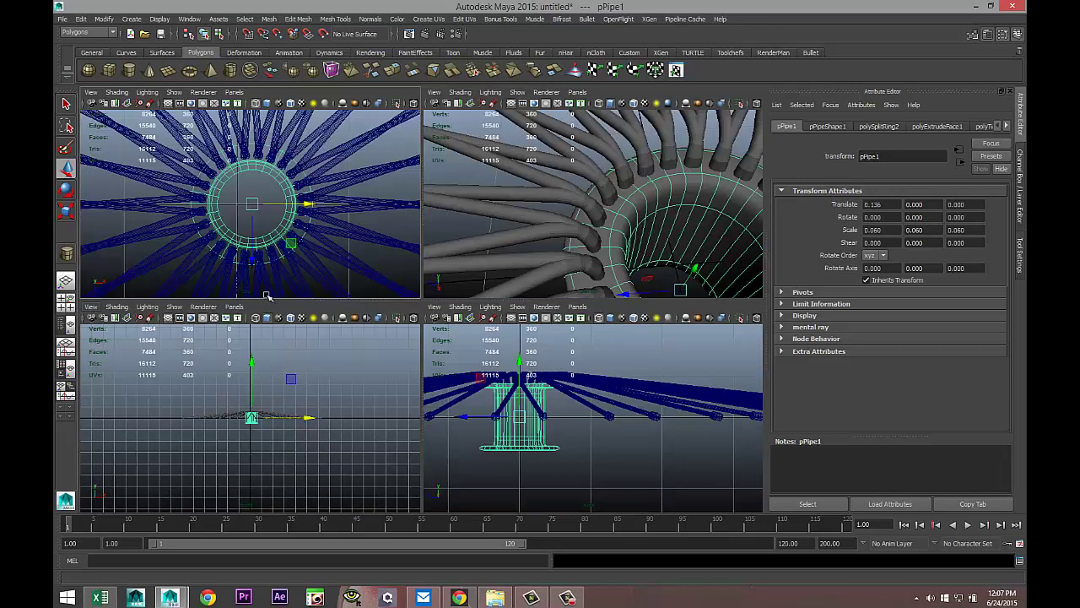
key("space")
left_click_drag(562, 310, 339, 254, "alt")
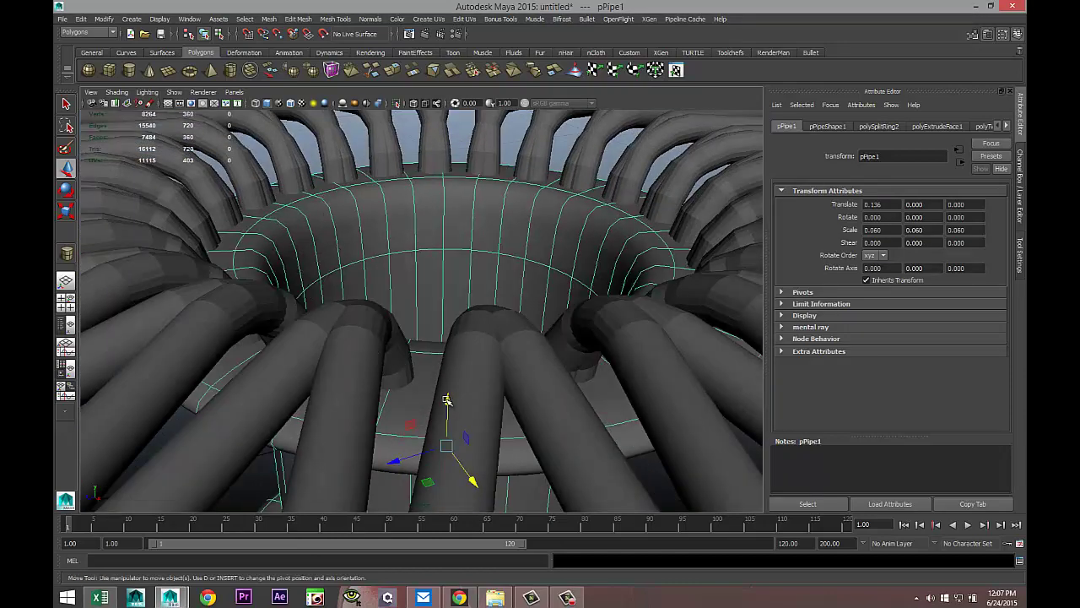
left_click_drag(447, 398, 446, 389)
scroll(446, 390, "down", 5)
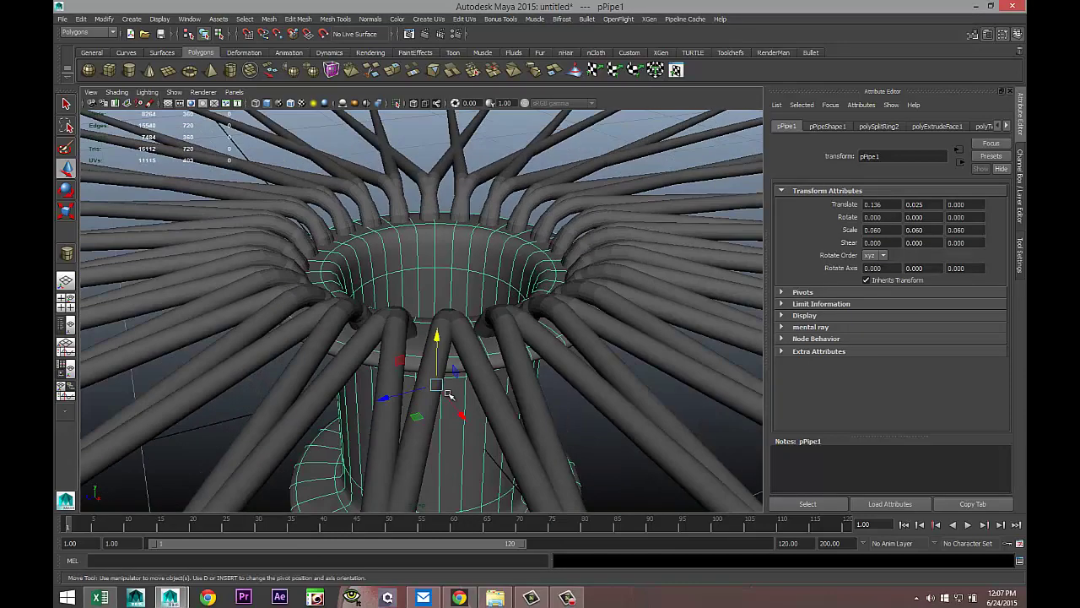
Duplicate the combined rod ring and move the copy down in Y to about -3.97, below the original
left_click_drag(491, 432, 376, 442, "alt")
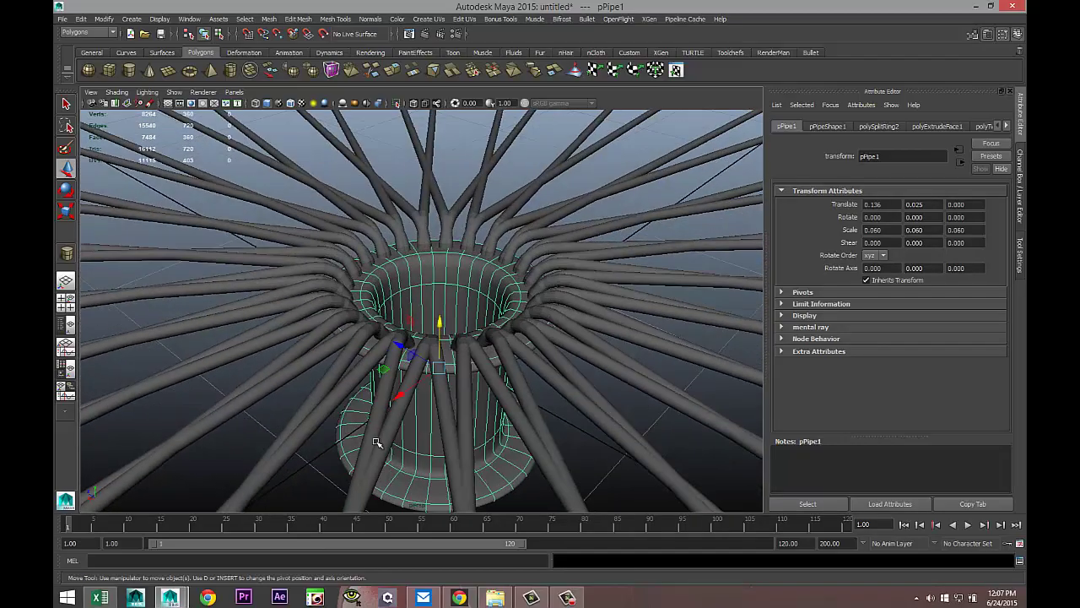
middle_click_drag(376, 442, 480, 337, "alt")
scroll(480, 336, "down", 8)
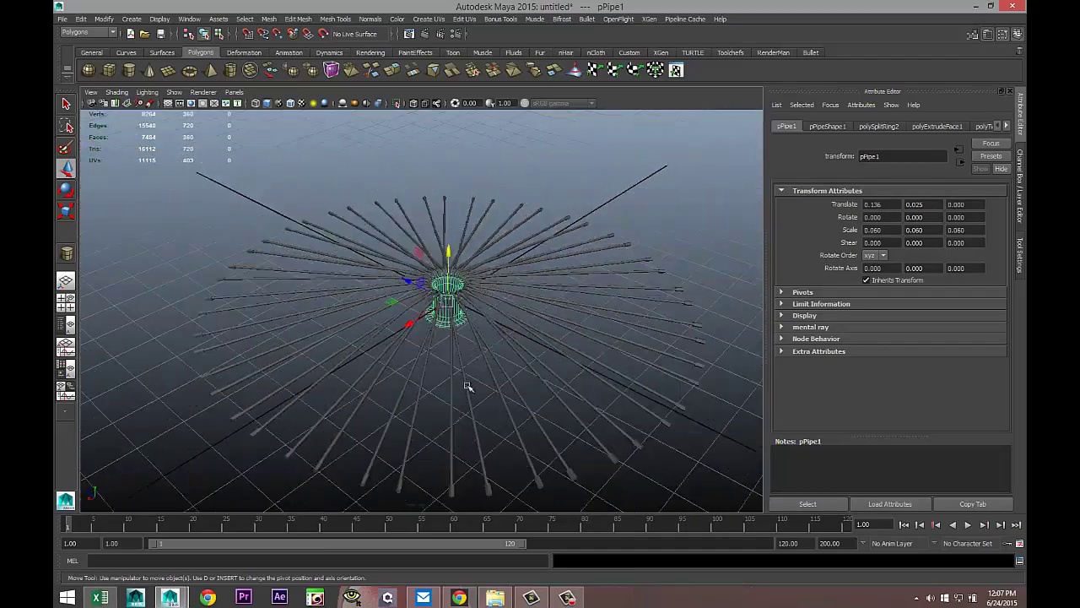
mouse_move(453, 421)
left_mouse_down("alt")
mouse_move(435, 408)
mouse_move(458, 410)
mouse_move(467, 430)
mouse_move(467, 411)
left_mouse_up("alt")
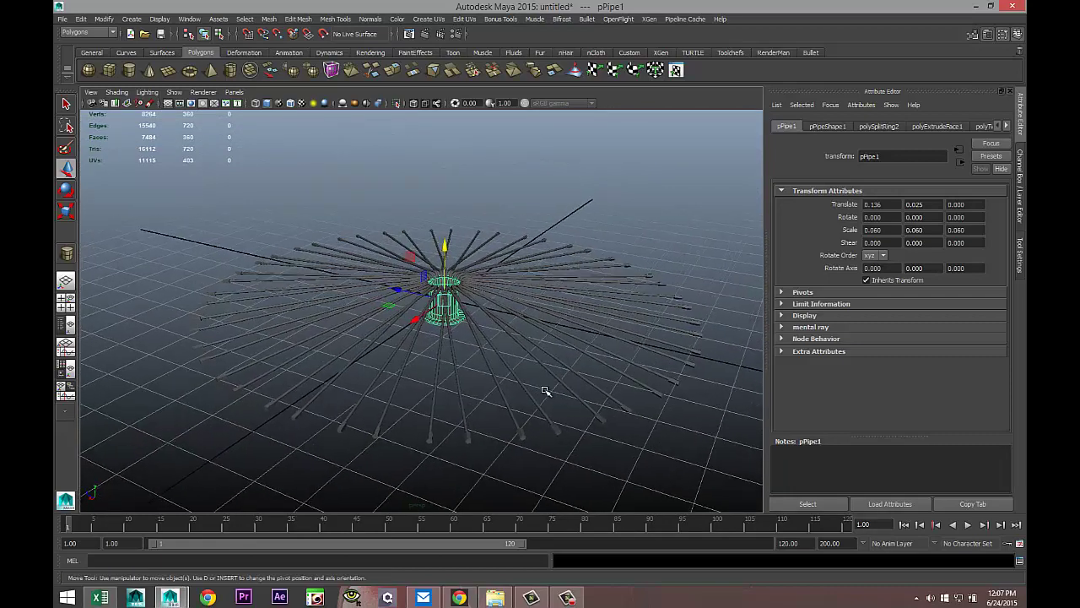
left_click(567, 386)
scroll(559, 436, "down", 3)
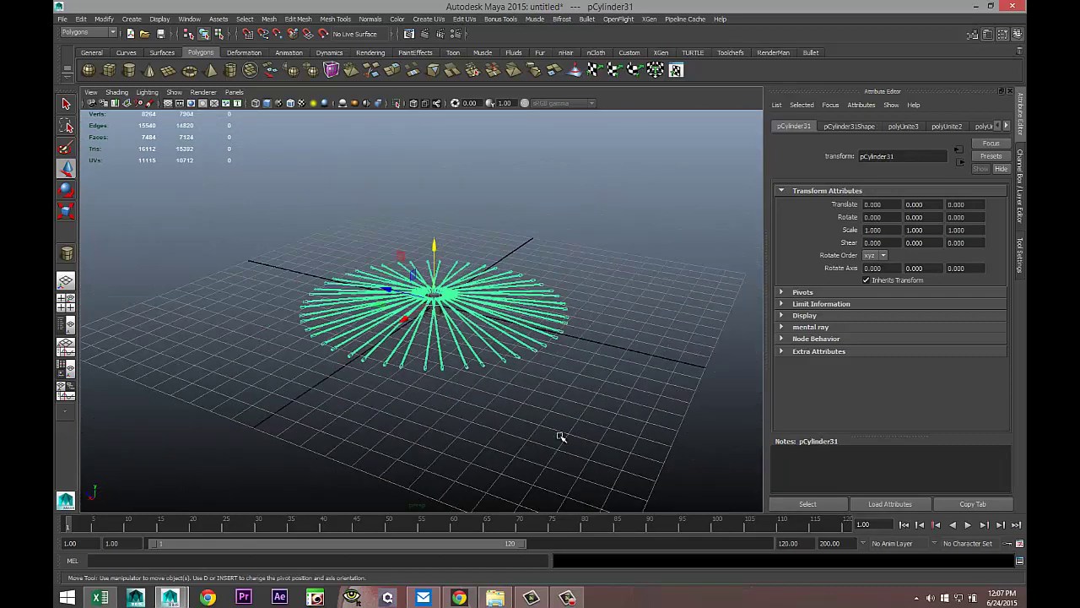
key("ctrl+d")
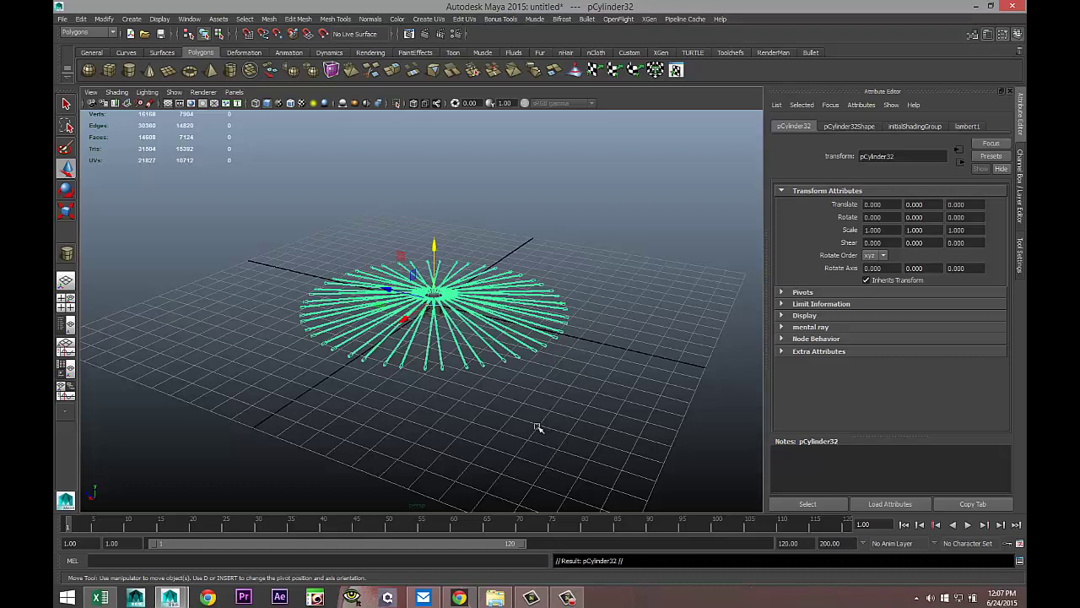
left_click_drag(433, 245, 442, 327)
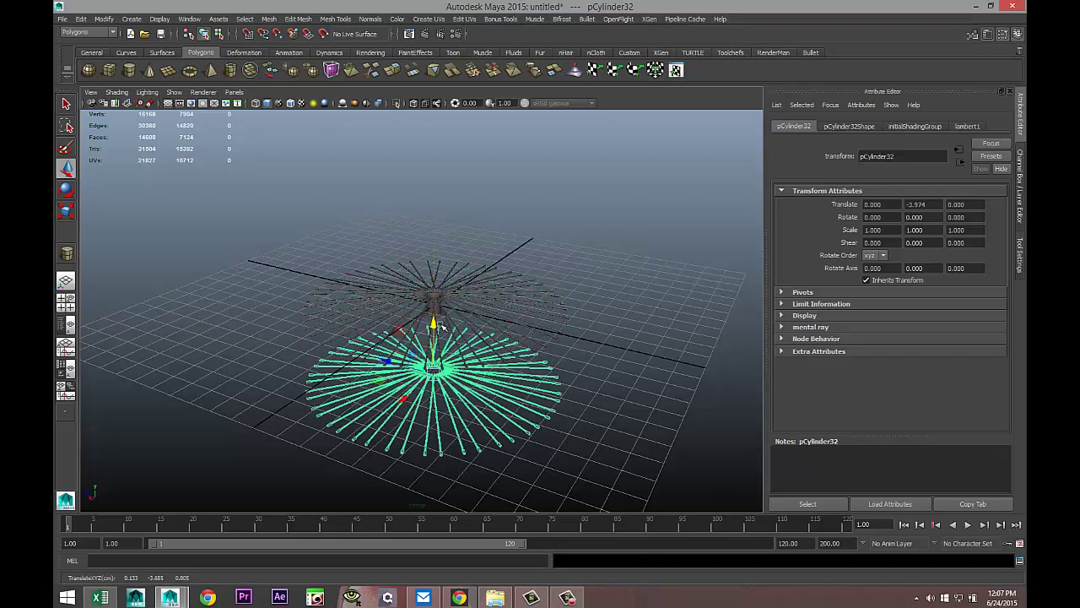
Flip the duplicated rod ring upside down by setting its X rotation to -180 degrees
key("e")
left_click_drag(451, 336, 495, 412)
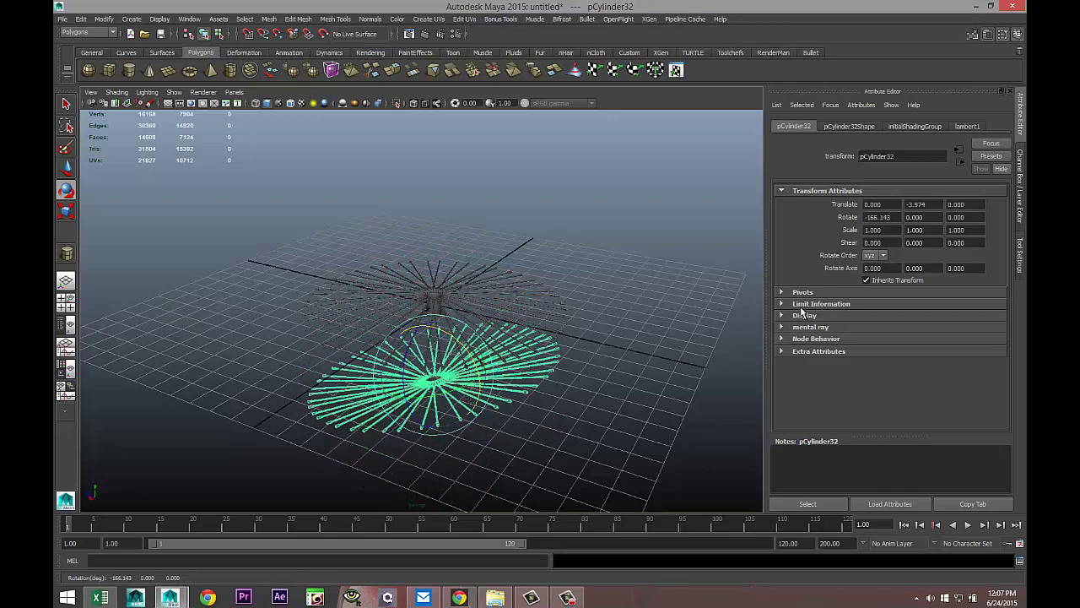
left_click(878, 217)
type("-180")
key("Return")
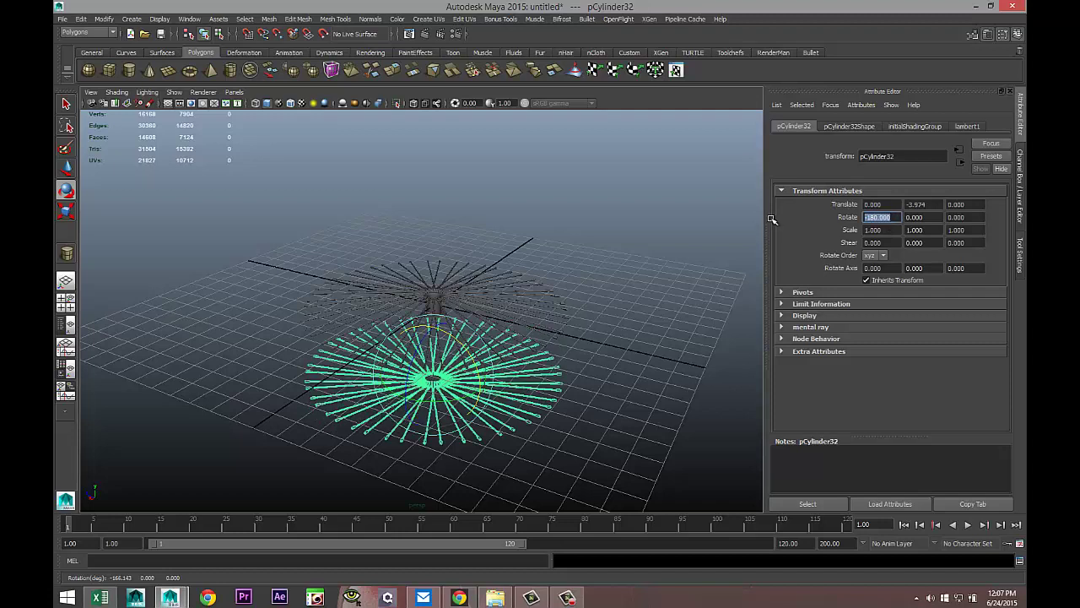
Move the flipped rod ring up to about -0.588 in Y so its bent ends reach the spool's lower flange
left_click(73, 309)
key("space")
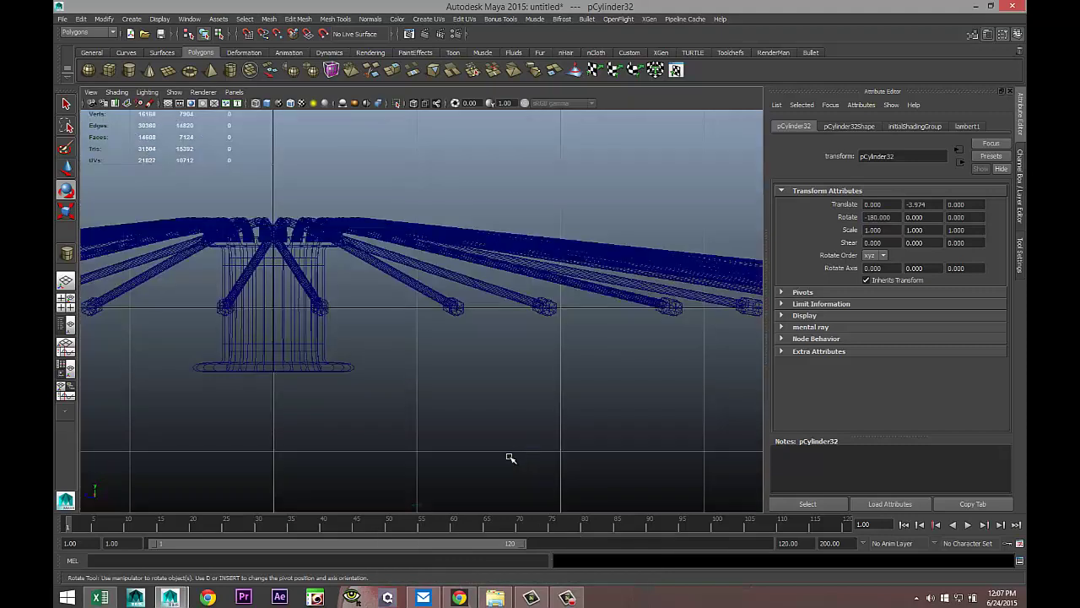
key("w")
scroll(387, 373, "down", 5)
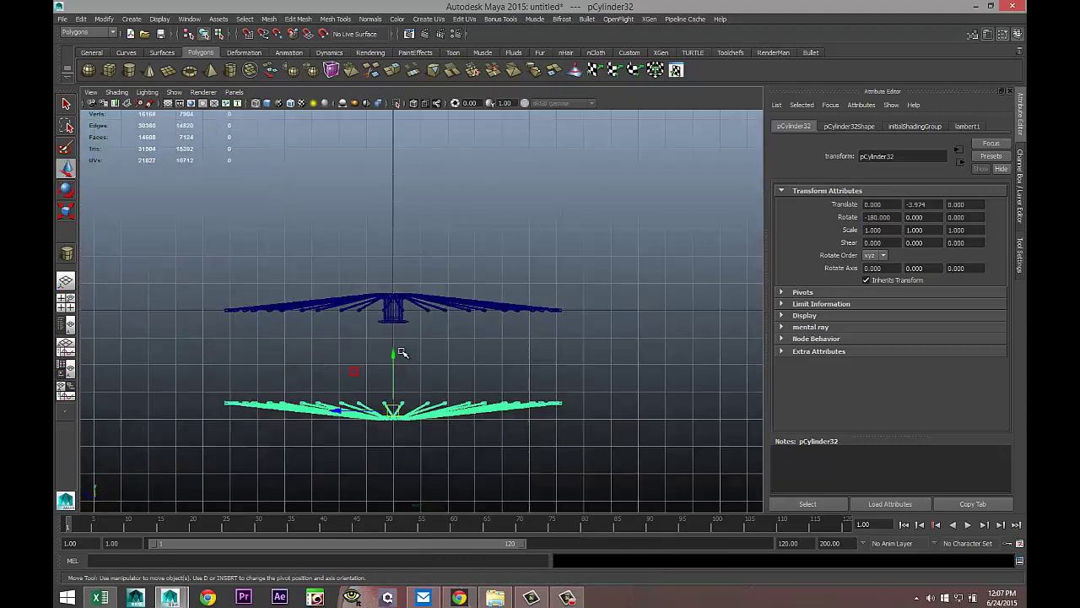
left_click_drag(395, 354, 392, 265)
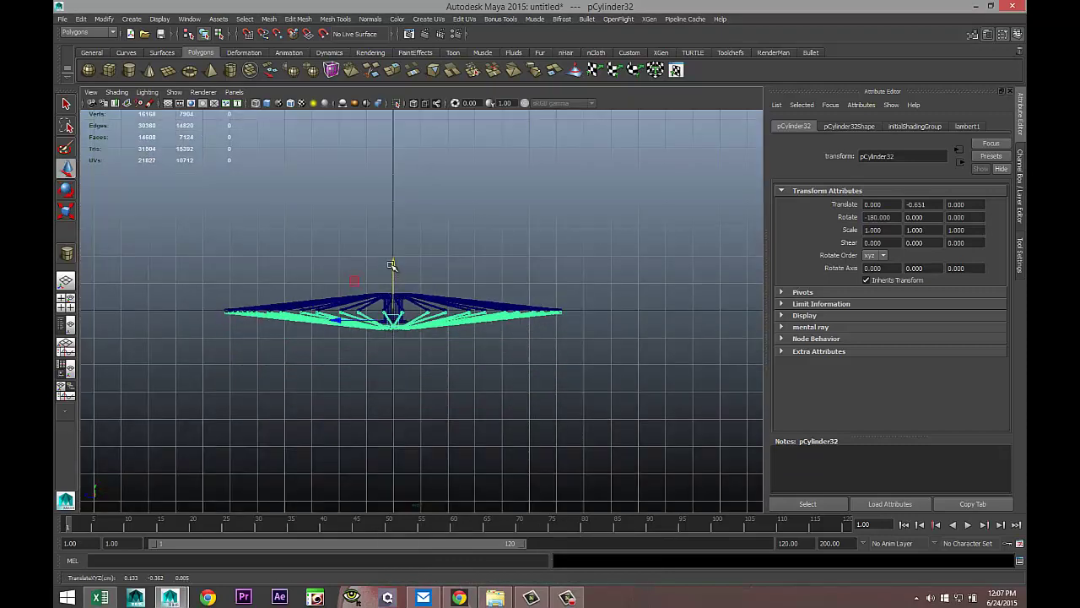
scroll(396, 269, "up", 3)
scroll(428, 289, "up", 4)
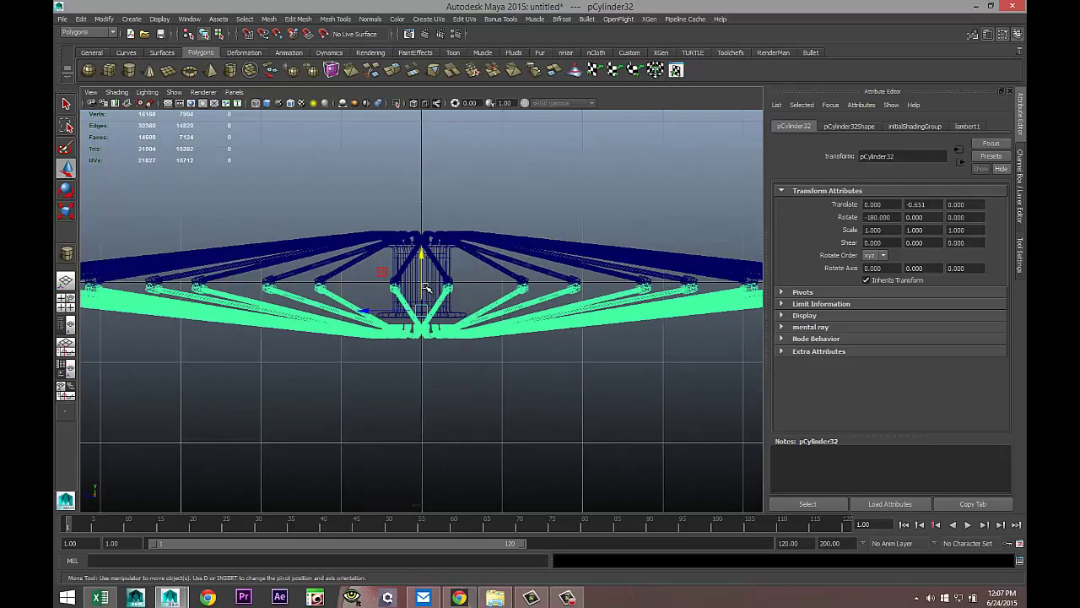
left_click_drag(420, 254, 422, 246)
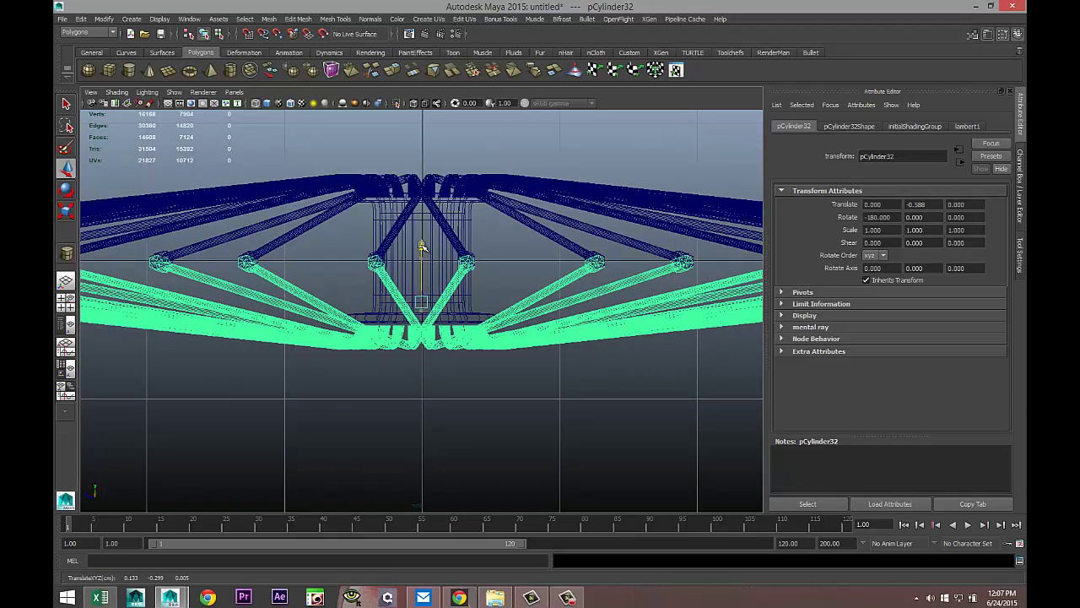
Rotate the lower rod ring about -2.6 degrees around Y to offset its rods from the upper ring's
left_click(66, 301)
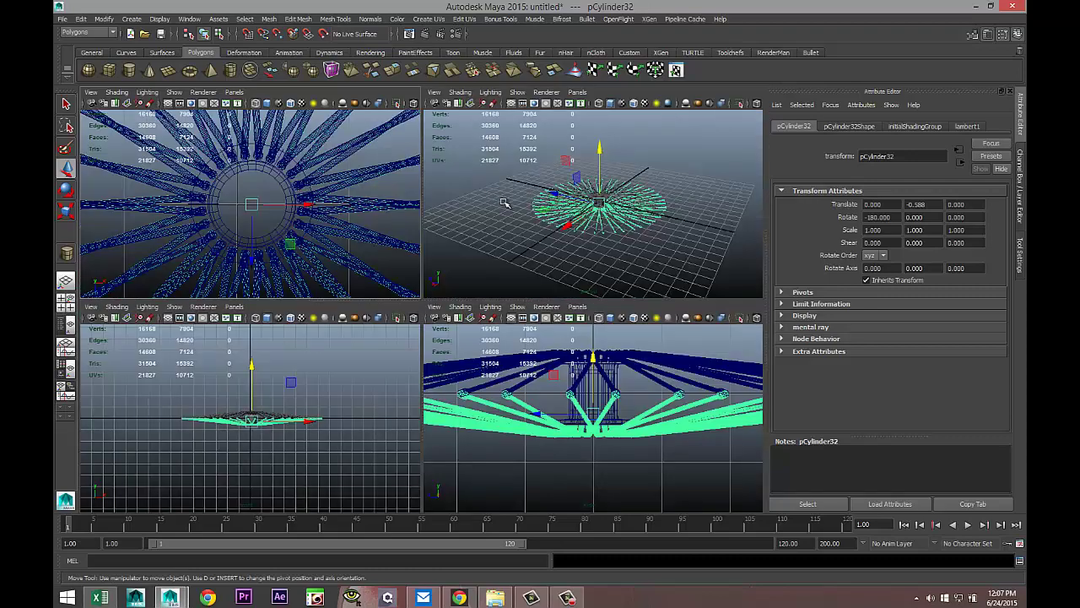
key("space")
scroll(350, 276, "down", 3)
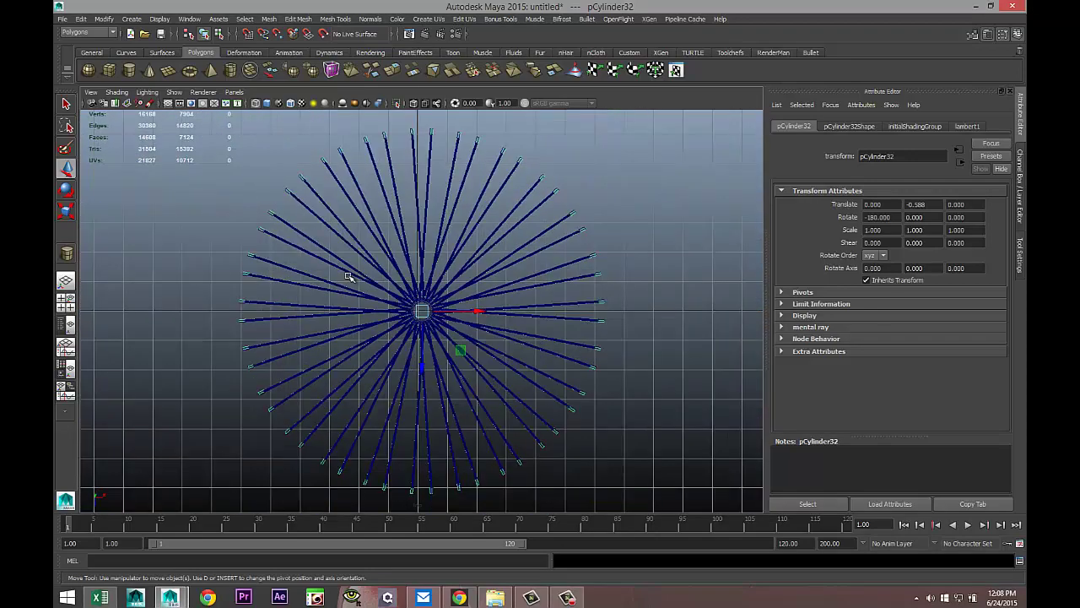
scroll(350, 276, "up", 2)
scroll(351, 277, "up", 1)
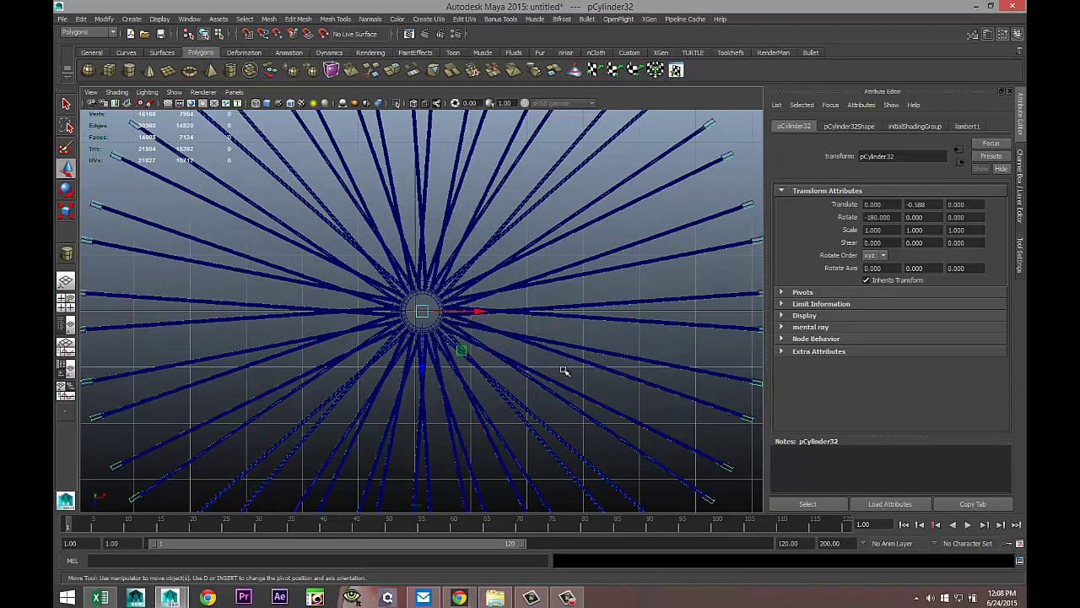
key("e")
left_click_drag(469, 356, 466, 355)
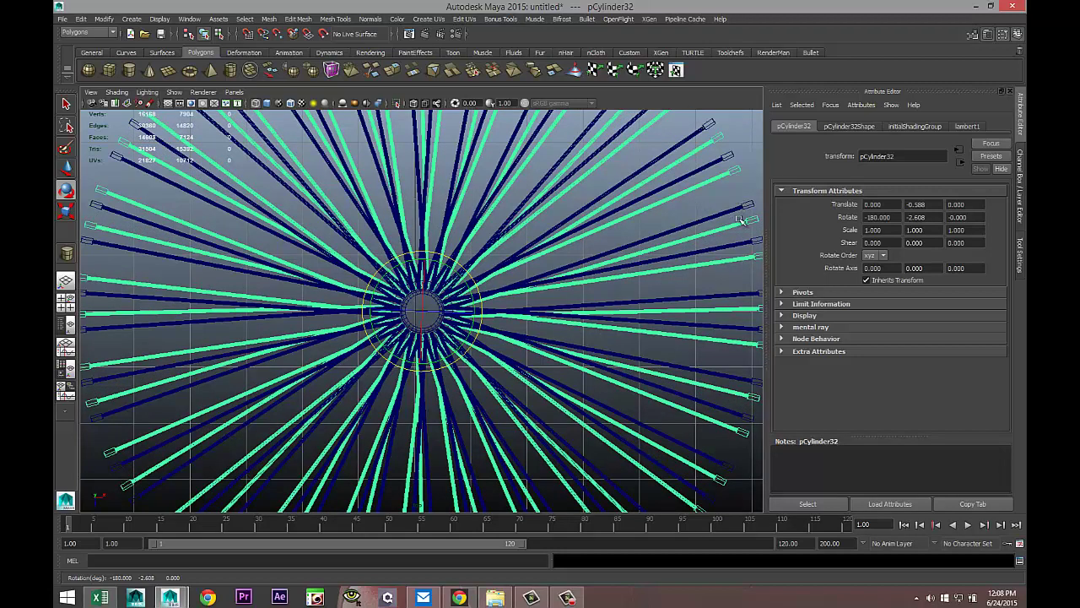
Examine from a low, close viewpoint how the lower rod ring meets the spool's lower flange
left_click(66, 301)
key("space")
right_click_drag(482, 358, 531, 411, "alt")
left_click_drag(531, 411, 553, 219, "alt")
scroll(535, 410, "up", 5)
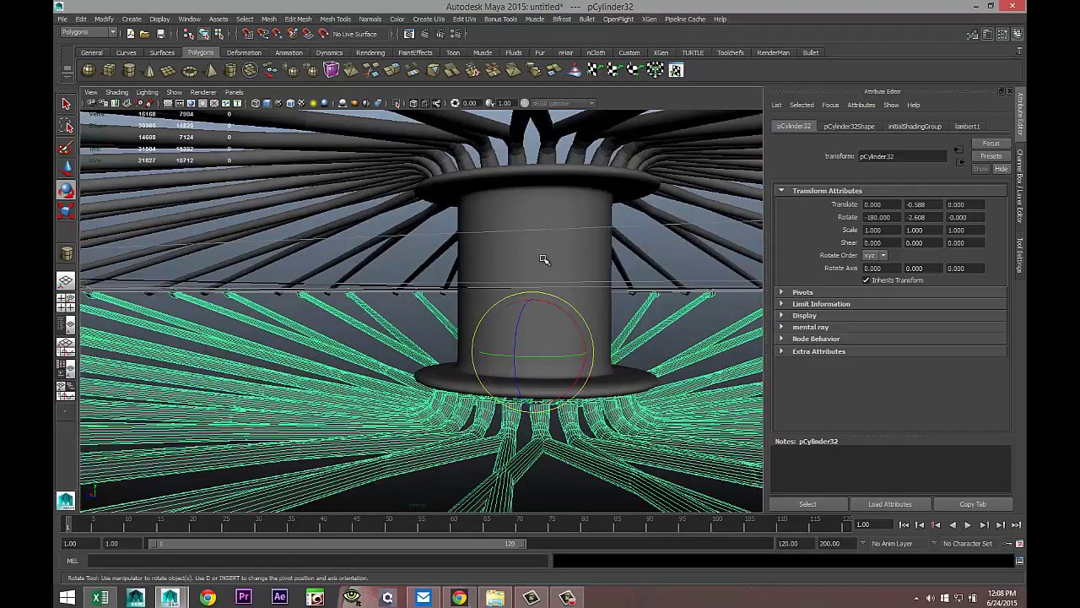
In the front wireframe view, move the hub's lower flange vertices slightly down towards the inner ends of the lower spokes
left_click_drag(557, 345, 482, 355, "alt")
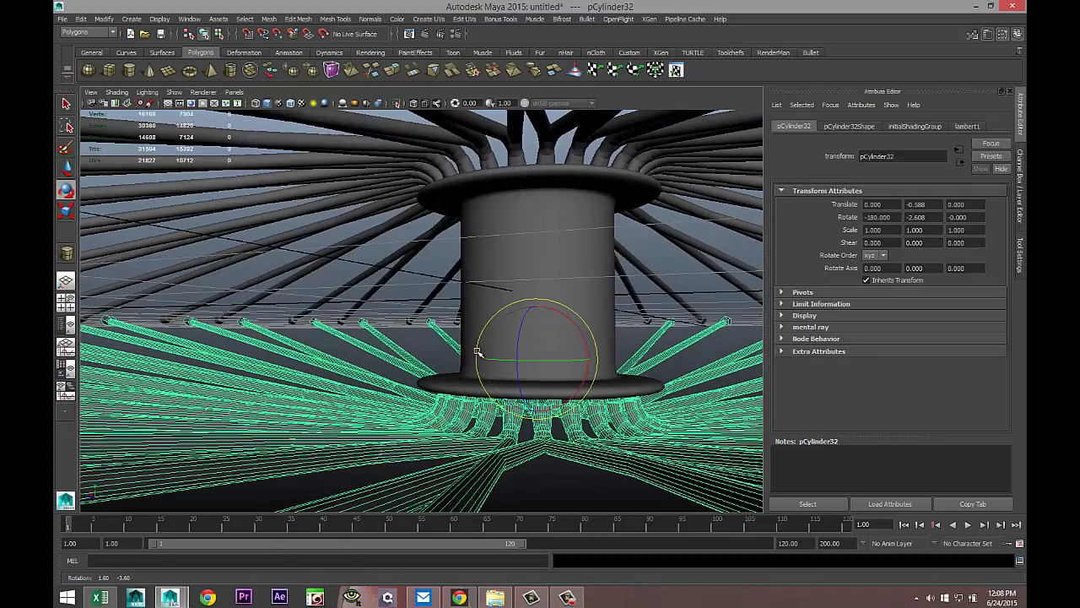
left_click(72, 316)
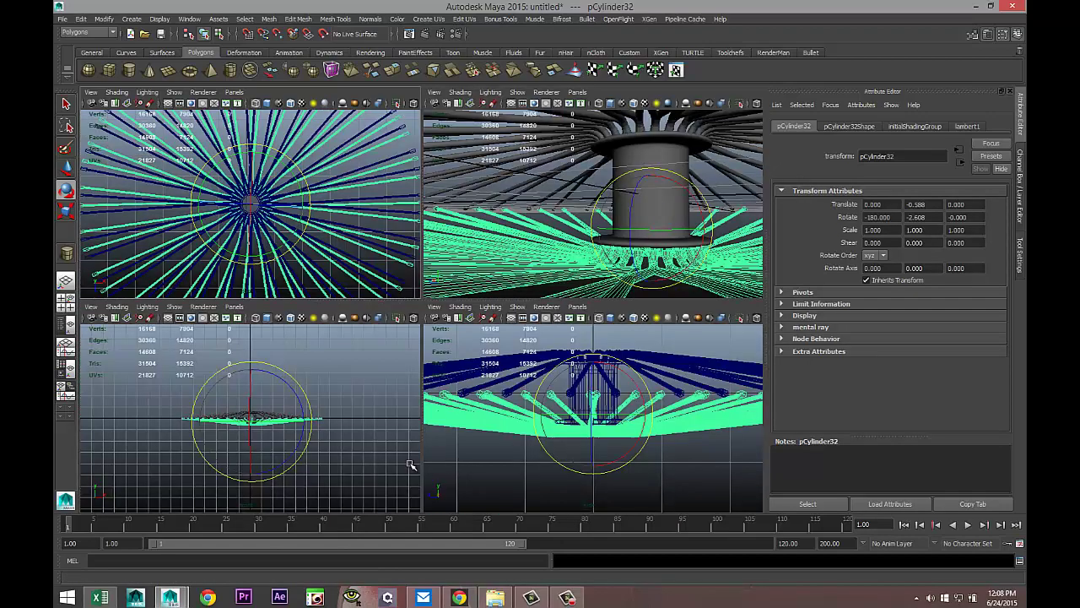
key("space")
scroll(422, 461, "up", 5)
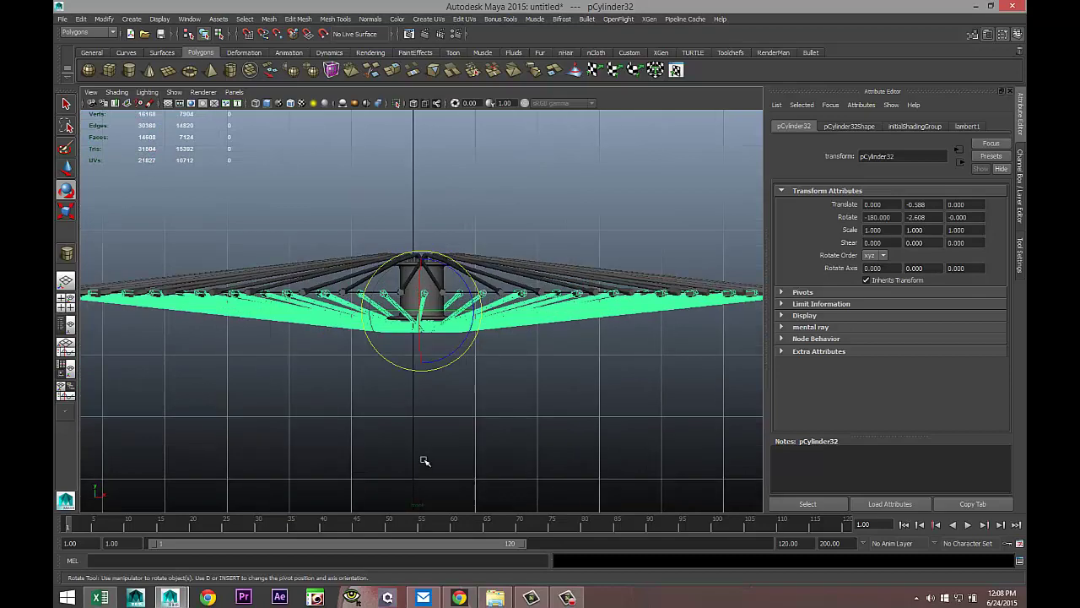
key("4")
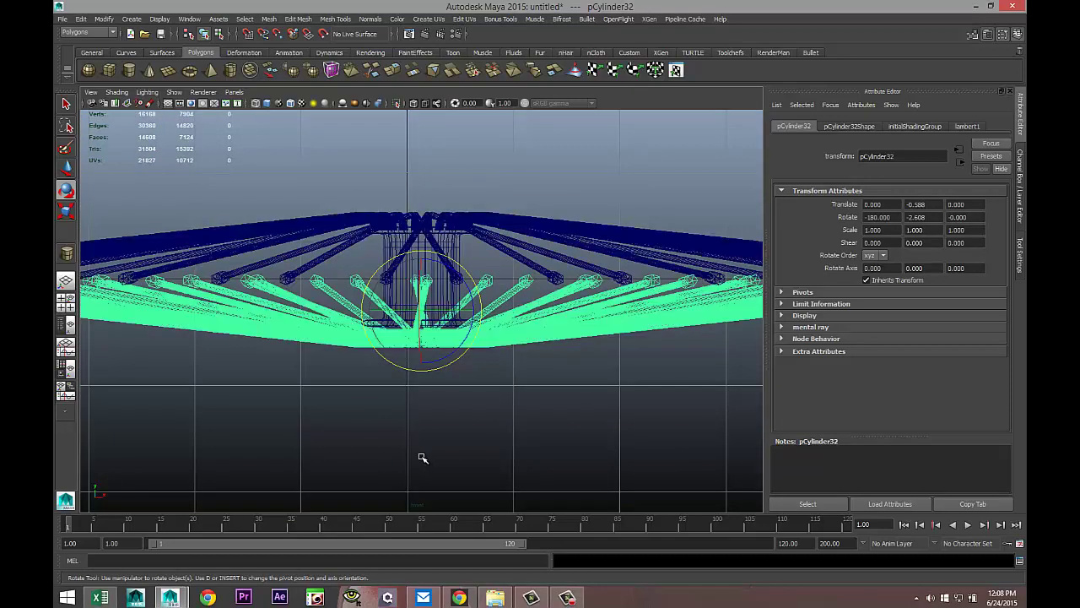
scroll(422, 456, "up", 3)
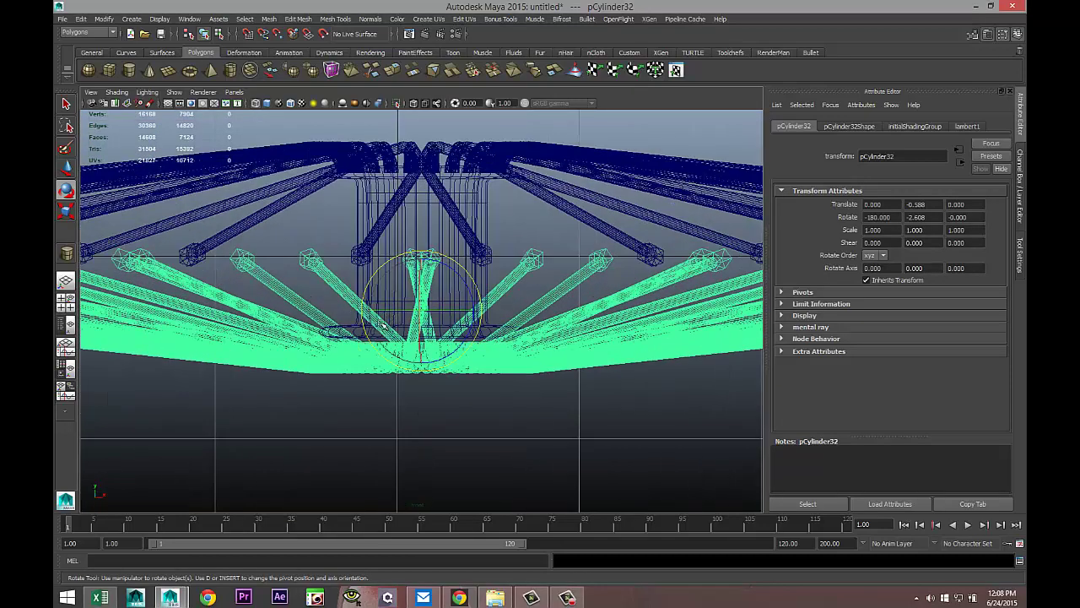
right_click_drag(386, 294, 353, 280)
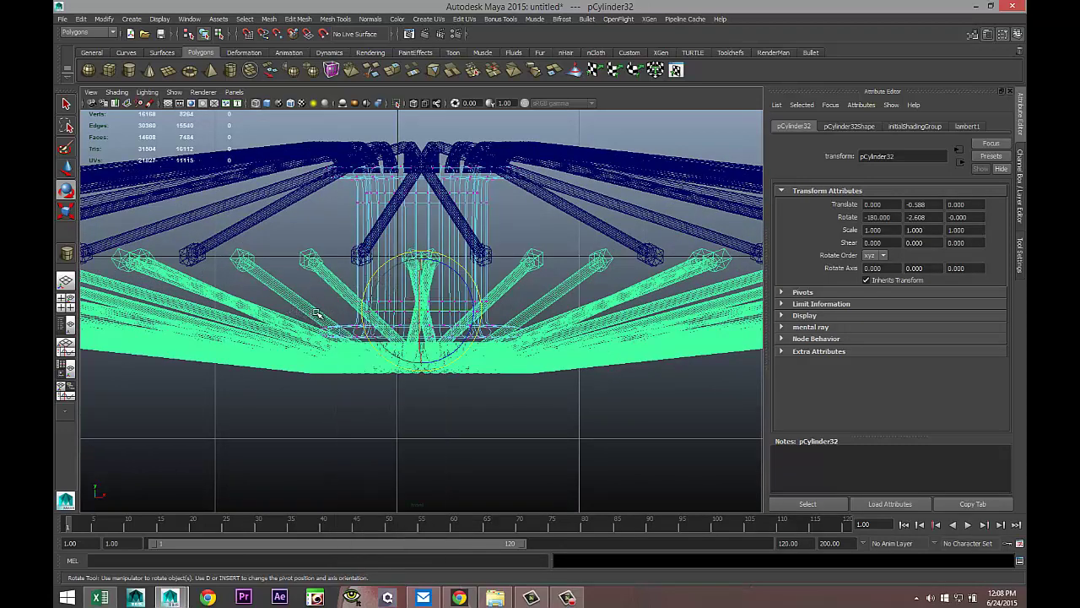
left_click_drag(287, 299, 563, 401)
key("w")
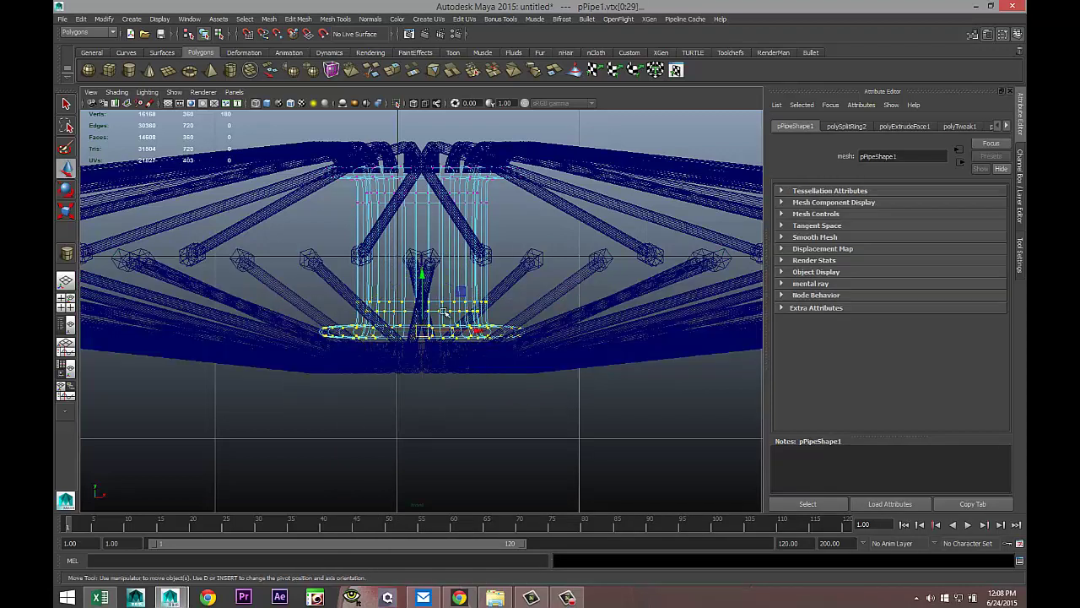
left_click_drag(422, 281, 423, 284)
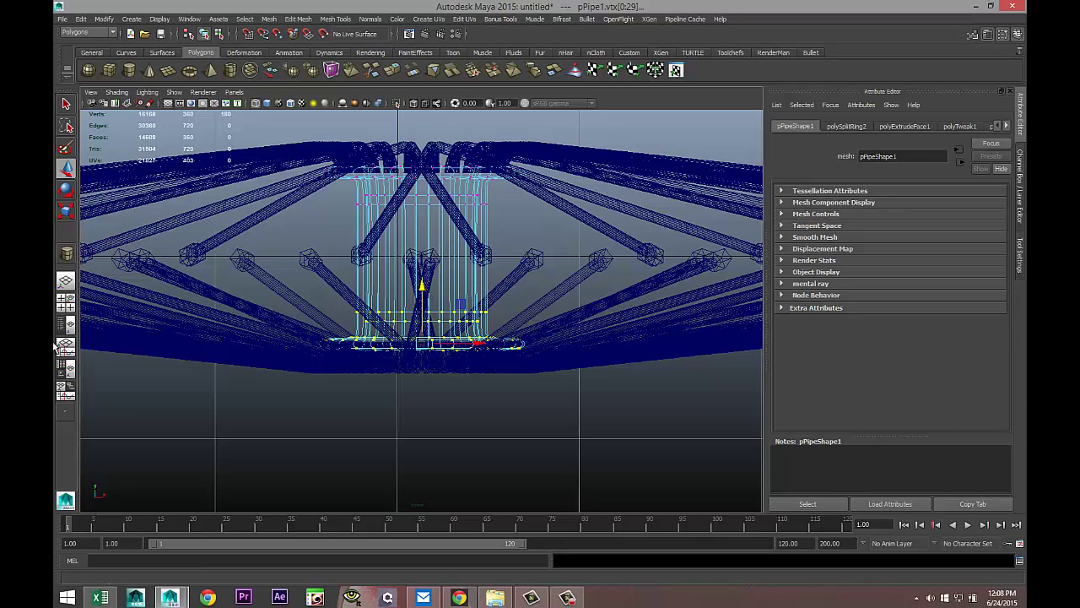
key("space")
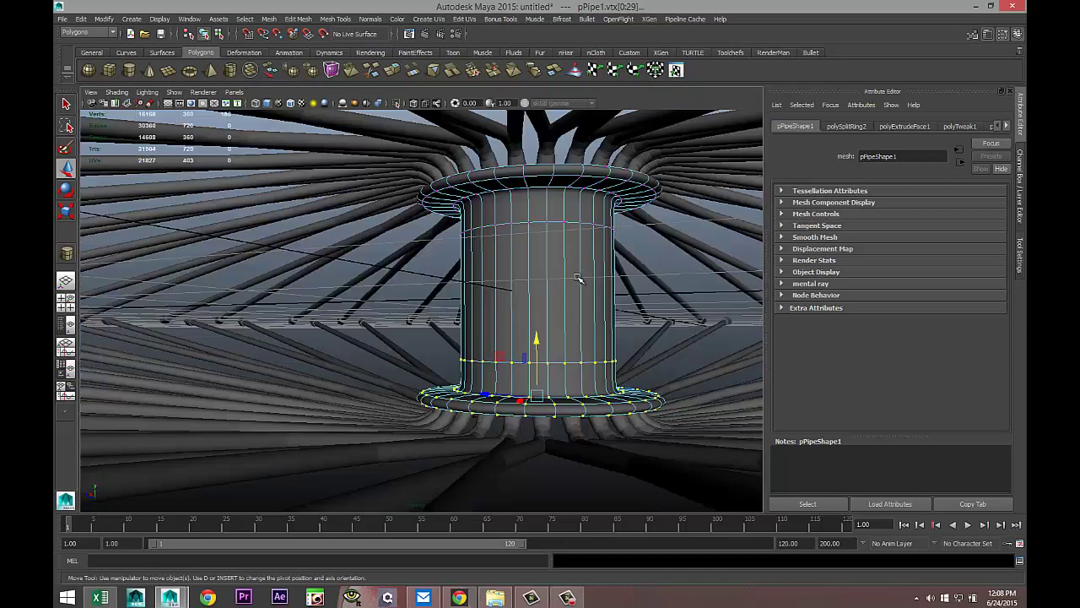
Return the hub to object mode, select all spokes and the hub, and combine them into one mesh
left_click_drag(473, 371, 558, 473, "alt")
scroll(550, 426, "down", 5)
right_click_drag(531, 308, 564, 295)
scroll(554, 313, "down", 5)
left_click_drag(234, 191, 639, 540)
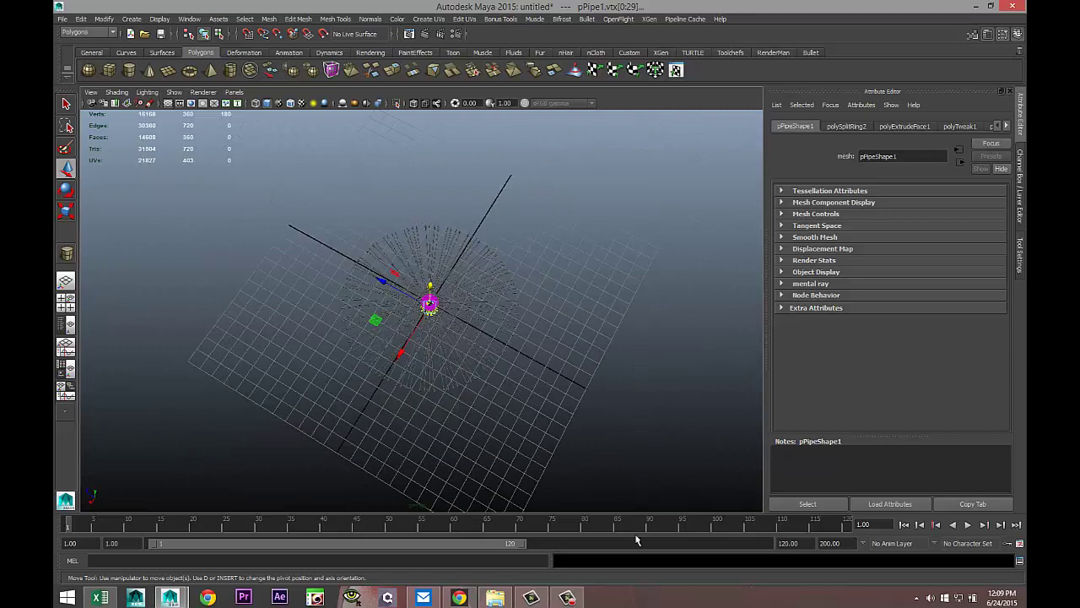
right_click_drag(487, 301, 505, 291)
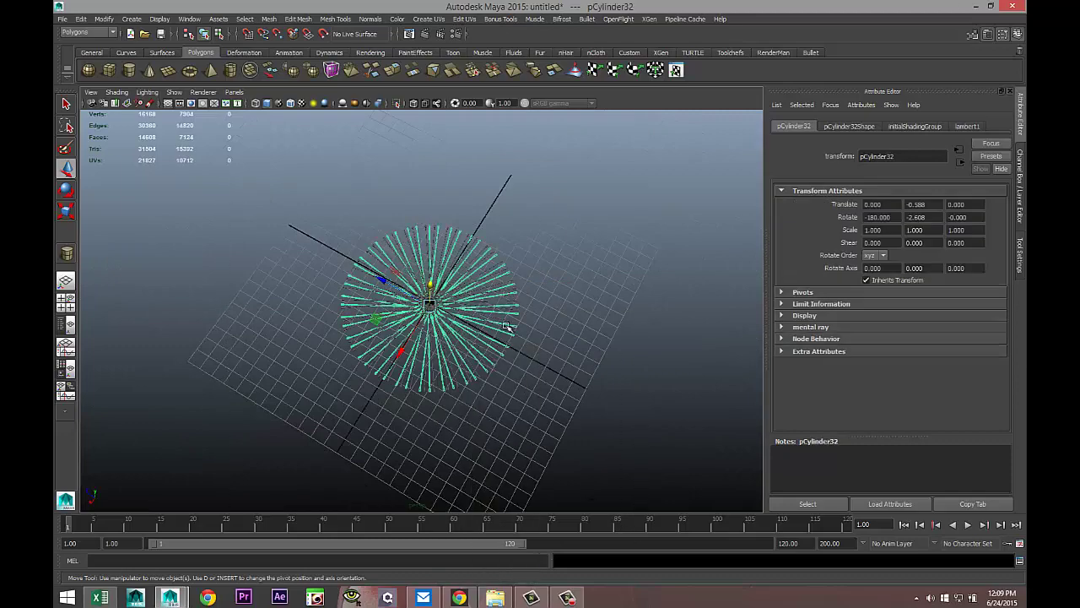
left_click_drag(278, 186, 612, 494)
scroll(583, 397, "up", 5)
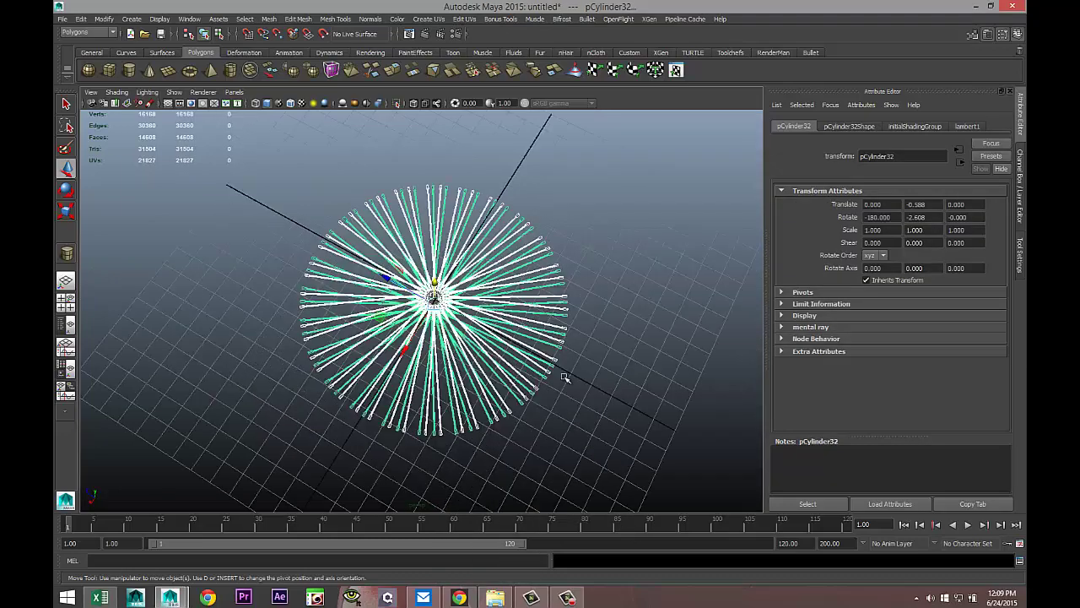
left_click(269, 18)
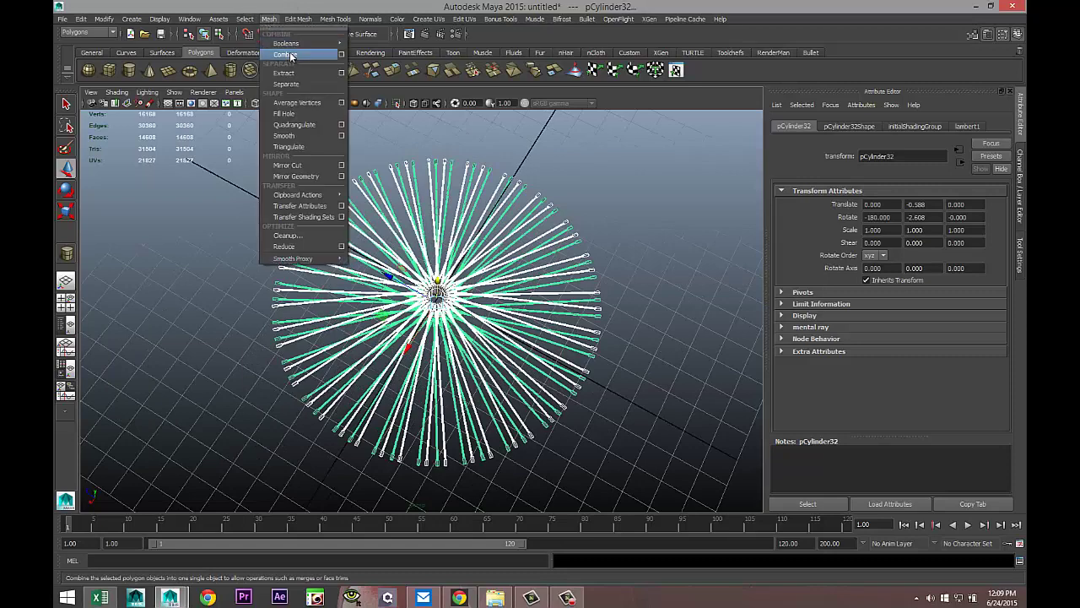
left_click(287, 55)
Delete the construction history of the combined wheel mesh and clear the selection
left_click(81, 19)
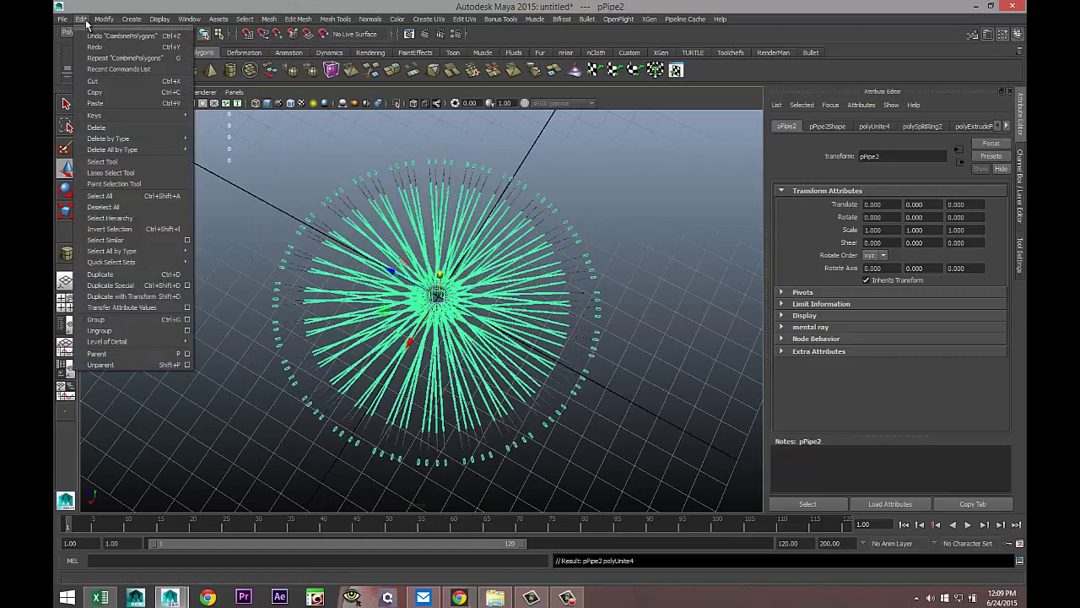
mouse_move(160, 139)
left_click(221, 145)
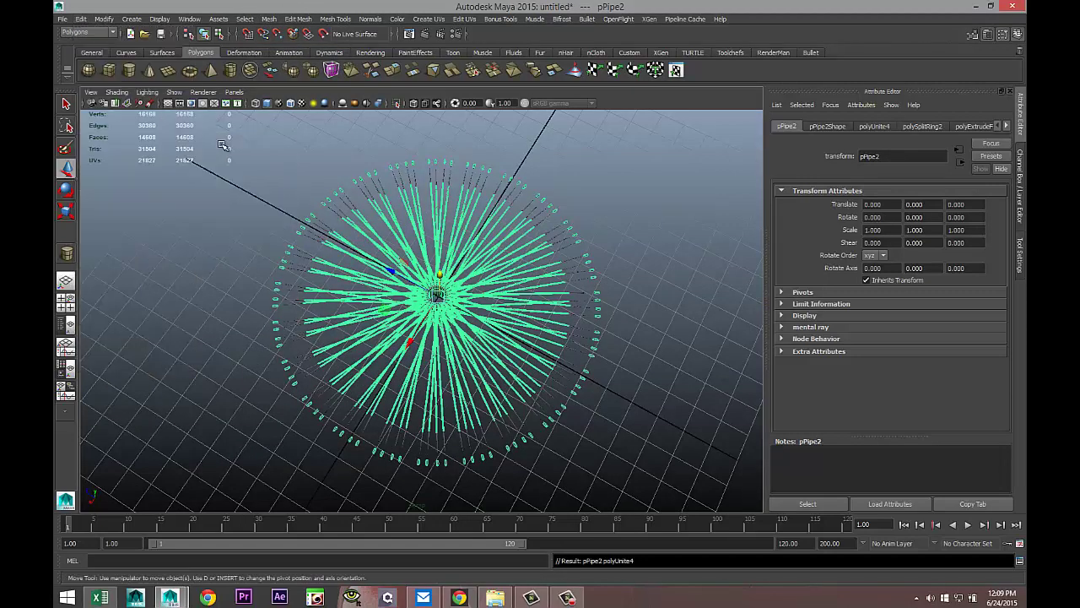
left_click(638, 405)
Separate the combined wheel mesh into individual parts and group all the resulting pieces
scroll(611, 410, "up", 6)
left_click_drag(605, 410, 545, 397, "alt")
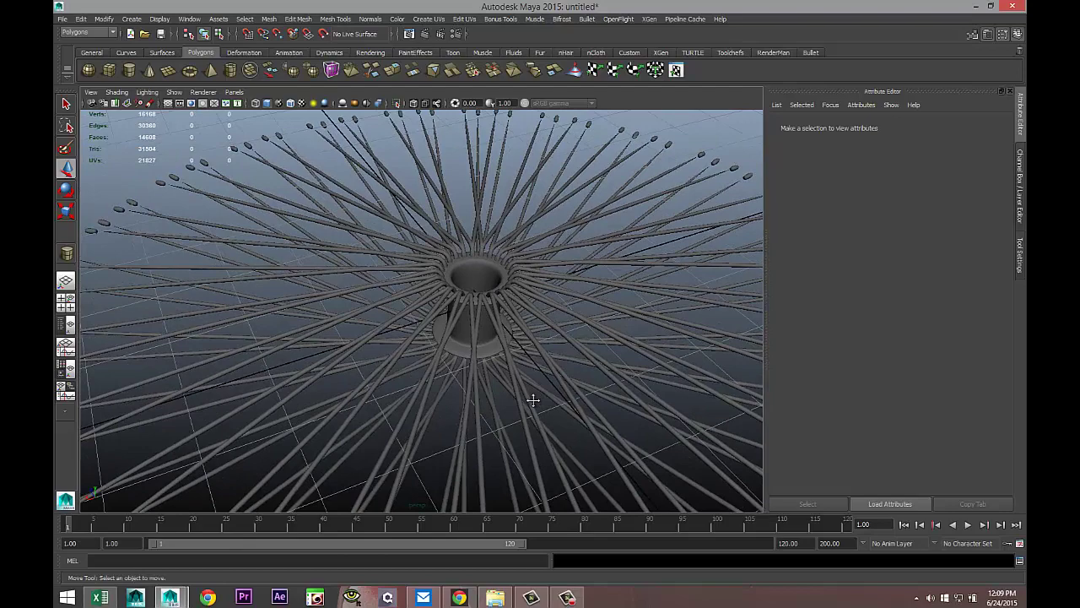
middle_click_drag(533, 400, 628, 394, "alt")
scroll(628, 394, "up", 2)
scroll(253, 359, "down", 4)
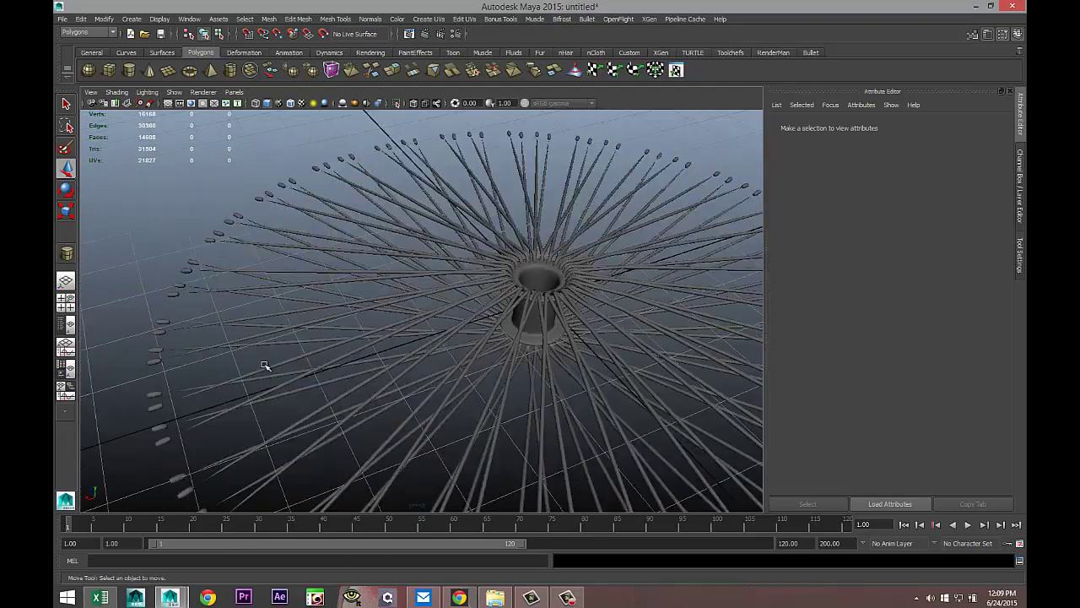
scroll(270, 359, "down", 6)
left_click_drag(340, 210, 617, 467)
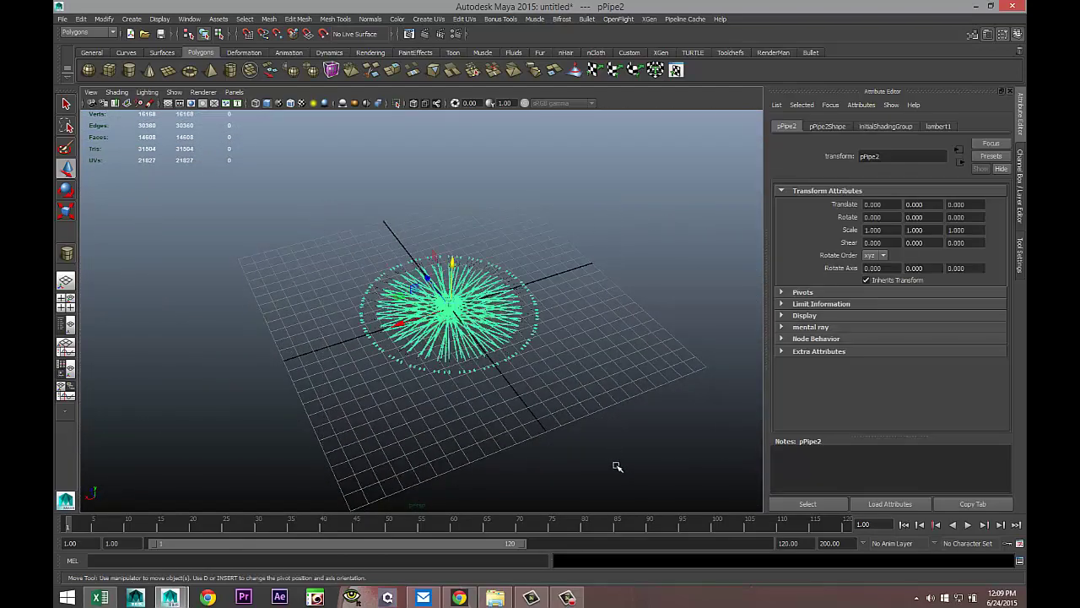
scroll(524, 444, "up", 8)
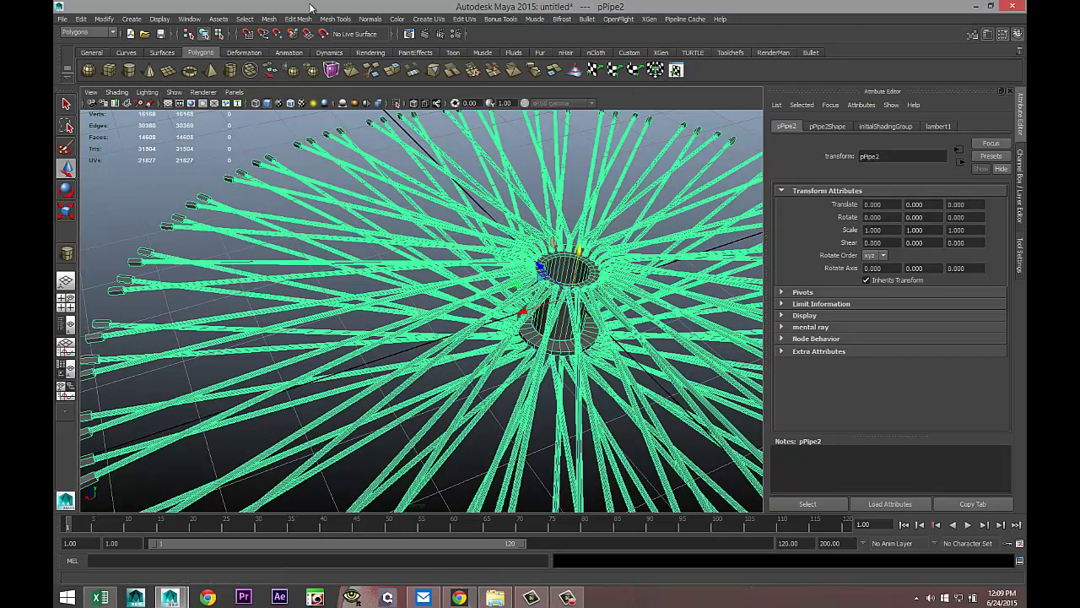
left_click(266, 21)
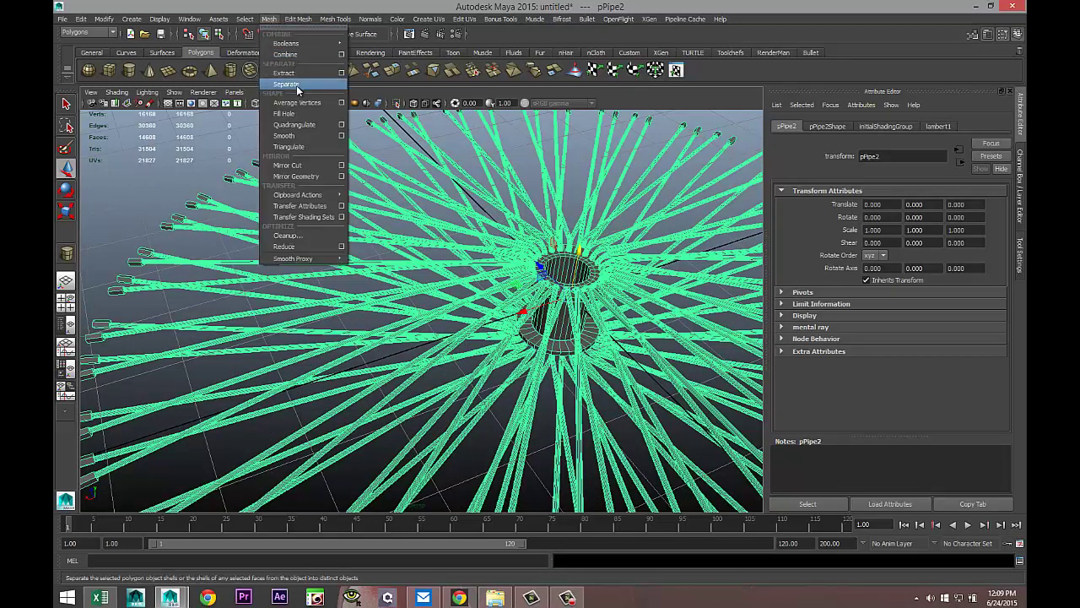
left_click(296, 84)
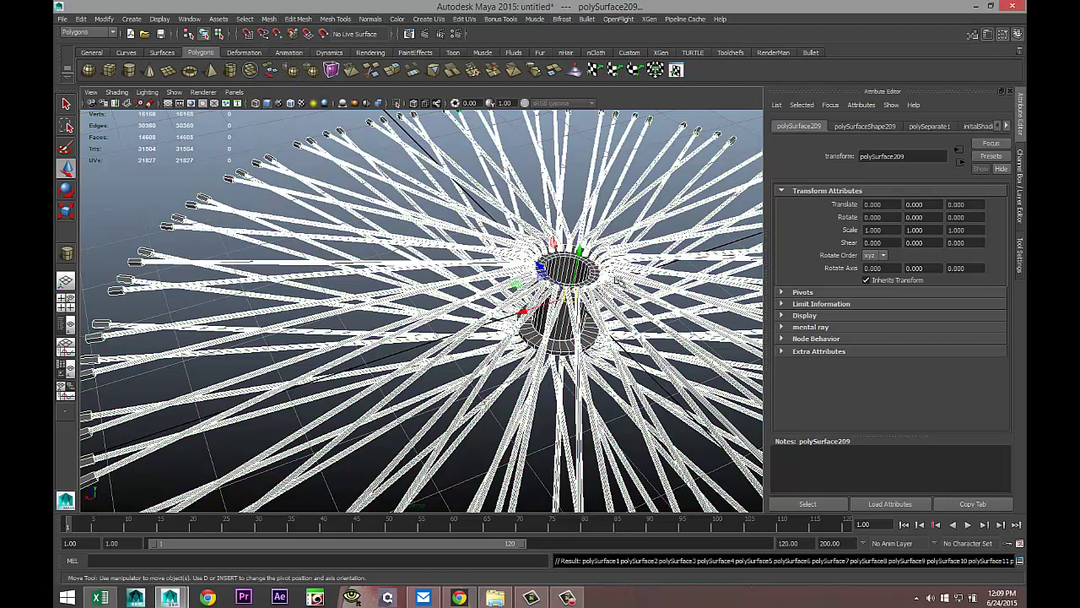
key("ctrl+g")
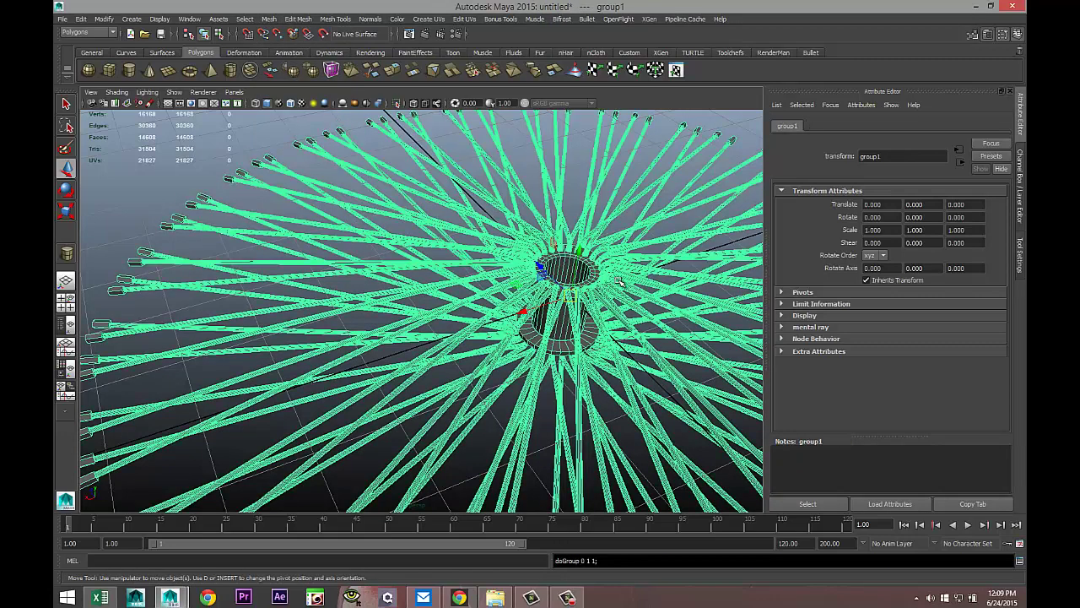
Turn on smooth mesh preview for the central hub only
scroll(617, 235, "up", 3)
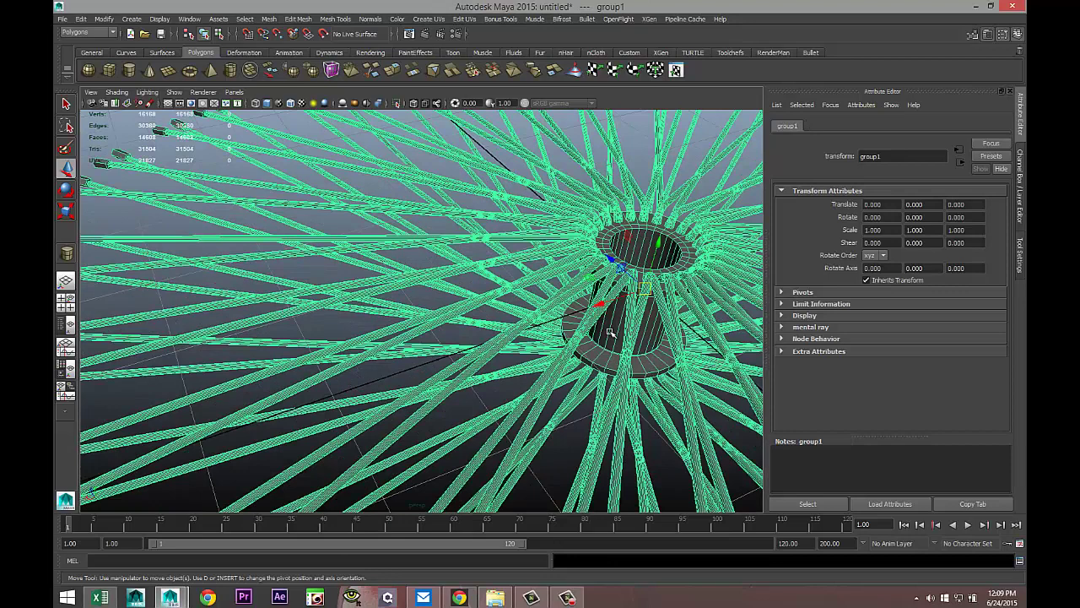
left_click(613, 342)
key("3")
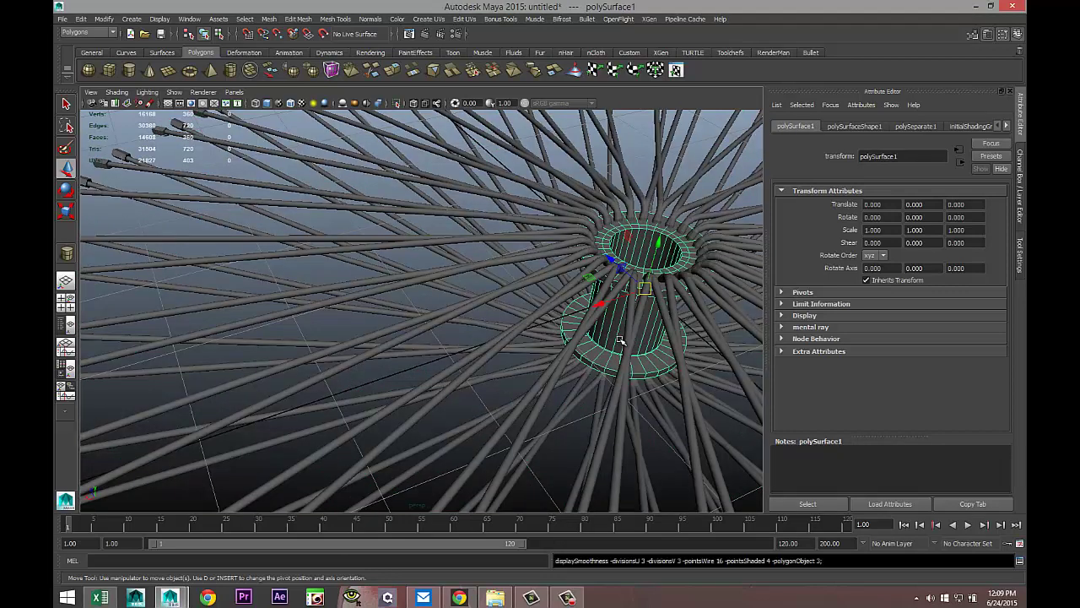
Try smooth mesh preview on one spoke and its outer end piece, and return both to unsmoothed display
middle_click_drag(257, 363, 535, 256, "alt")
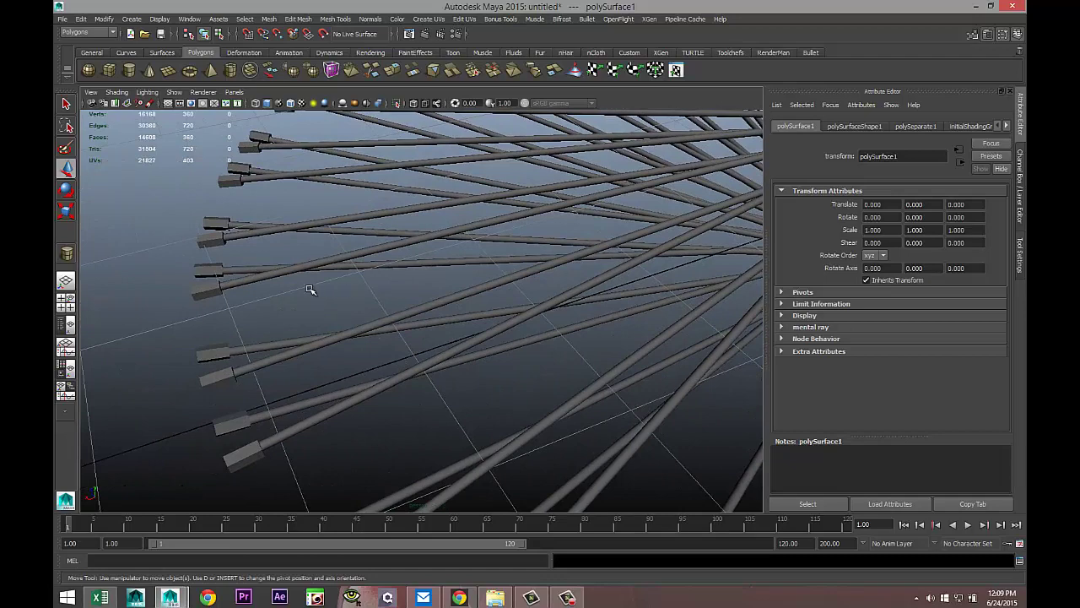
left_click(249, 284)
left_click(204, 292, "shift")
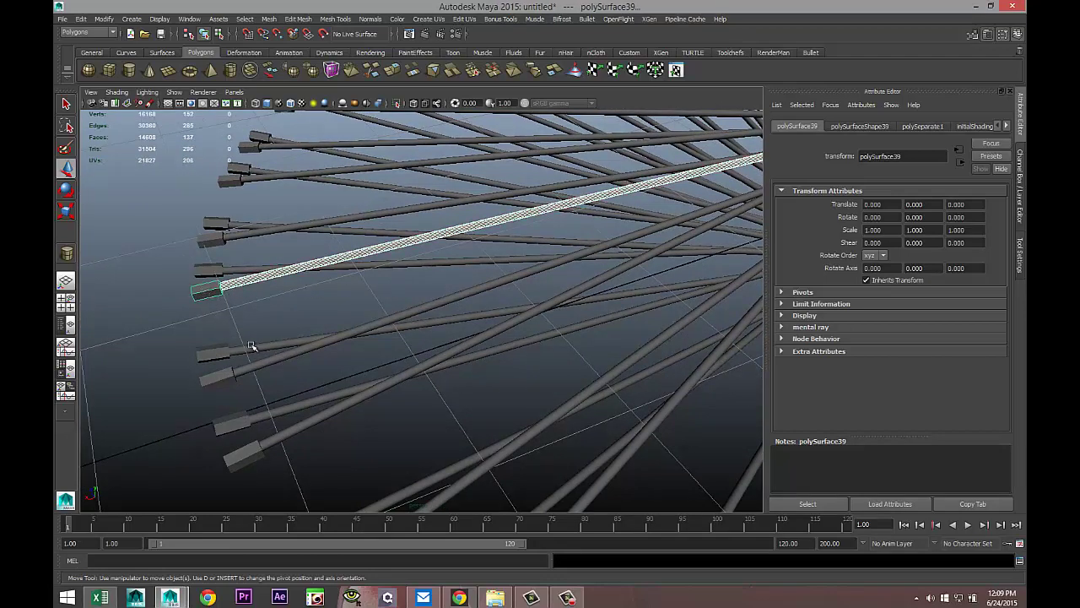
key("3")
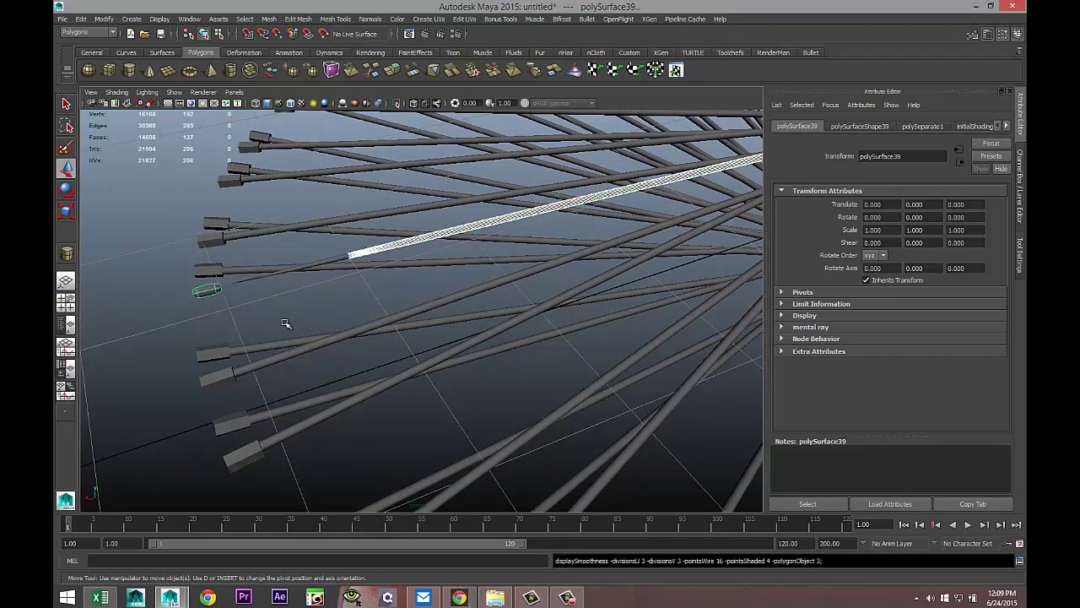
key("1")
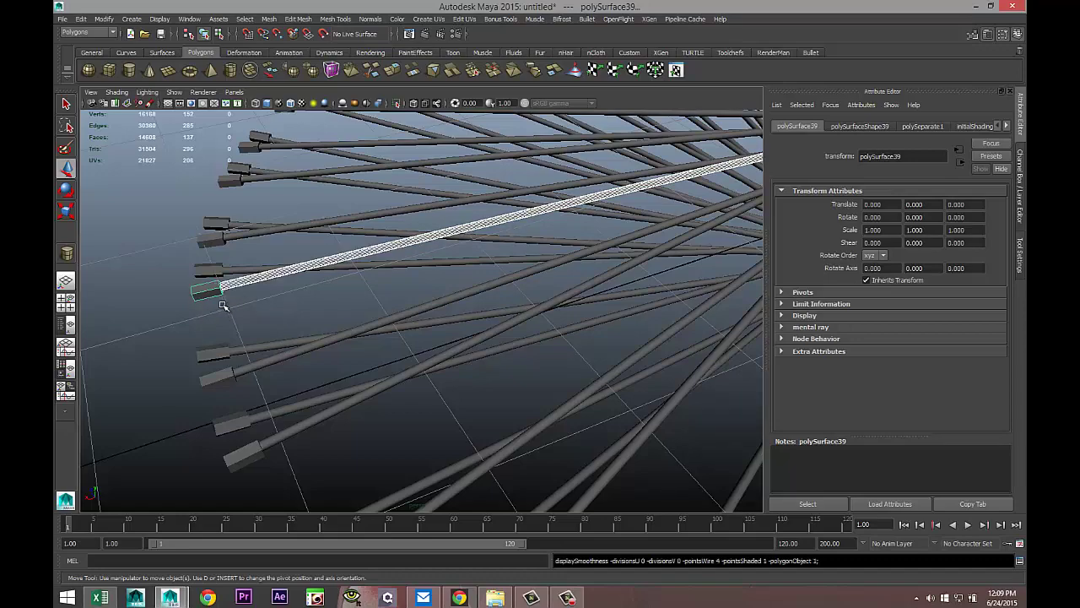
Draw a polygon pipe larger than the wheel, with radius about 14.6, height about 8.8 and thickness 5
scroll(170, 324, "down", 8)
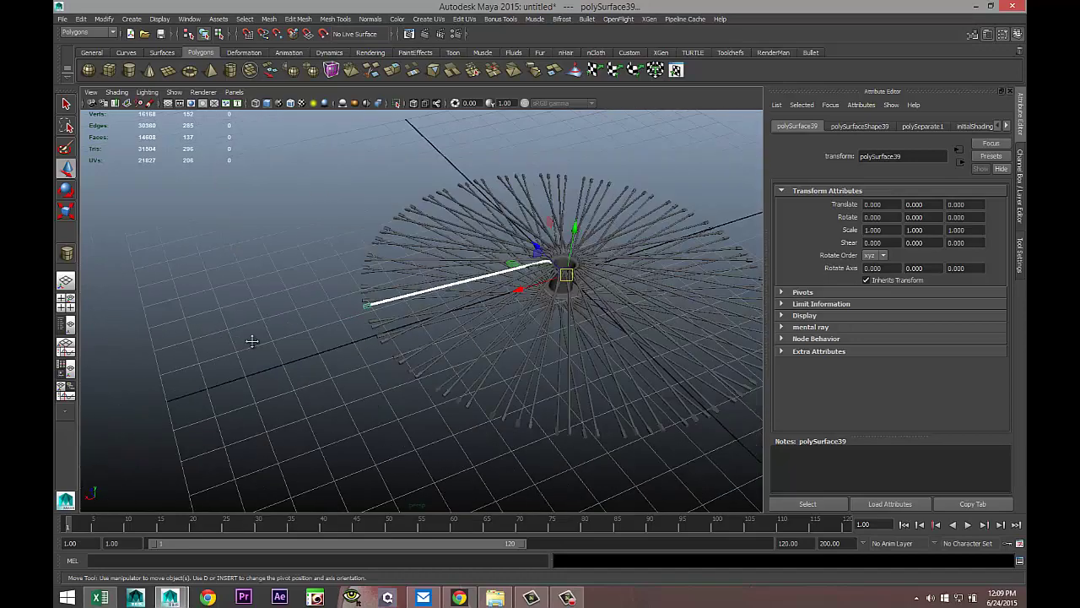
middle_click_drag(251, 340, 140, 334, "alt")
left_click_drag(140, 335, 258, 374, "alt")
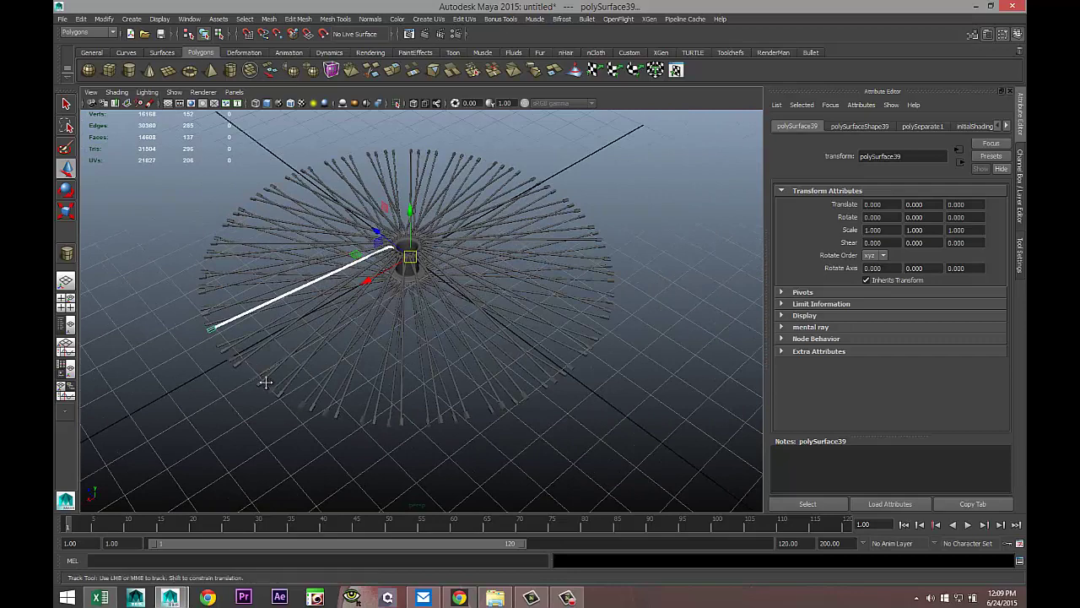
middle_click_drag(265, 379, 304, 392, "alt")
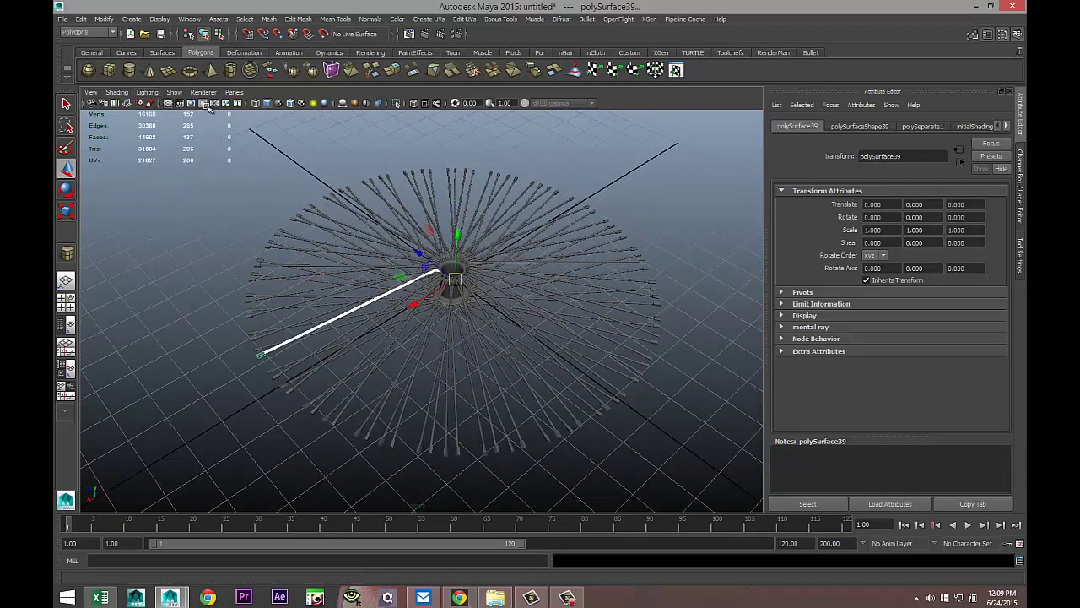
left_click(231, 70)
scroll(356, 360, "down", 5)
left_click_drag(441, 381, 607, 392)
left_click(695, 265)
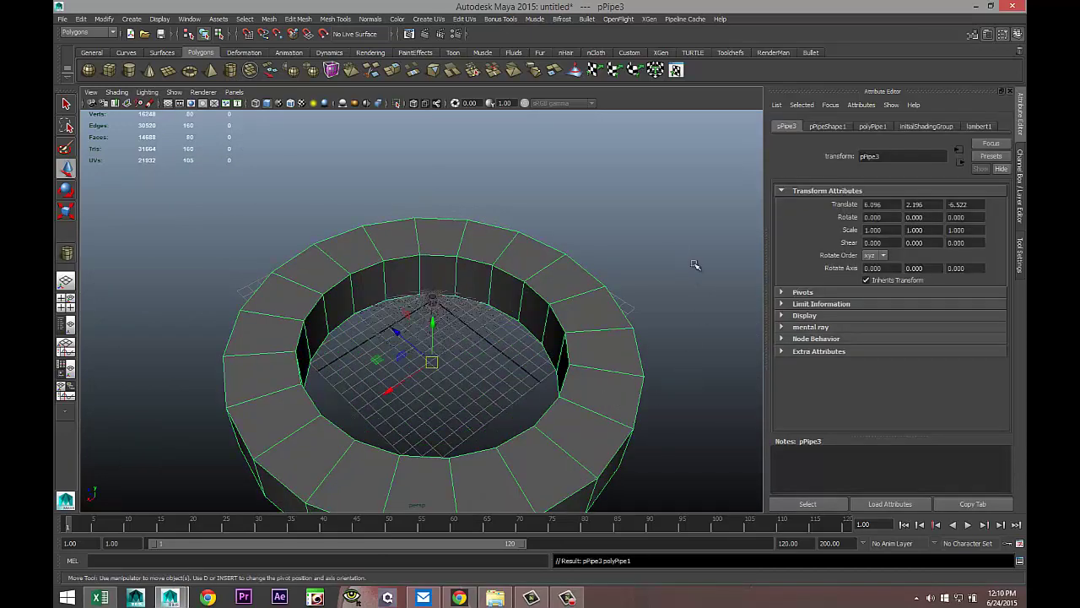
Centre the new pipe on the origin by setting its X, Y and Z translation to 0
left_click(869, 127)
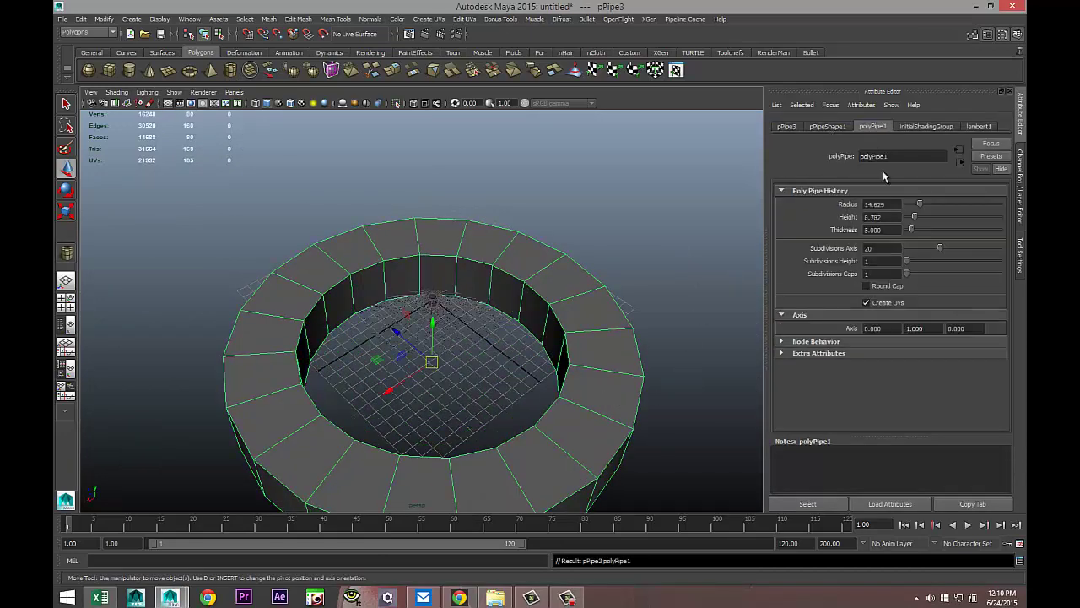
left_click(787, 127)
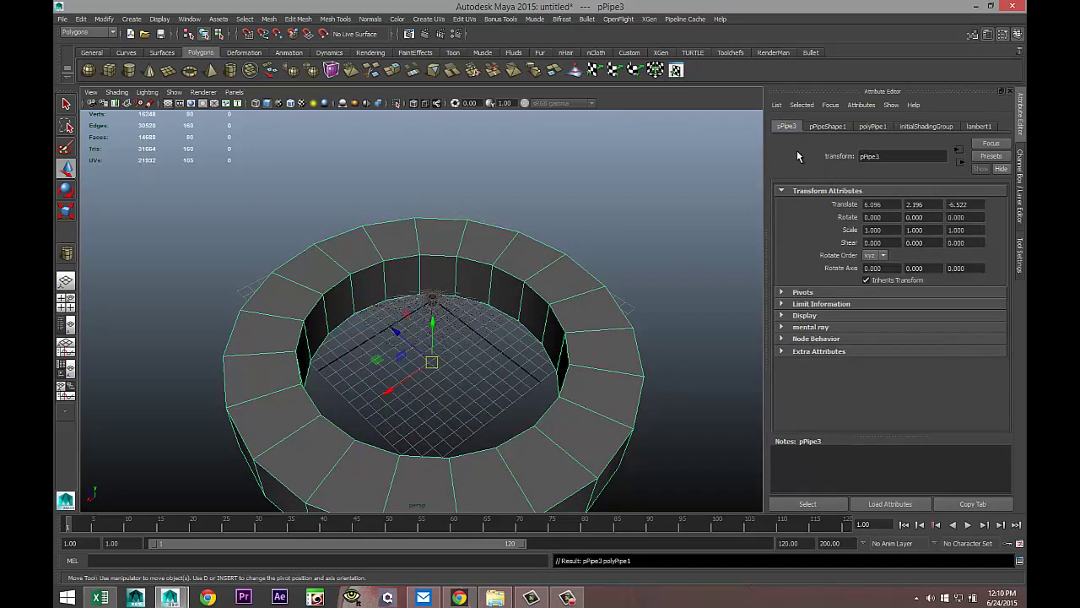
left_click(891, 203)
type("0")
left_click(918, 205)
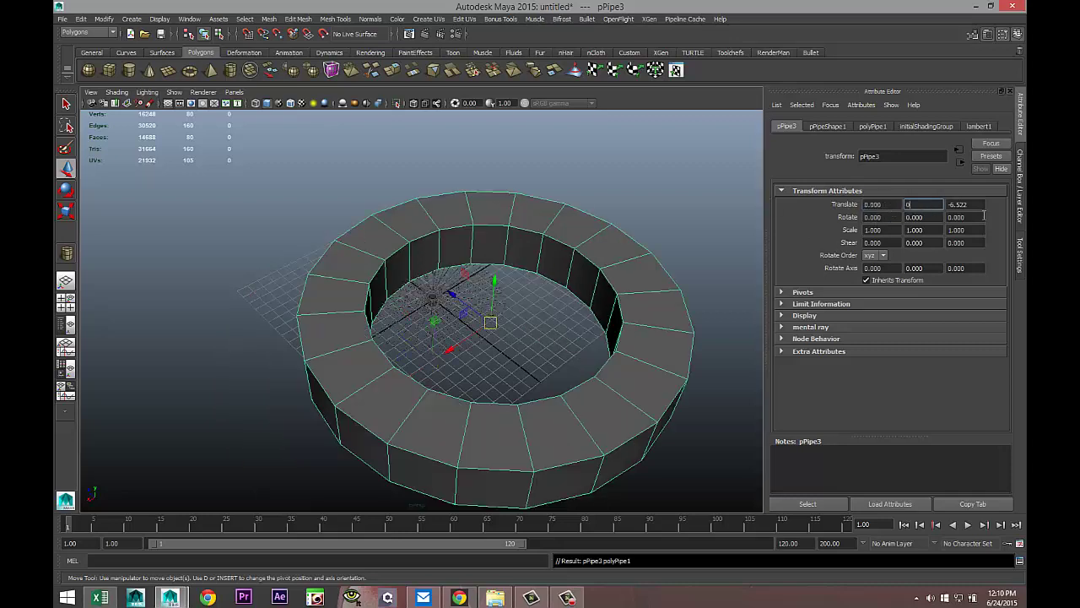
left_click_drag(971, 203, 902, 202)
type("0")
left_click(930, 202)
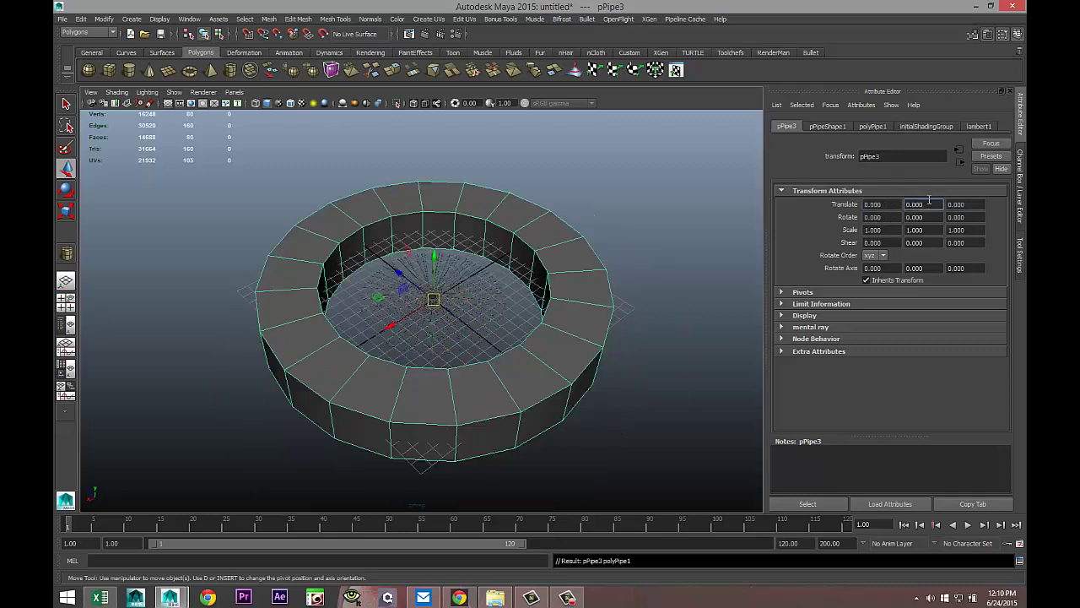
Set the pipe's thickness to 1 and its axis subdivisions to 40
left_click(876, 127)
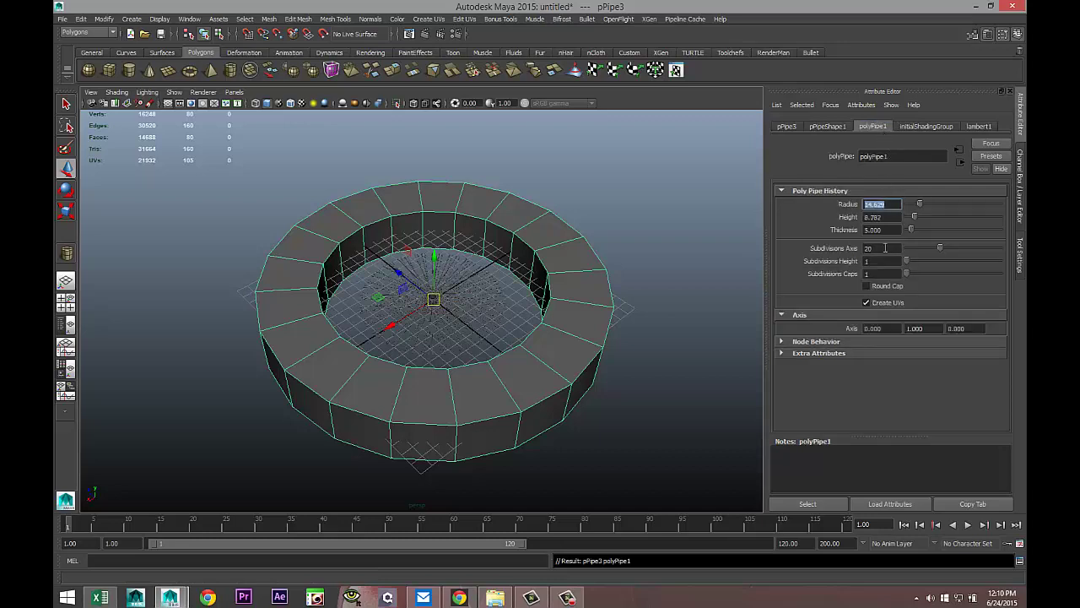
left_click(895, 229)
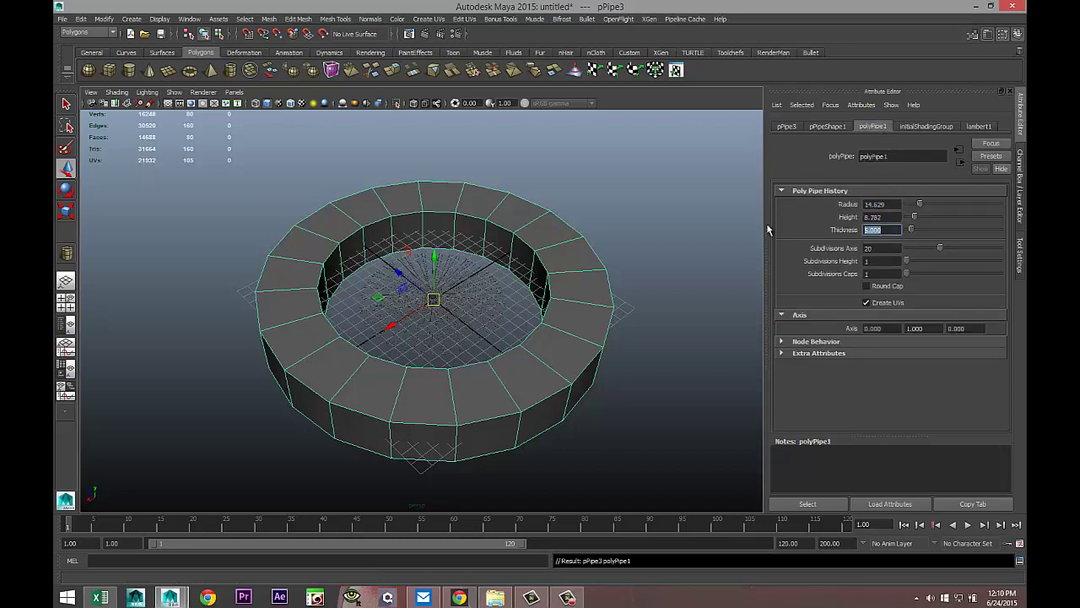
type("1")
key("Return")
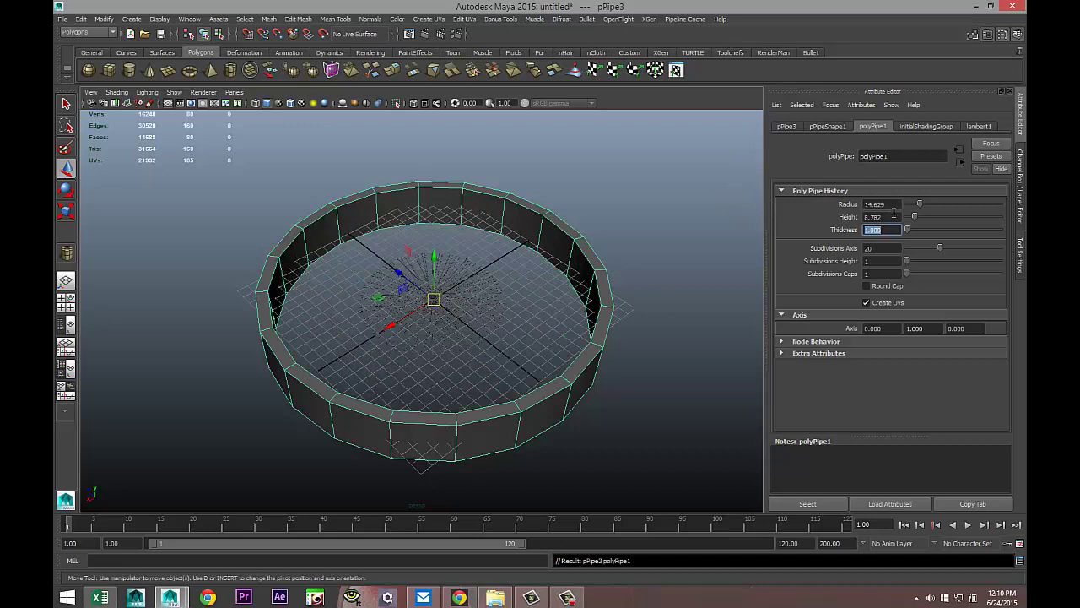
left_click(888, 248)
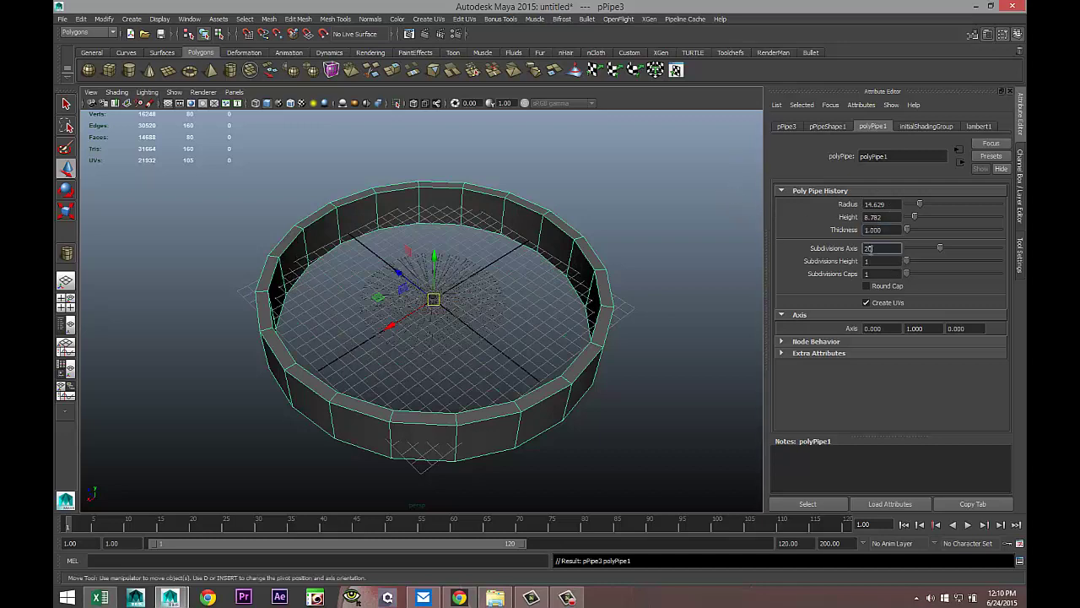
key("Return")
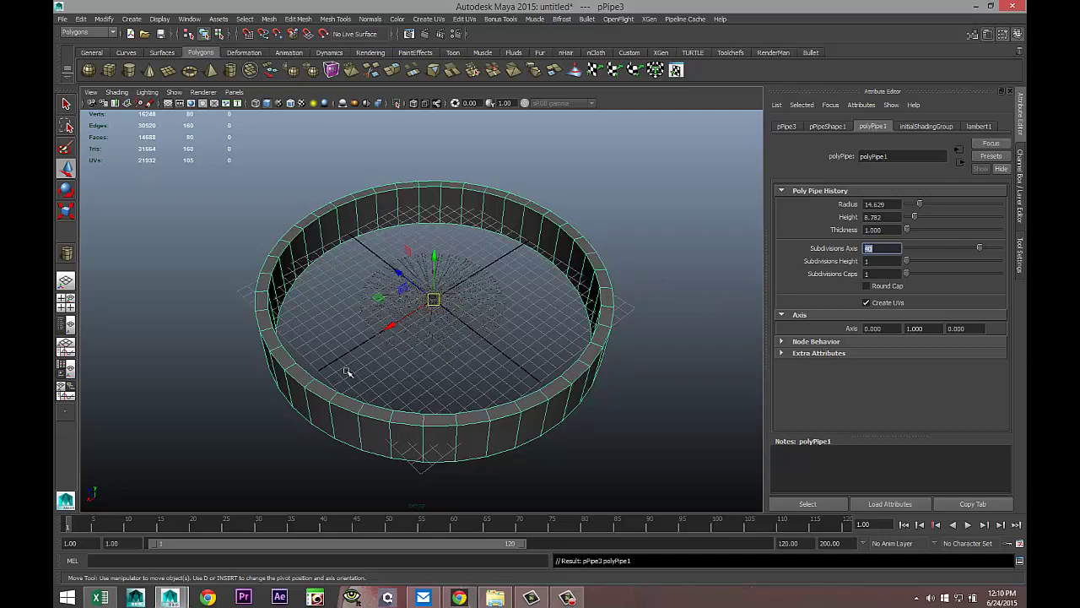
In the top view, scale the pipe uniformly to about 0.457 so it closely surrounds the spoke ends
left_click(68, 303)
key("space")
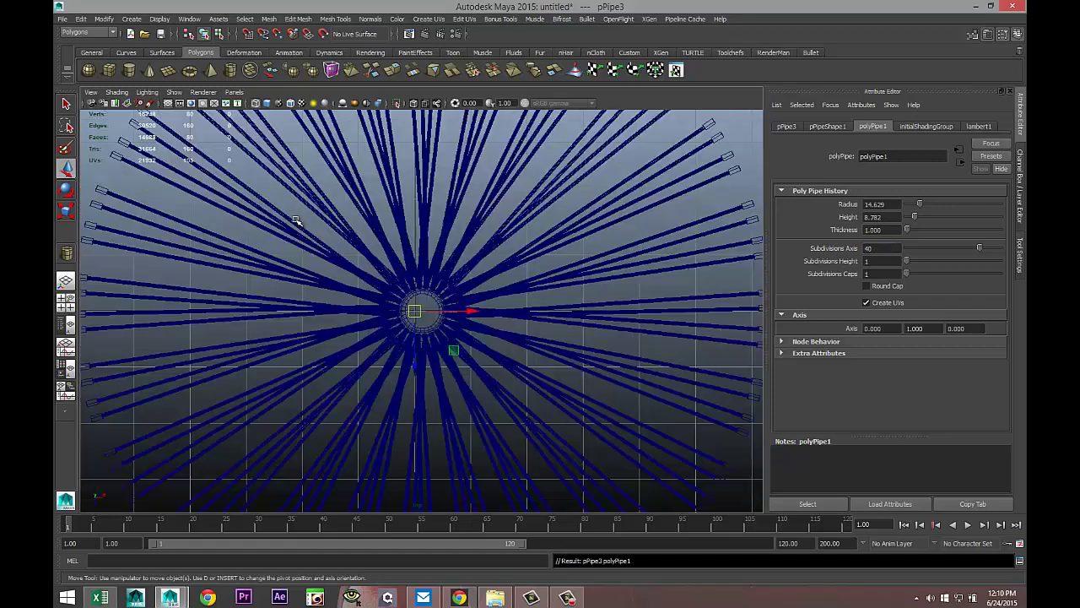
key("f")
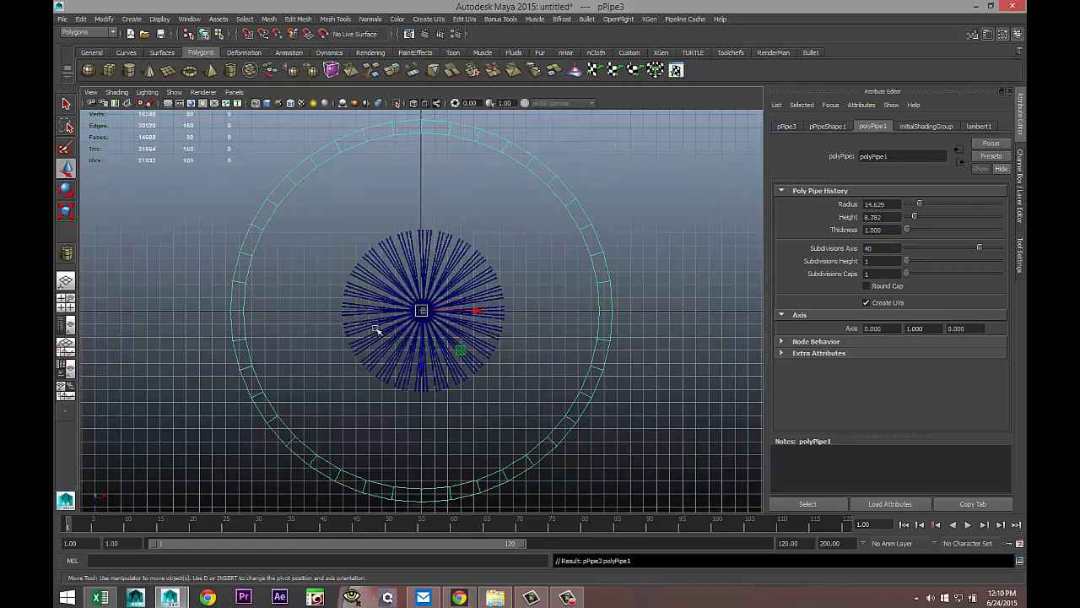
key("r")
left_click_drag(422, 314, 276, 339)
key("f")
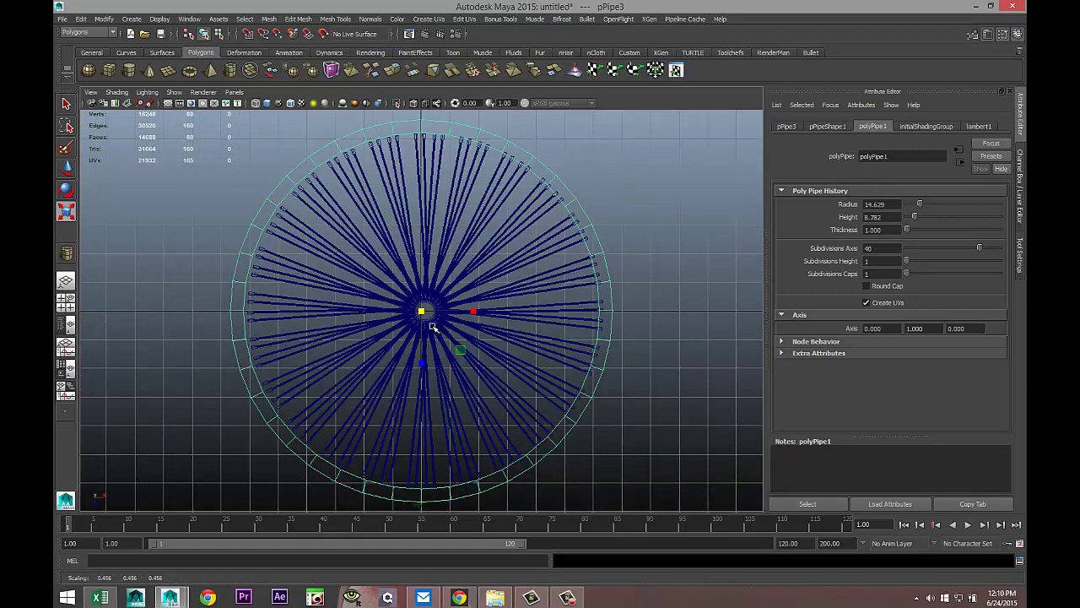
left_click_drag(423, 313, 424, 314)
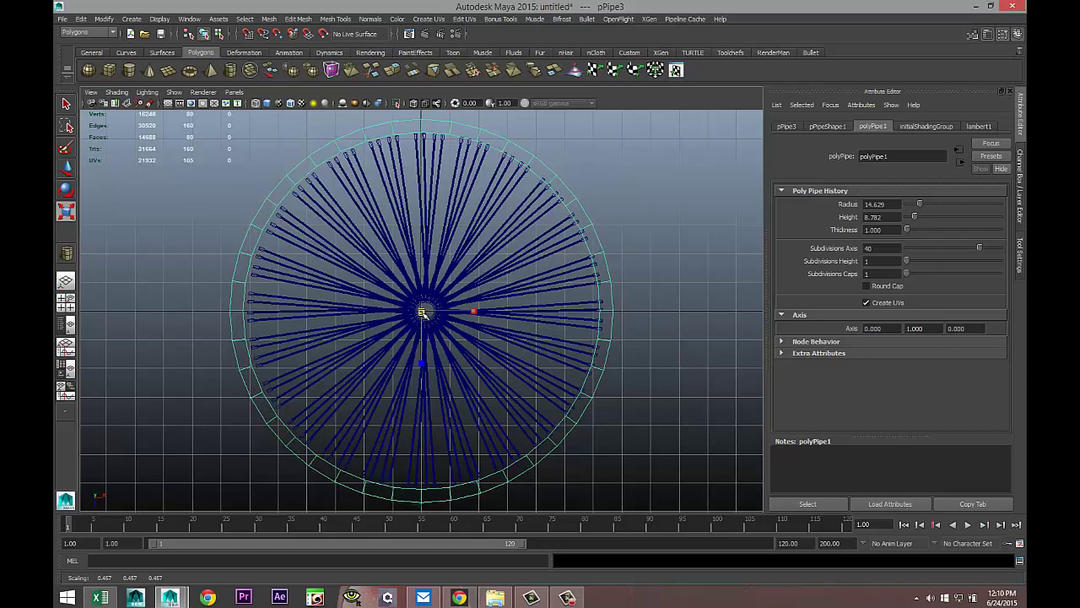
left_click_drag(422, 313, 428, 310)
left_click_drag(372, 257, 460, 351)
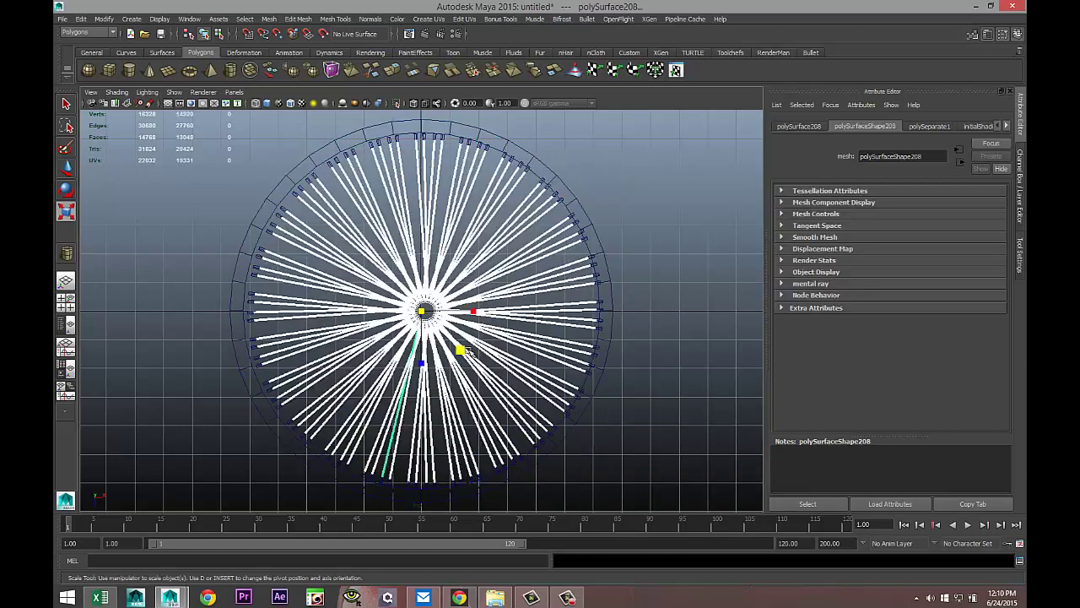
scroll(496, 375, "down", 3)
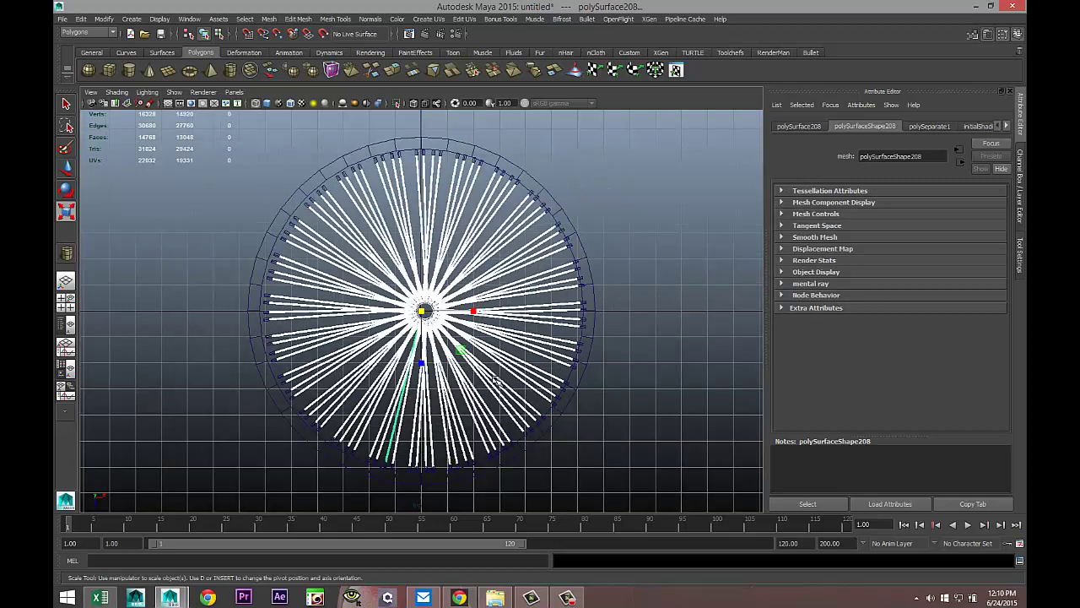
scroll(498, 377, "up", 4)
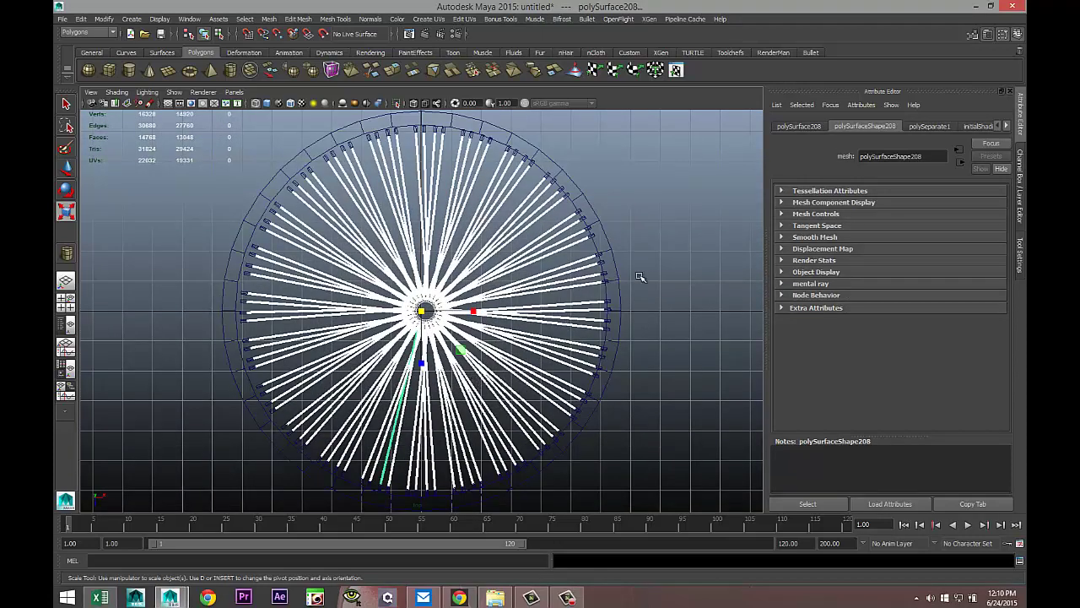
left_click(665, 262)
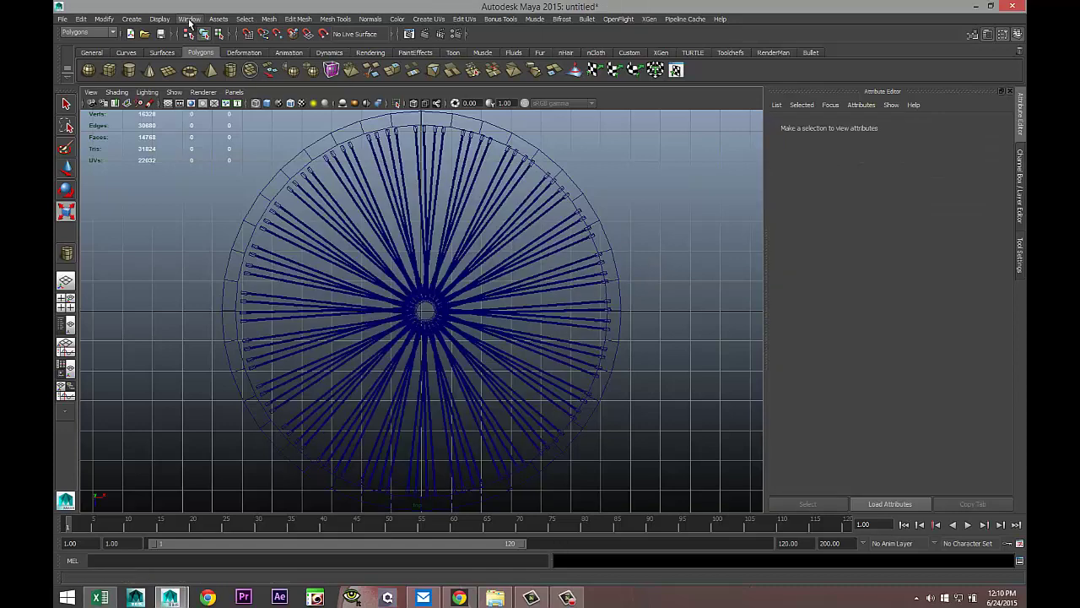
Select the whole hub-and-spokes group pPipe2 and move it to about -0.155 in X, centring it inside the rim
left_click(189, 19)
left_click(231, 104)
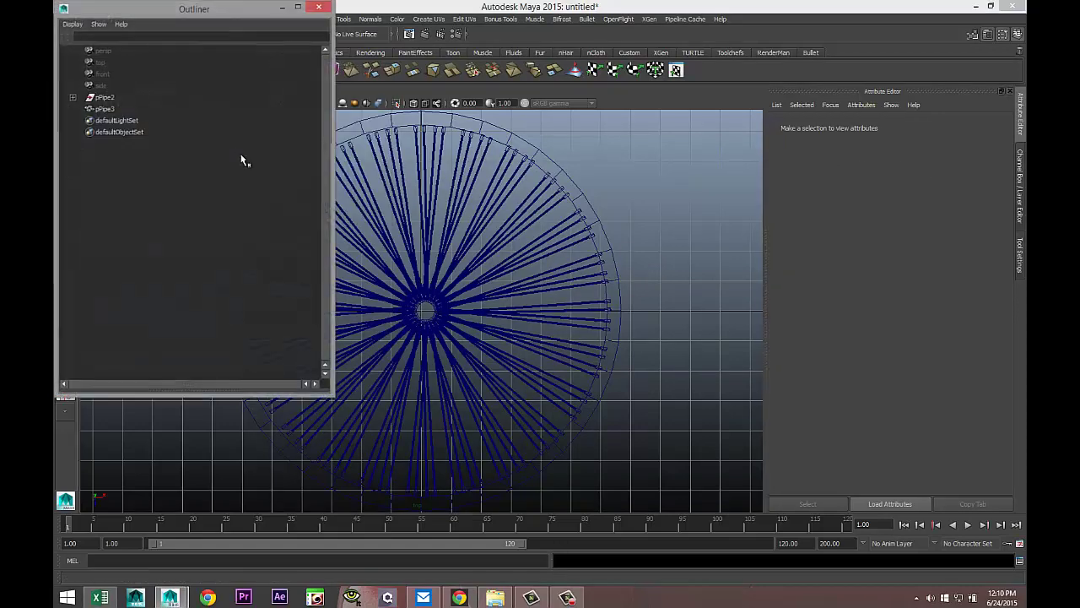
left_click(104, 98)
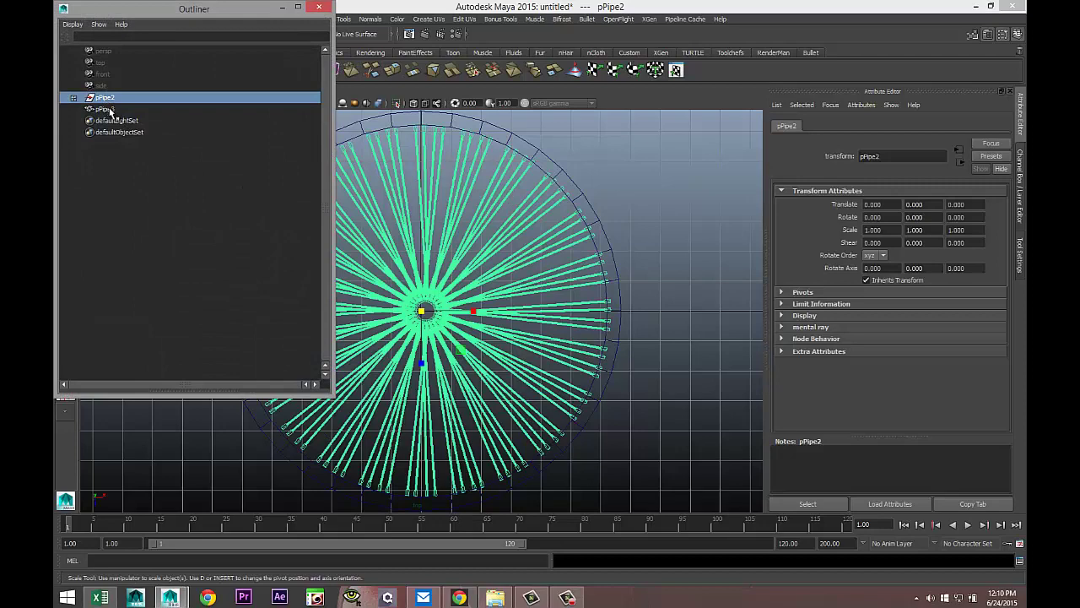
left_click(282, 7)
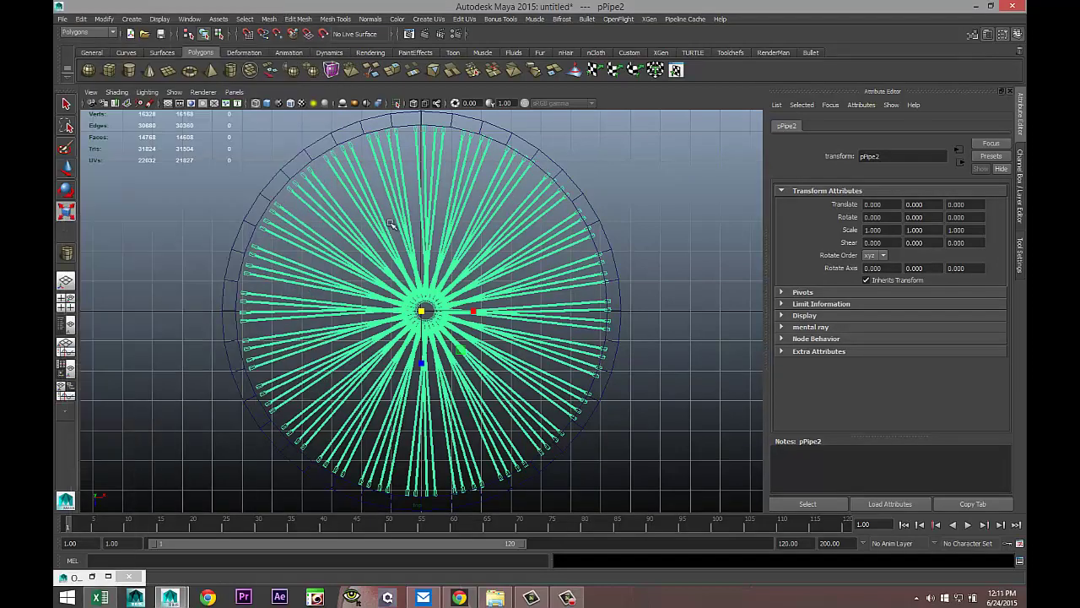
key("w")
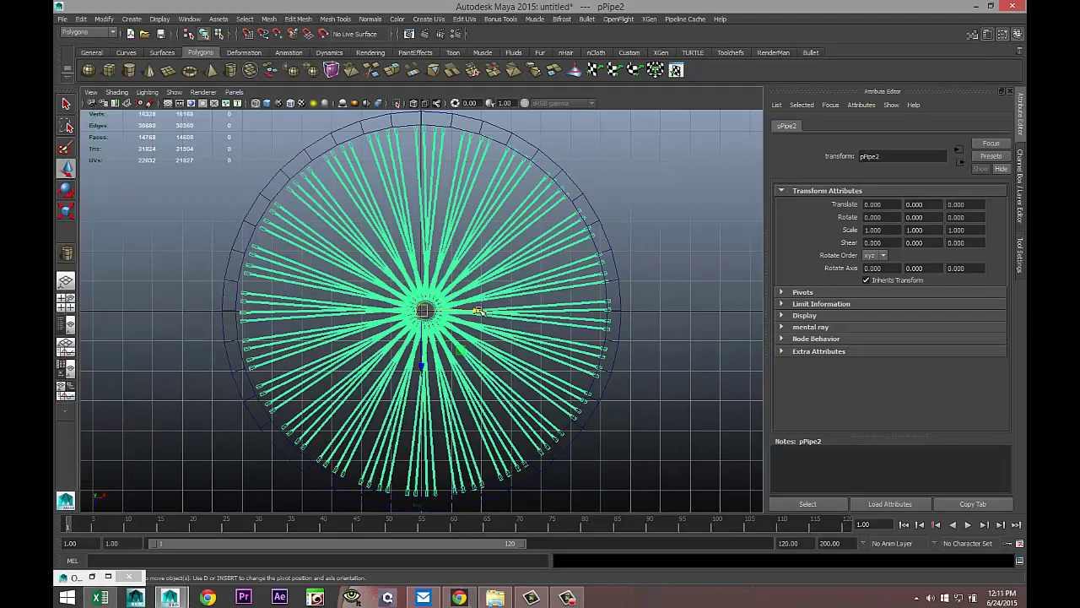
left_click_drag(478, 312, 473, 312)
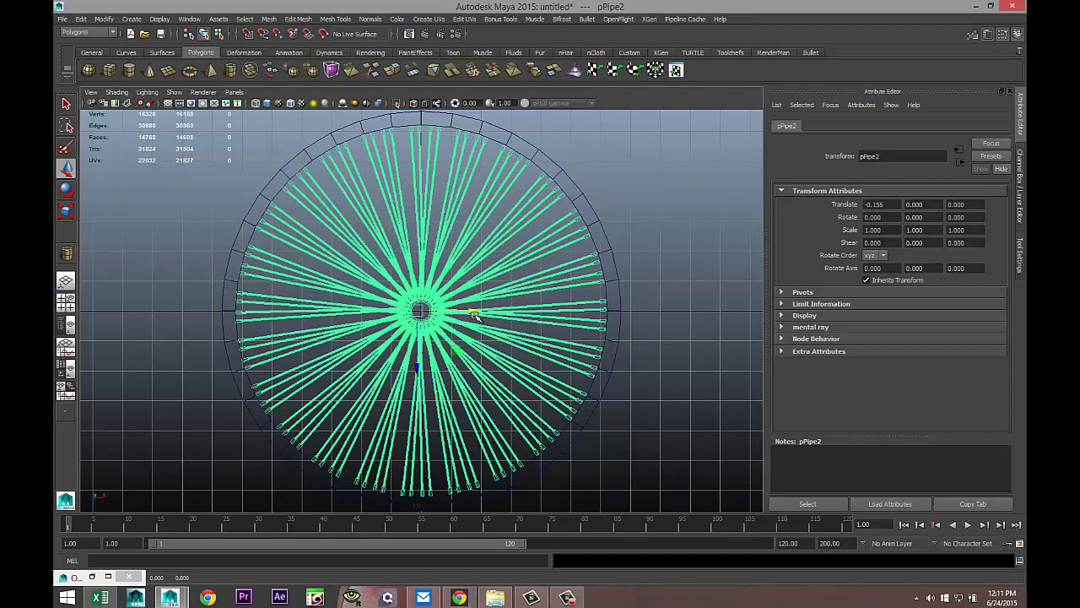
Fine-tune the rim pipe's uniform scale to about 0.458 around the spoke ends
left_click(606, 233)
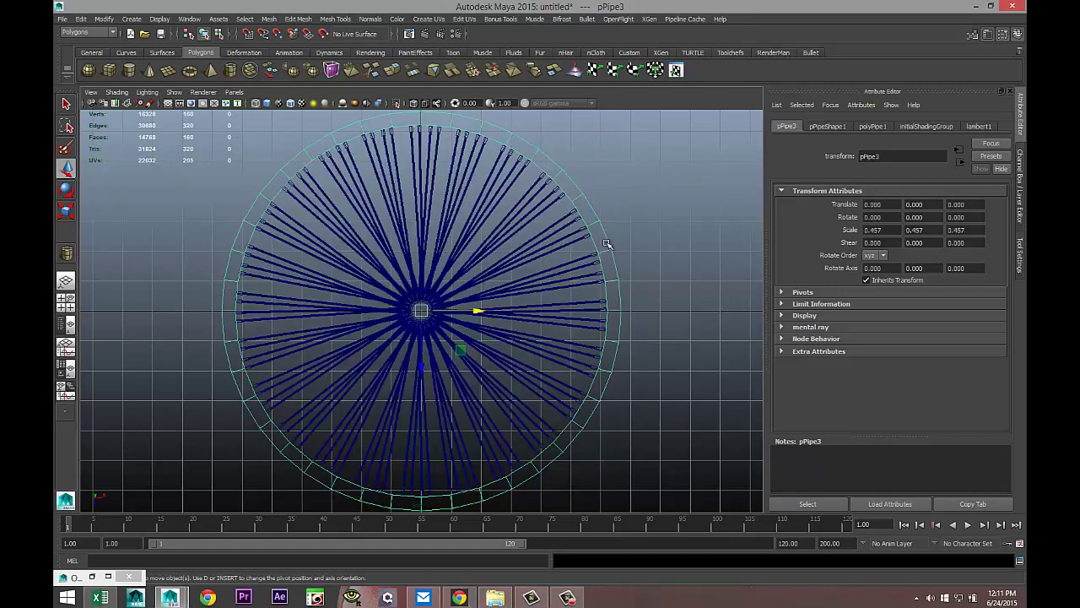
key("r")
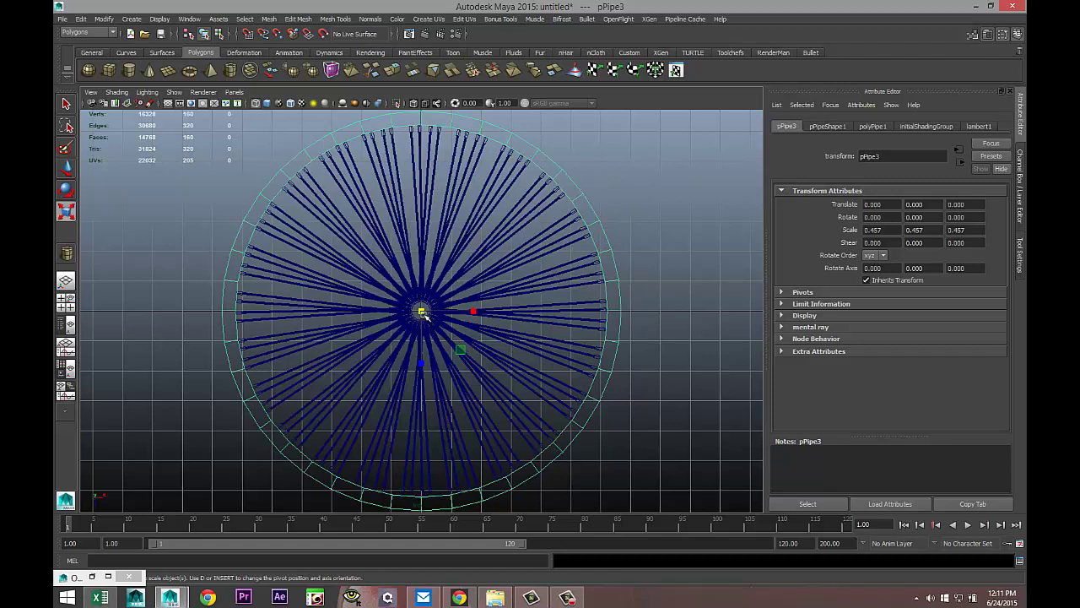
left_click_drag(422, 312, 422, 313)
In the perspective view, scale the rim pipe down along its vertical axis to make a much shallower band
middle_click_drag(531, 398, 556, 318, "alt")
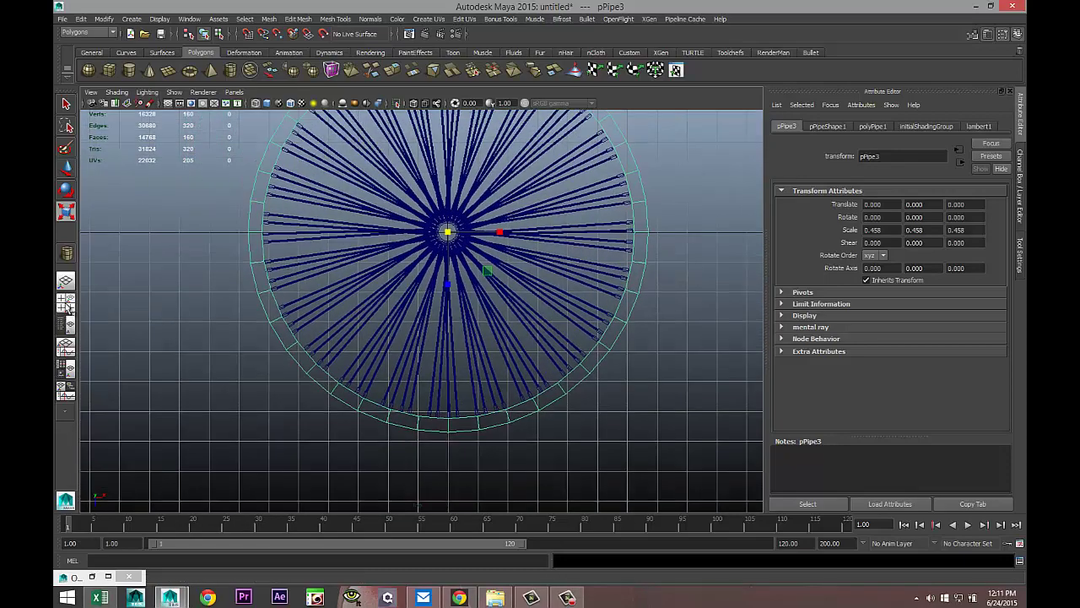
left_click(66, 305)
key("space")
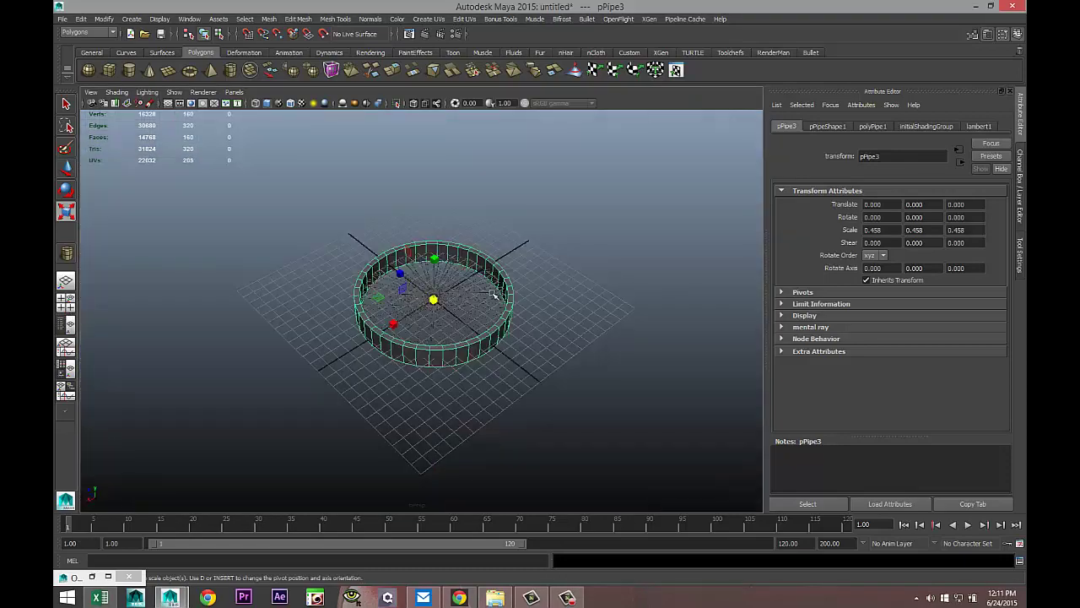
scroll(503, 394, "up", 6)
left_click_drag(441, 466, 447, 444, "alt")
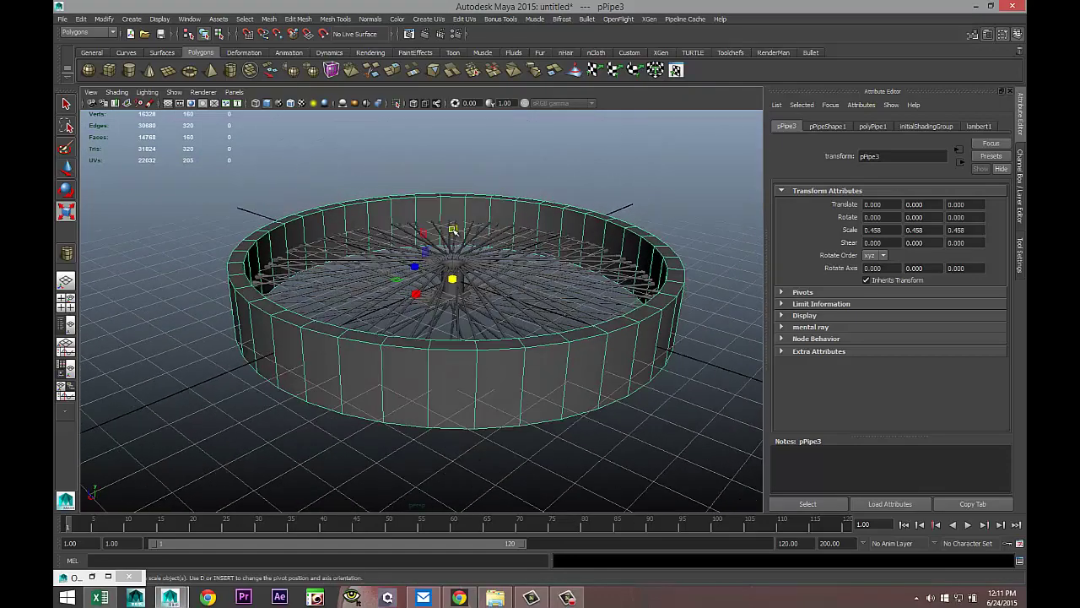
left_click_drag(453, 229, 455, 266)
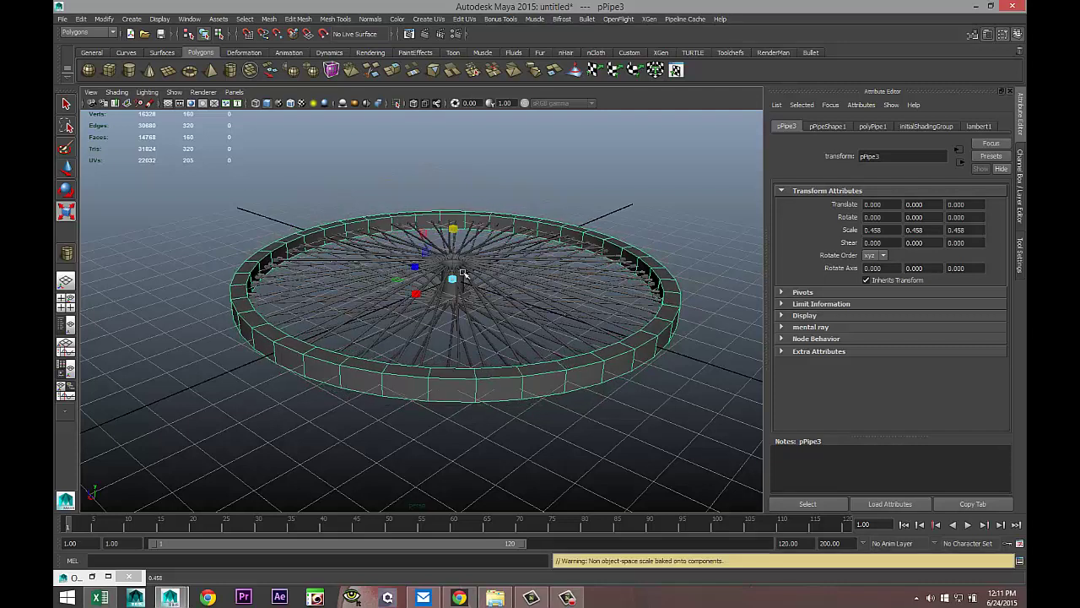
Thin the rim pipe to a thickness of 0.4
left_click(873, 125)
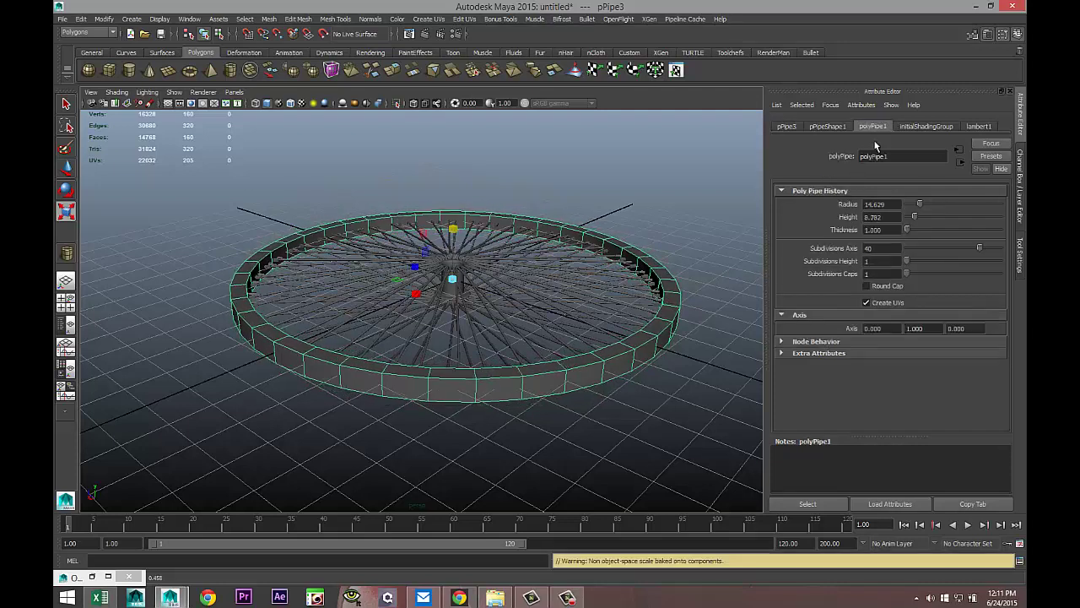
left_click(895, 230)
type("0.5")
key("Return")
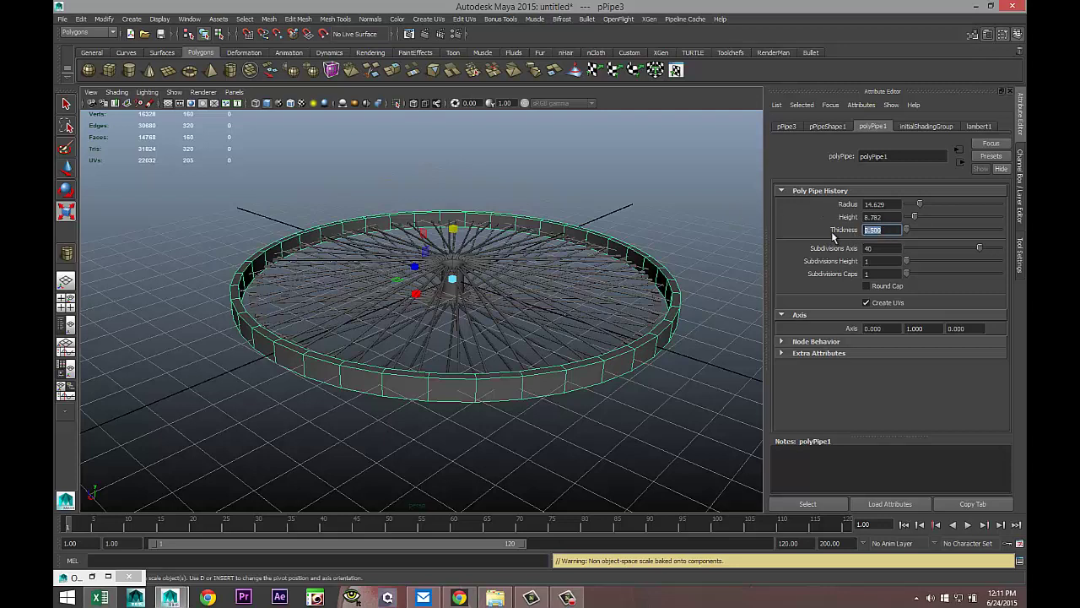
type("0.4")
key("Return")
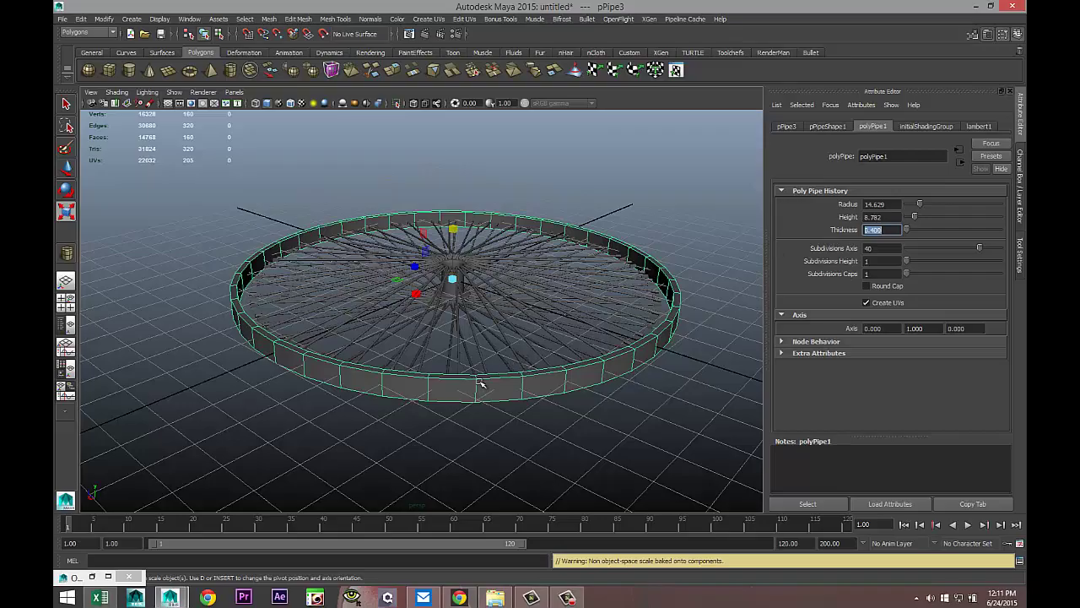
Insert two evenly spaced edge loops around the rim's outer wall with the Insert Edge Loop Tool's multiple edge loops option
left_click_drag(479, 384, 510, 401, "alt")
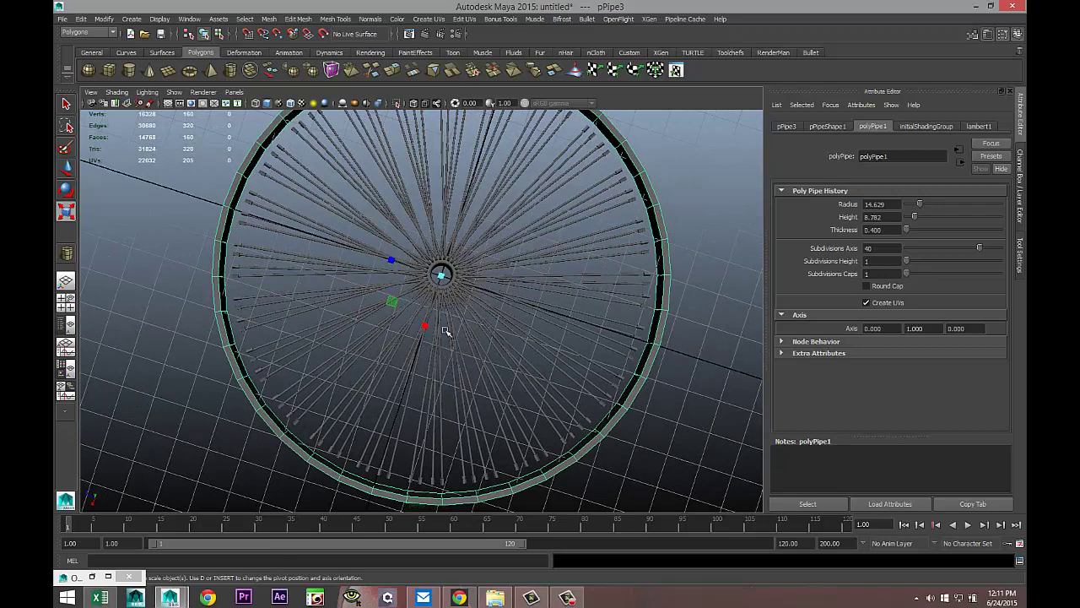
left_click_drag(441, 276, 450, 241)
scroll(429, 286, "up", 5)
left_click(336, 19)
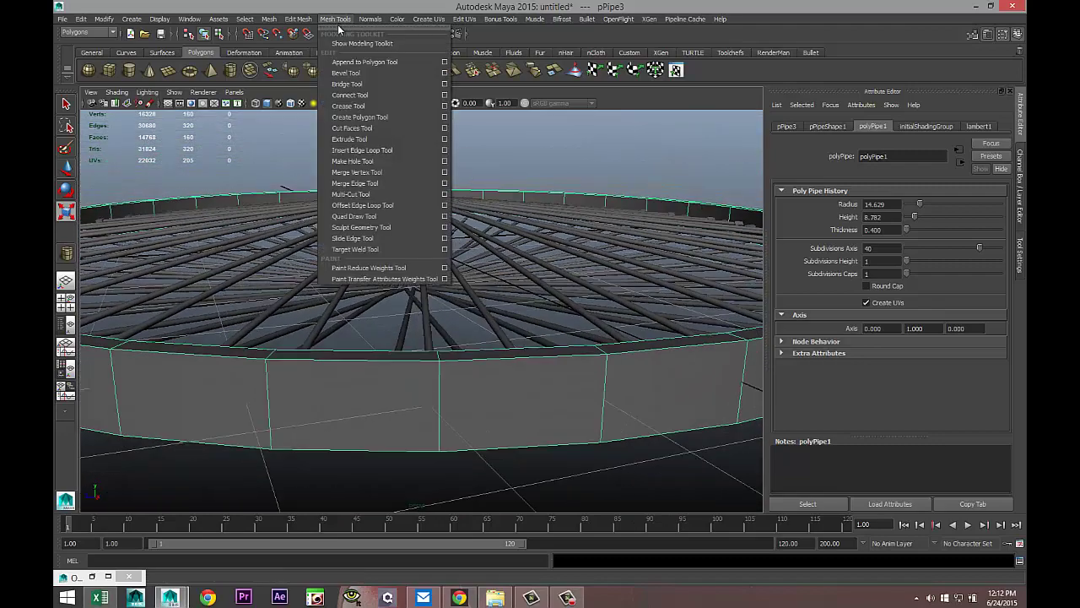
left_click(444, 152)
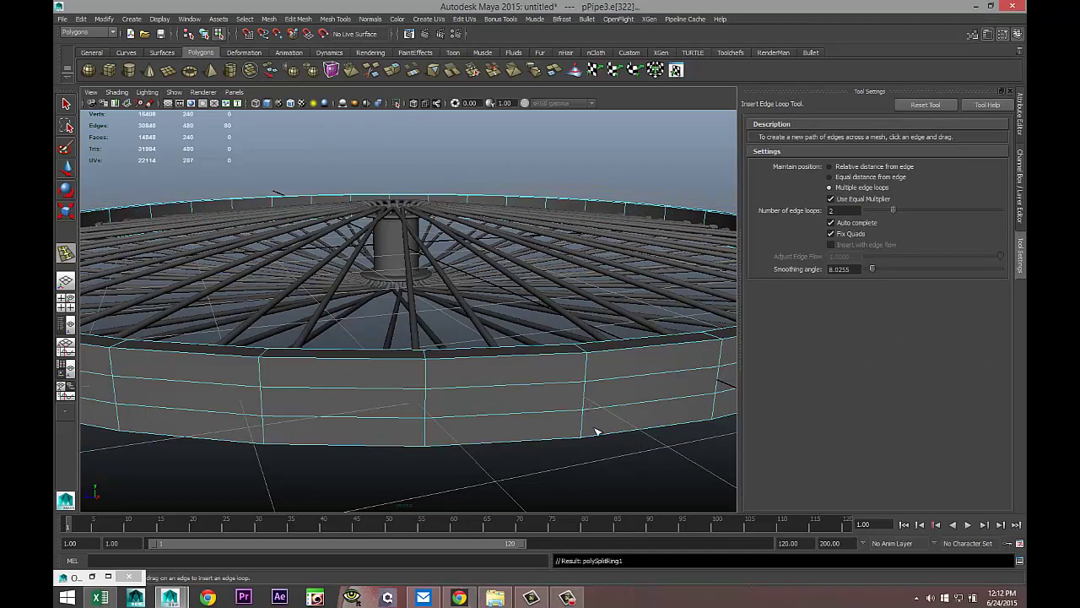
Scale the two new edge loops apart along the vertical axis until they sit close to the rim's upper and lower edges
key("r")
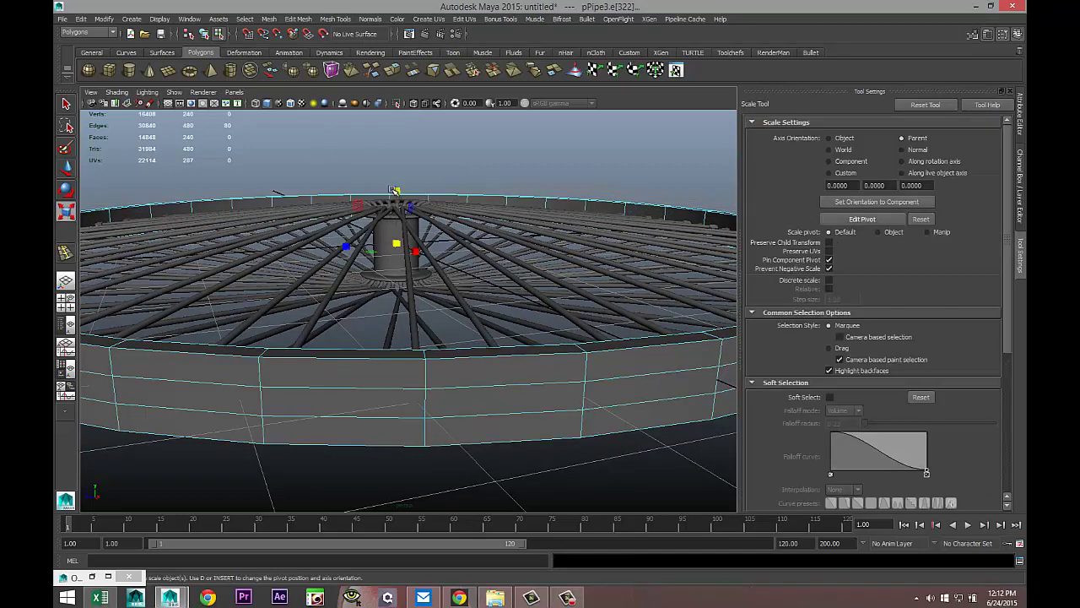
left_click_drag(395, 186, 397, 110)
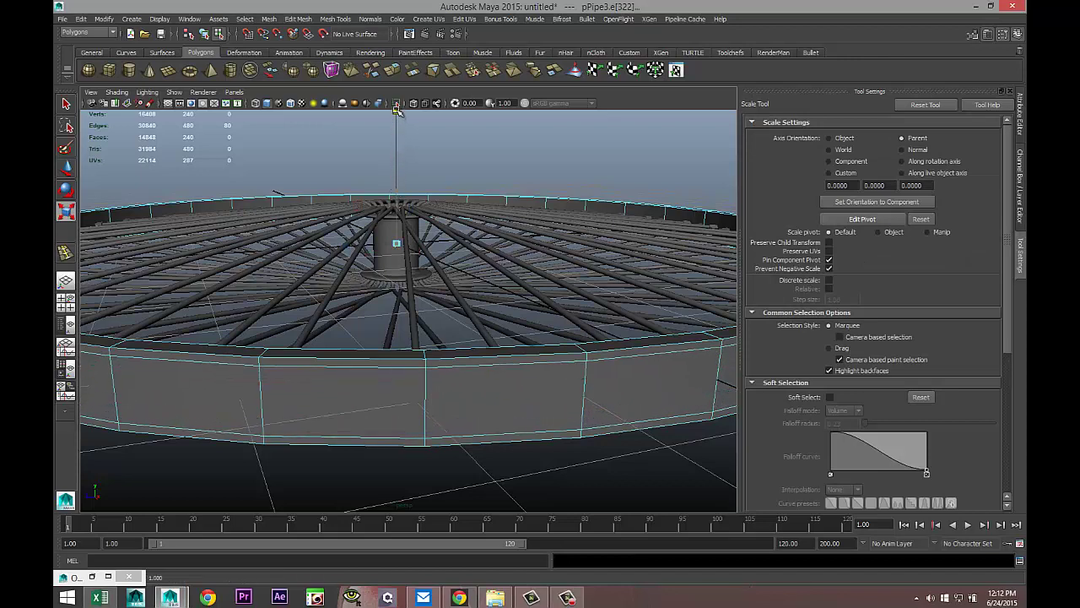
left_click(523, 463)
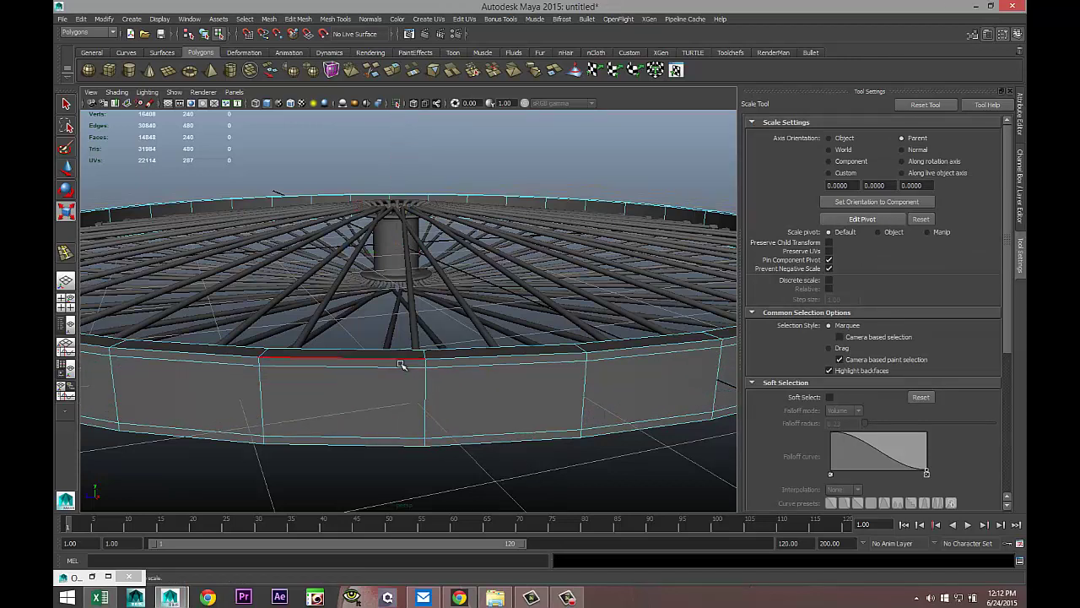
Select the narrow face loops along the upper and lower edges of the rim's outer wall and extrude them outward with thickness 0.2
mouse_move(401, 365)
right_mouse_down()
mouse_move(405, 351)
mouse_move(381, 366)
right_mouse_up()
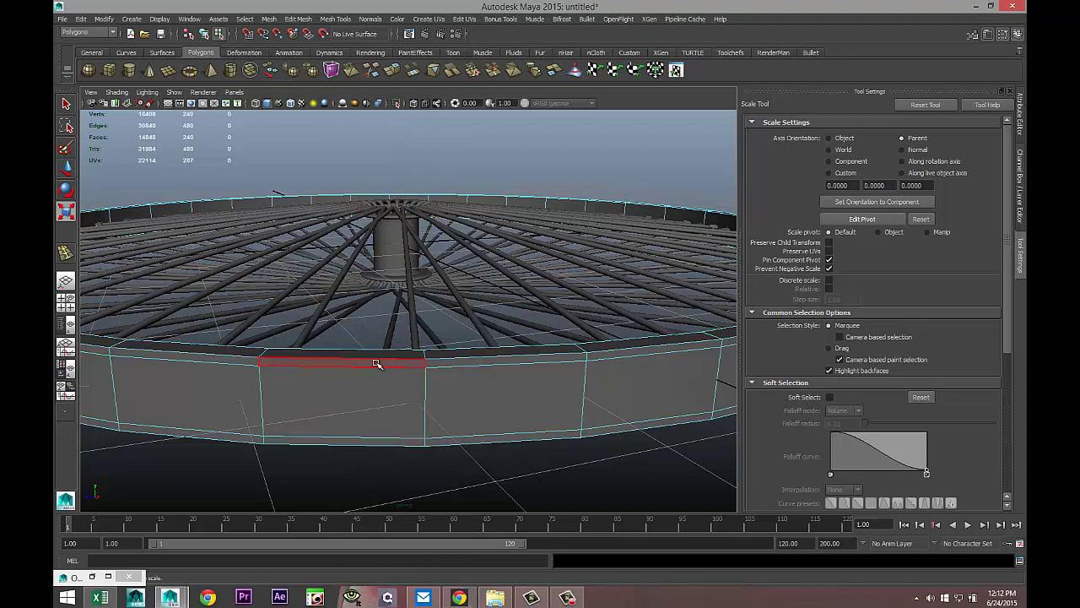
left_click(349, 365)
double_click(242, 362, "shift")
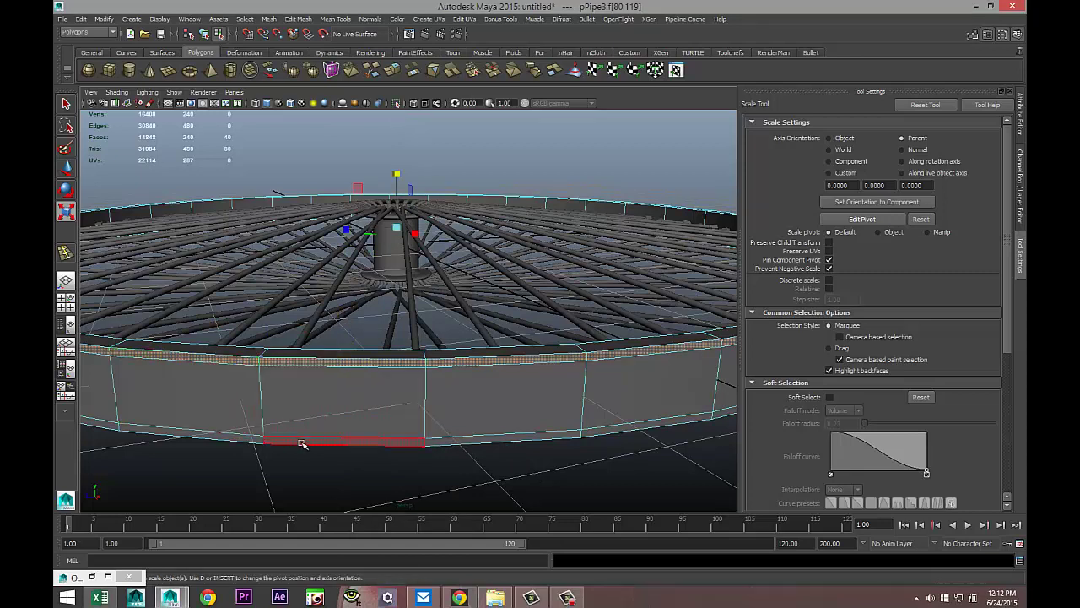
double_click(245, 437, "shift")
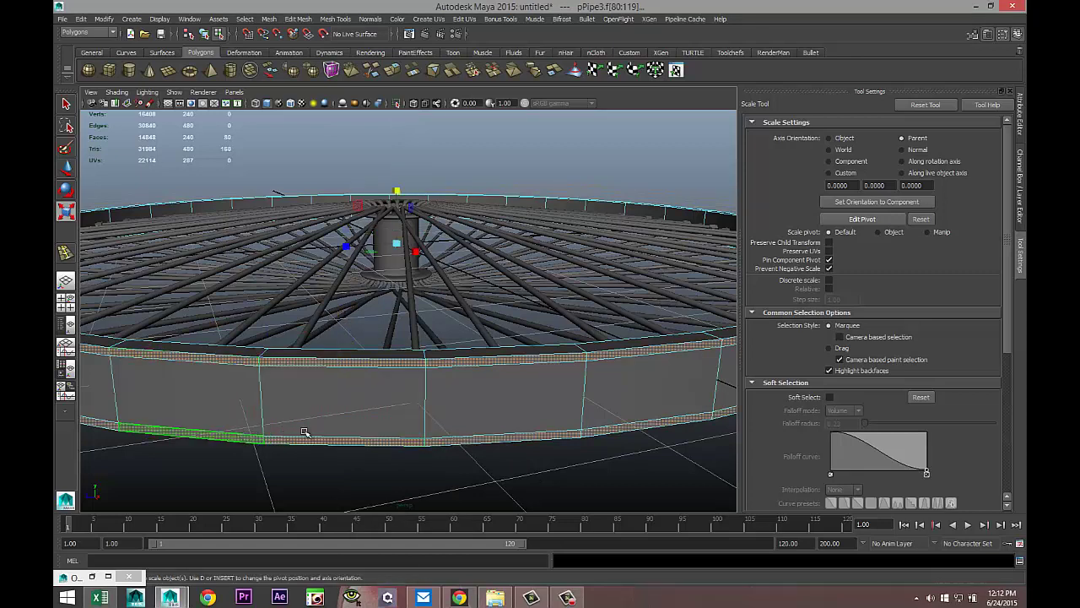
left_click(303, 20)
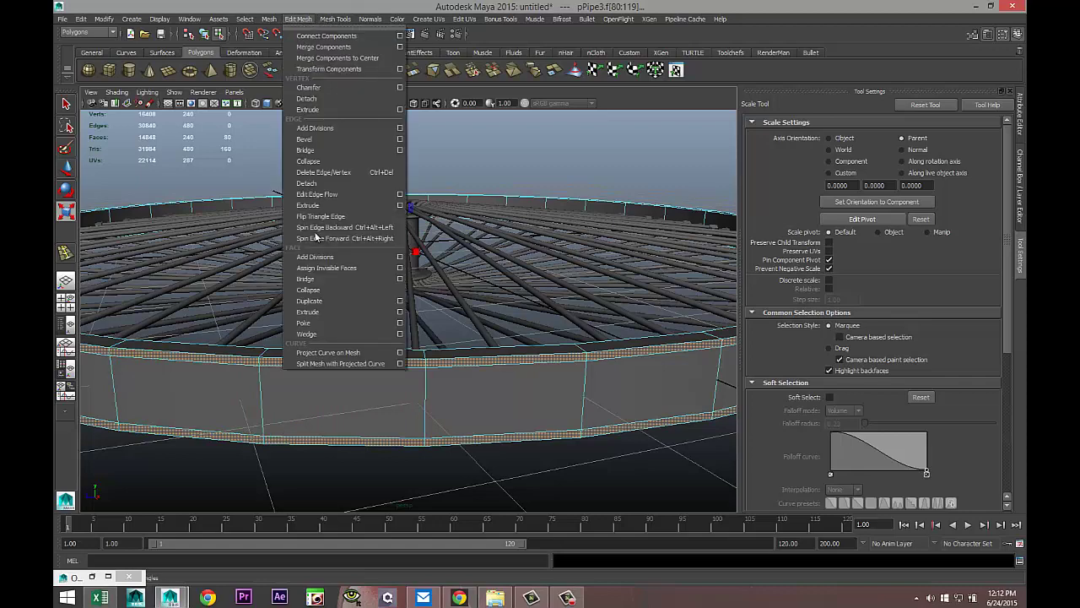
left_click(346, 311)
key("f")
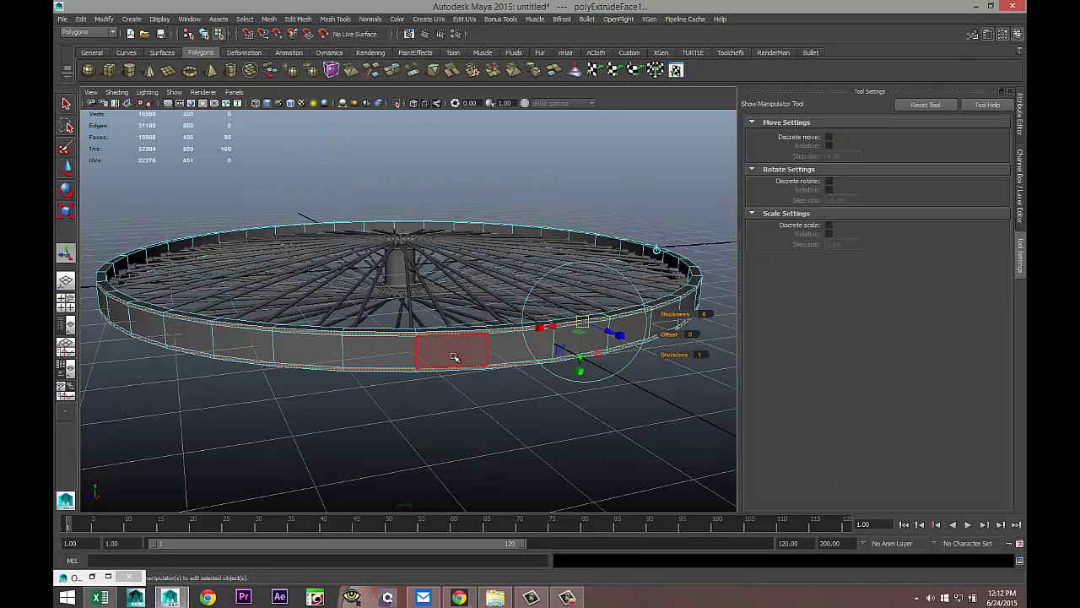
left_click_drag(632, 310, 638, 310)
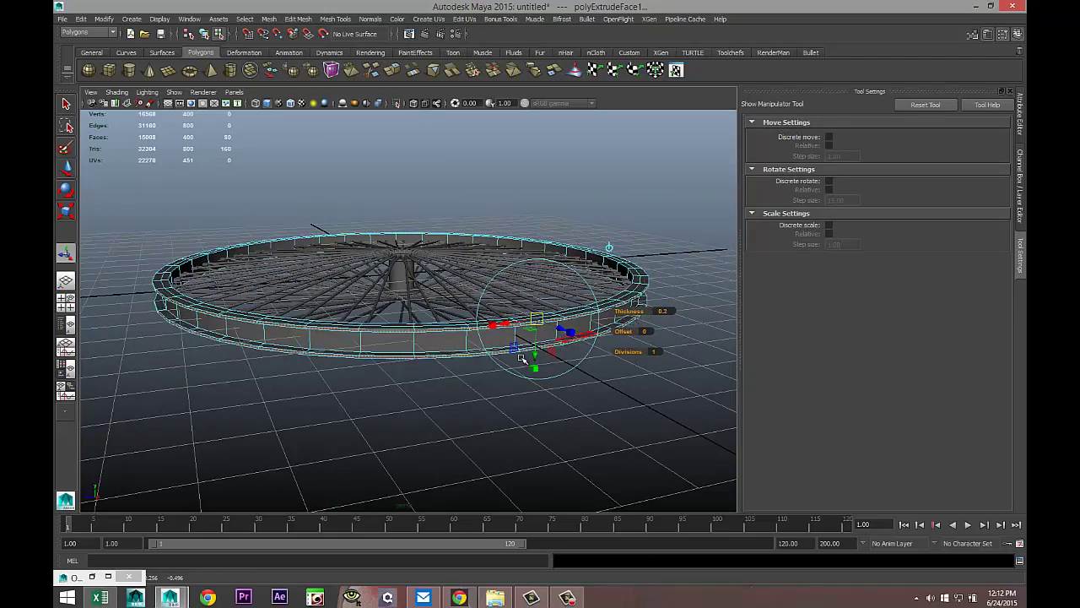
Reduce the thickness of the extruded rim lips, trying 0.05 and settling on 0.08
left_click_drag(369, 362, 452, 389, "alt")
scroll(471, 380, "up", 3)
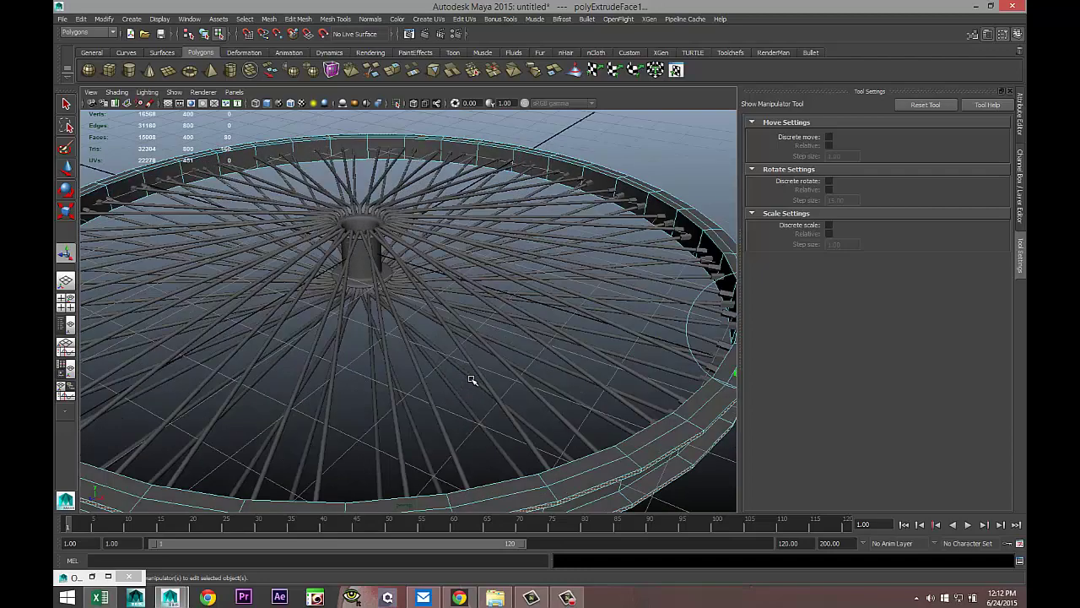
middle_click_drag(567, 373, 304, 316, "alt")
right_click_drag(453, 369, 488, 357, "alt")
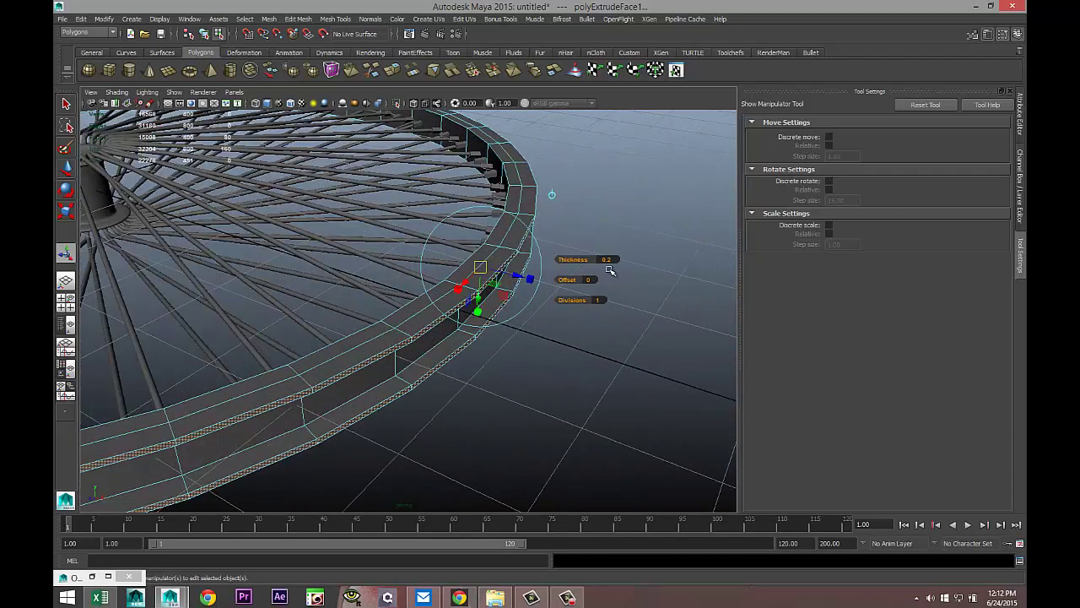
left_click(616, 259)
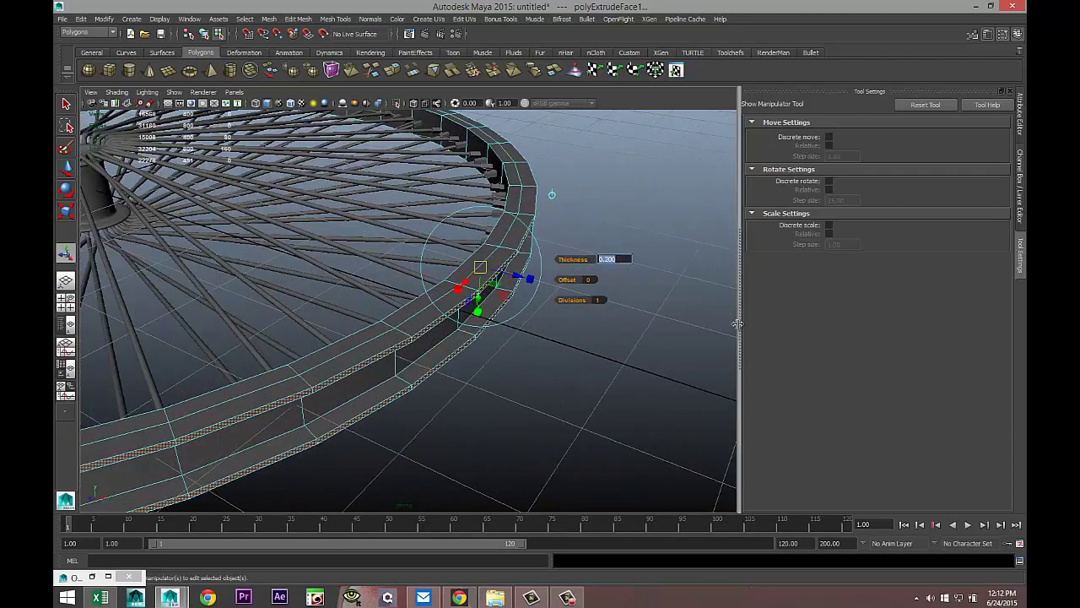
key("Return")
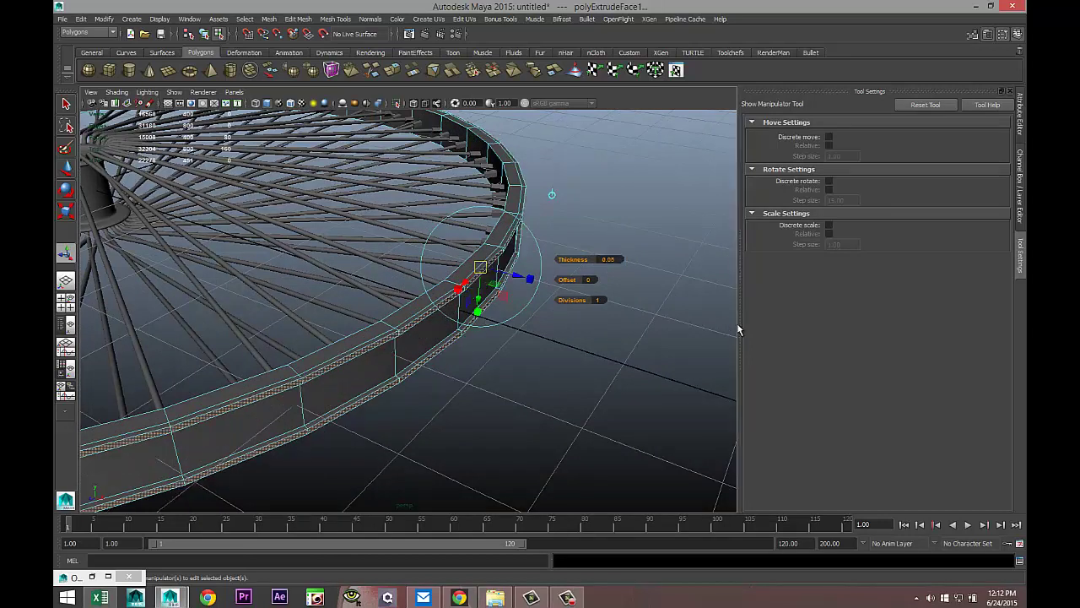
left_click(608, 260)
key("Return")
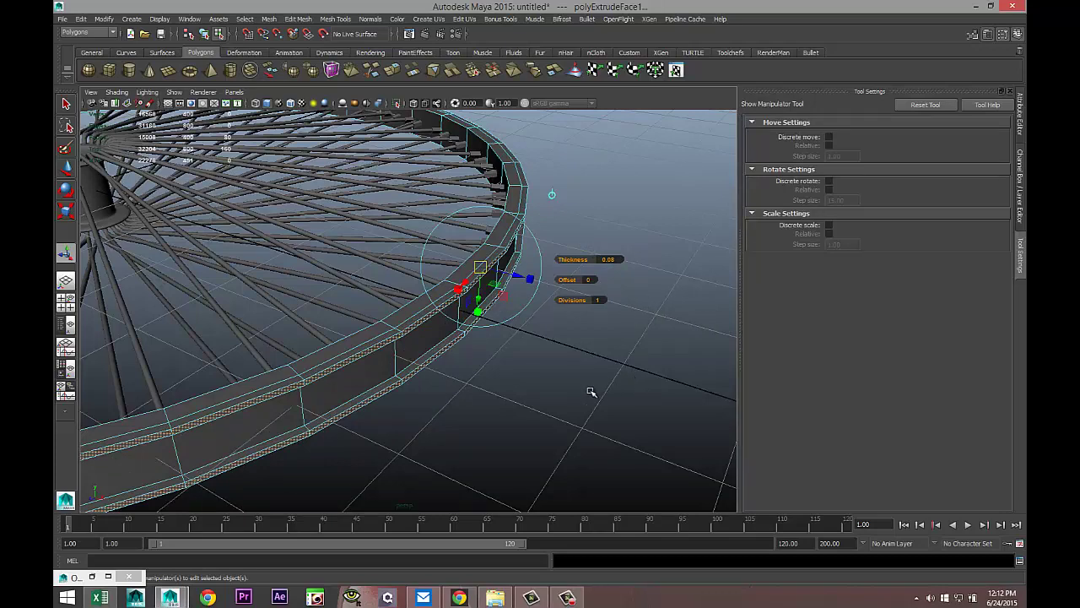
Scale the extruded lip faces slightly apart along the vertical axis
key("r")
scroll(413, 340, "down", 5)
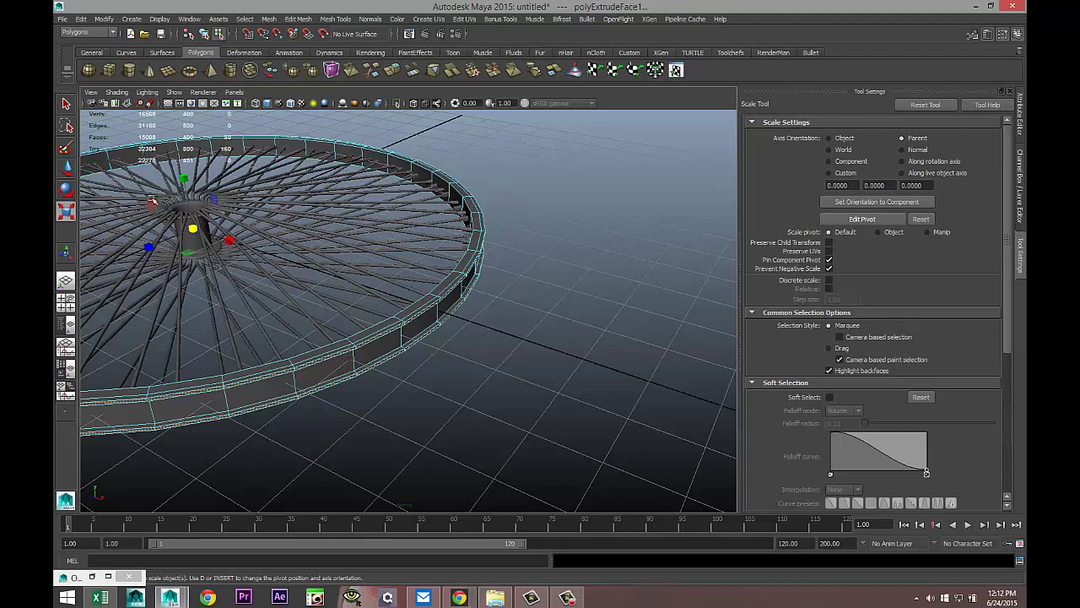
left_click_drag(182, 177, 182, 177)
middle_click_drag(182, 177, 182, 175)
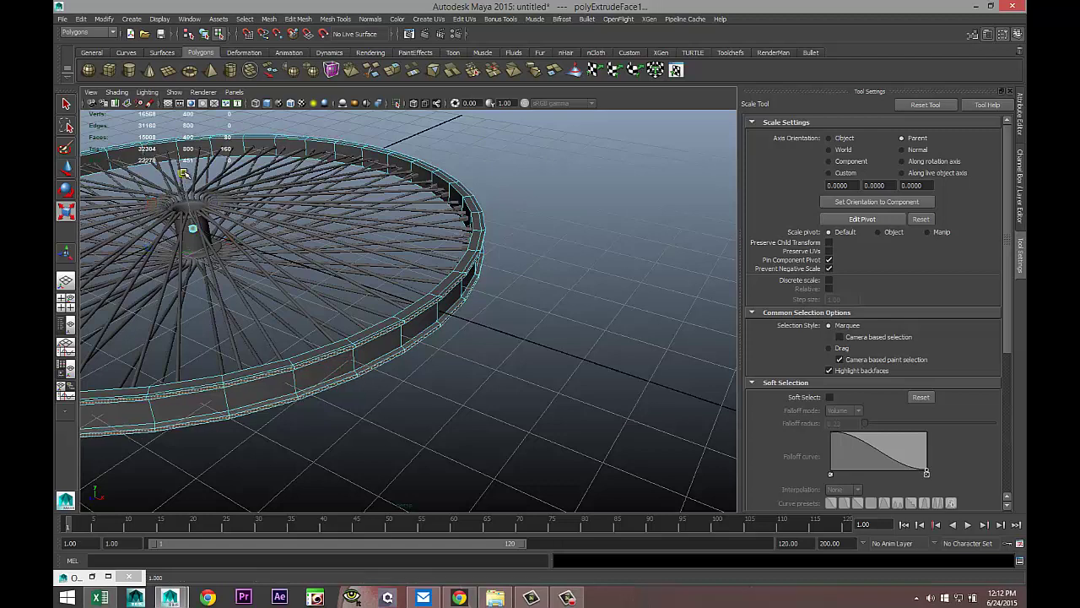
scroll(436, 359, "up", 3)
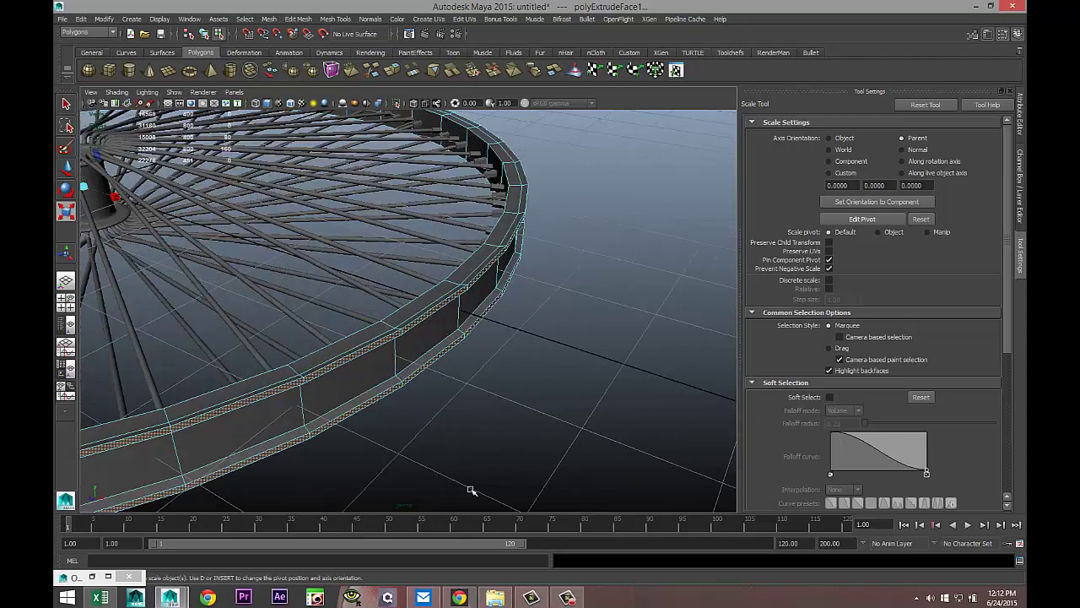
Return the rim to object mode, turn on its smooth mesh preview, deselect it and inspect the whole wheel
left_click_drag(477, 490, 675, 468, "alt")
right_click_drag(525, 370, 571, 307)
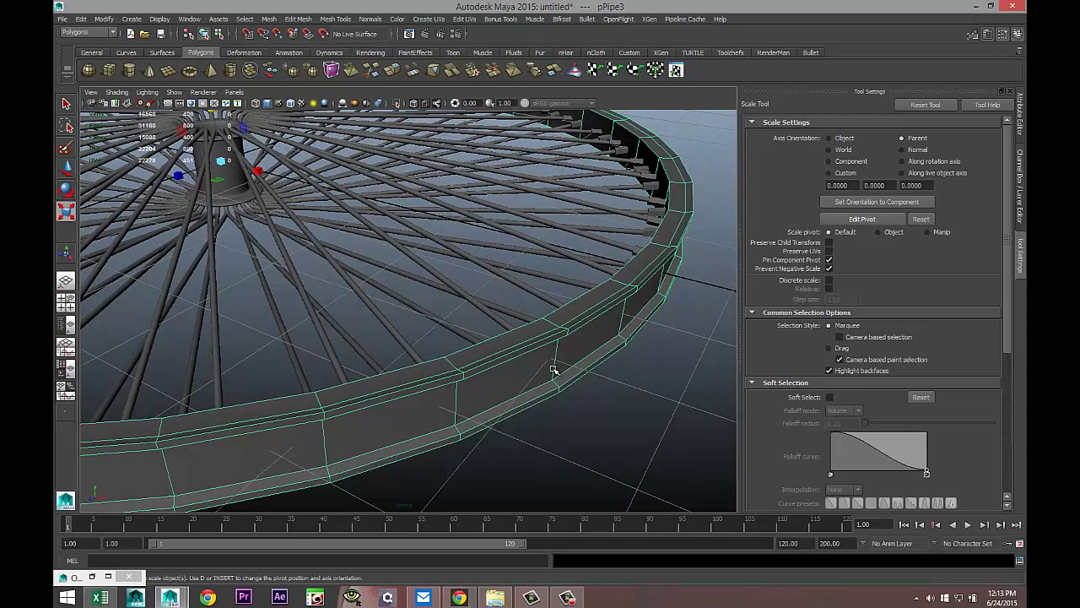
key("3")
left_click(586, 432)
left_click_drag(479, 417, 453, 413, "alt")
scroll(453, 413, "down", 3)
middle_click_drag(512, 385, 547, 384, "alt")
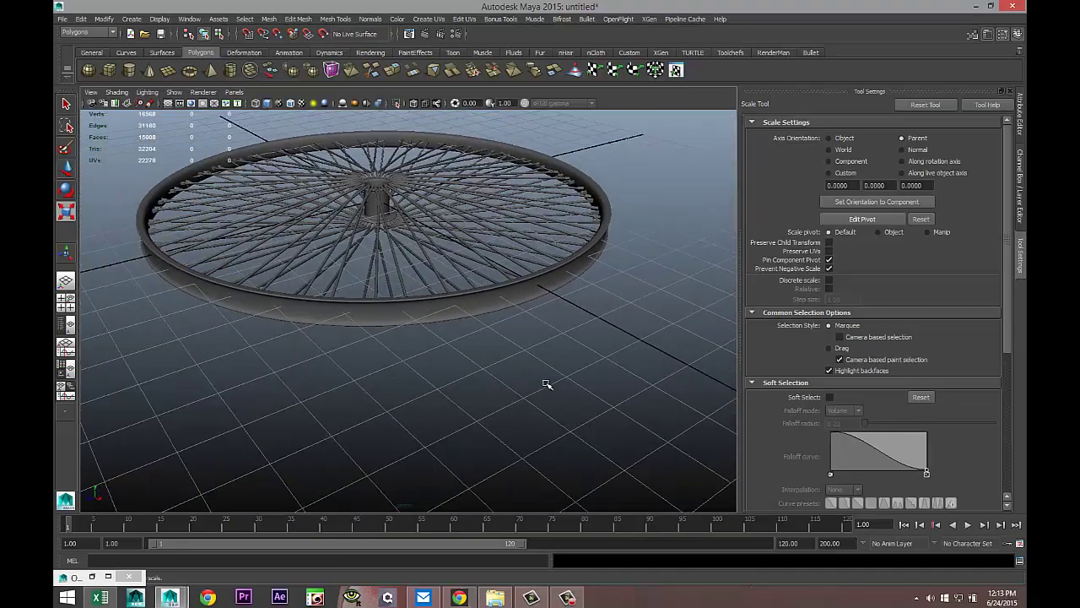
left_click_drag(547, 384, 579, 368, "alt")
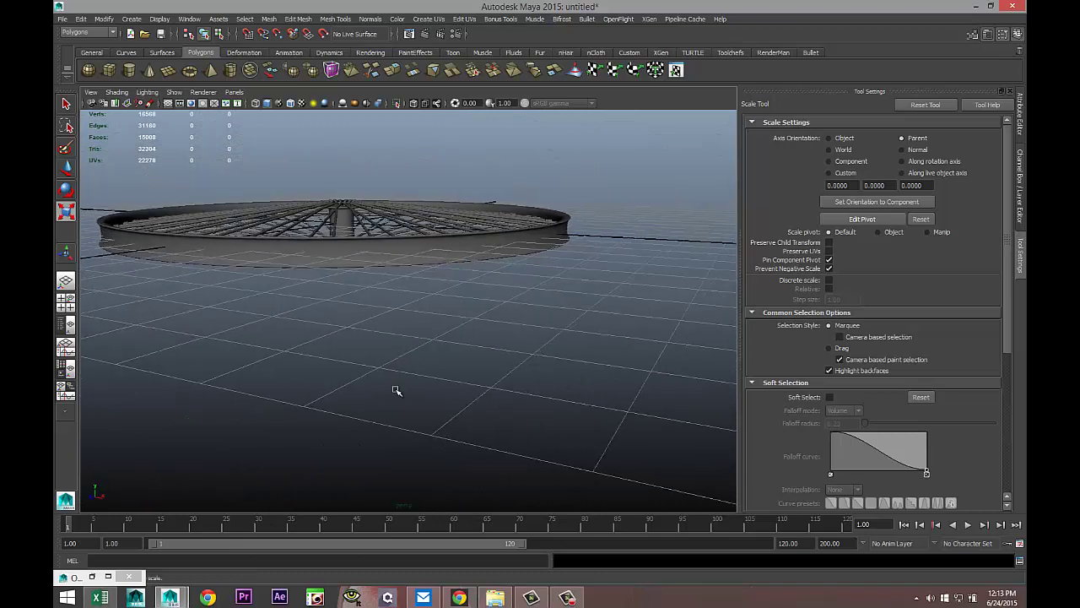
Create a large polygon torus around the wheel with a radius of about 30.6, and activate the Scale Tool
left_click(192, 75)
left_click_drag(394, 312, 918, 372, "alt")
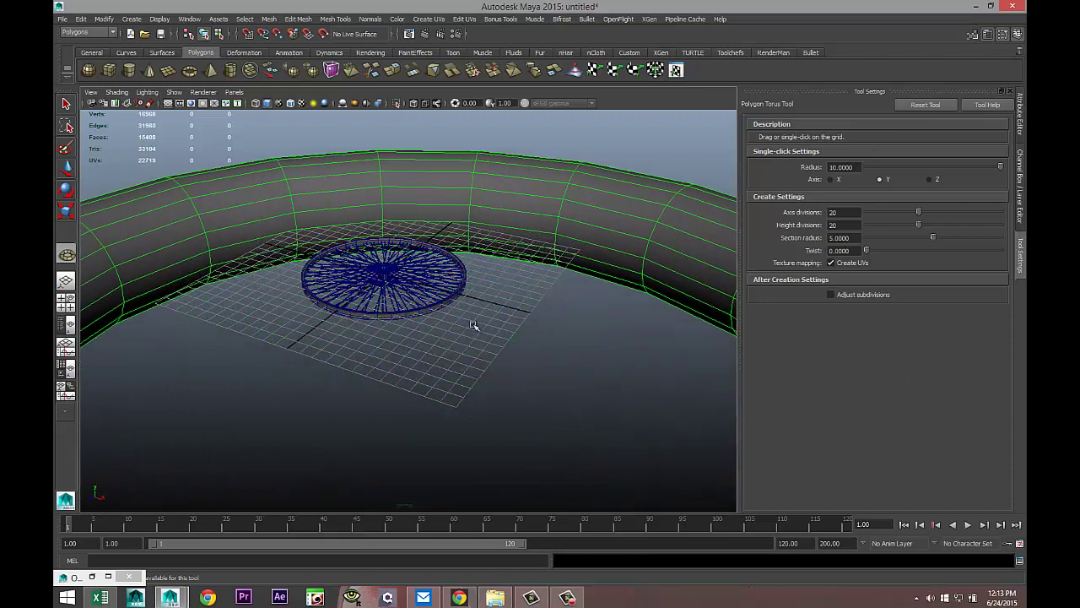
key("r")
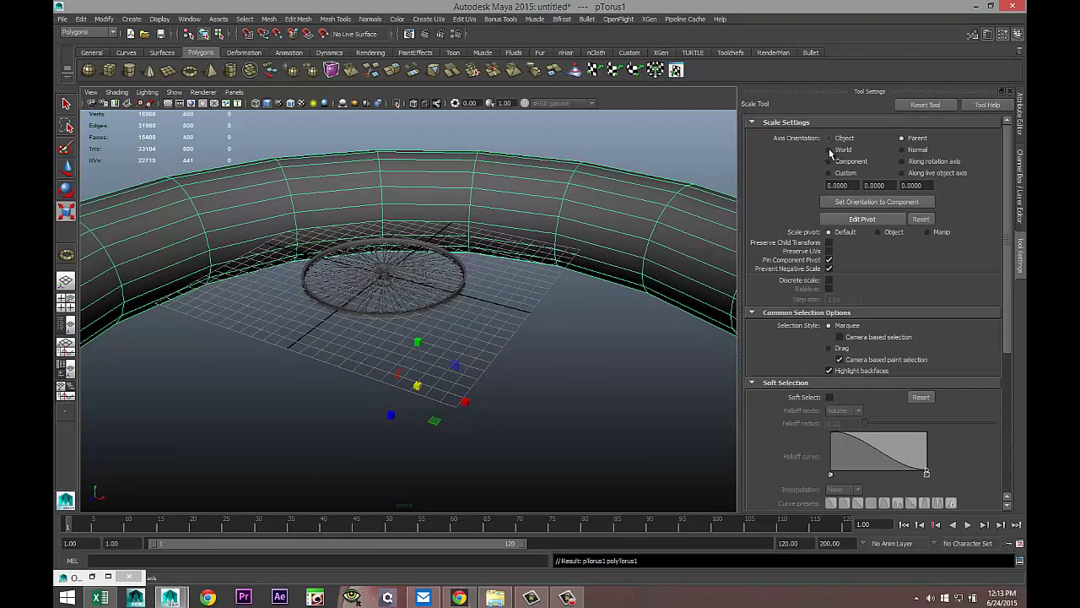
right_click_drag(663, 208, 711, 203)
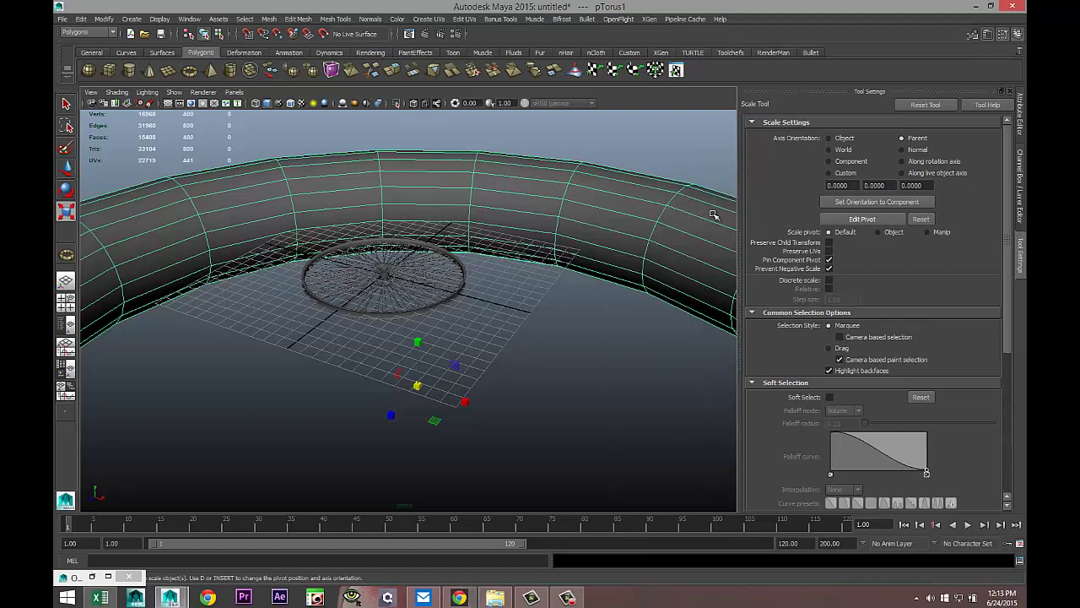
Centre the torus on the wheel by setting its X and Z translation to 0
key("ctrl+a")
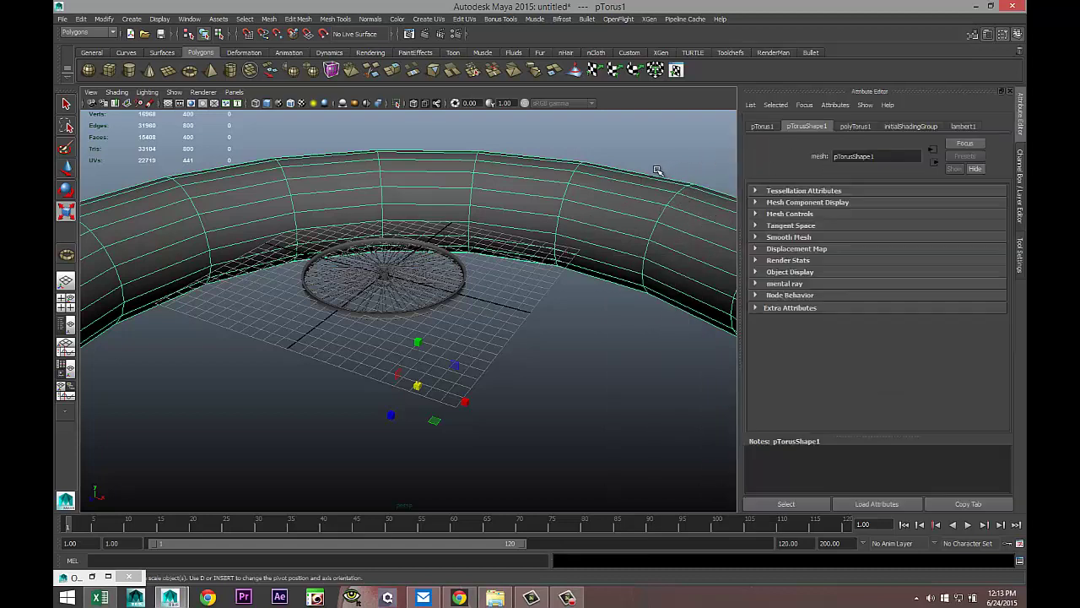
left_click(788, 127)
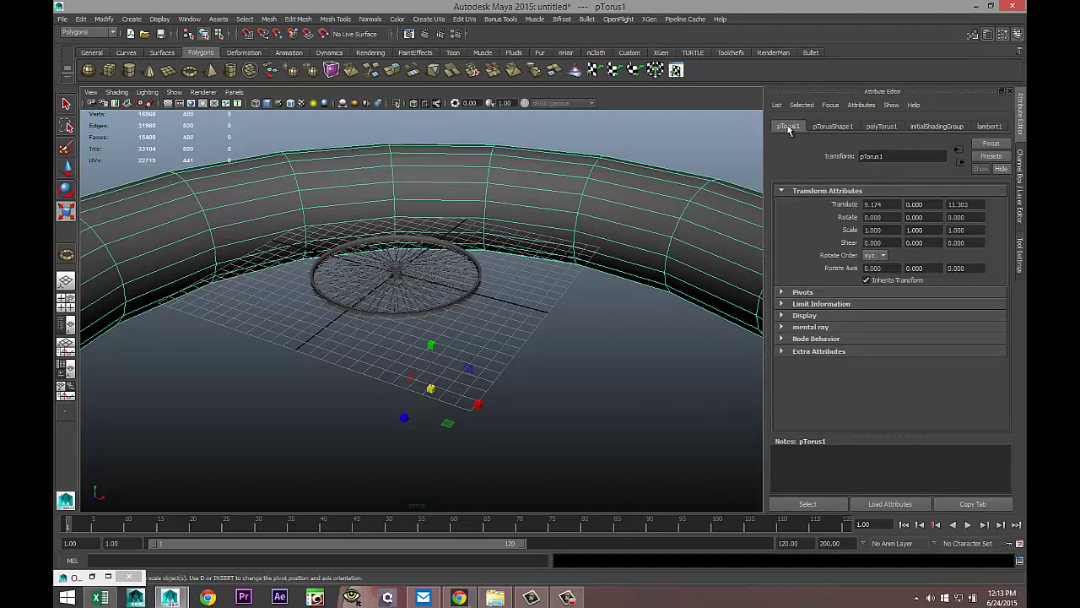
left_click(896, 205)
type("0")
key("Tab")
key("Tab")
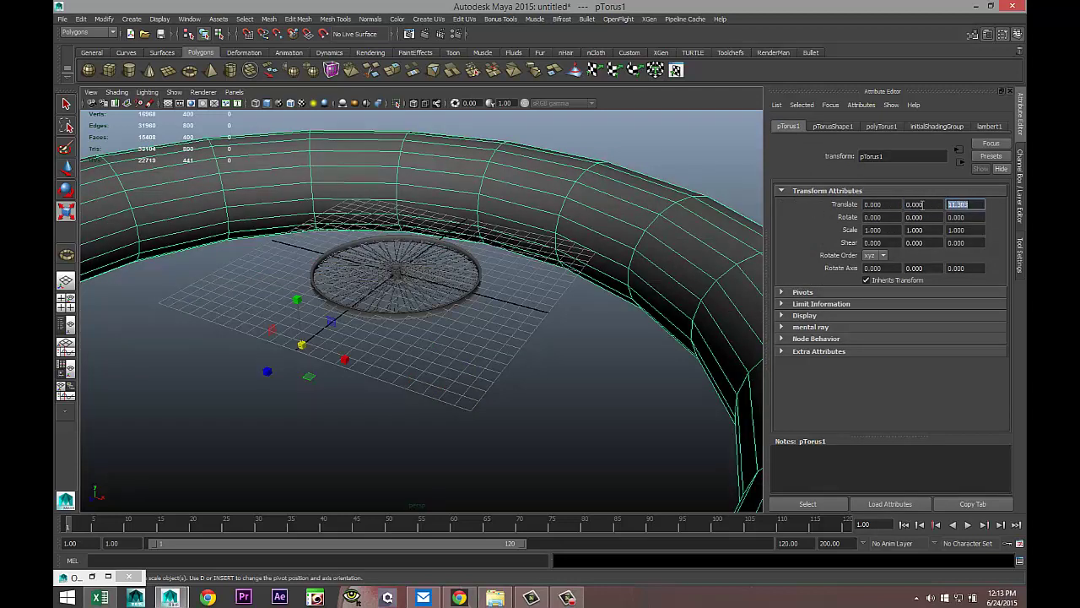
type("0")
key("Return")
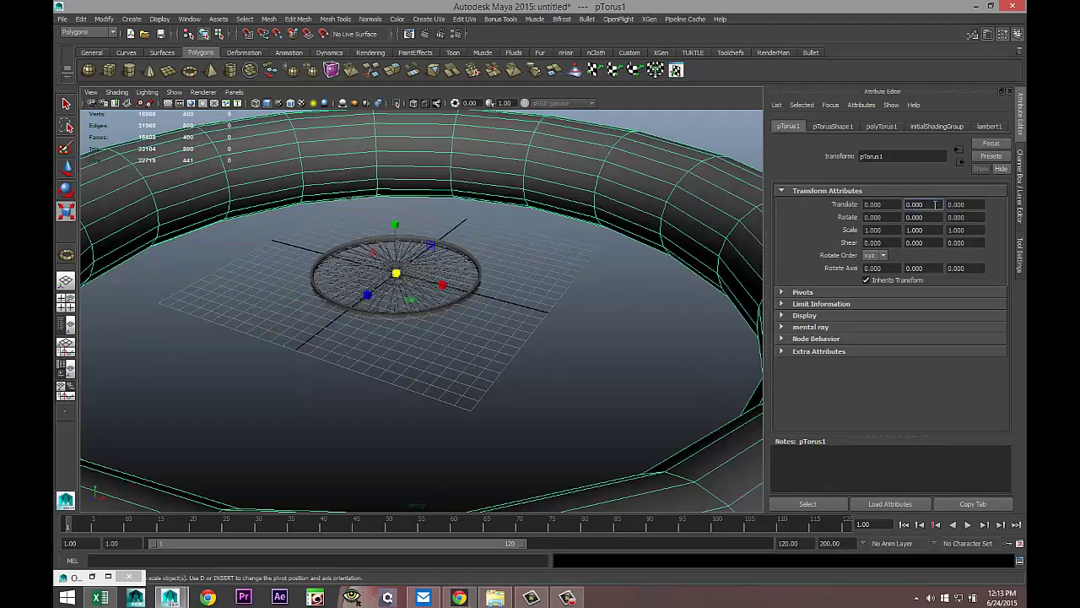
Set the torus's section radius to 1 and both its axis and height subdivisions to 30
left_click(881, 126)
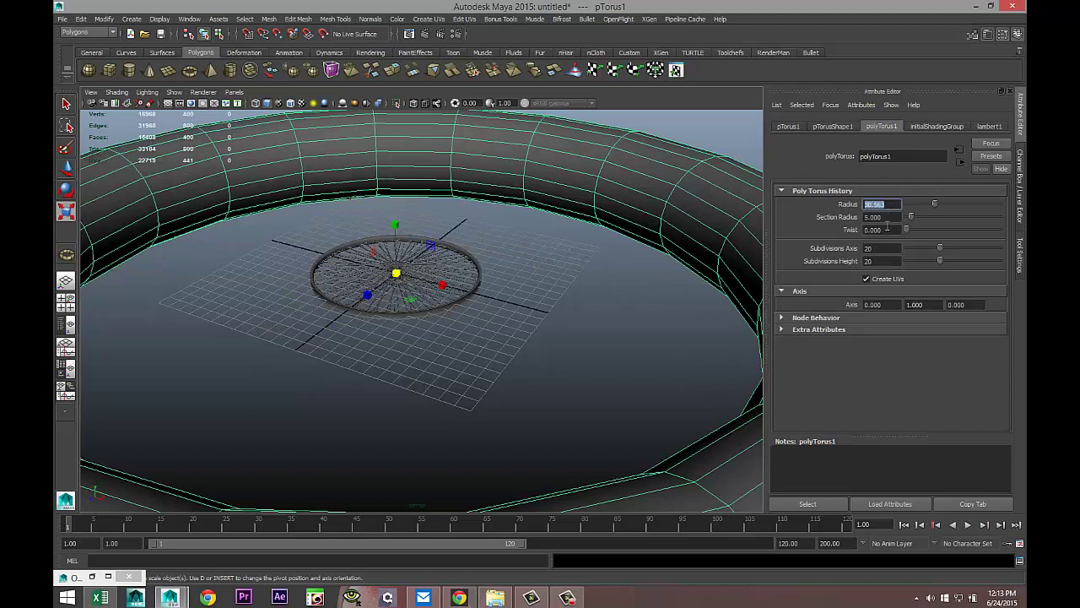
left_click(878, 217)
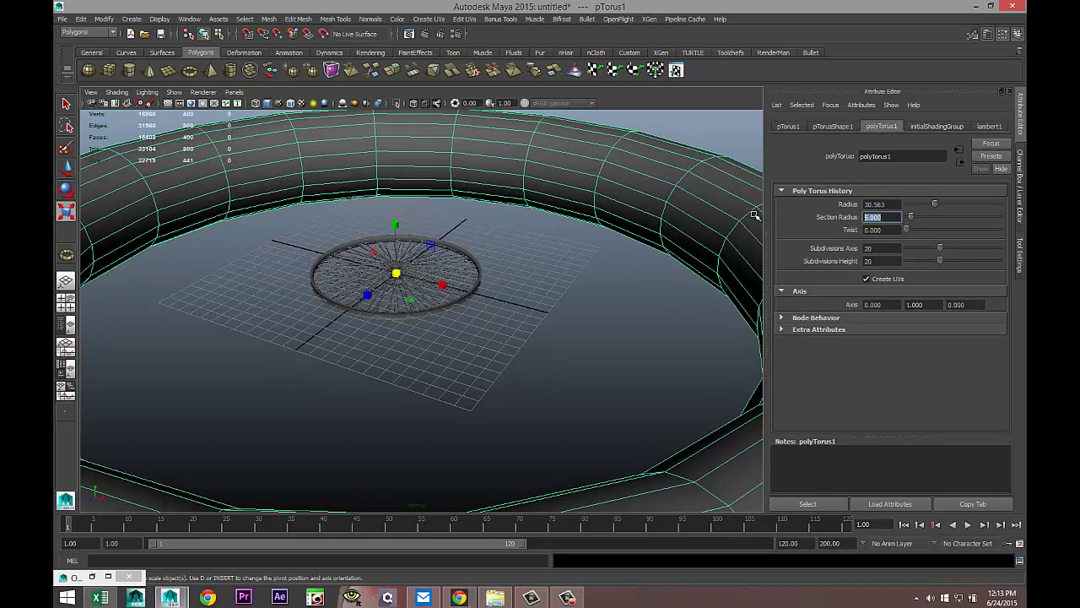
type("1")
key("Return")
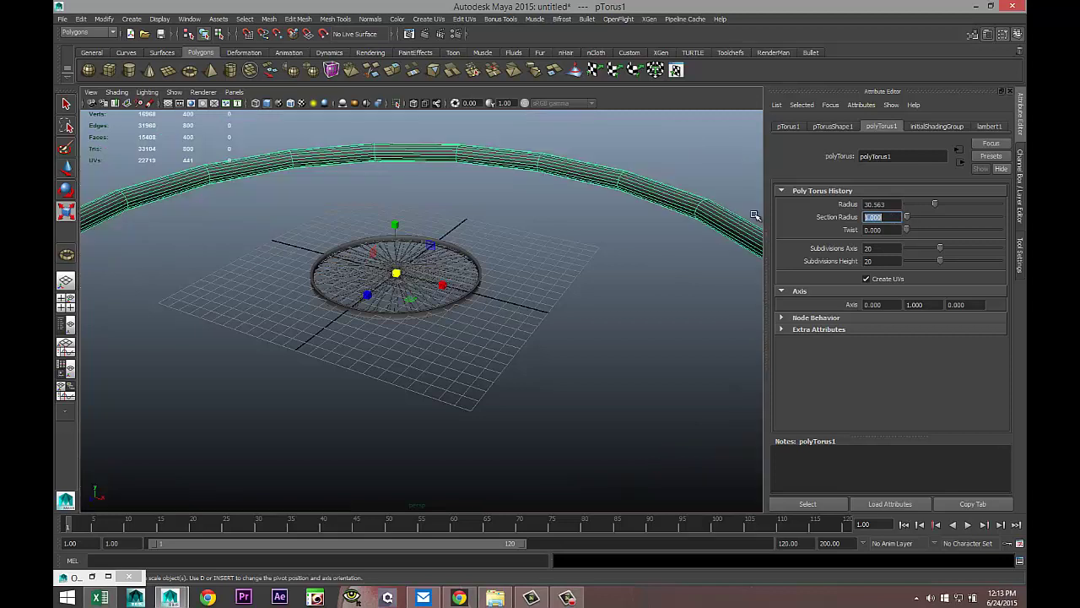
left_click(873, 248)
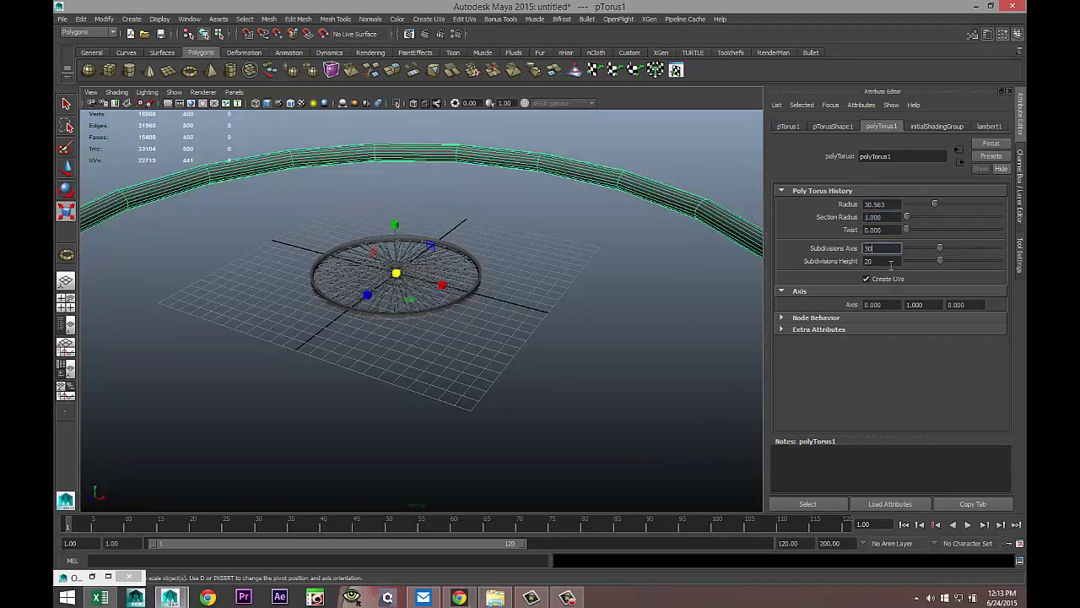
left_click(891, 263)
type("30")
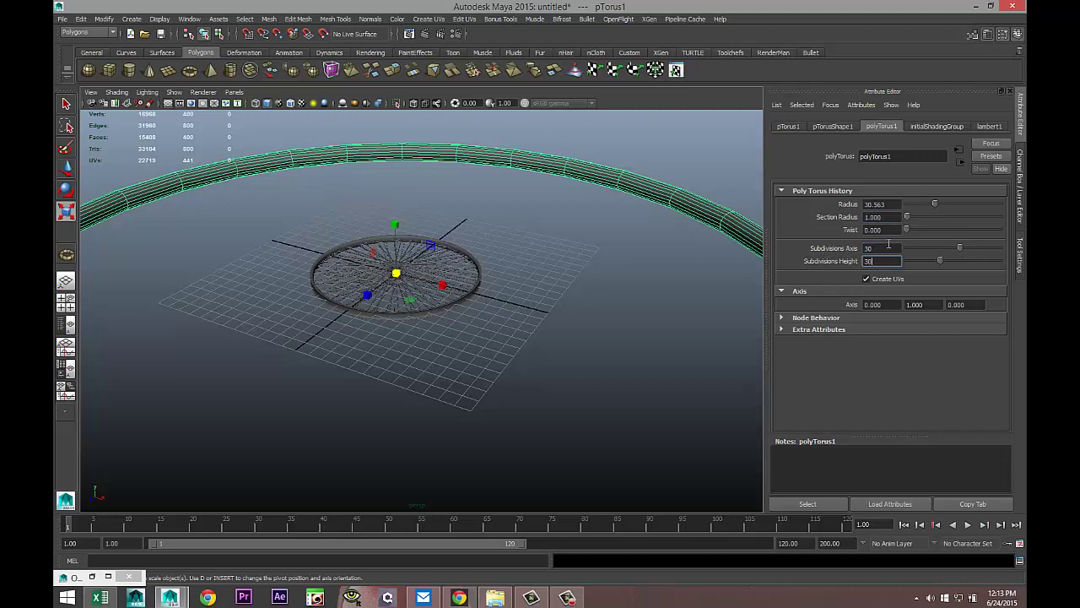
left_click(885, 249)
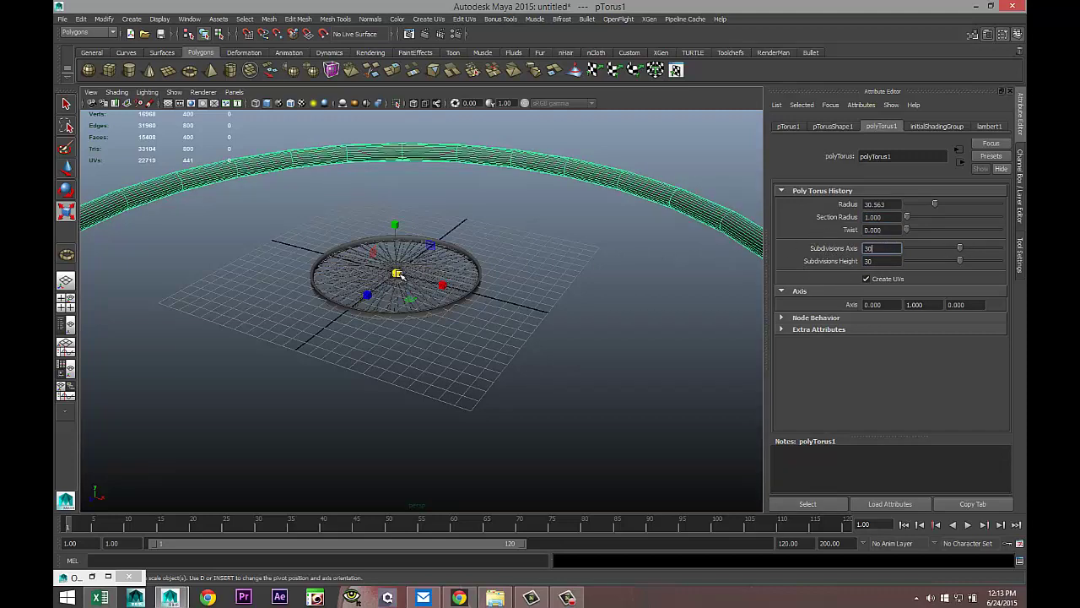
Scale the torus down uniformly to about 0.215 so it sits closely around the wheel's outer rim
left_click_drag(401, 275, 56, 256)
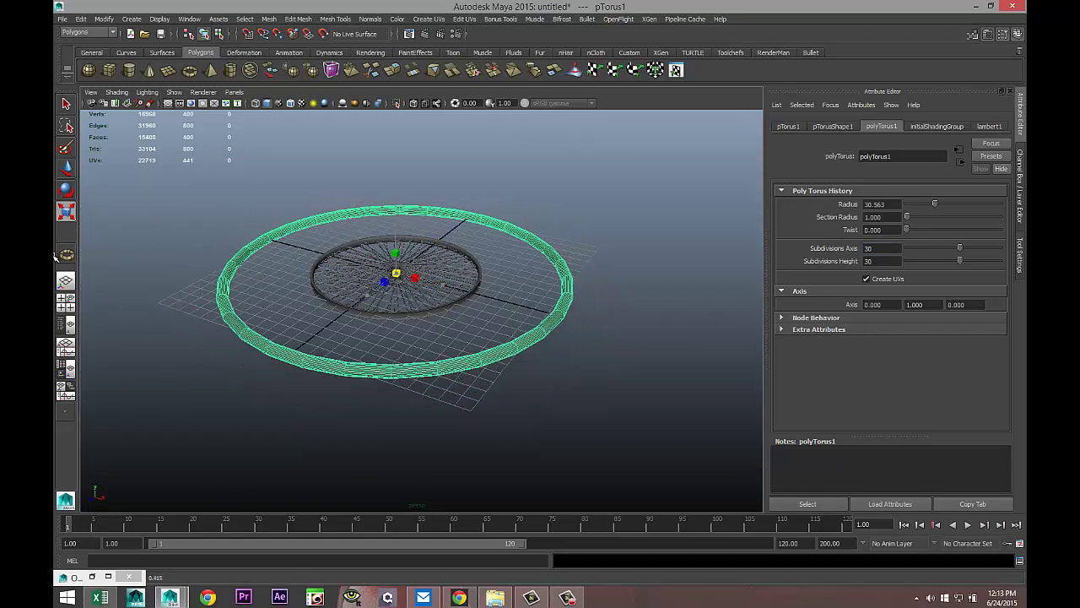
left_click(66, 301)
key("space")
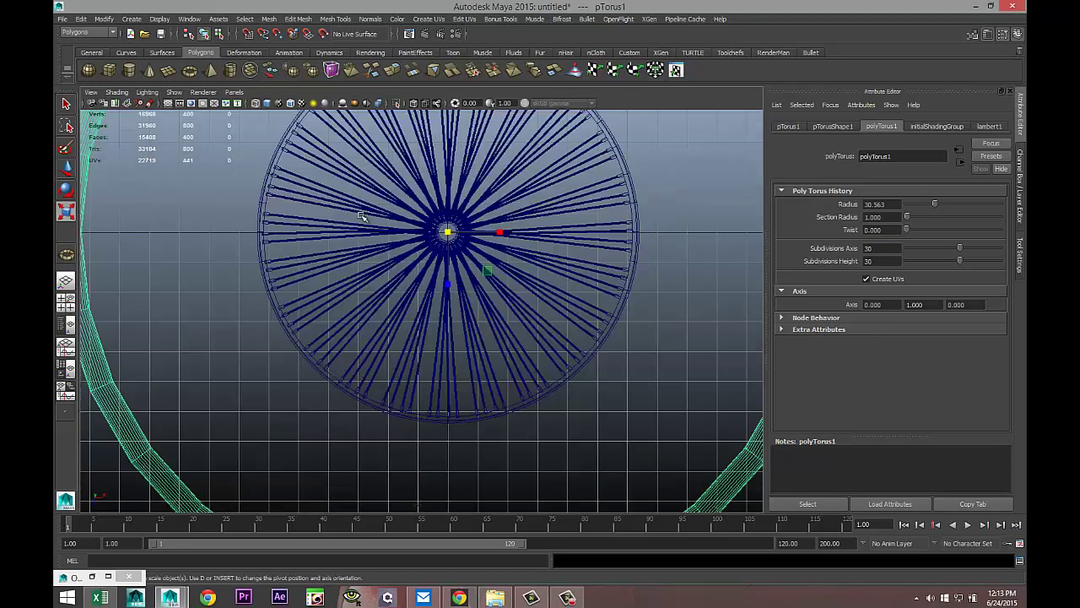
left_click_drag(448, 233, 177, 219)
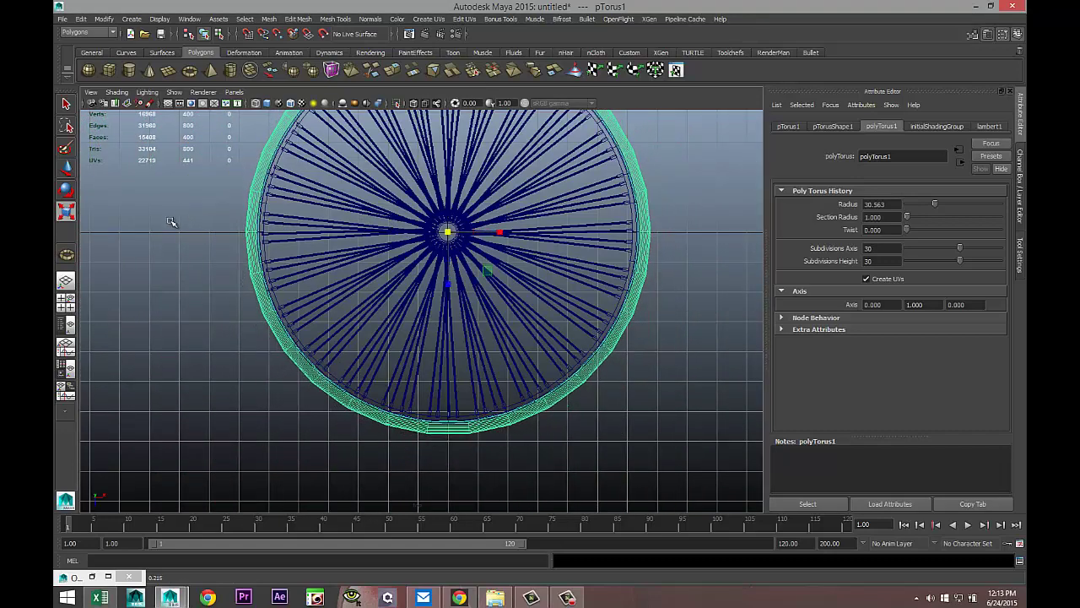
Fine-tune the torus's uniform scale to about 0.212 so it sits tighter in the rim
left_click(73, 302)
key("space")
scroll(579, 362, "up", 5)
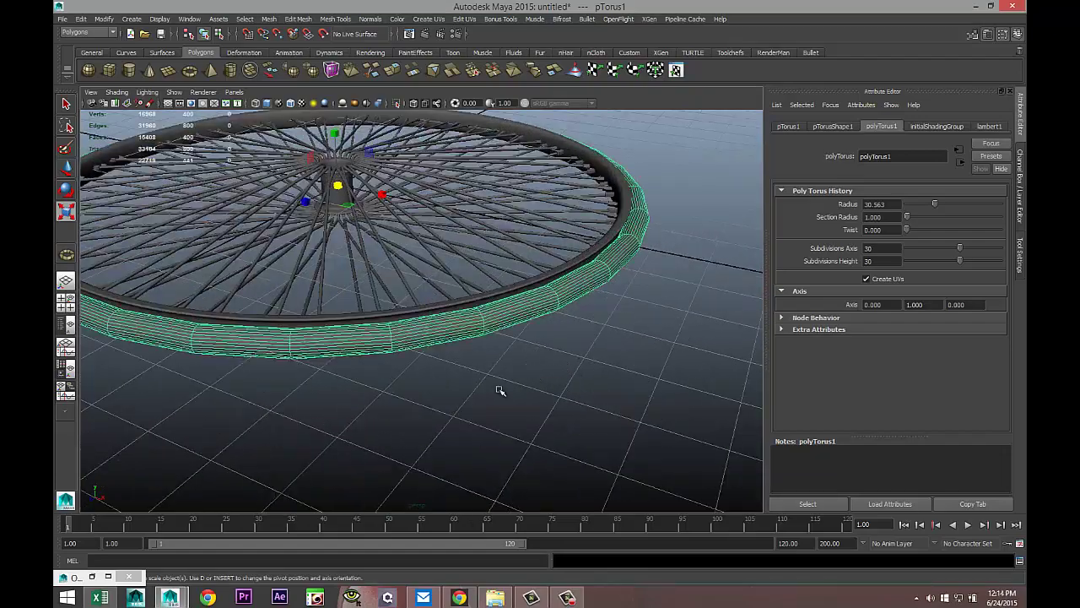
left_click_drag(468, 393, 564, 390, "alt")
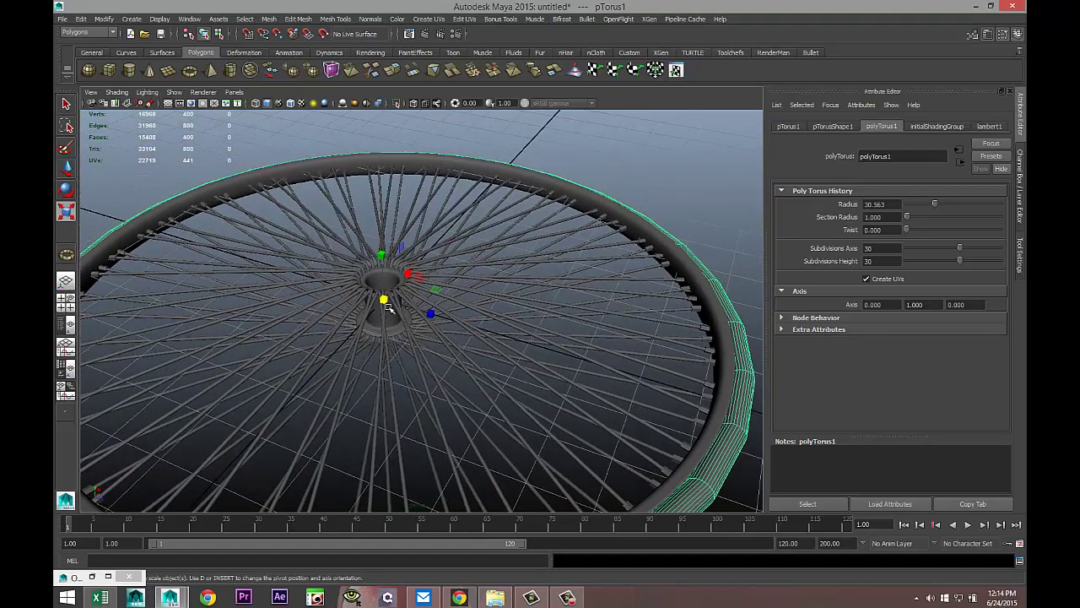
left_click_drag(384, 300, 378, 302)
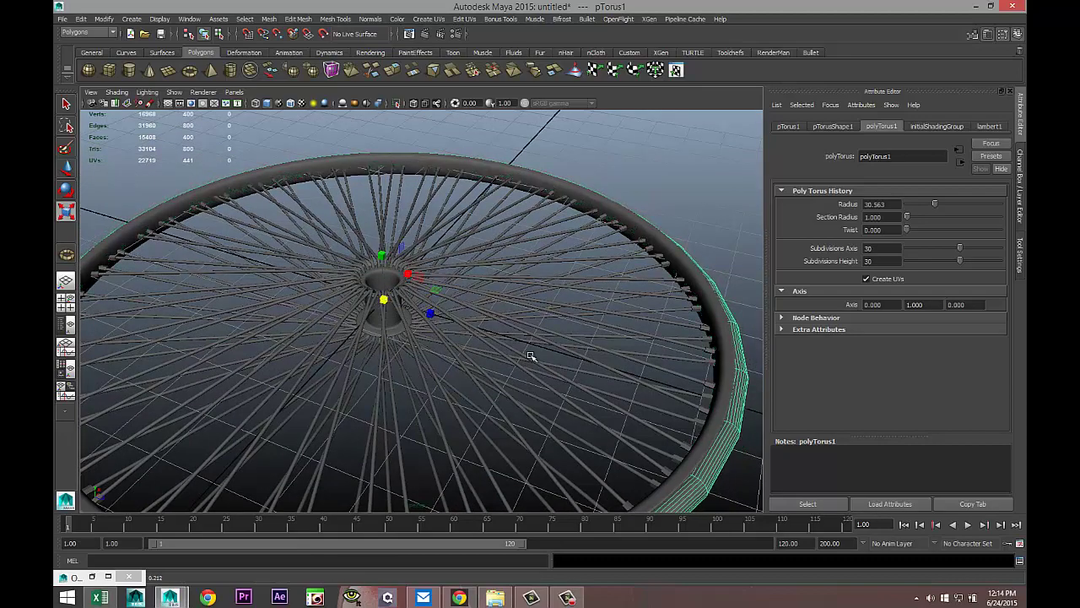
Stretch the torus slightly along its vertical axis so the tyre is a little taller against the rim
mouse_move(531, 357)
left_mouse_down("alt")
mouse_move(508, 316)
mouse_move(533, 339)
left_mouse_up("alt")
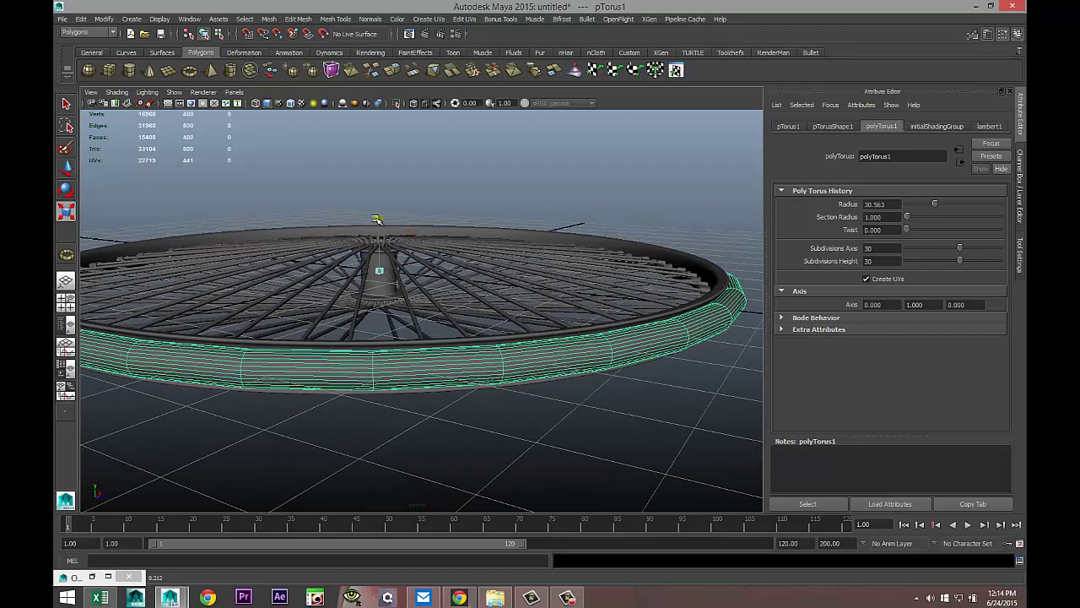
left_click_drag(377, 220, 381, 209)
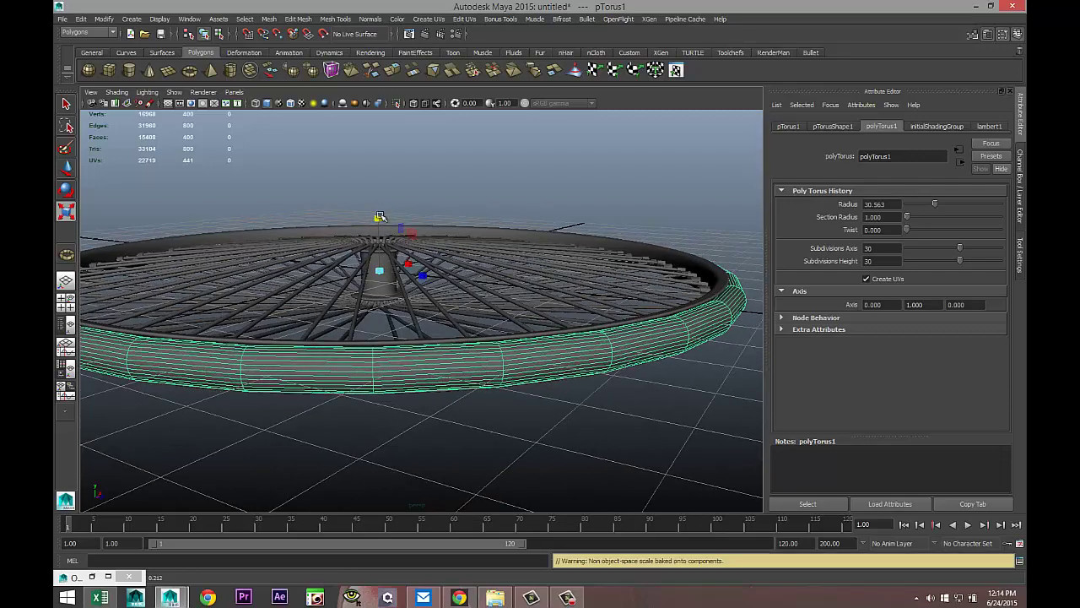
left_click_drag(426, 296, 444, 319, "alt")
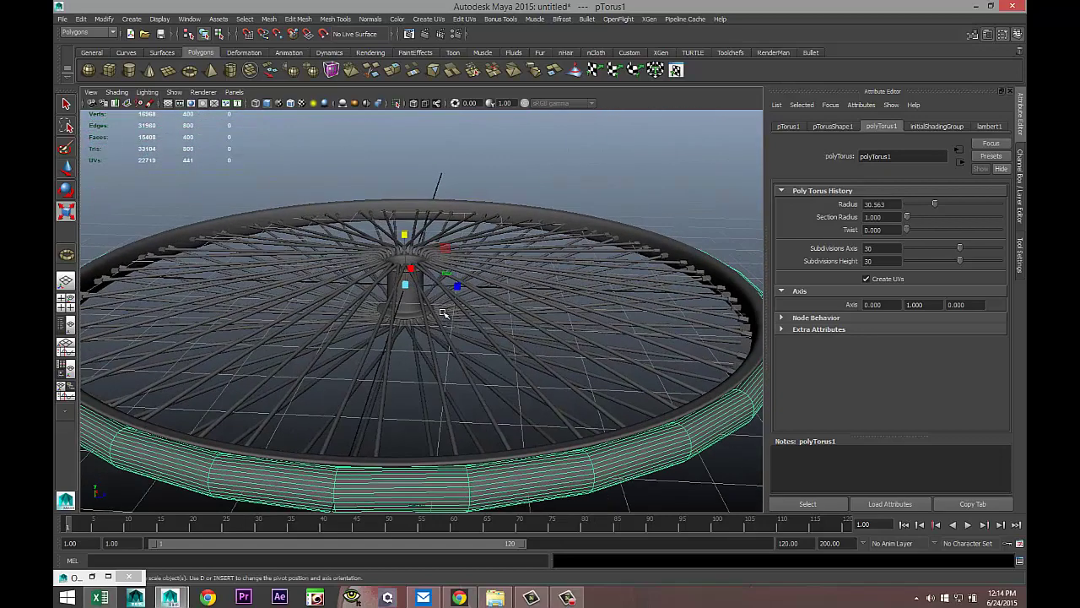
Check the tyre torus in smooth mesh preview from several angles, and return it to the unsmoothed display
key("3")
left_click(604, 169)
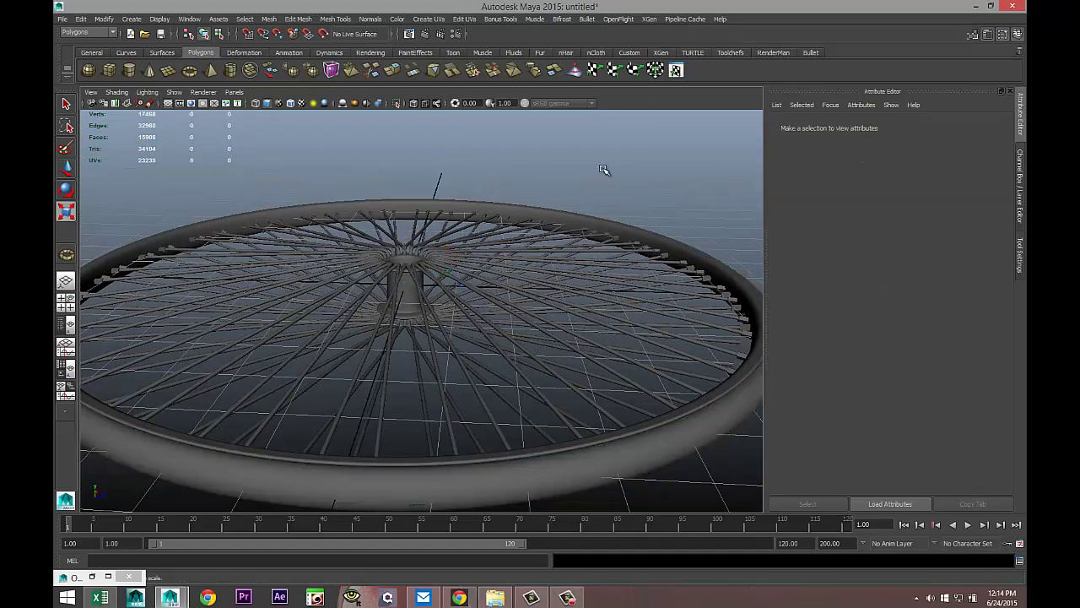
left_click_drag(613, 301, 535, 292, "alt")
left_click(520, 295)
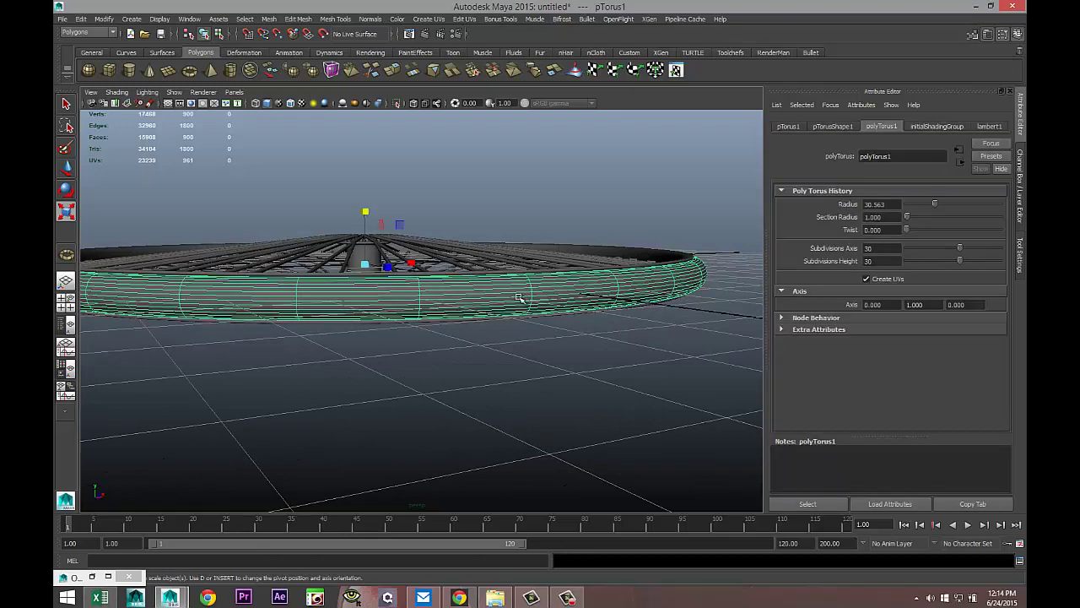
key("1")
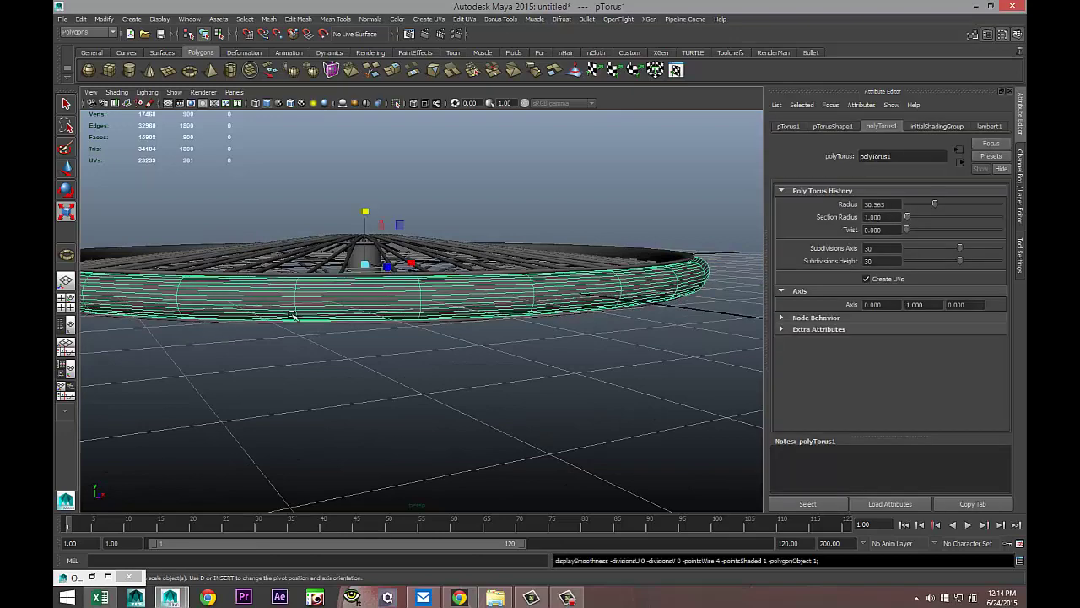
left_click(67, 301)
key("space")
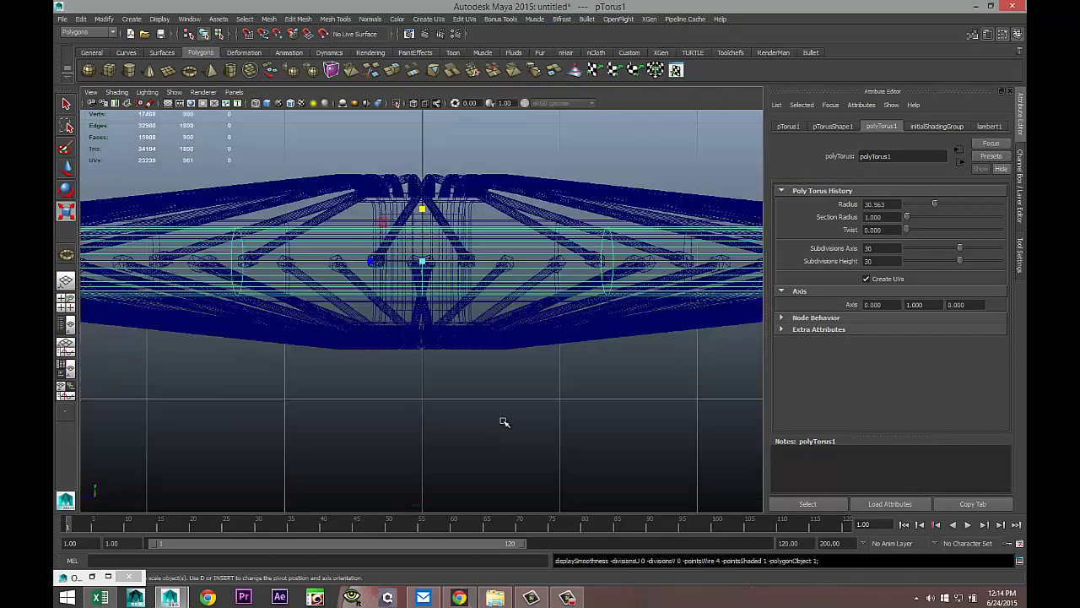
scroll(486, 419, "up", 3)
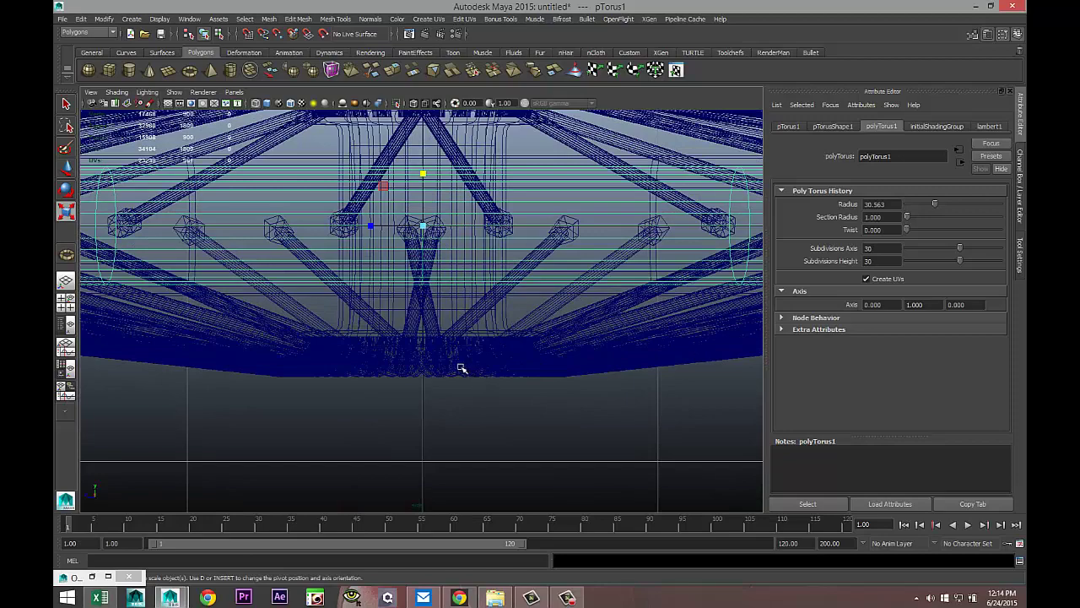
middle_click_drag(462, 368, 478, 423, "alt")
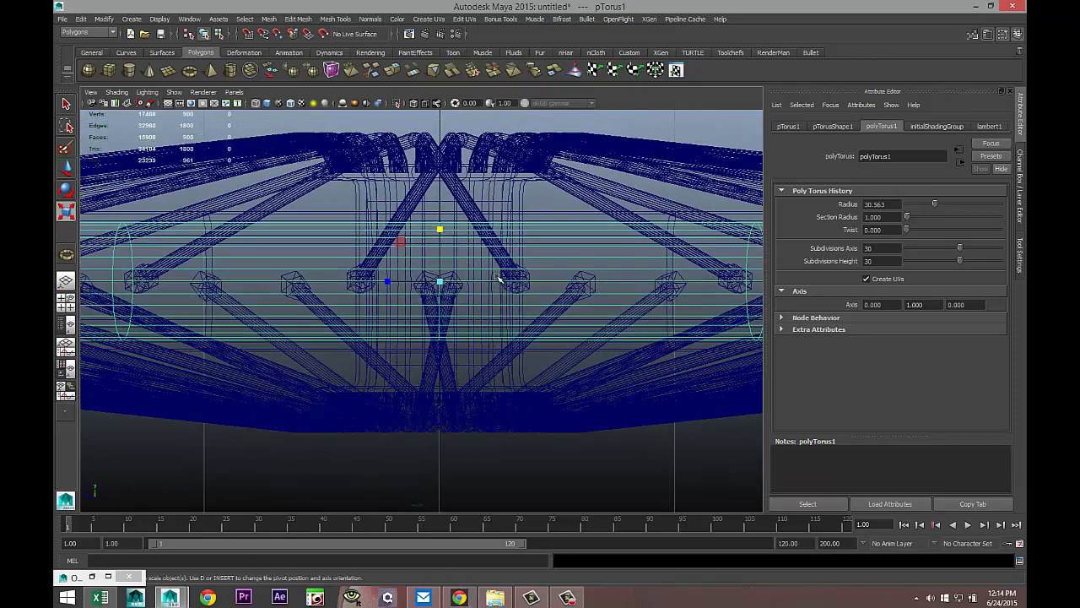
right_click_drag(498, 278, 497, 301)
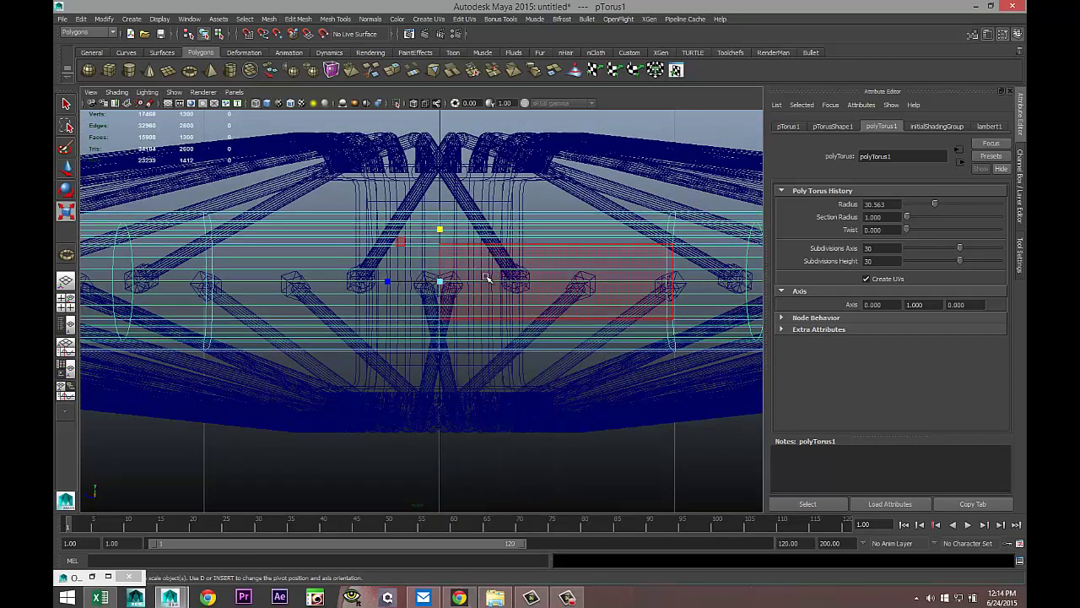
left_click(68, 303)
key("space")
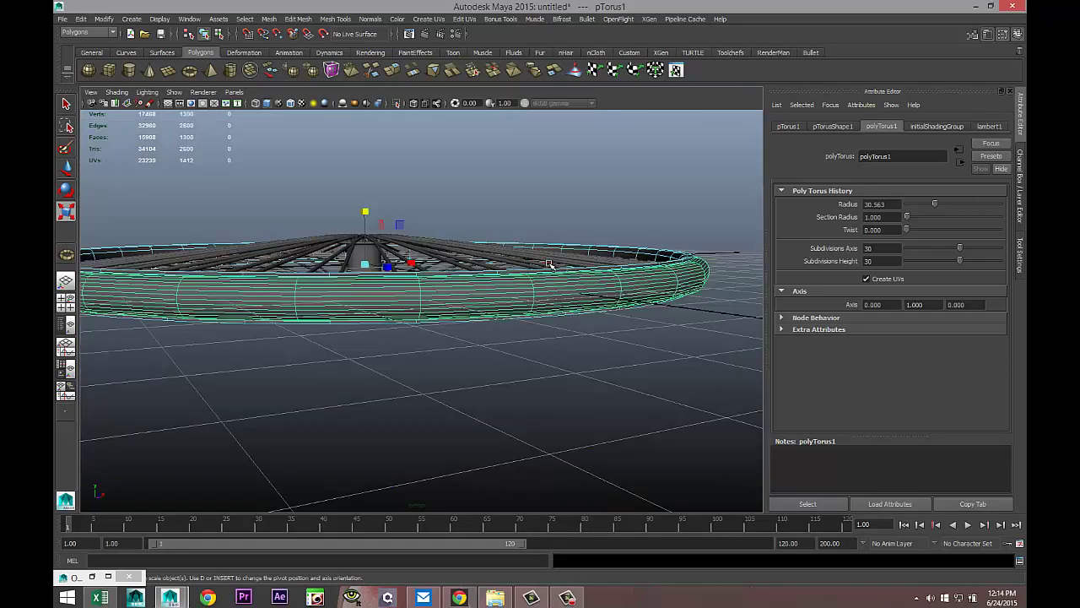
scroll(548, 262, "up", 5)
scroll(544, 278, "down", 2)
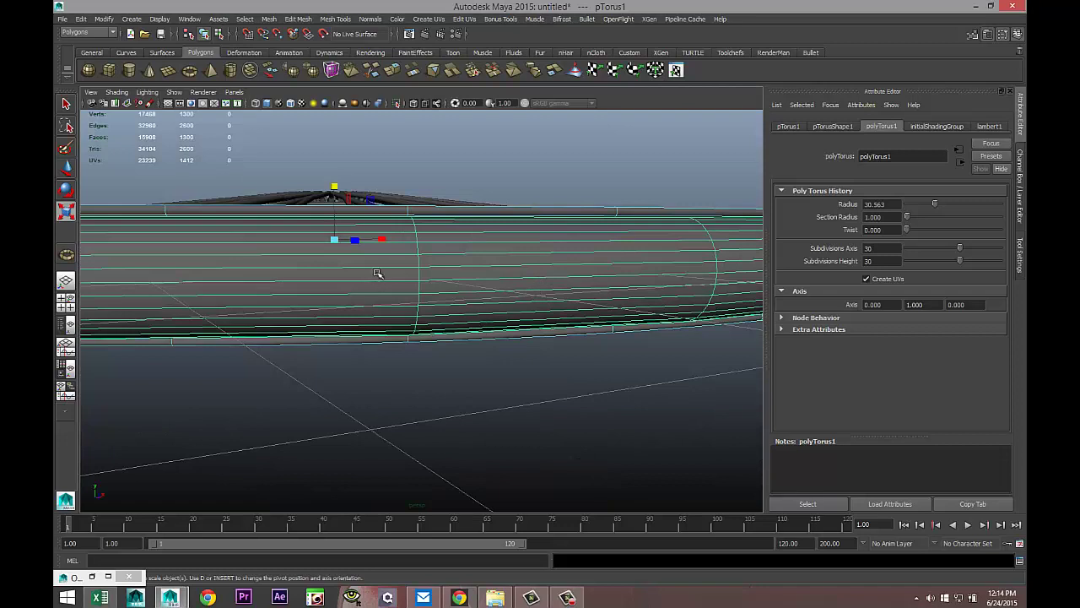
right_click_drag(393, 263, 392, 288)
key("q")
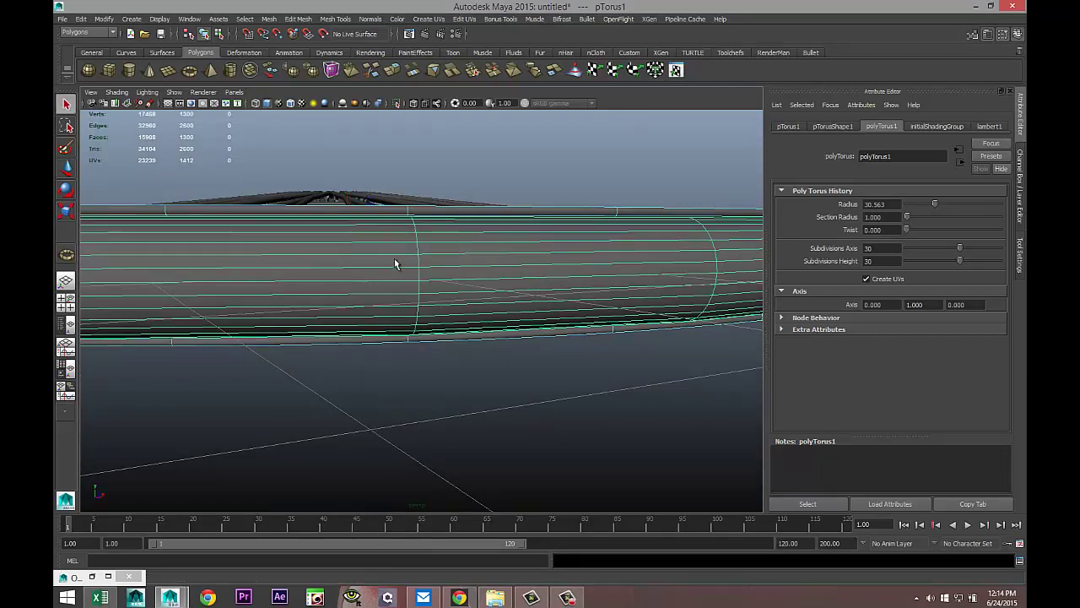
mouse_move(398, 265)
right_mouse_down()
mouse_move(393, 284)
mouse_move(397, 260)
right_mouse_up()
left_click(400, 266)
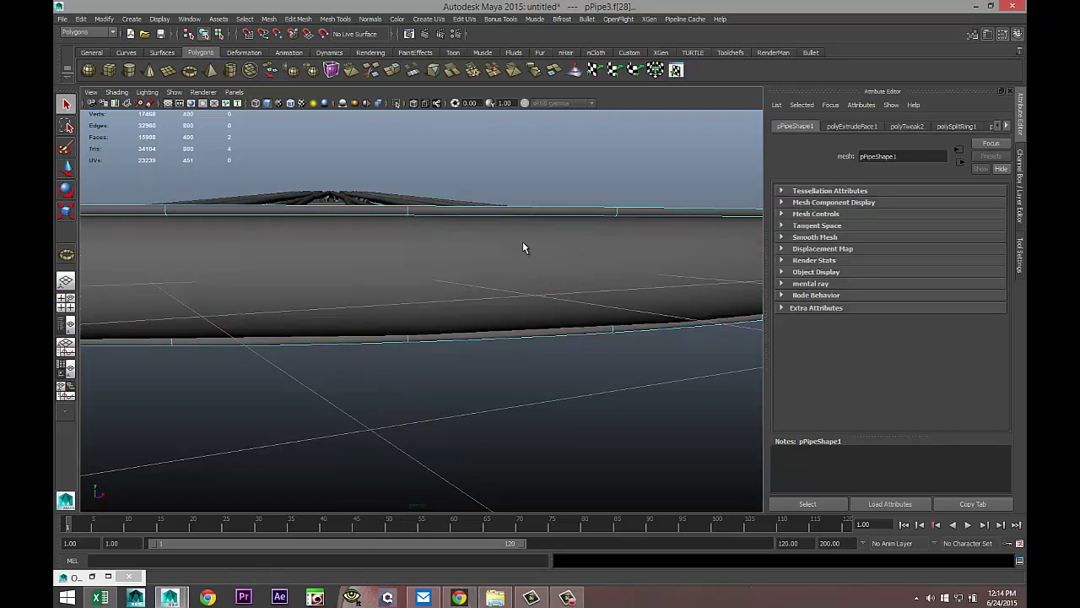
left_click_drag(522, 242, 557, 292)
right_click_drag(546, 276, 596, 262)
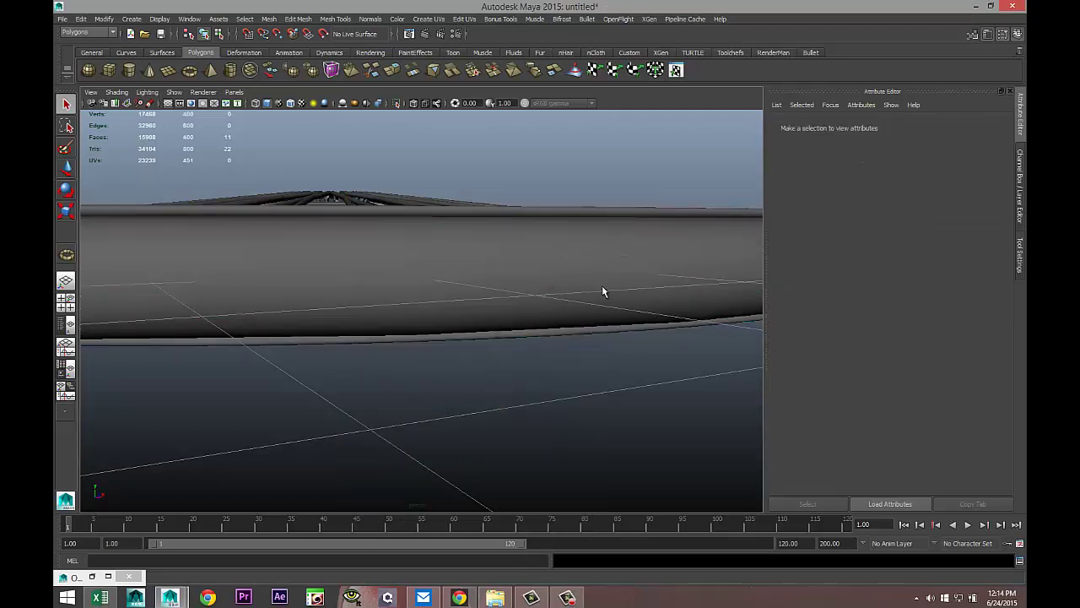
Switch the tyre torus to face mode and select two adjacent face loops around the middle of its outer side
left_click(506, 274)
right_click_drag(503, 270, 503, 297)
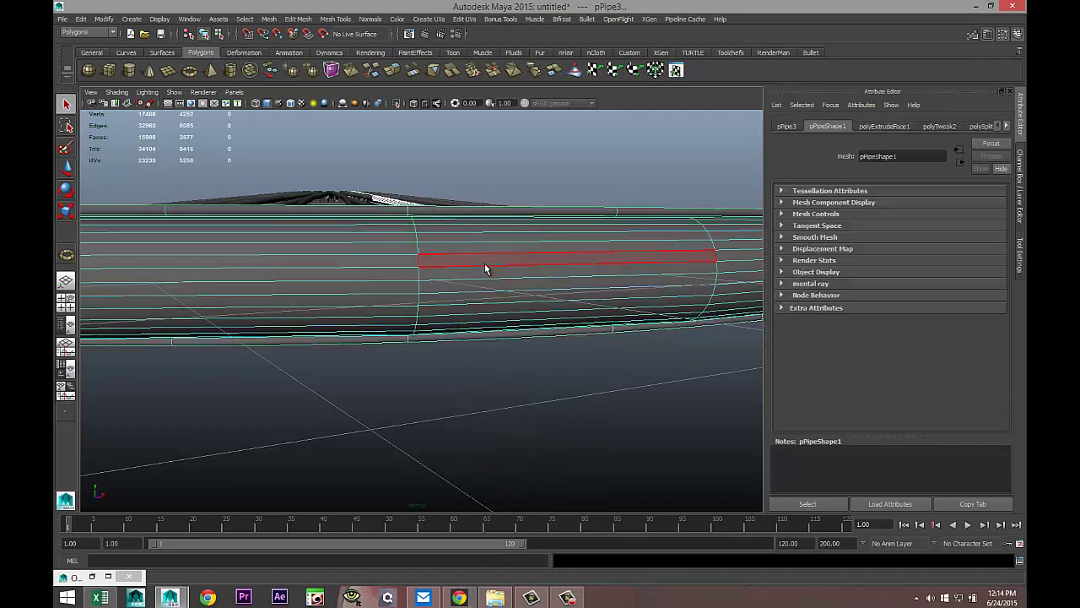
left_click(484, 263)
double_click(412, 264)
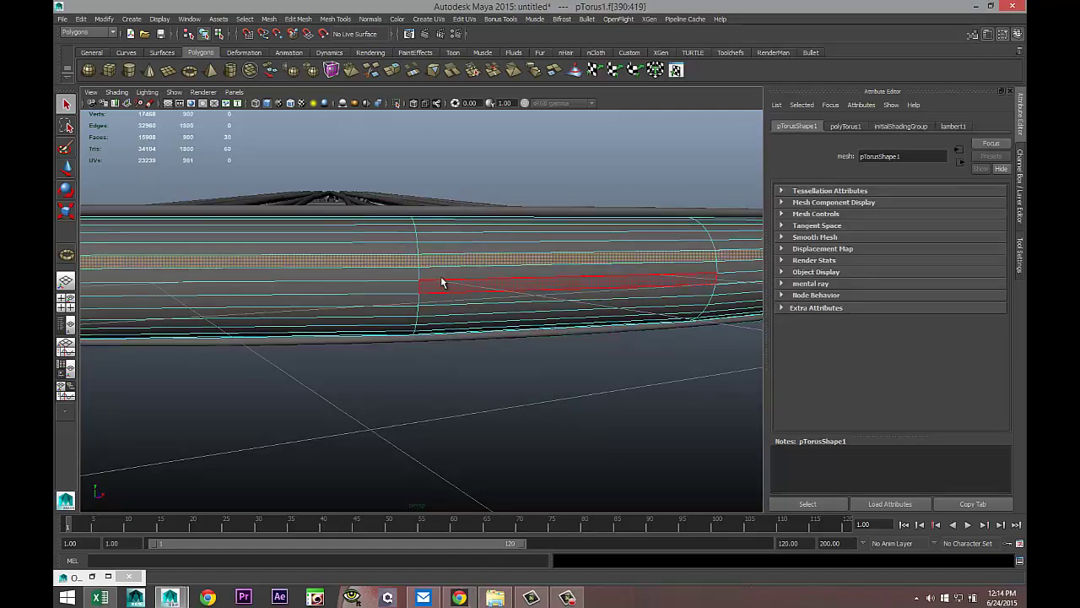
double_click(429, 275, "shift")
Add a third face loop to the tyre selection, directly below the two selected loops
scroll(405, 285, "down", 4)
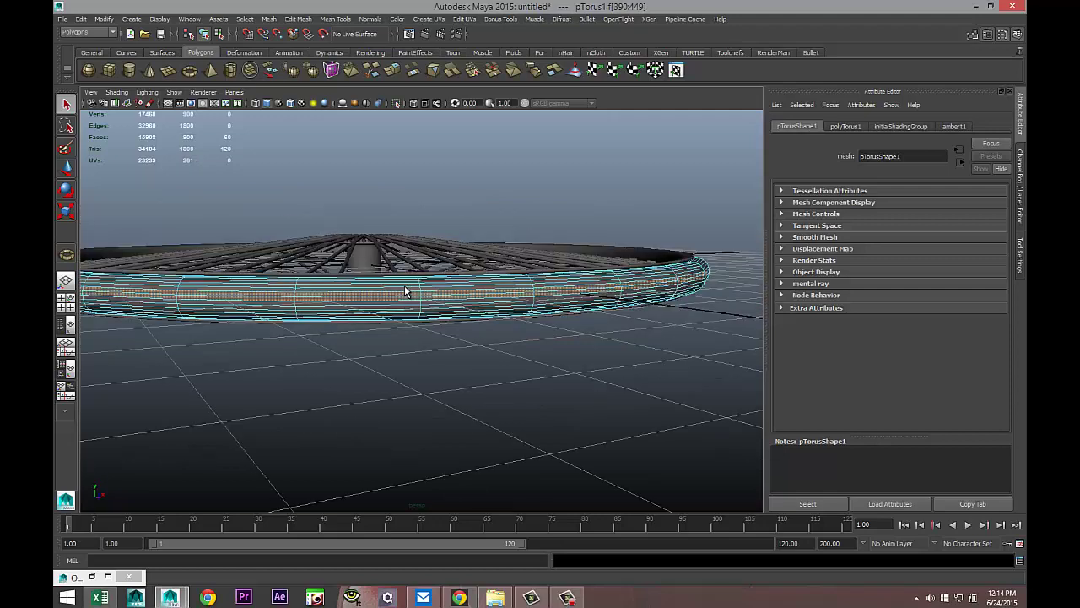
scroll(404, 286, "up", 4)
left_click_drag(504, 334, 499, 341, "alt")
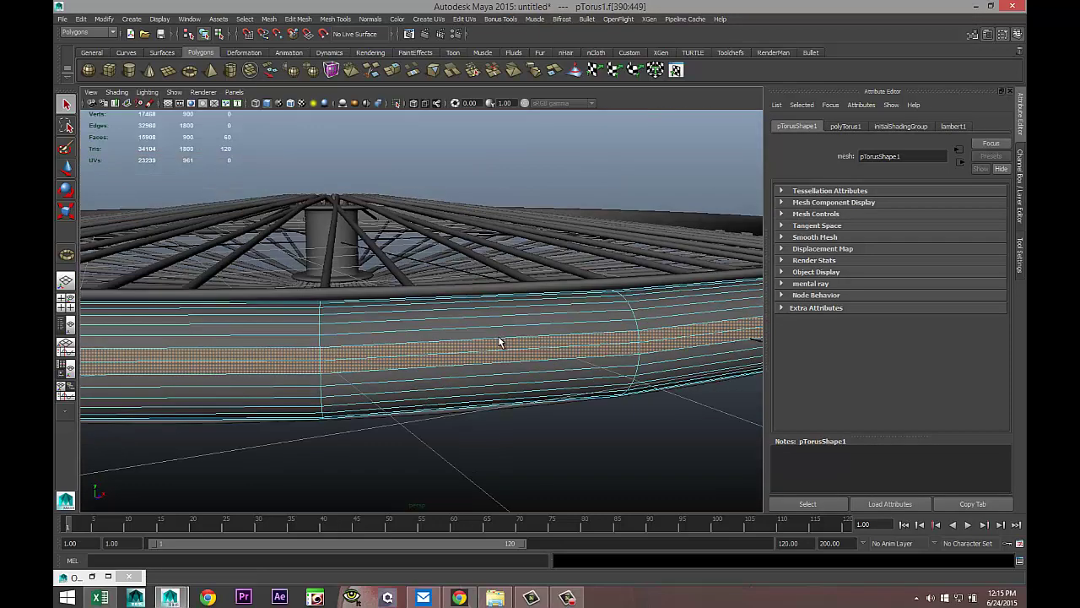
left_click(477, 345, "shift")
double_click(287, 354, "shift")
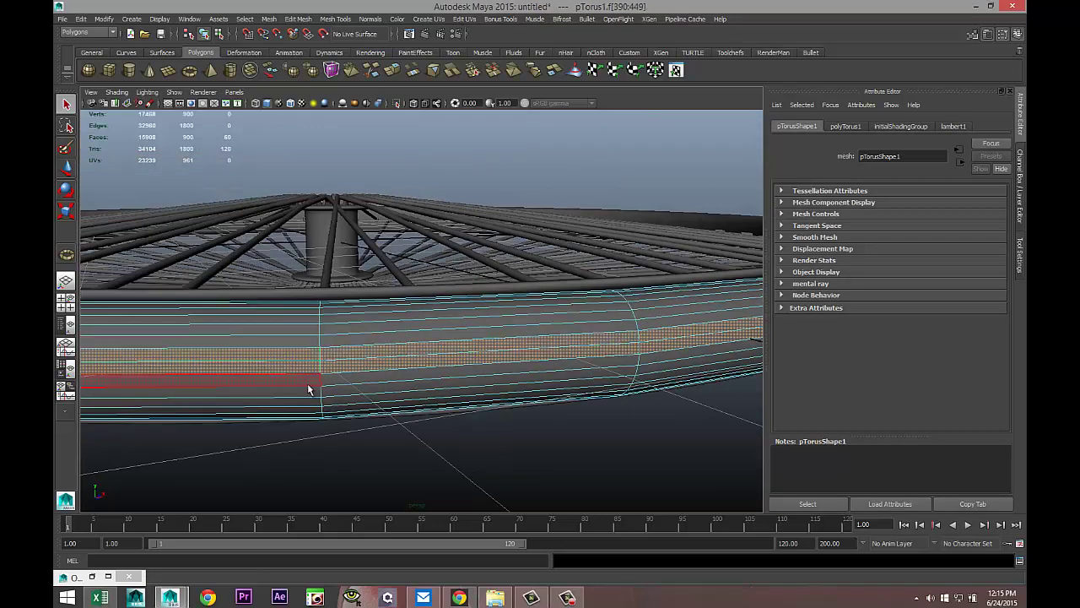
left_click(305, 377, "shift")
double_click(337, 382, "shift")
left_click_drag(337, 382, 377, 401, "alt")
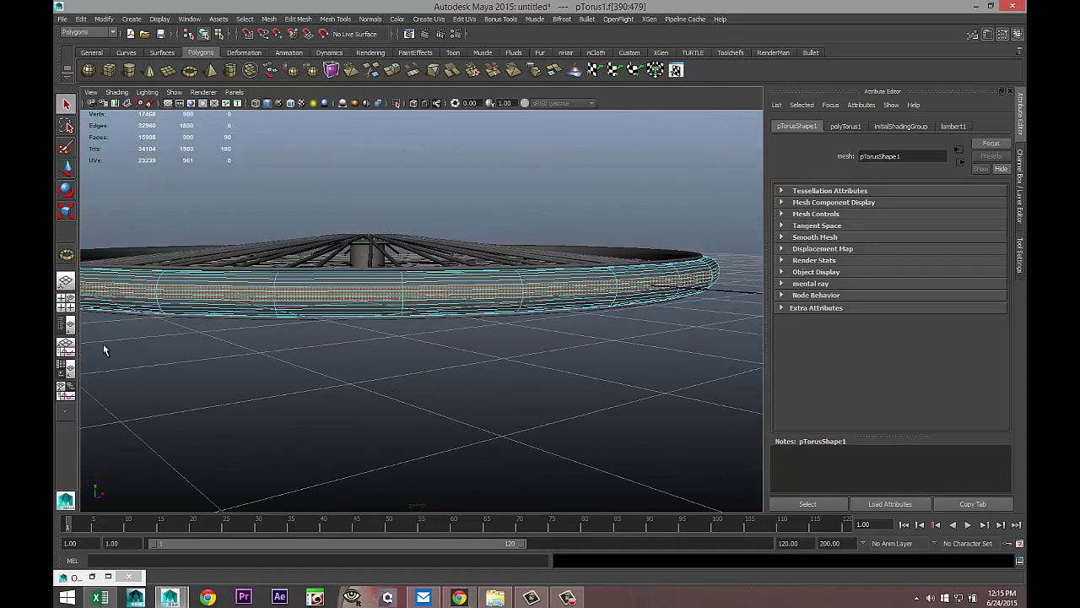
Extend the tyre's selected band downward with a fourth adjacent face loop, working in an orthographic side view
left_click(66, 302)
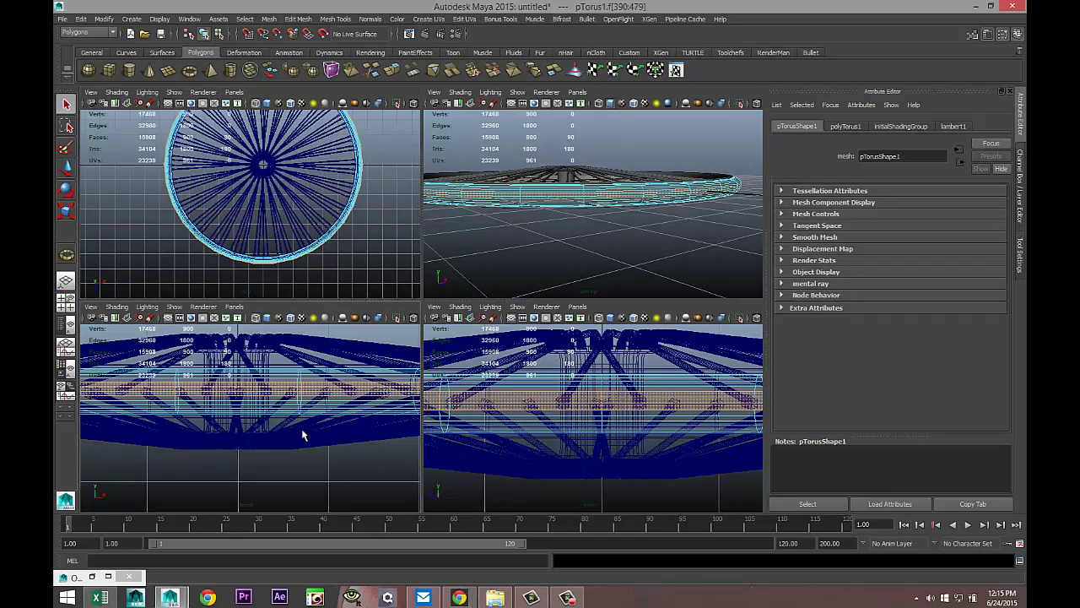
key("space")
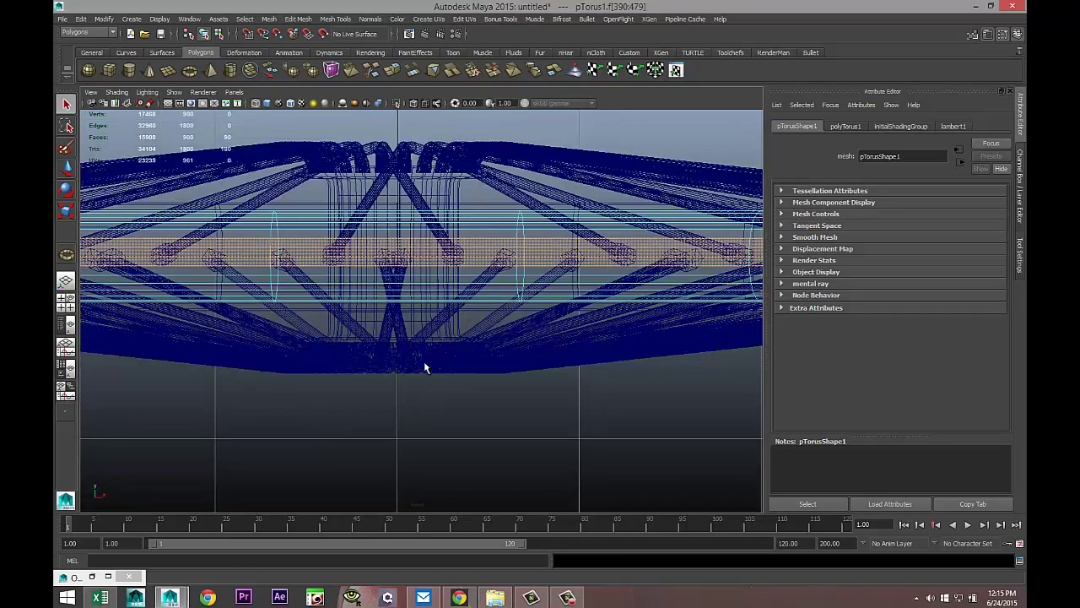
left_click(453, 274, "shift")
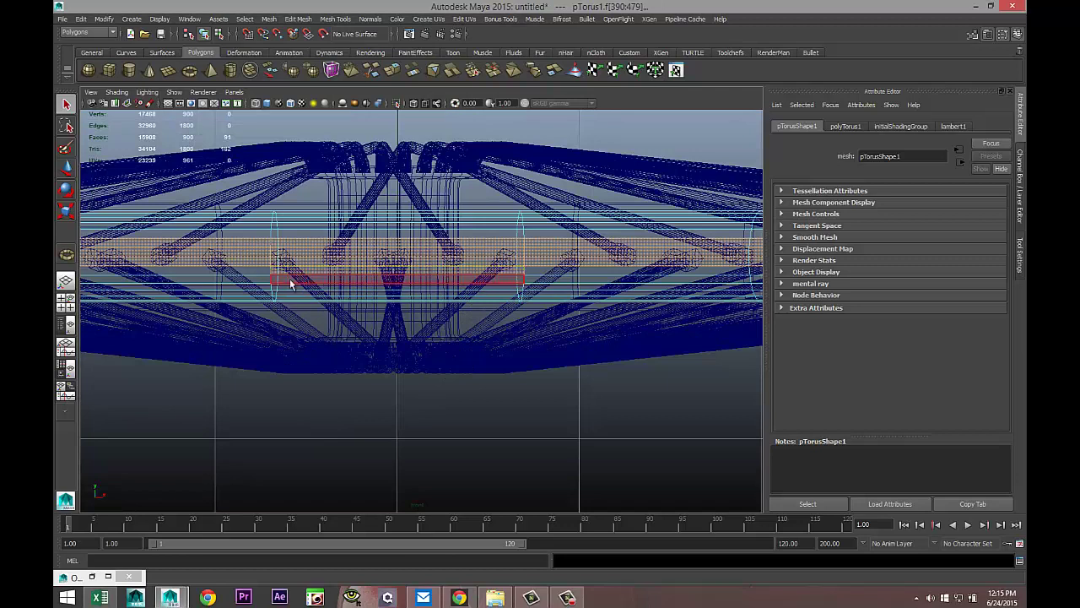
double_click(251, 270, "shift")
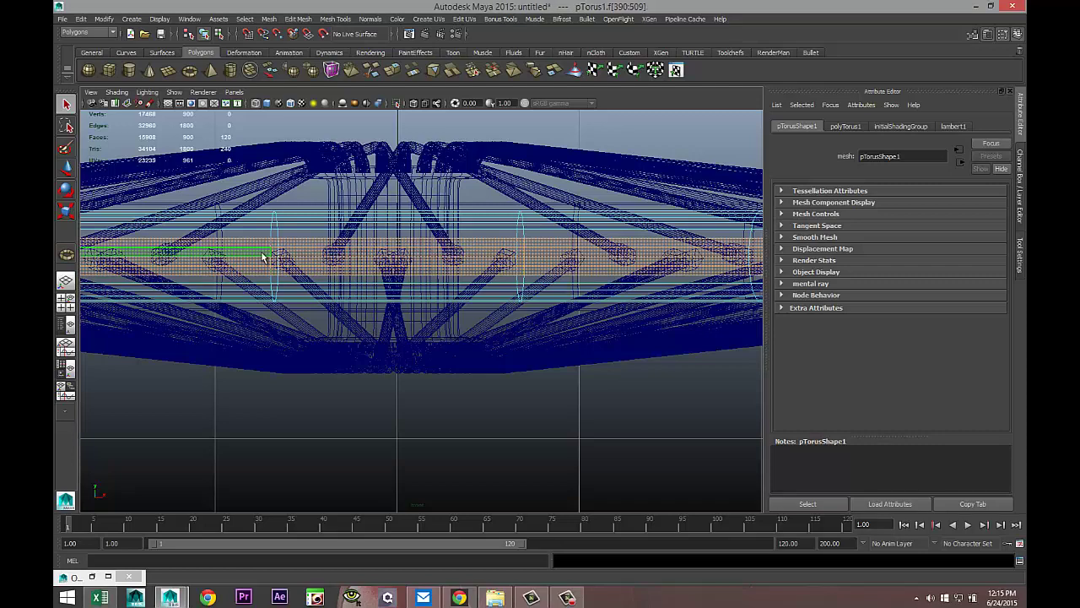
Remove faces from one loop inside the tyre's selected band in the perspective view, and add the full loop back
left_click(65, 301)
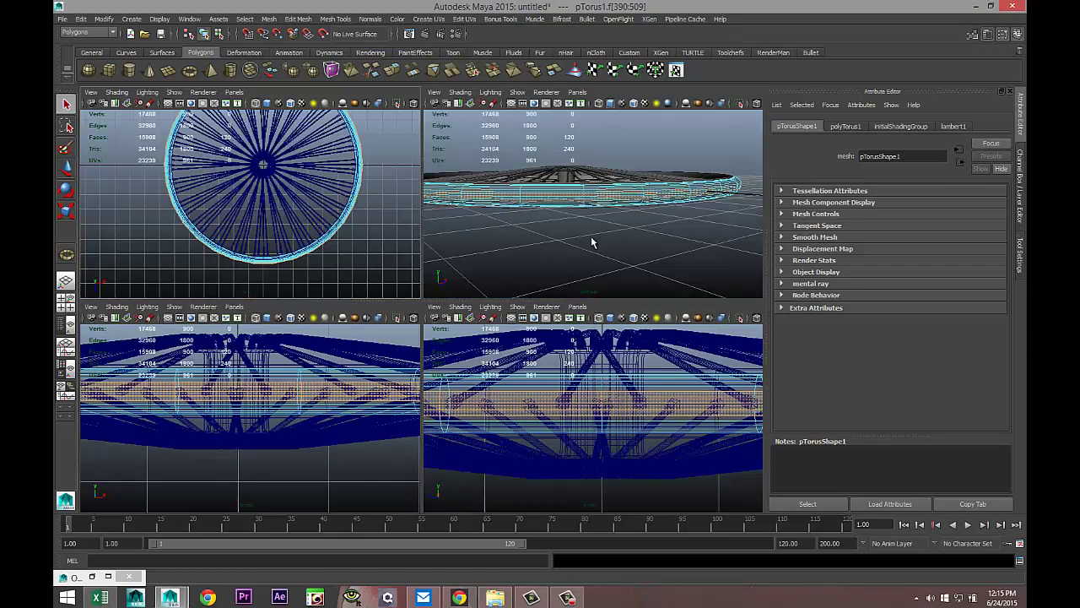
key("space")
left_click_drag(592, 243, 447, 331, "alt")
scroll(514, 361, "up", 5)
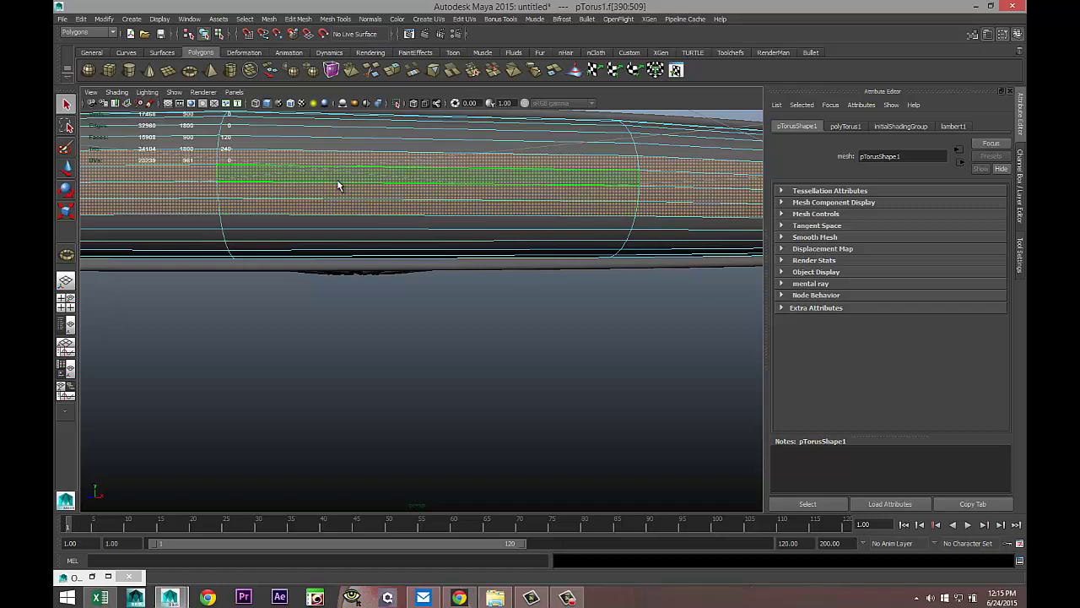
left_click(213, 177)
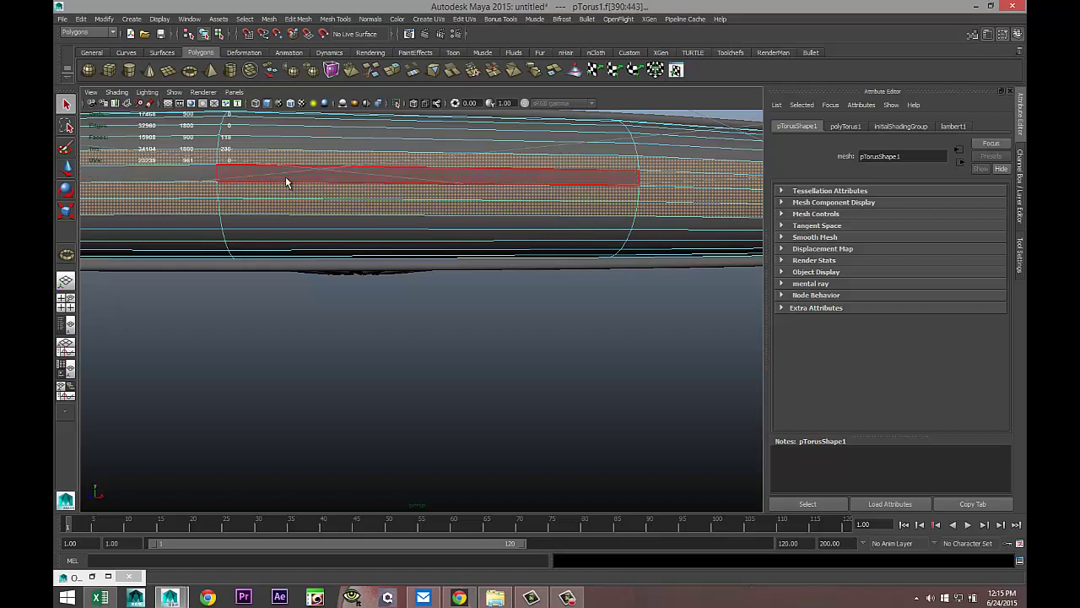
double_click(670, 185, "shift")
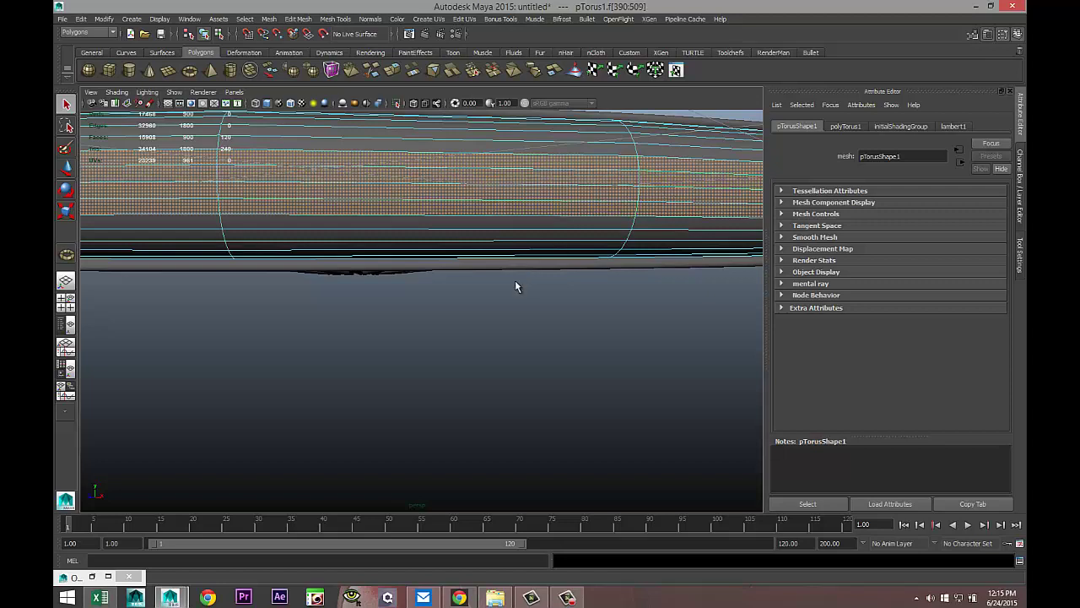
Replace the tyre's selected band with two separate full face loops on its outer side, leaving two unselected loops between them
left_click(528, 313)
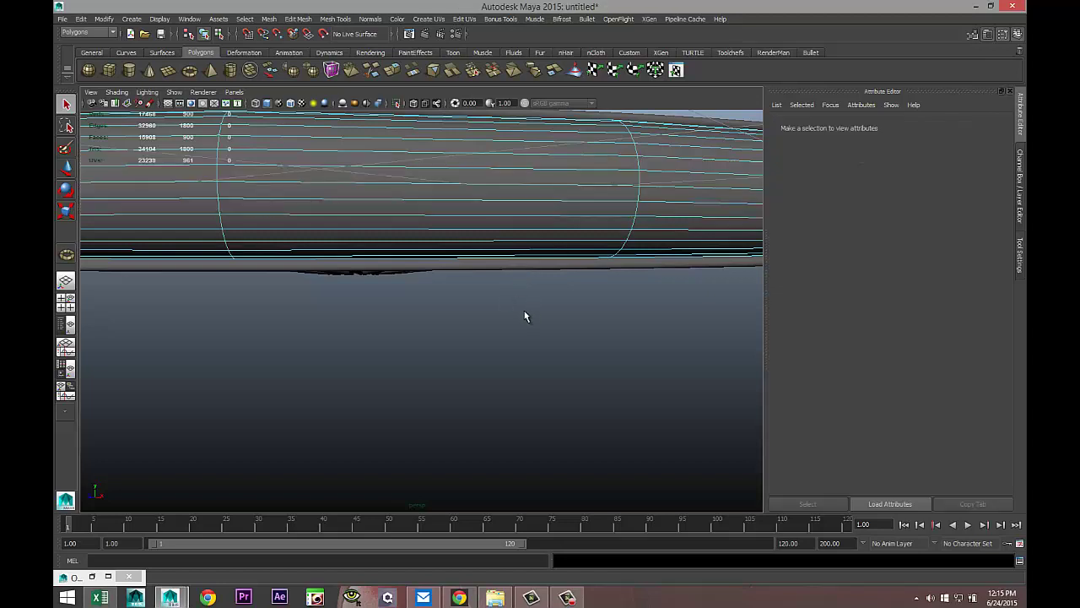
left_click(506, 162)
left_click(671, 164)
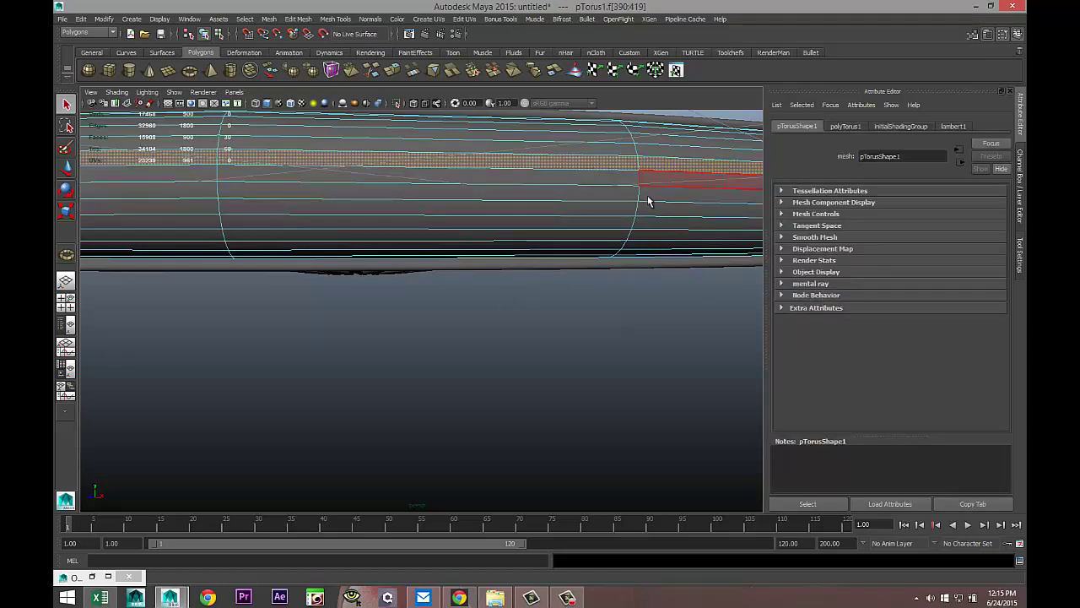
left_click(602, 206, "shift")
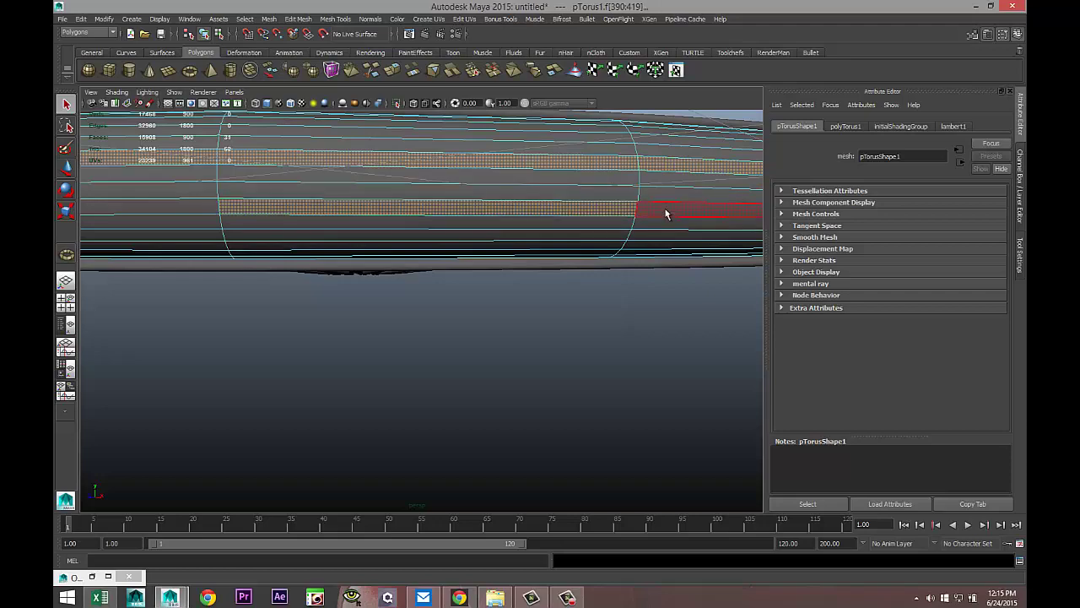
left_click_drag(590, 289, 550, 333, "alt")
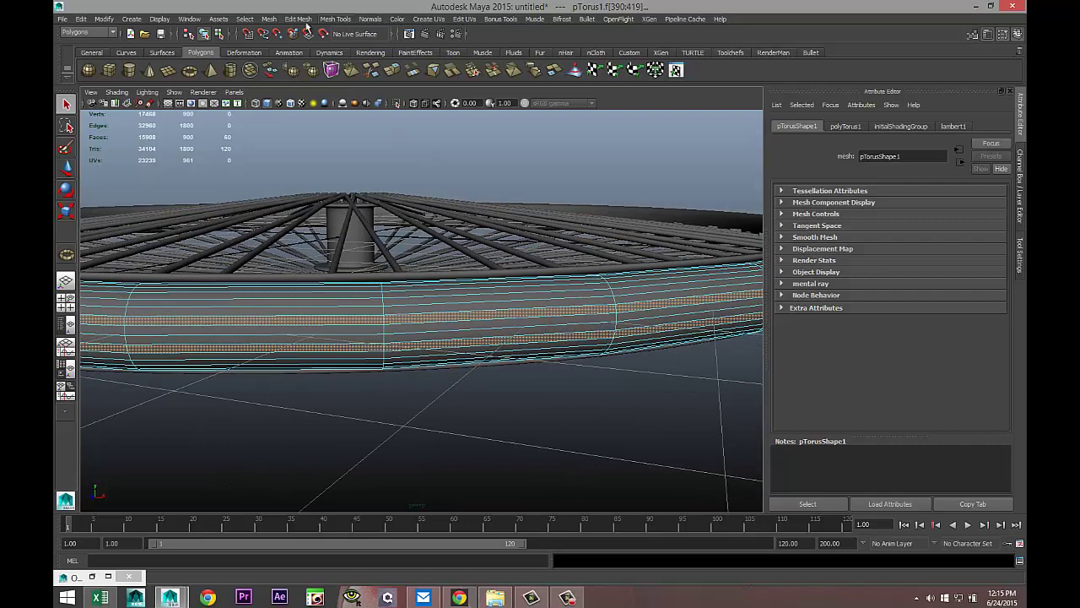
Extrude the tyre's two selected face loops
left_click(332, 20)
mouse_move(296, 20)
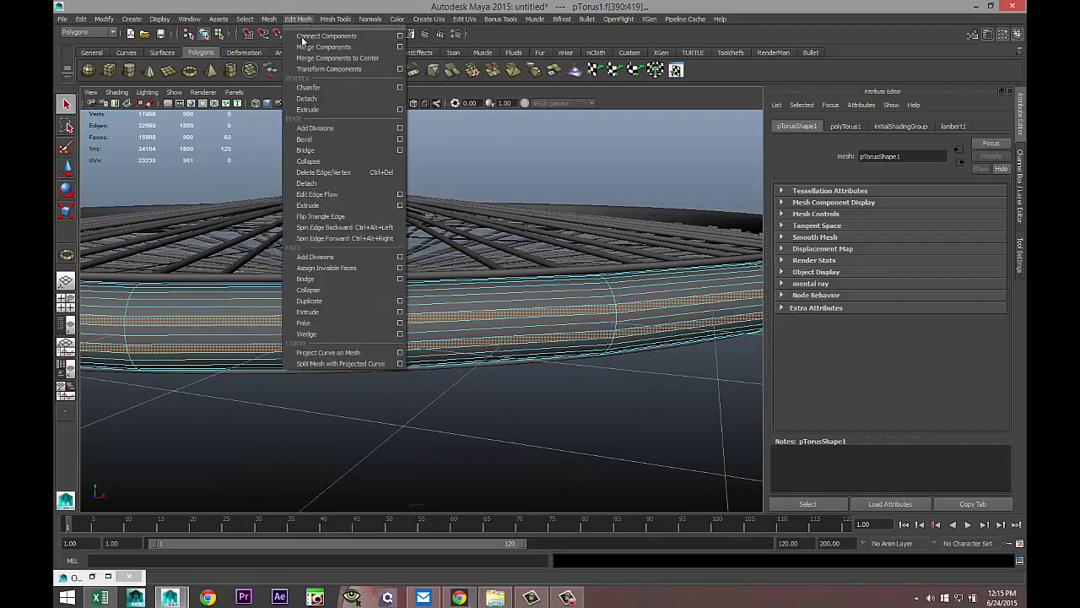
left_click(337, 312)
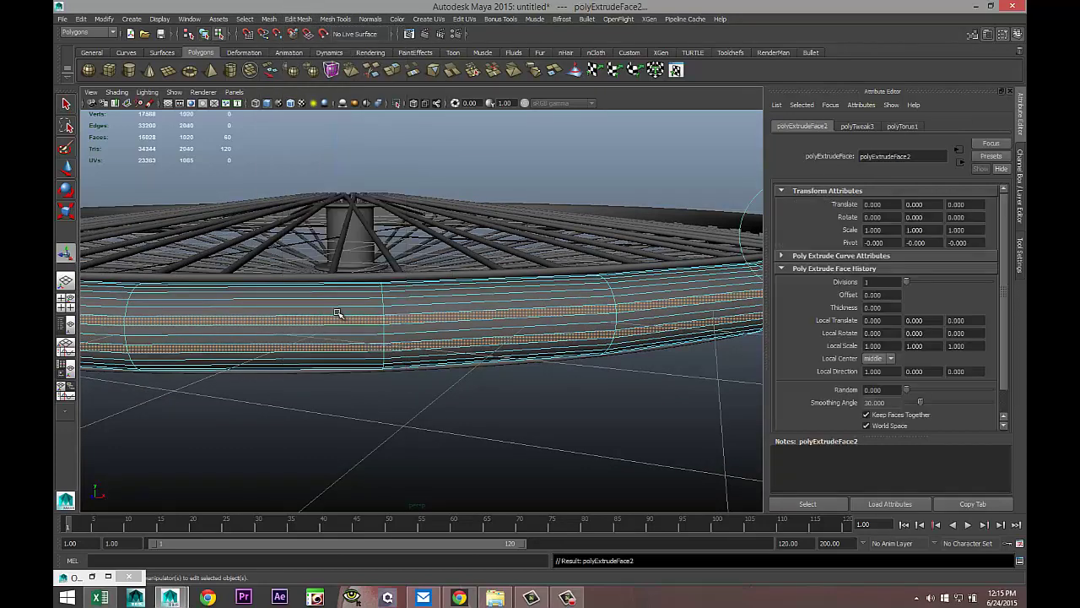
scroll(439, 335, "down", 6)
scroll(499, 335, "down", 3)
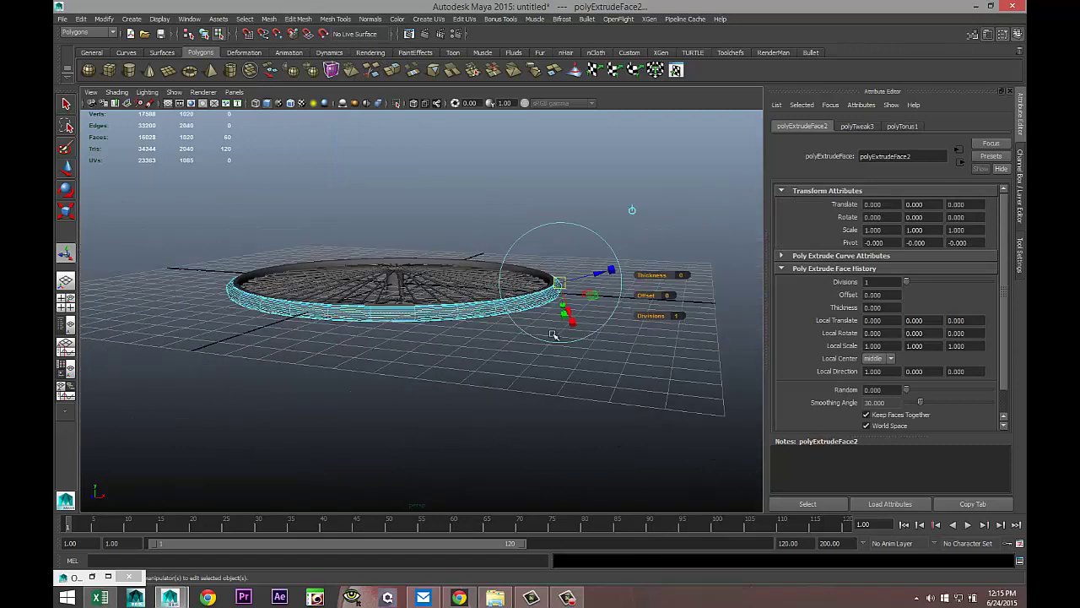
middle_click_drag(467, 385, 384, 379, "alt")
scroll(468, 366, "up", 5)
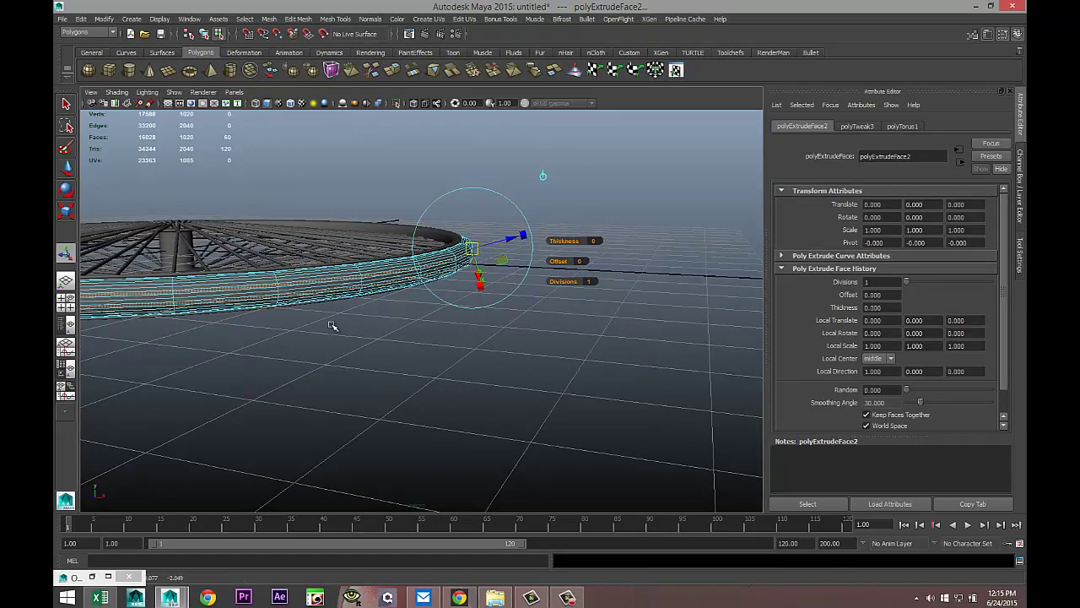
scroll(336, 330, "up", 2)
scroll(336, 330, "up", 1)
left_click_drag(335, 330, 379, 376, "alt")
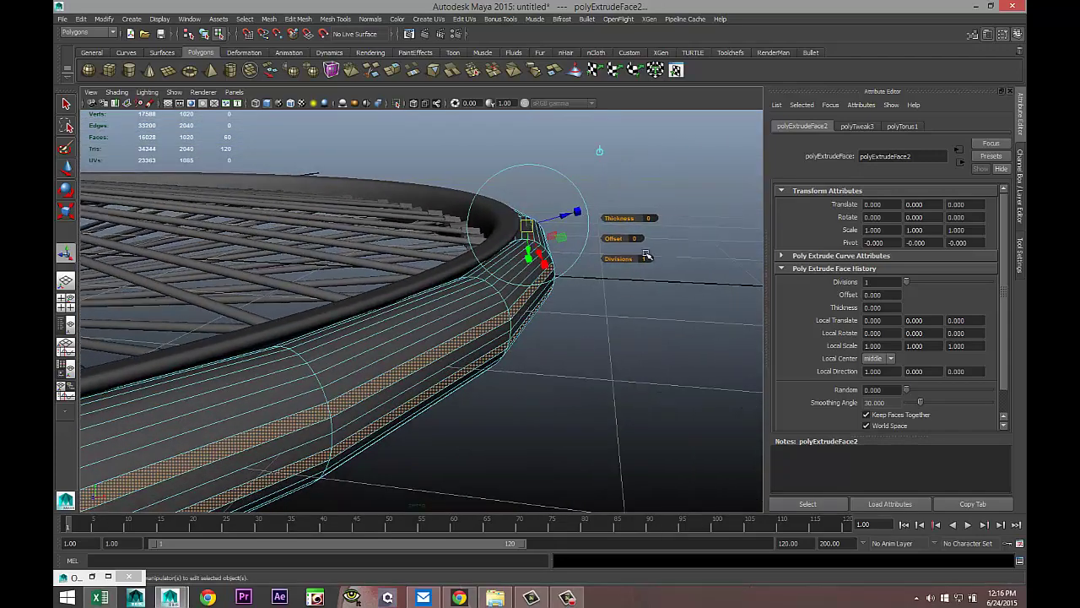
Try extrusion thicknesses of 0.03 and 0.04 on the tyre's two face loops
left_click_drag(620, 218, 655, 221)
left_click(658, 217)
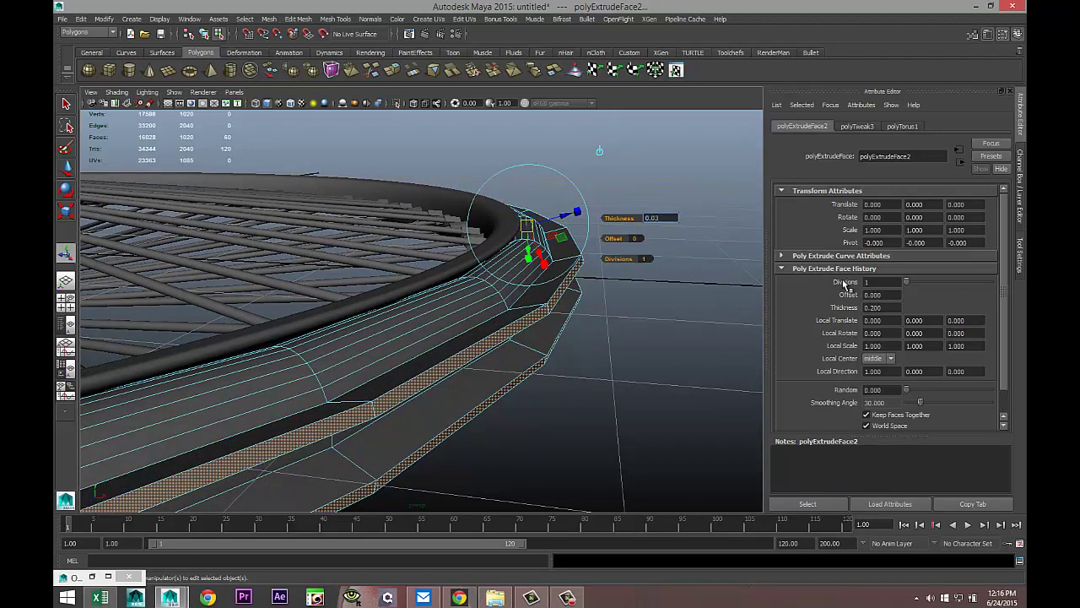
type("0.03")
key("Return")
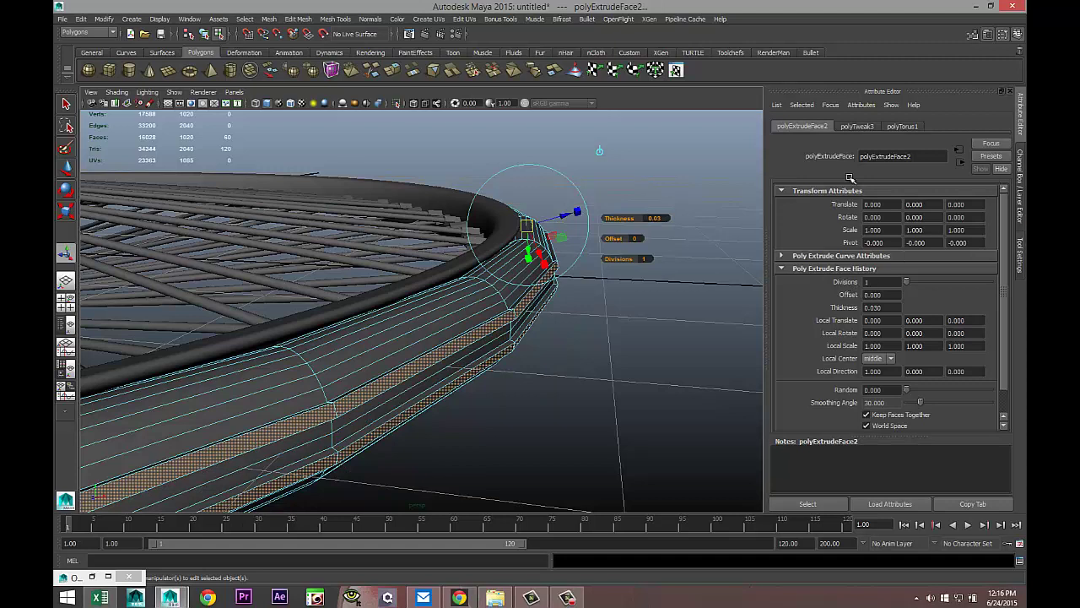
left_click(654, 218)
type("0.04")
key("Return")
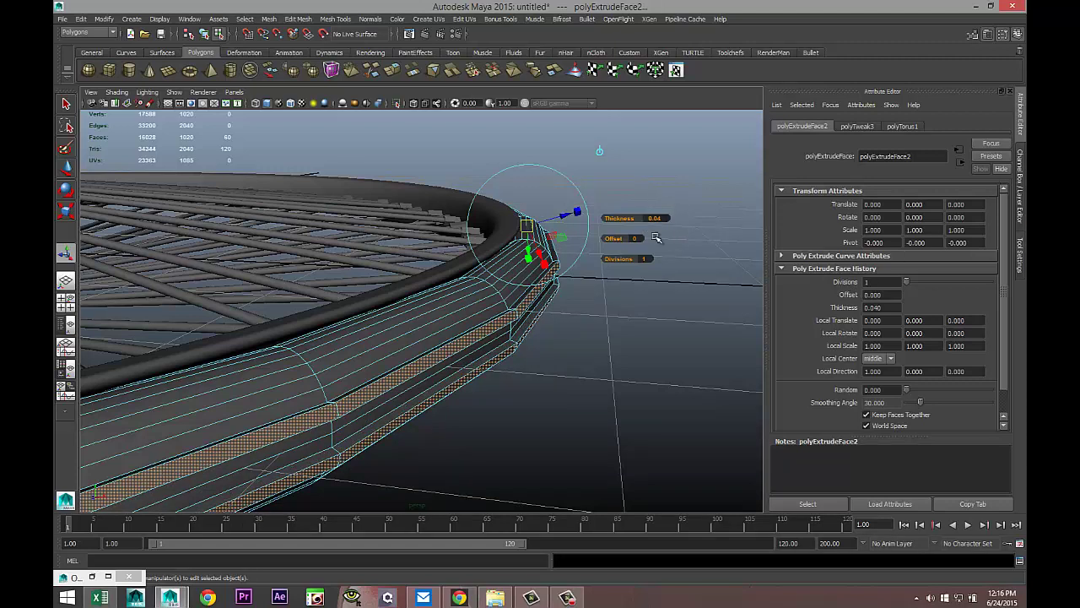
Return the tyre to object mode, turn on its smooth mesh preview and inspect the raised ridges
left_click(591, 388)
right_click(458, 315)
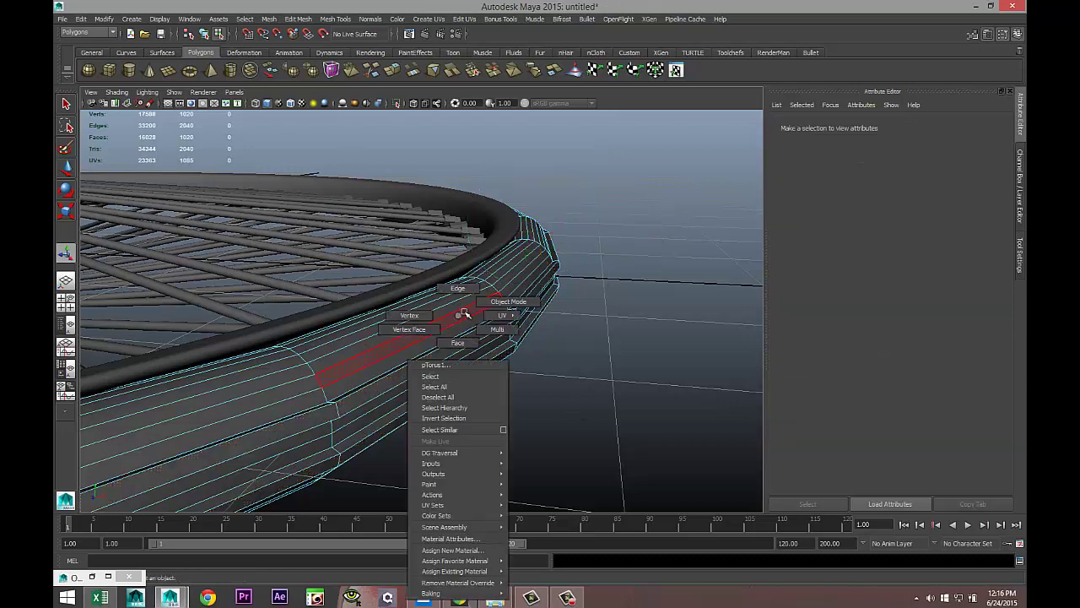
left_click(497, 301)
left_click(485, 313)
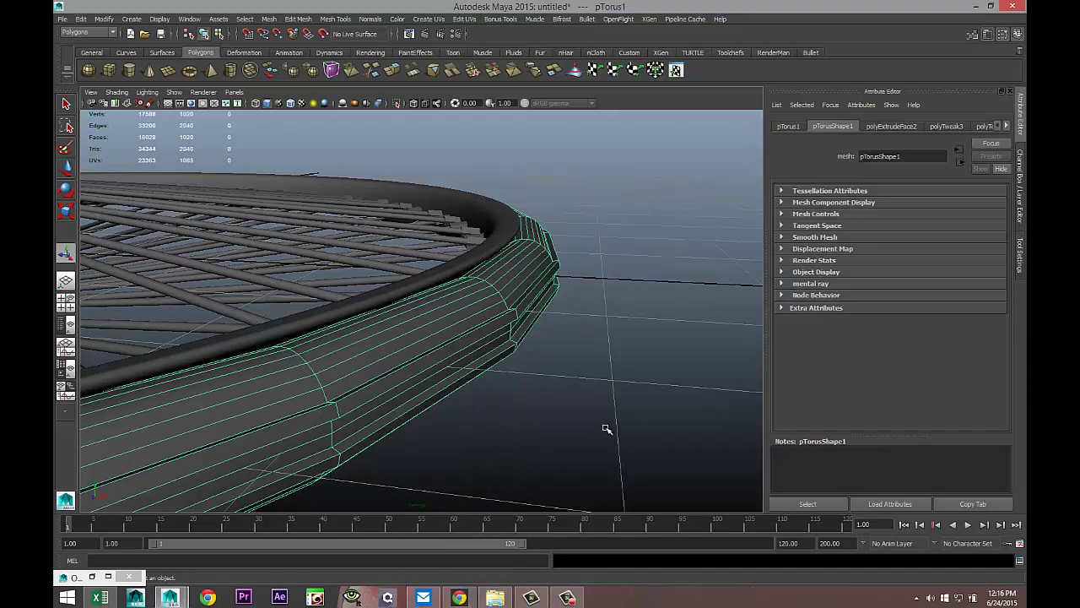
key("3")
left_click(557, 389)
scroll(557, 388, "down", 3)
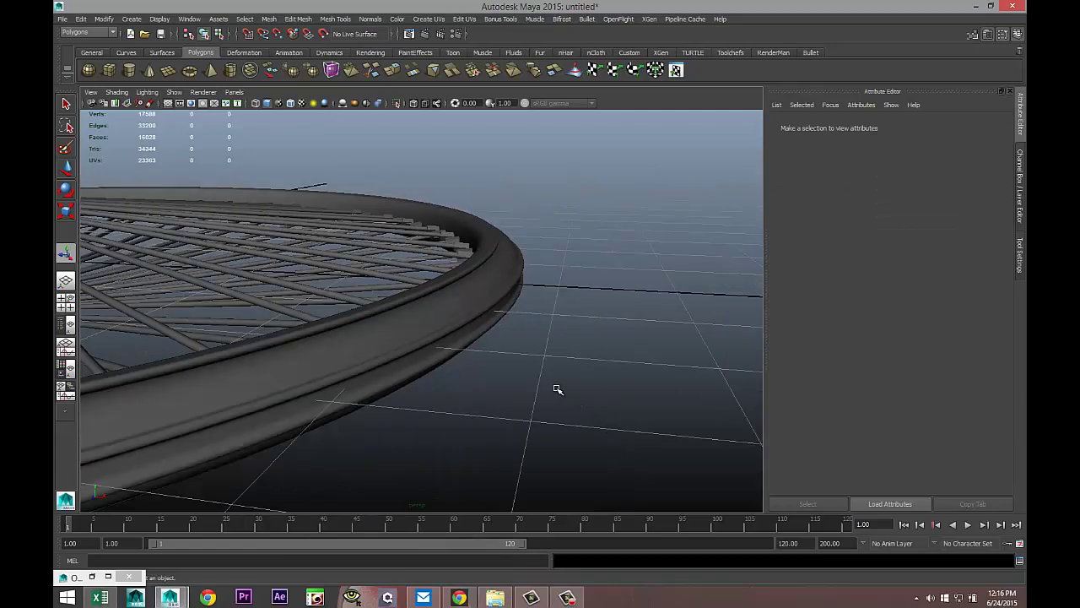
left_click_drag(529, 402, 551, 408, "alt")
left_click(485, 390)
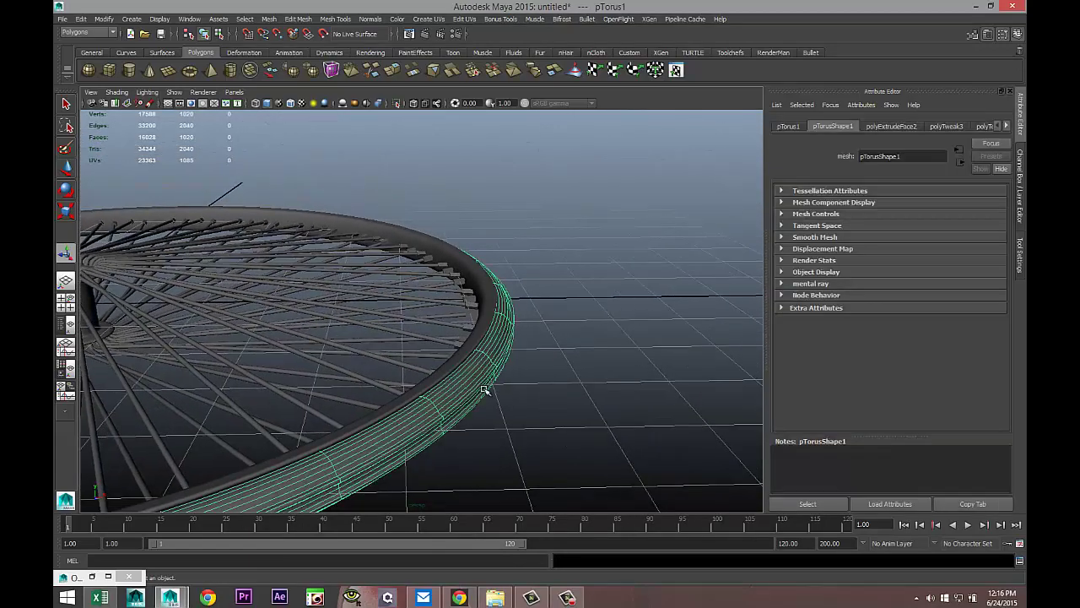
left_click_drag(622, 454, 595, 440, "alt")
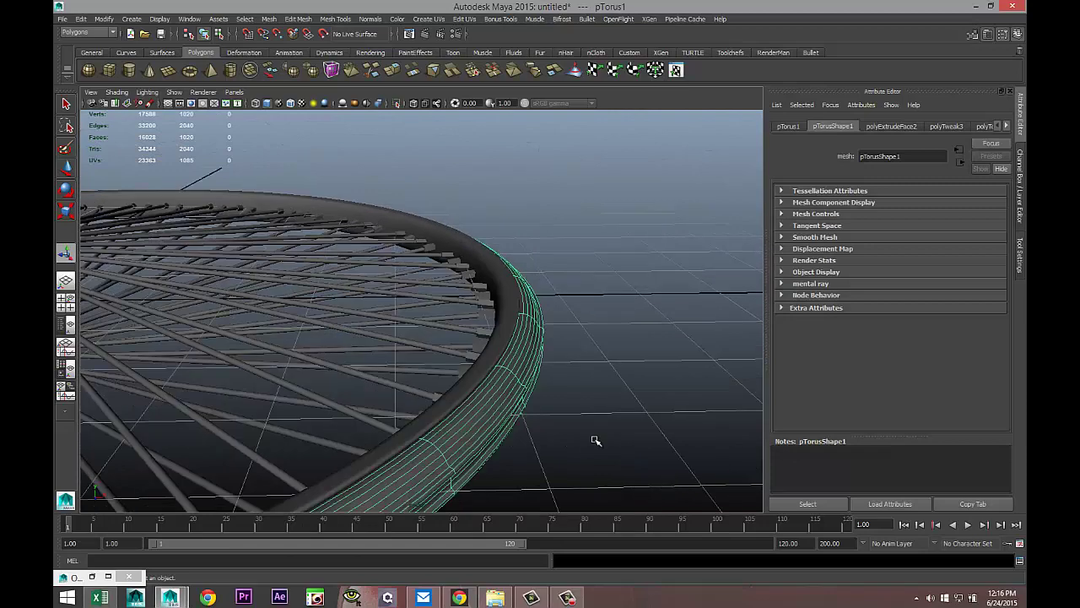
left_click(591, 443)
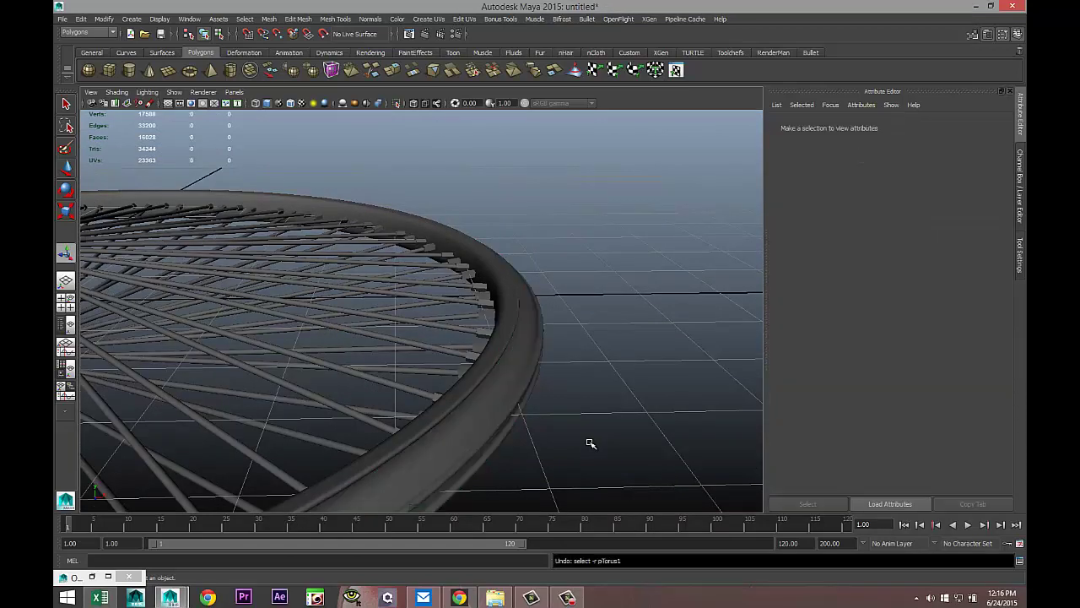
Undo the selection changes back to the tyre's face extrusion and set its thickness to 0.025
key("ctrl+z")
left_click(590, 443)
key("ctrl+z")
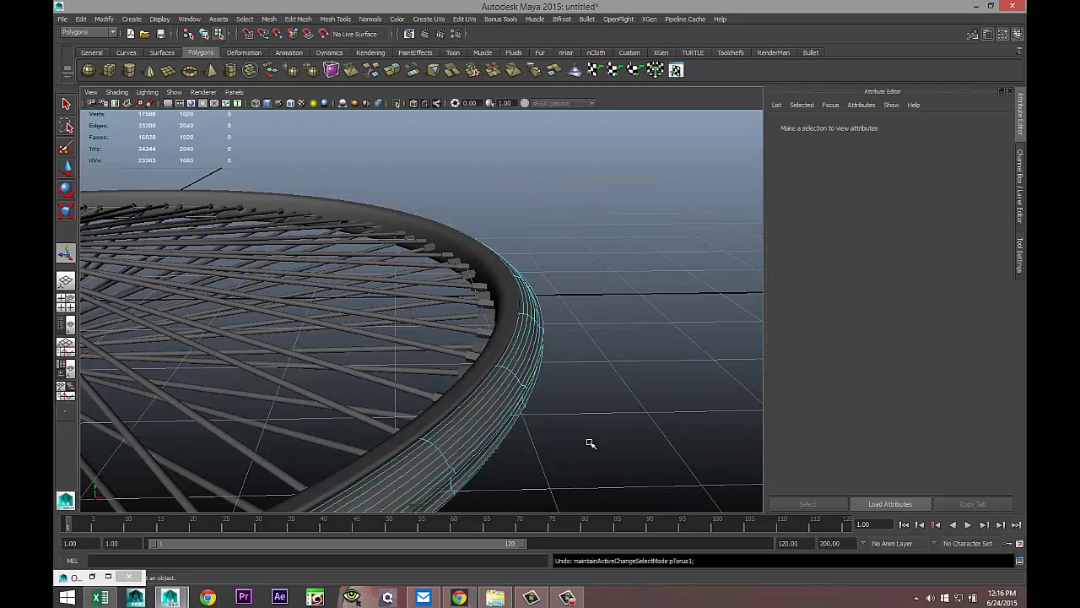
key("ctrl+z")
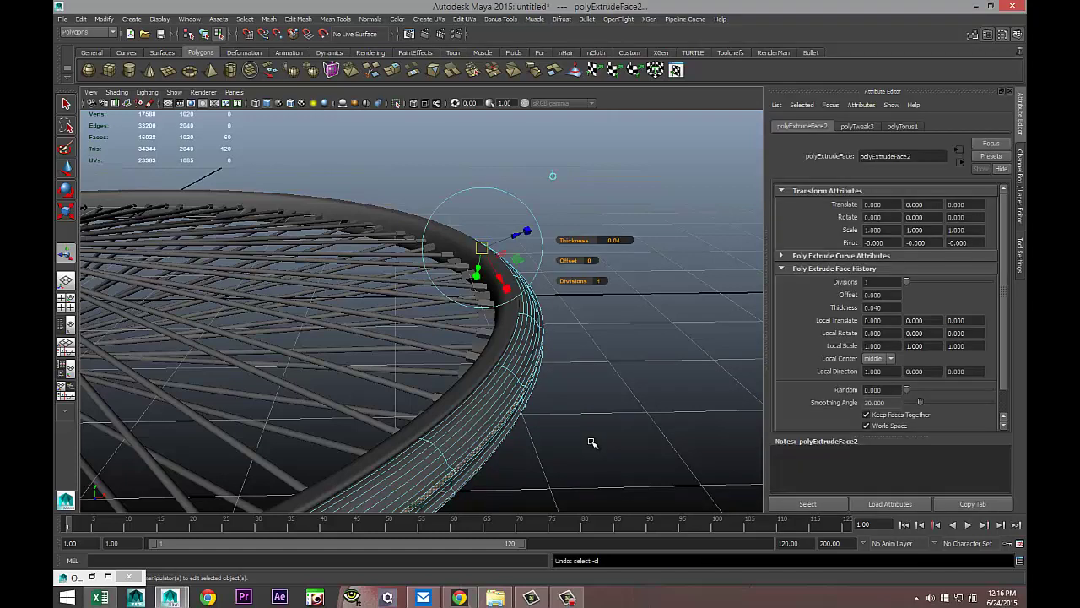
left_click(621, 239)
key("Return")
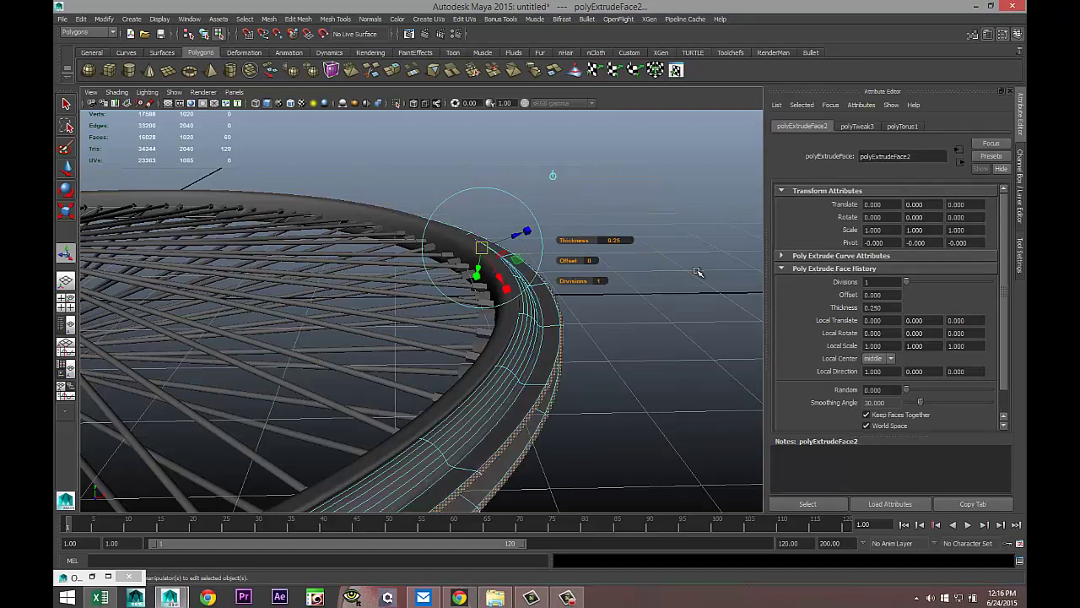
left_click(624, 240)
key("Return")
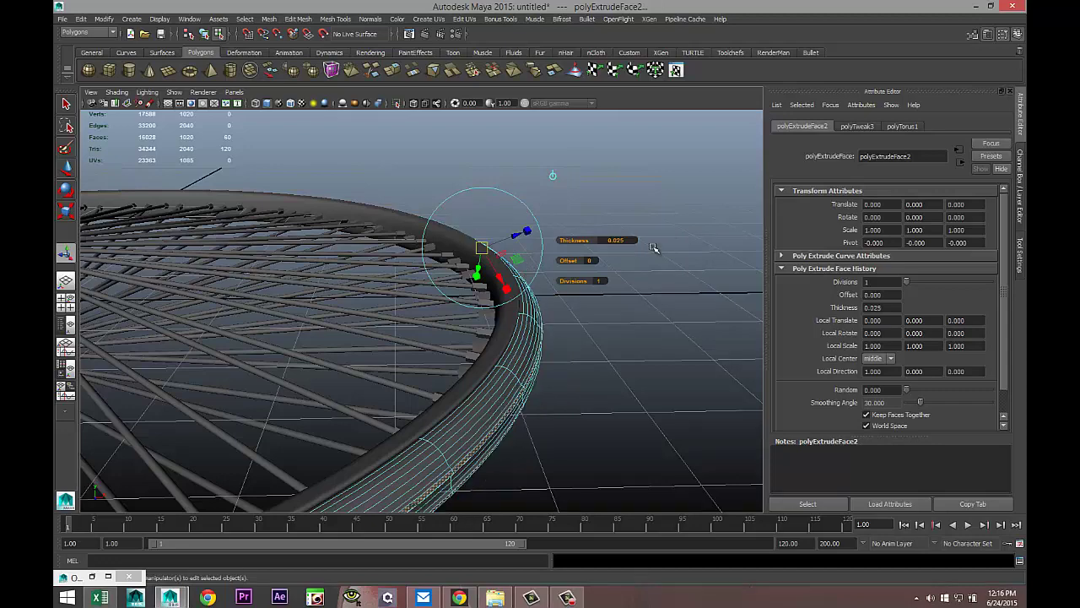
Switch the tyre back to object mode and clear the selection
mouse_move(608, 366)
left_mouse_down("alt")
mouse_move(606, 352)
mouse_move(592, 360)
left_mouse_up("alt")
right_click_drag(349, 335, 374, 313)
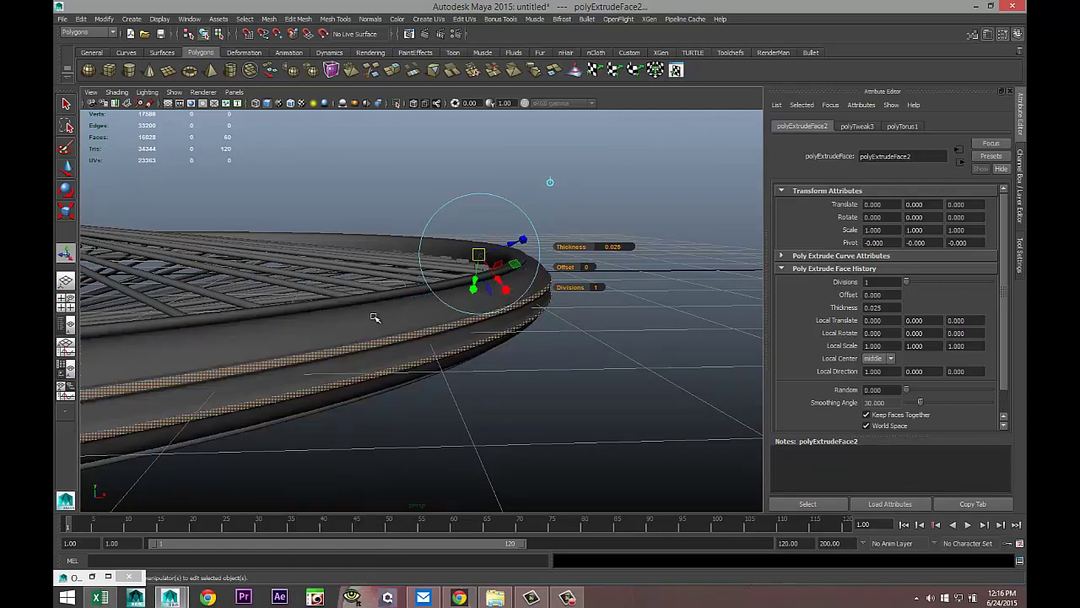
left_click(474, 411)
Select all parts of the wheel and group them
left_click_drag(460, 404, 569, 424, "alt")
scroll(529, 400, "down", 5)
middle_click_drag(569, 424, 565, 384, "alt")
left_click_drag(216, 205, 684, 493)
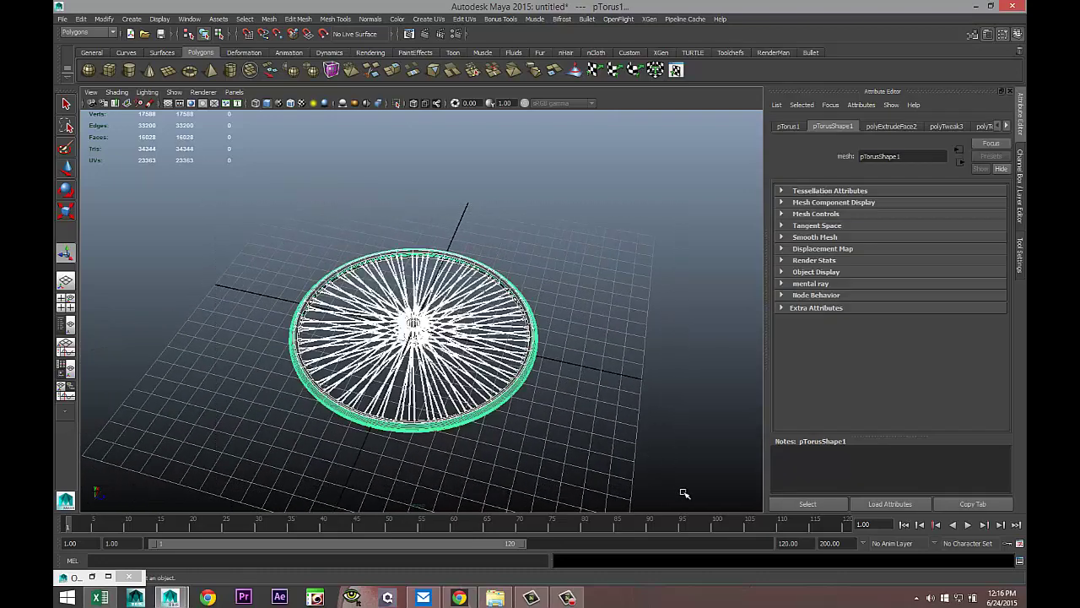
key("ctrl+g")
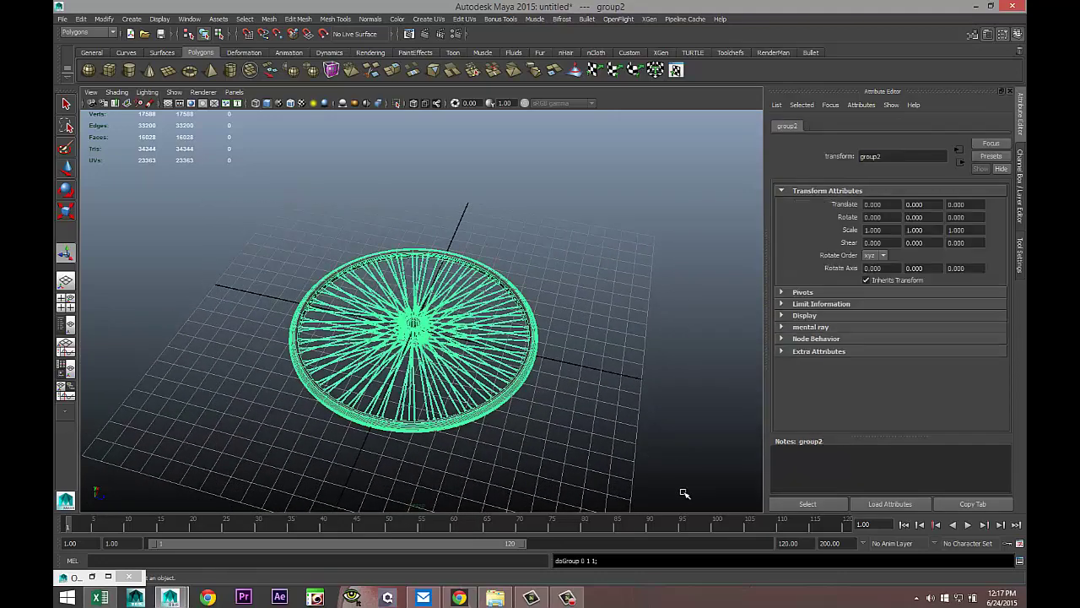
left_click(624, 274)
Assign a new mia_material_x material to the tyre
left_click_drag(624, 275, 583, 291, "alt")
right_click_drag(556, 385, 571, 403, "alt")
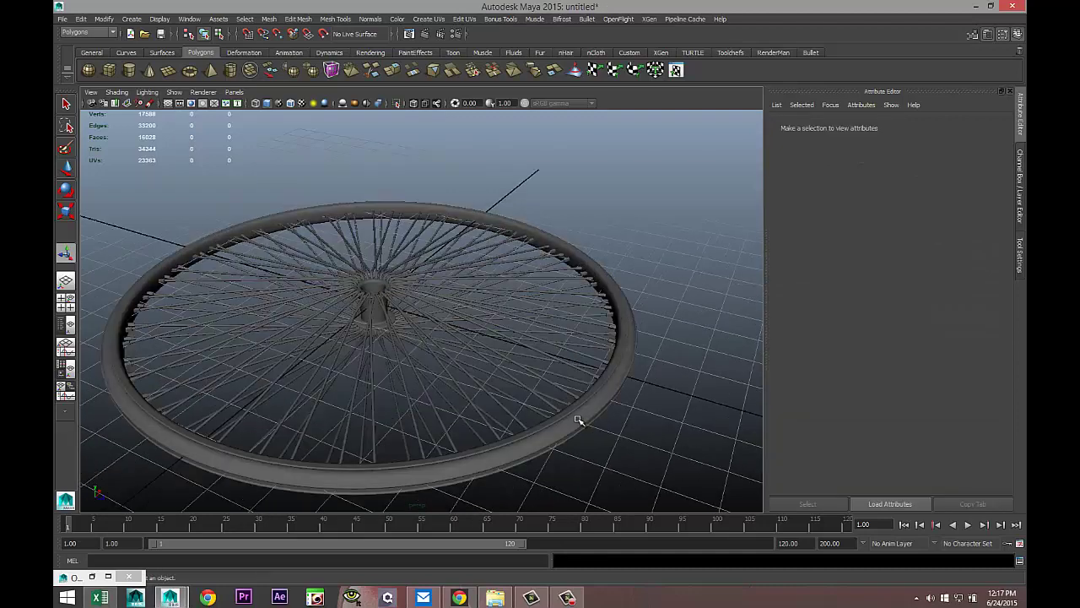
left_click(578, 419)
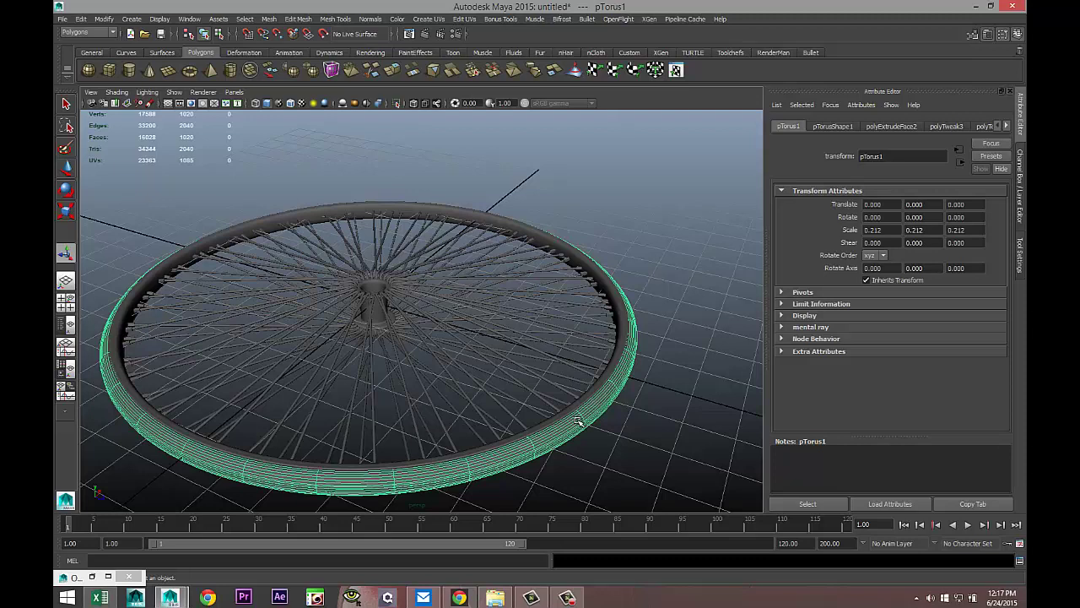
right_click_drag(578, 422, 583, 555)
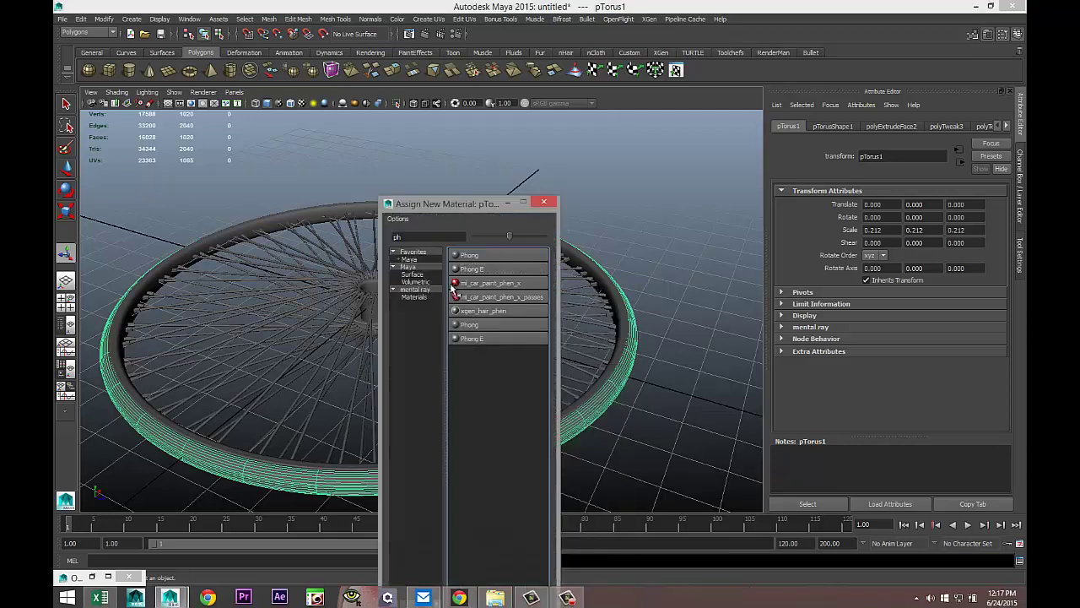
left_click(445, 236)
type("mia")
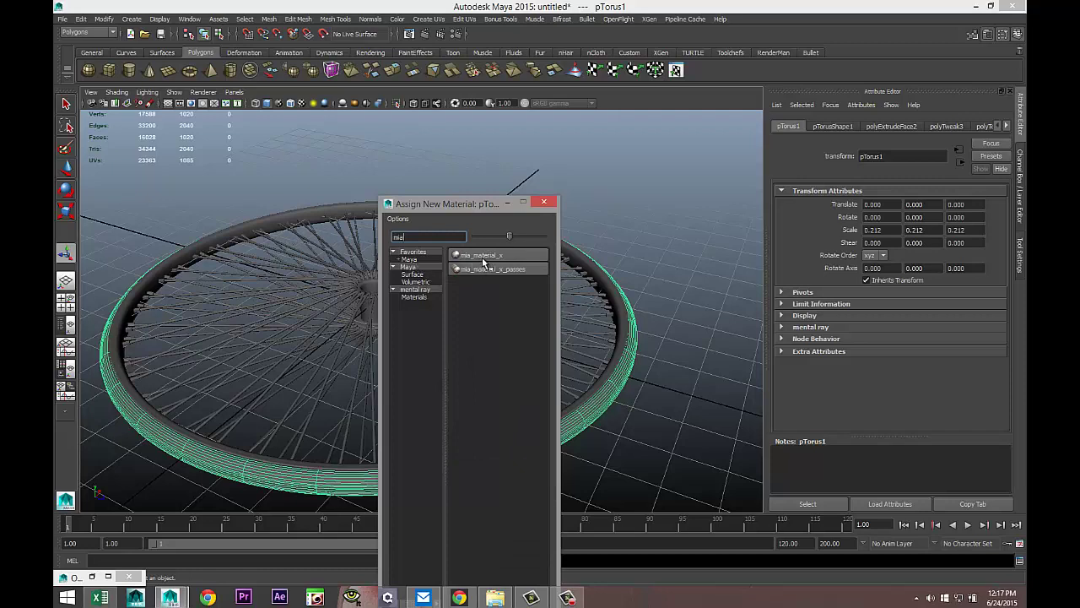
left_click(484, 264)
Replace the tyre material's settings with the Rubber preset
left_click(884, 127)
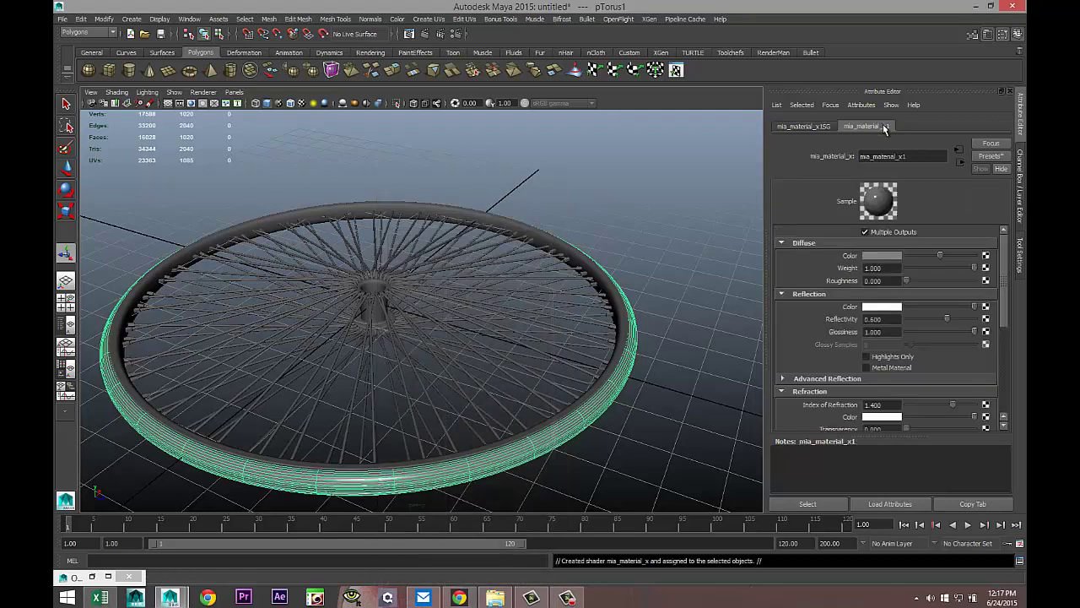
left_click(990, 156)
mouse_move(966, 317)
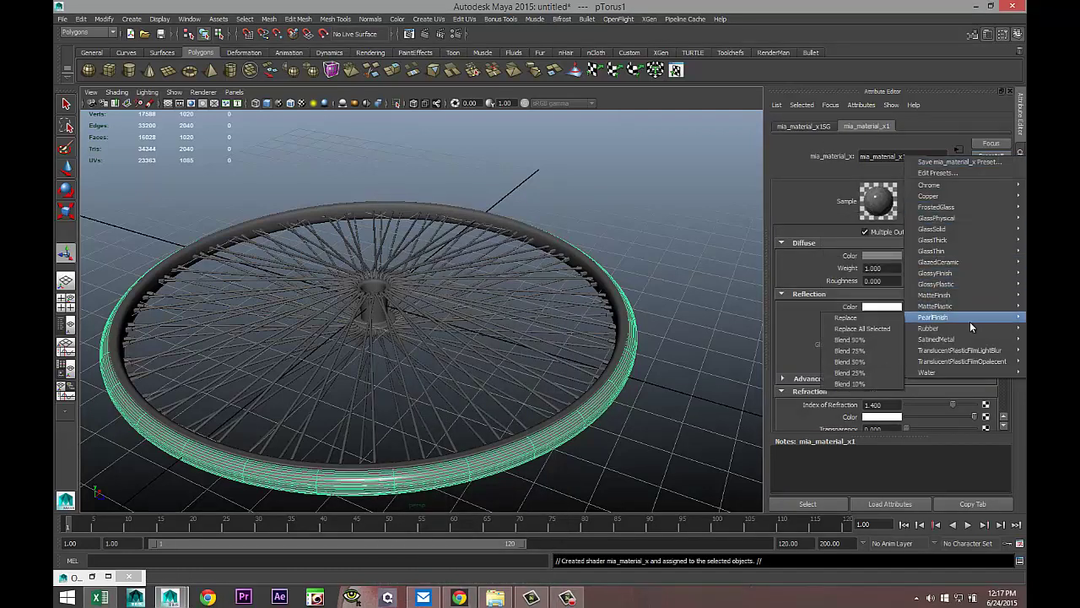
left_click(882, 329)
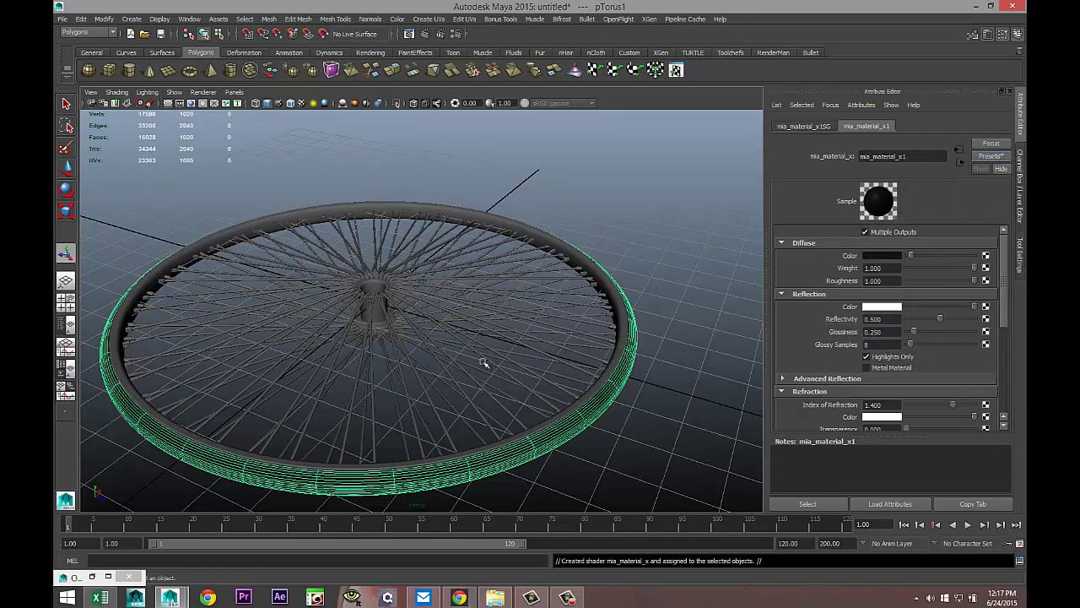
Select the hub and the rim together and assign them a new mia_material_x material
scroll(484, 363, "up", 3)
left_click(341, 312)
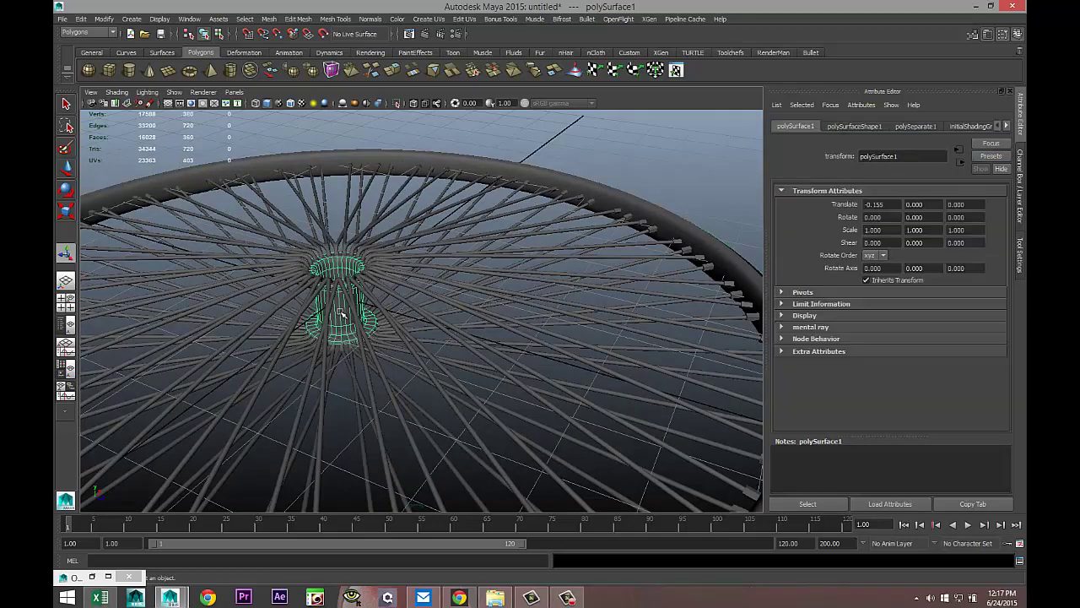
left_click(720, 247)
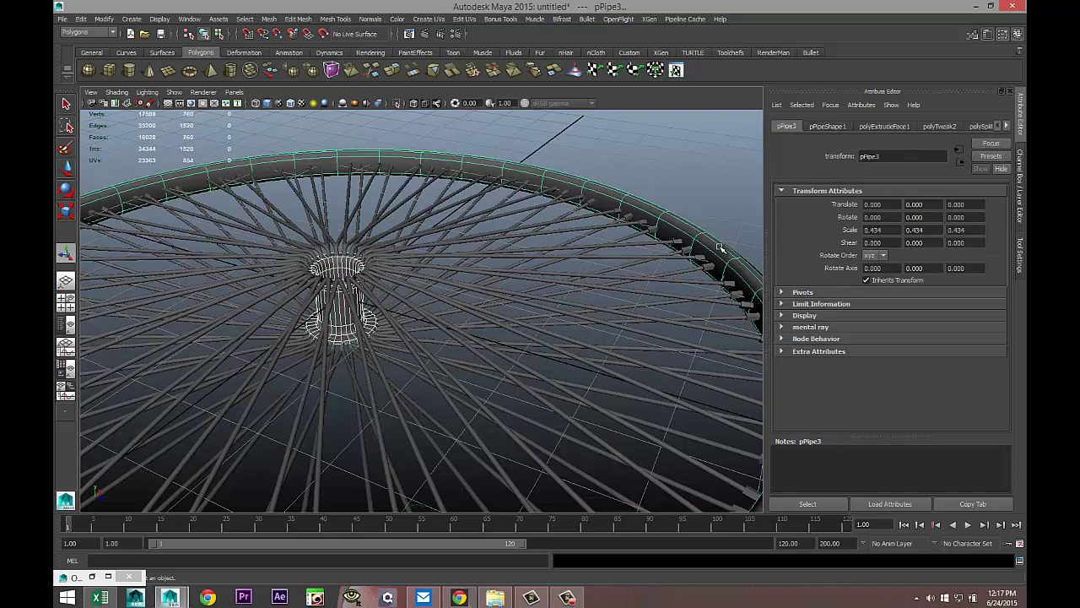
right_click_drag(720, 247, 726, 482)
left_click(487, 255)
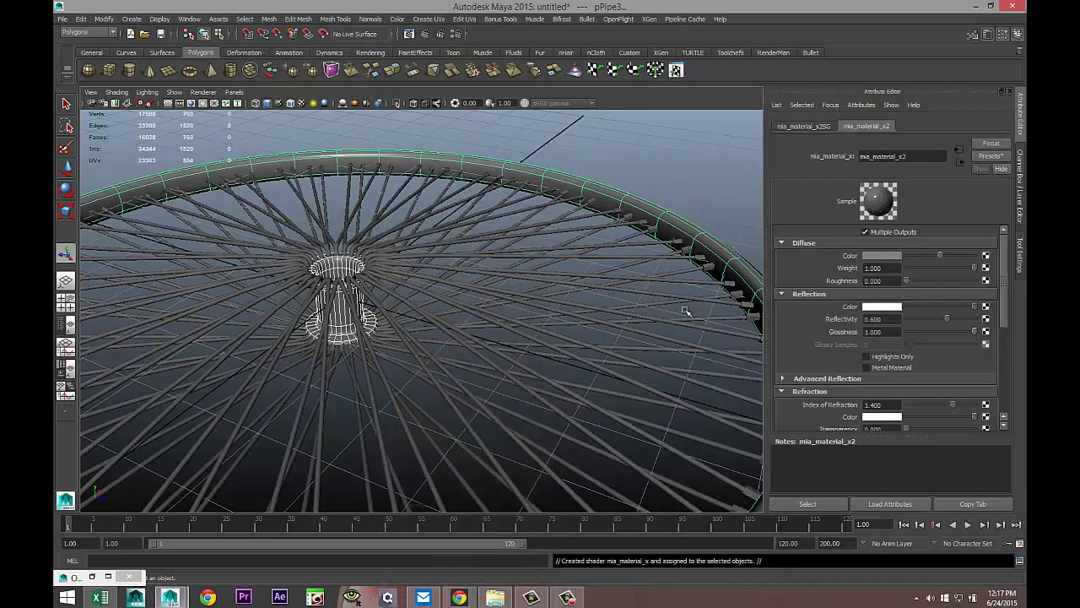
Replace the hub and rim material's settings with the Chrome preset
left_click(986, 156)
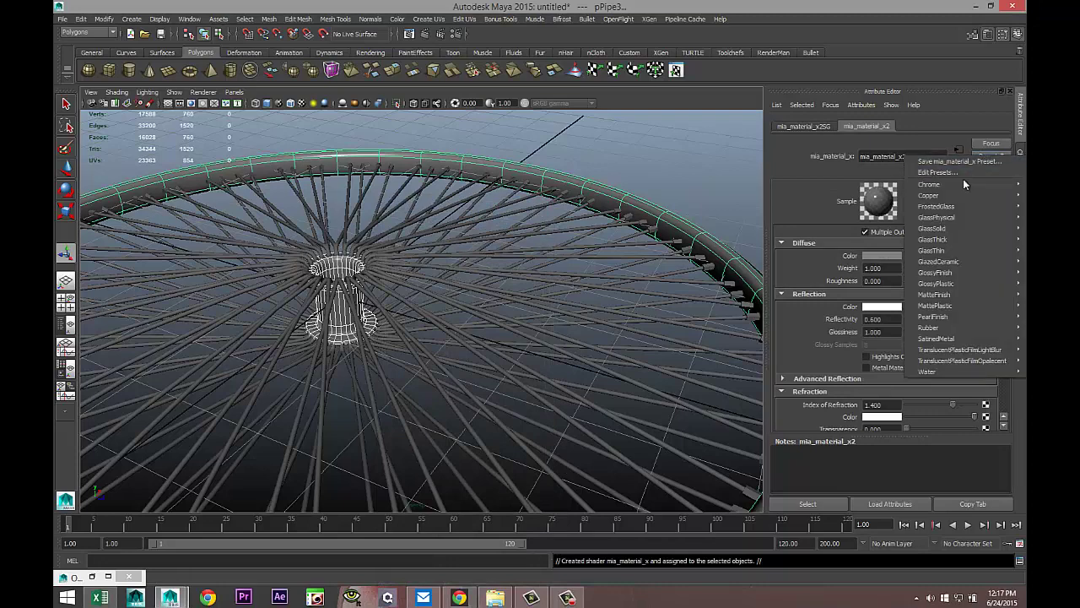
mouse_move(939, 187)
left_click(871, 186)
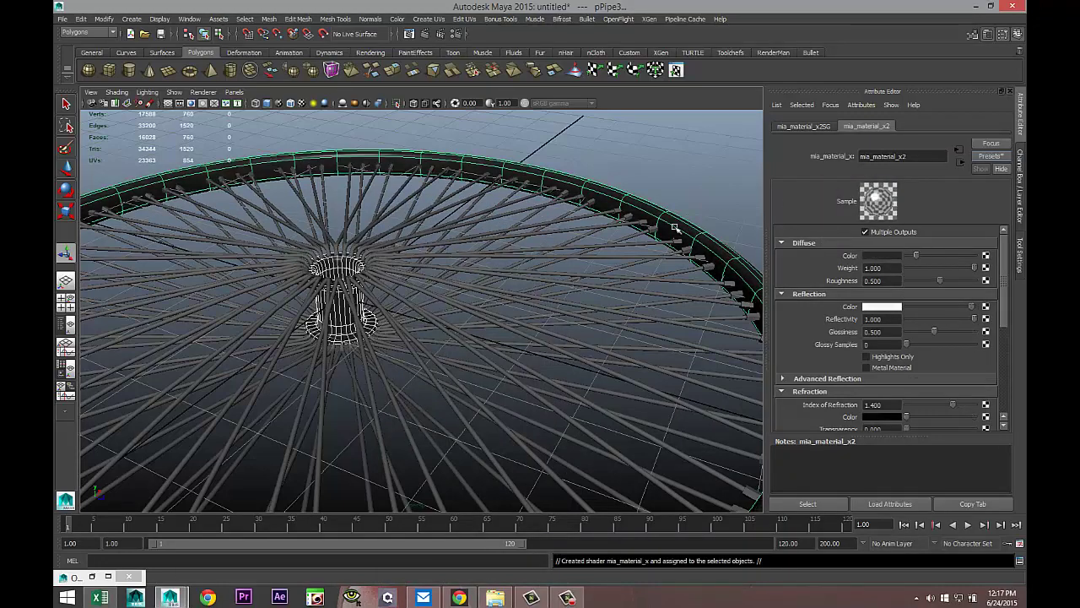
Select all parts of the wheel, leaving out the tyre, the rim and the hub
key("f")
left_click_drag(604, 241, 621, 261, "alt")
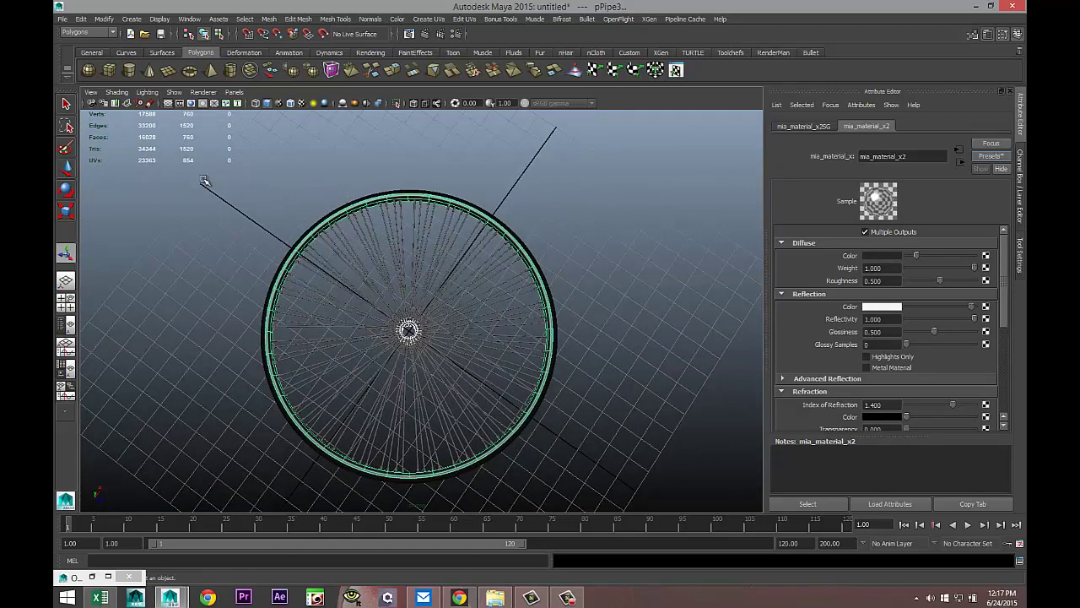
left_click_drag(203, 180, 688, 488)
scroll(651, 296, "up", 5)
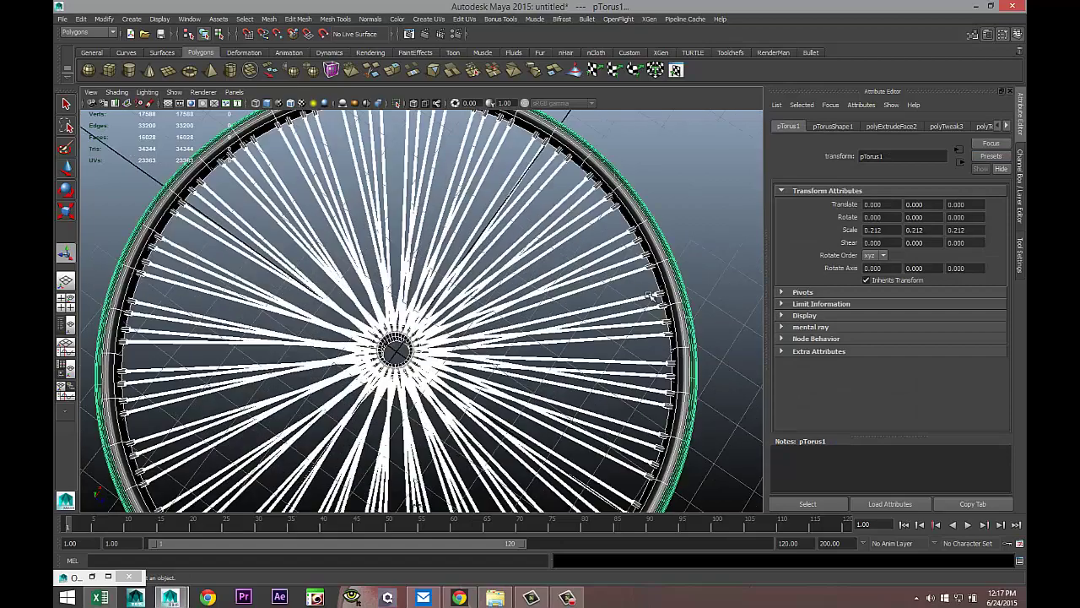
left_click(667, 243, "shift")
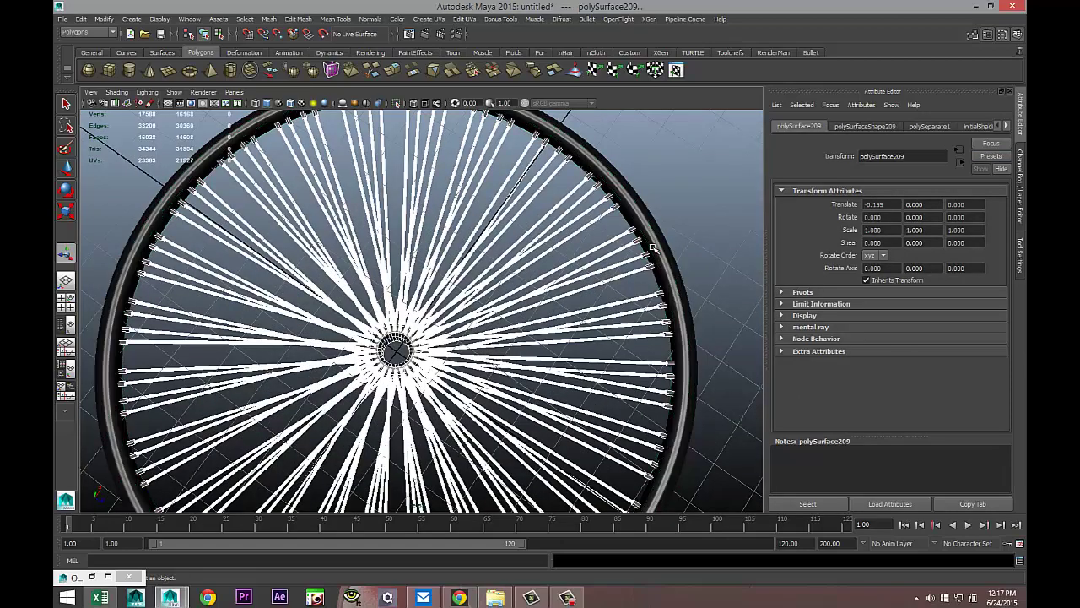
scroll(489, 380, "up", 5)
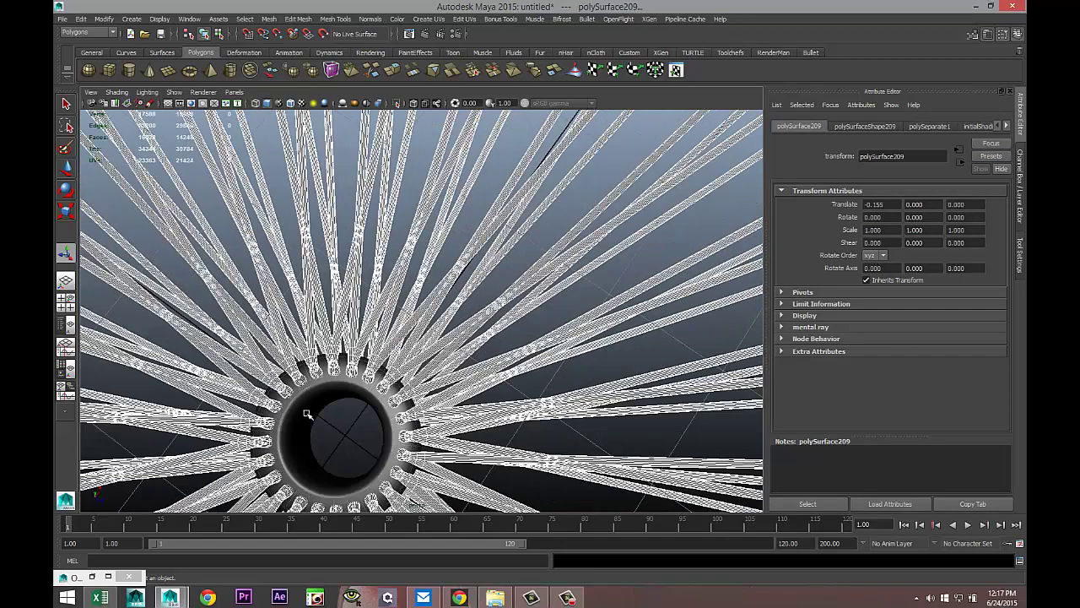
scroll(310, 417, "down", 5)
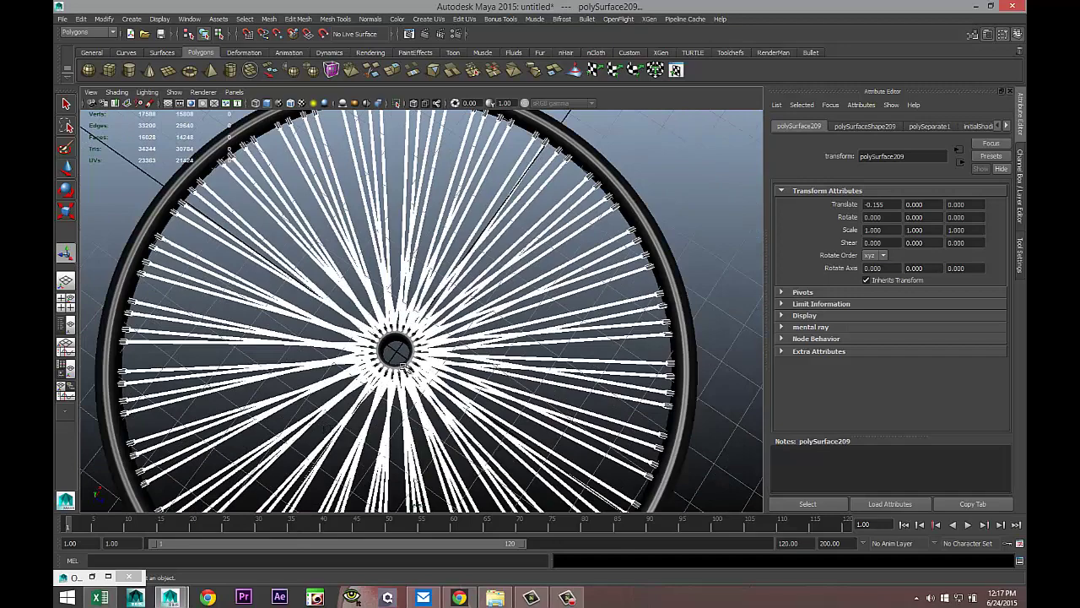
middle_click_drag(391, 295, 448, 301, "alt")
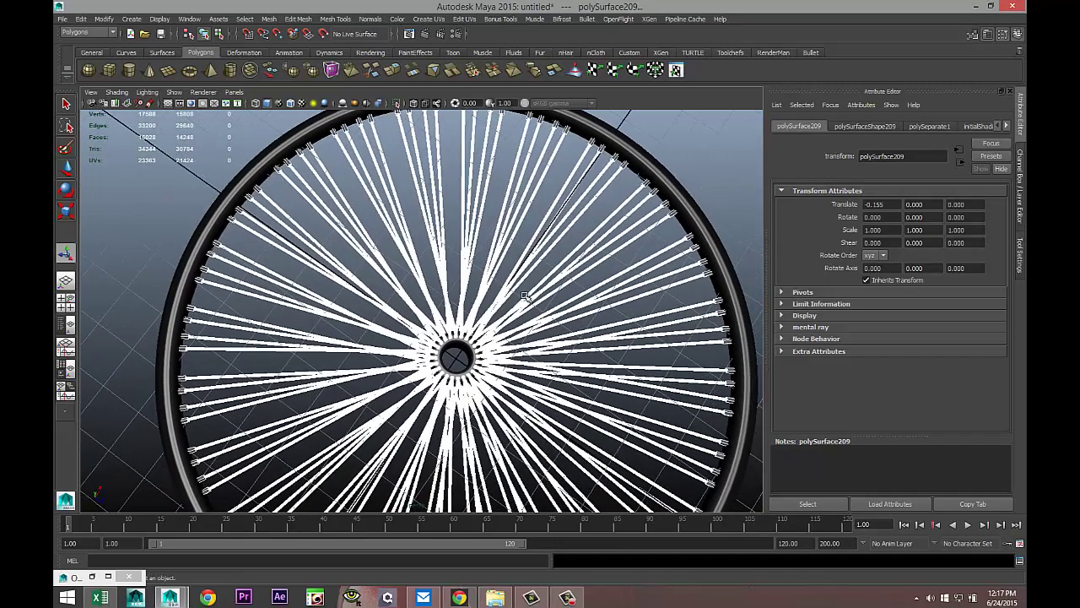
Assign a new mia_material_x material to the selected spokes and blend in the SatinedMetal preset at 75%
right_click_drag(584, 267, 567, 494)
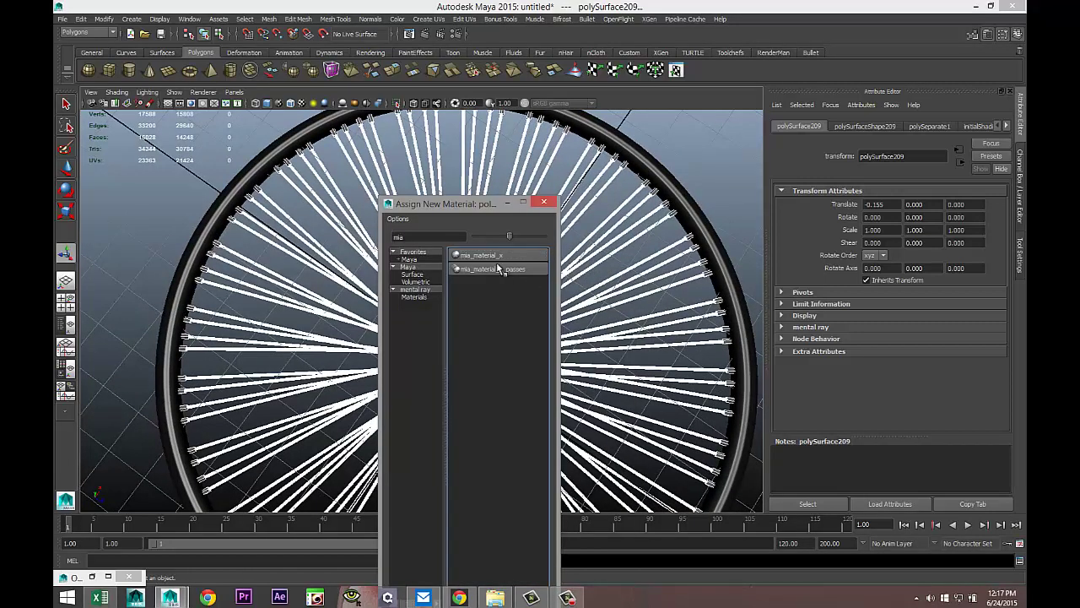
left_click(495, 256)
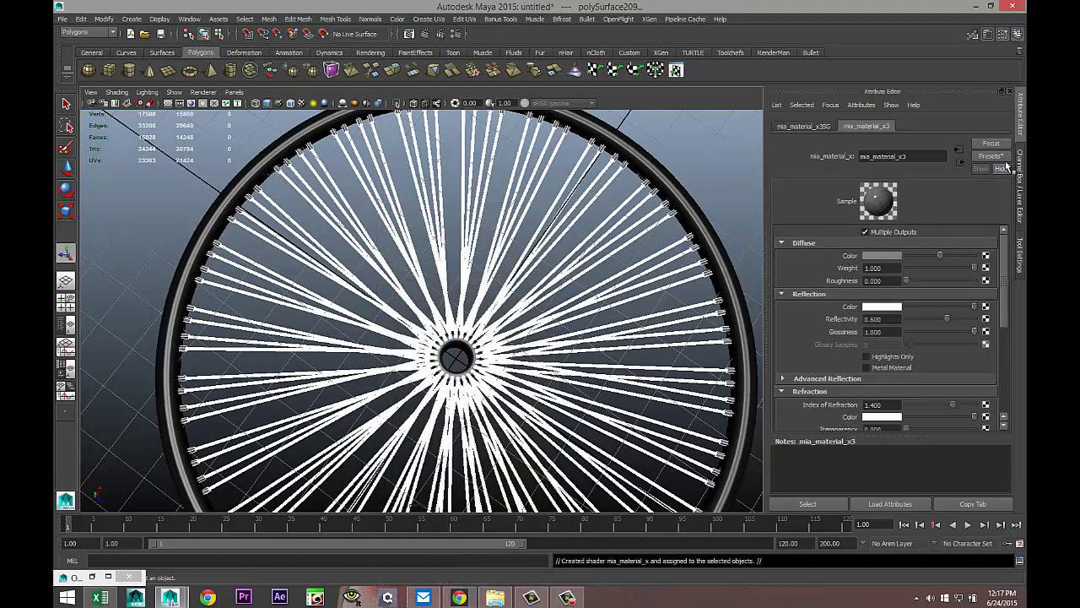
left_click(989, 158)
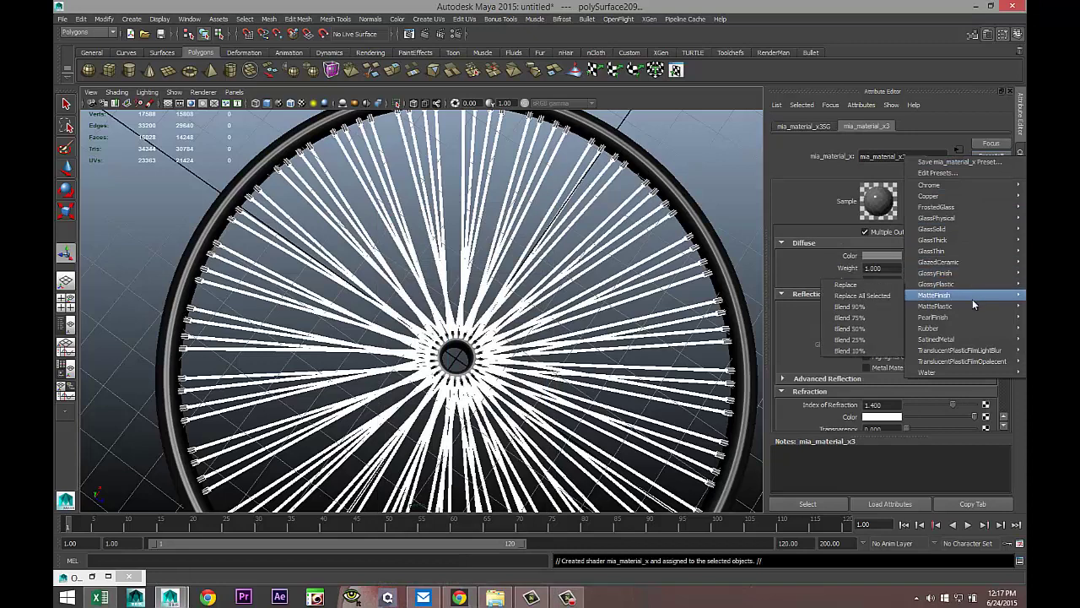
mouse_move(968, 318)
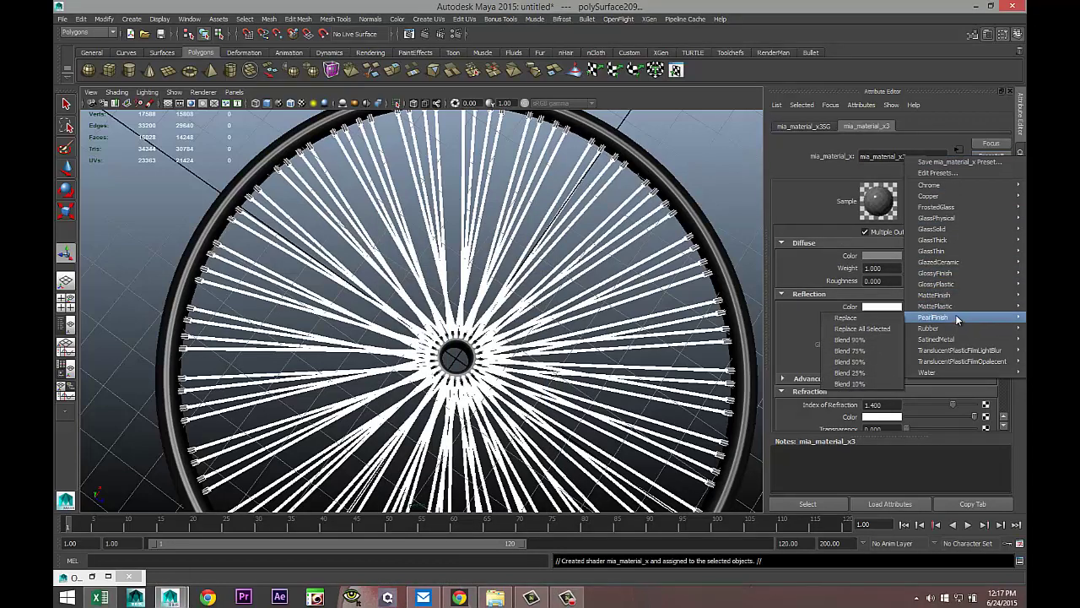
mouse_move(952, 339)
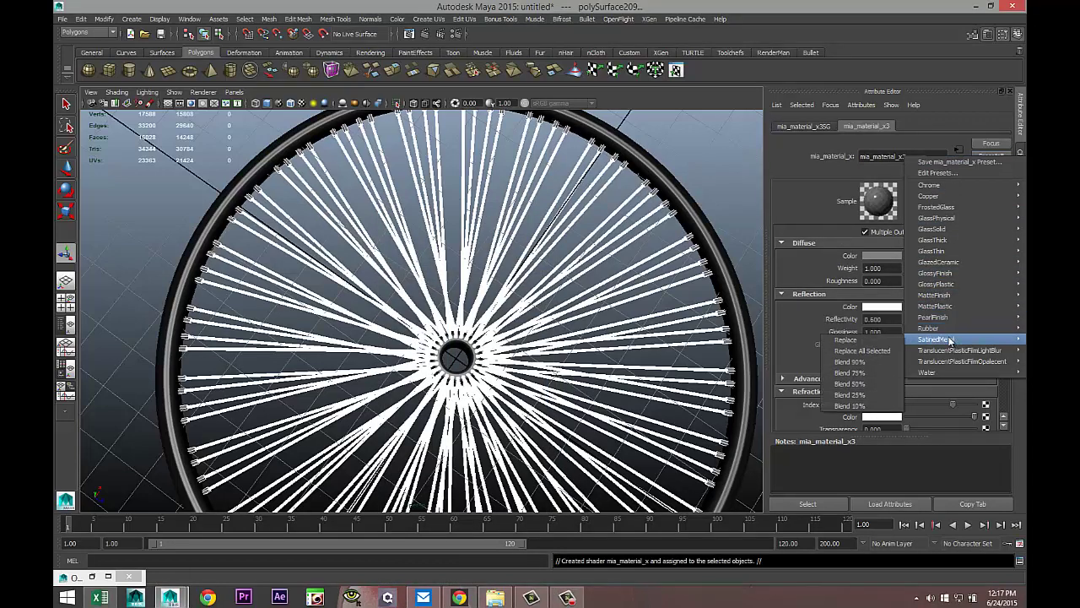
left_click(871, 374)
scroll(528, 326, "down", 3)
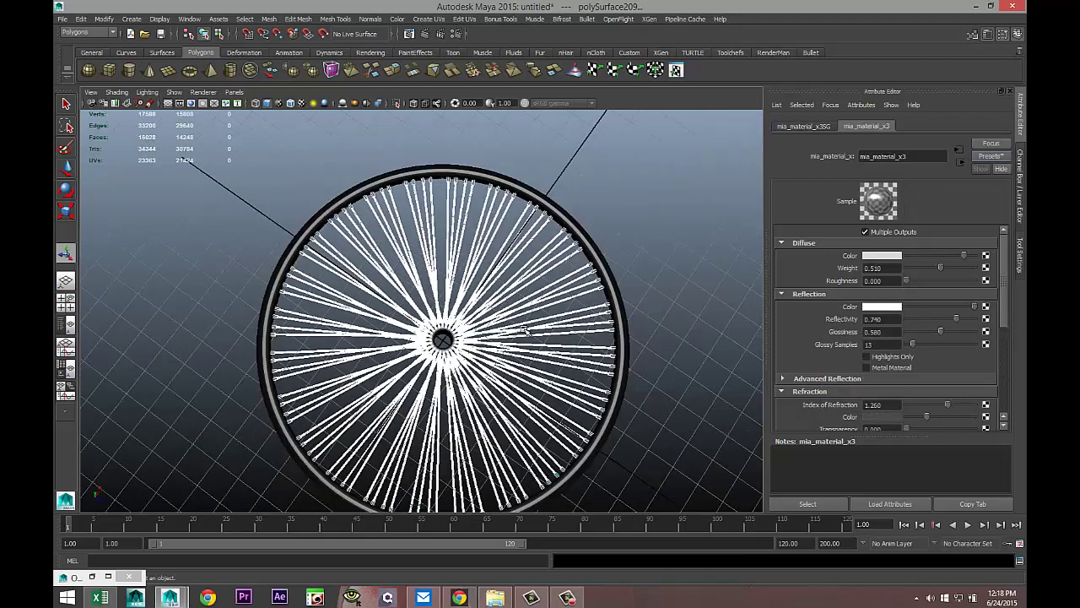
scroll(545, 318, "up", 3)
left_click(708, 161)
Create a polygon plane on the grid under the wheel and scale it up far beyond the grid as a floor
left_click_drag(632, 246, 562, 279, "alt")
scroll(559, 326, "down", 2)
scroll(557, 325, "down", 4)
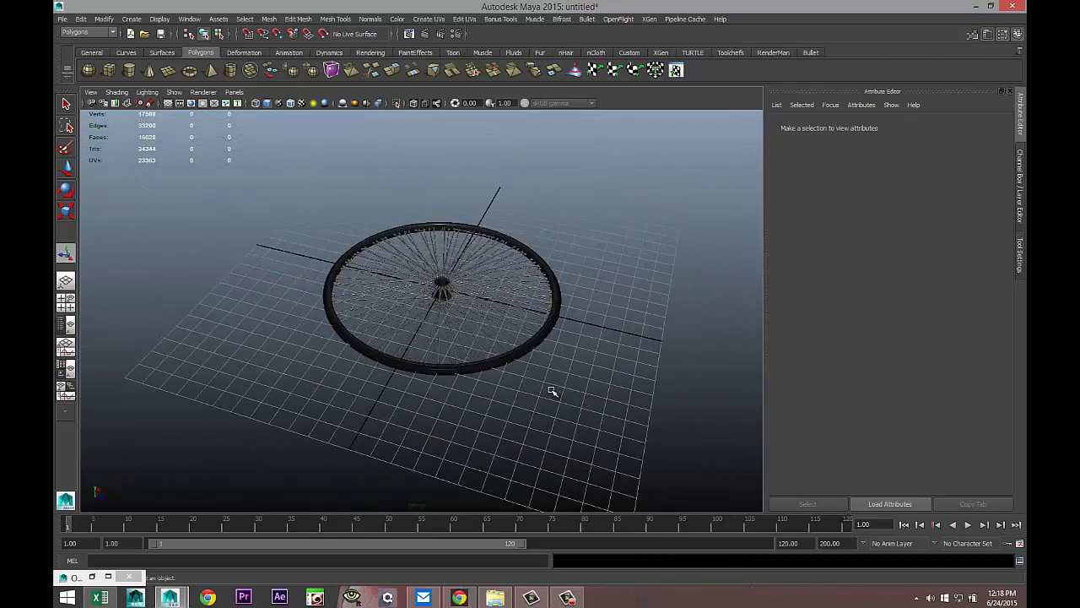
left_click(168, 71)
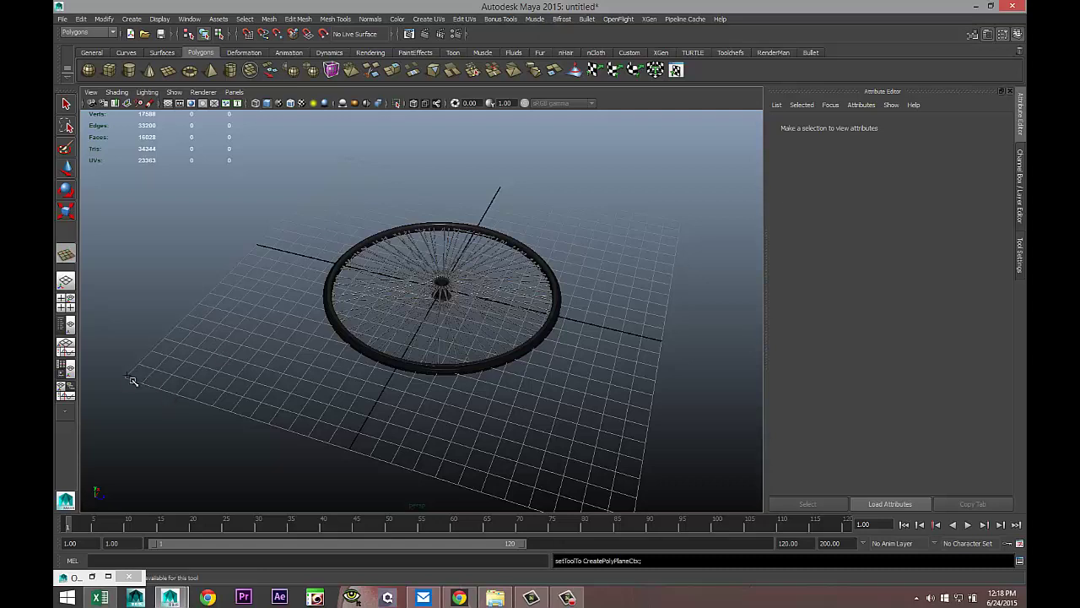
left_click_drag(126, 379, 724, 234)
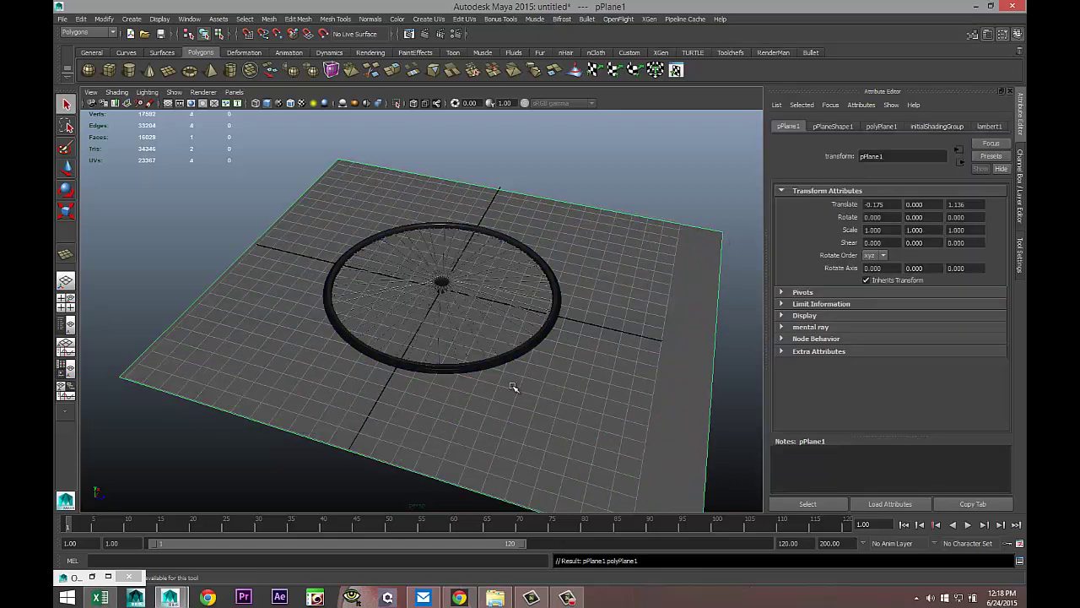
key("r")
left_click_drag(477, 266, 594, 94)
left_click_drag(511, 307, 788, 362)
Assign a new Phong E material to the floor plane and set its color to white
right_click_drag(654, 179, 656, 401)
left_click(646, 169)
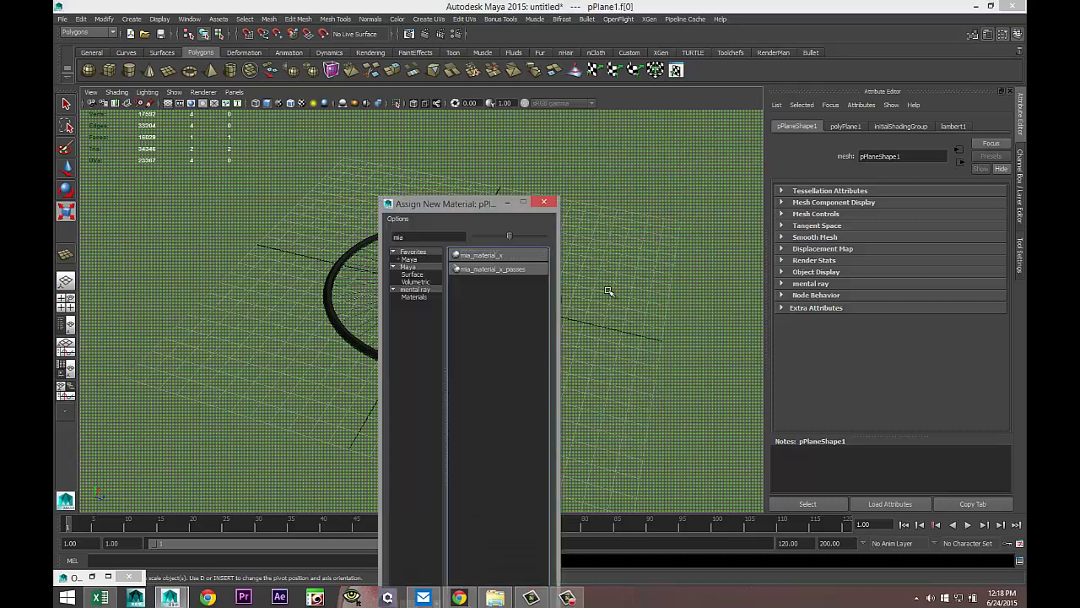
double_click(400, 236)
type("ph")
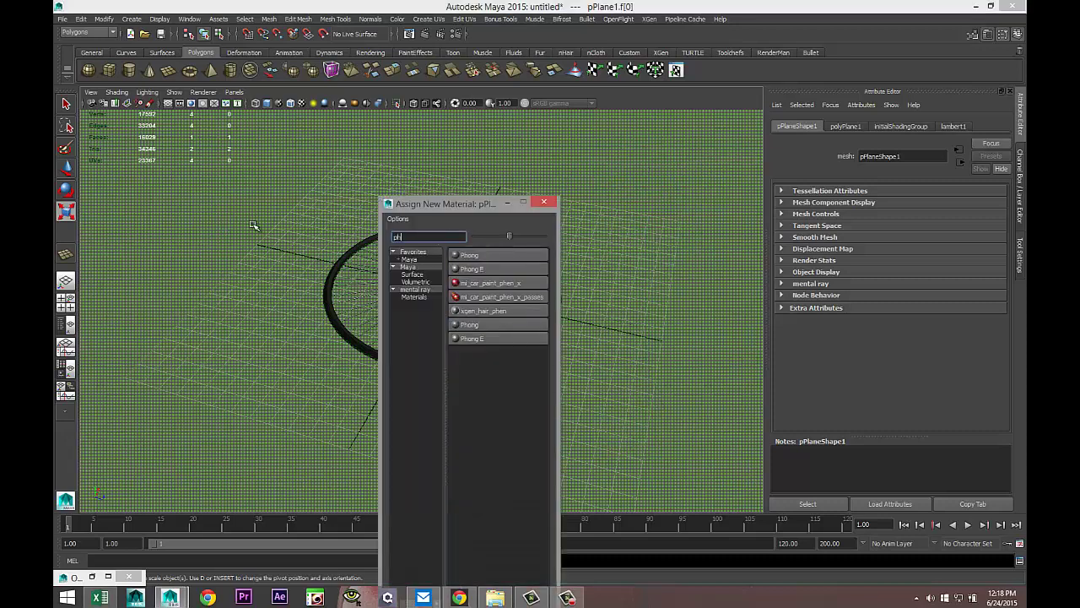
left_click(504, 269)
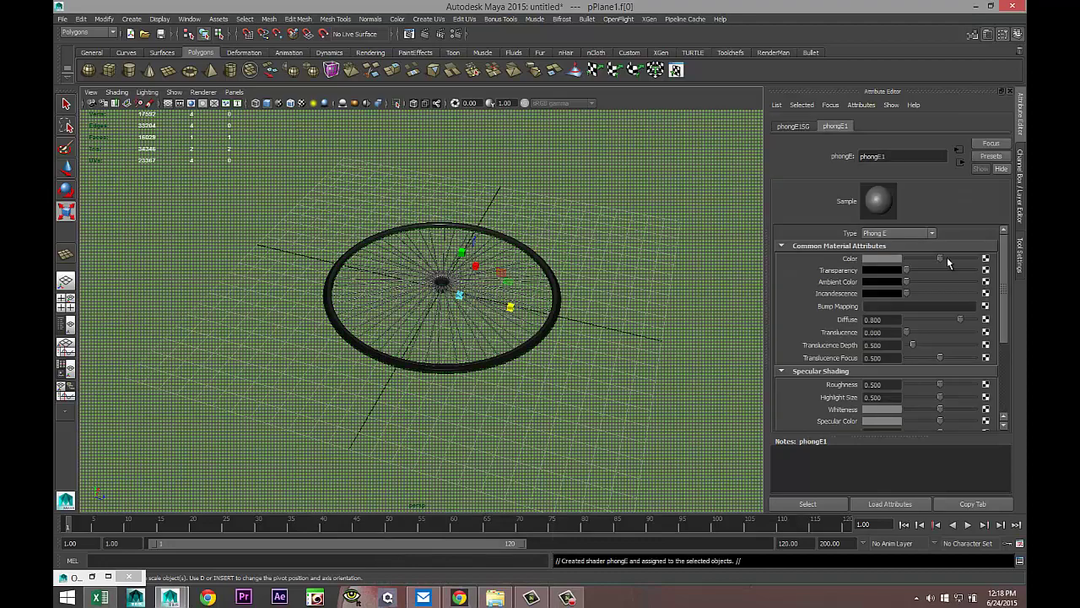
left_click_drag(940, 259, 985, 263)
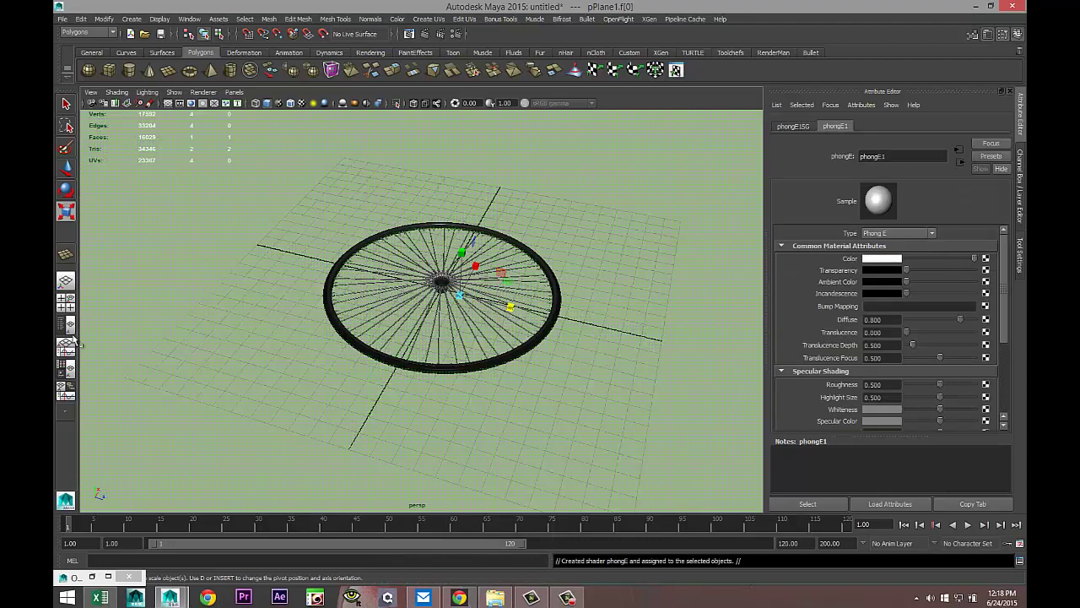
Select all parts of the wheel in the side view, leaving out the floor plane
left_click(66, 302)
key("space")
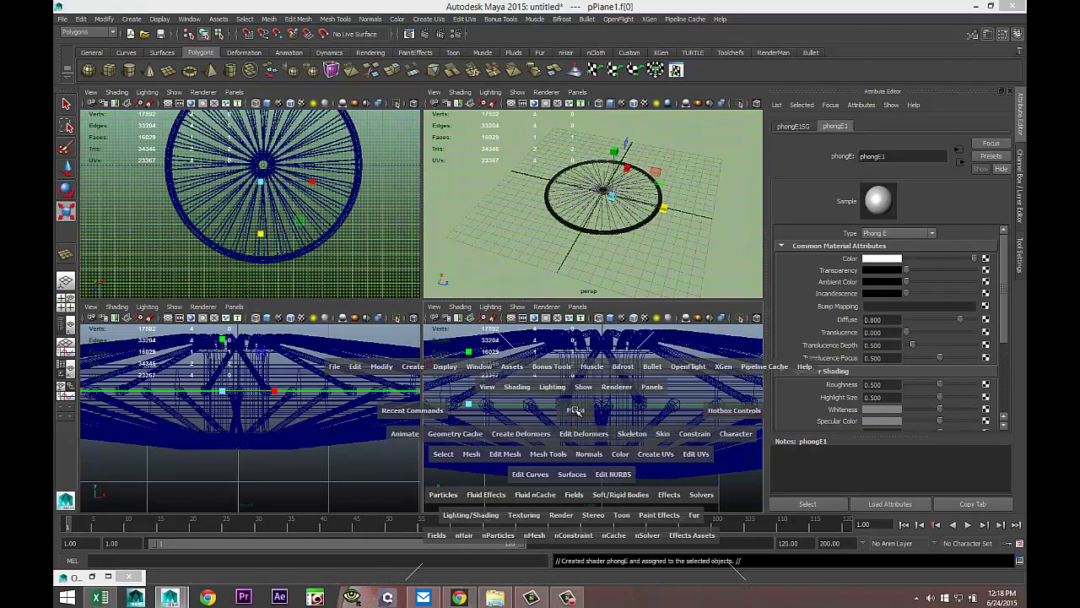
left_click_drag(196, 270, 707, 438)
right_click_drag(512, 310, 527, 297)
left_click_drag(246, 263, 529, 375)
left_click(446, 302)
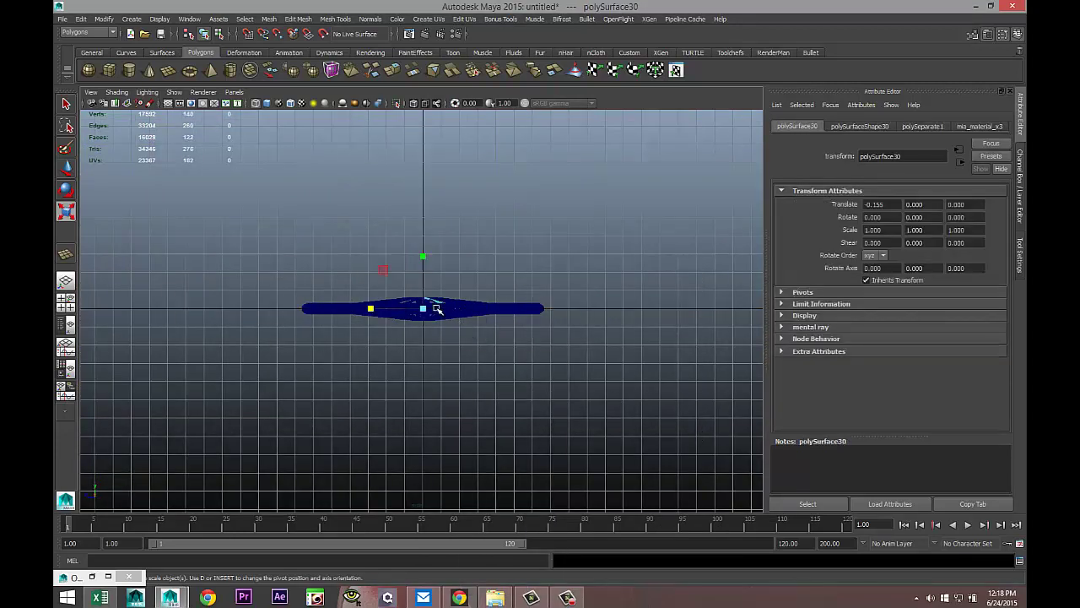
right_click_drag(435, 306, 461, 299)
left_click_drag(269, 275, 640, 403)
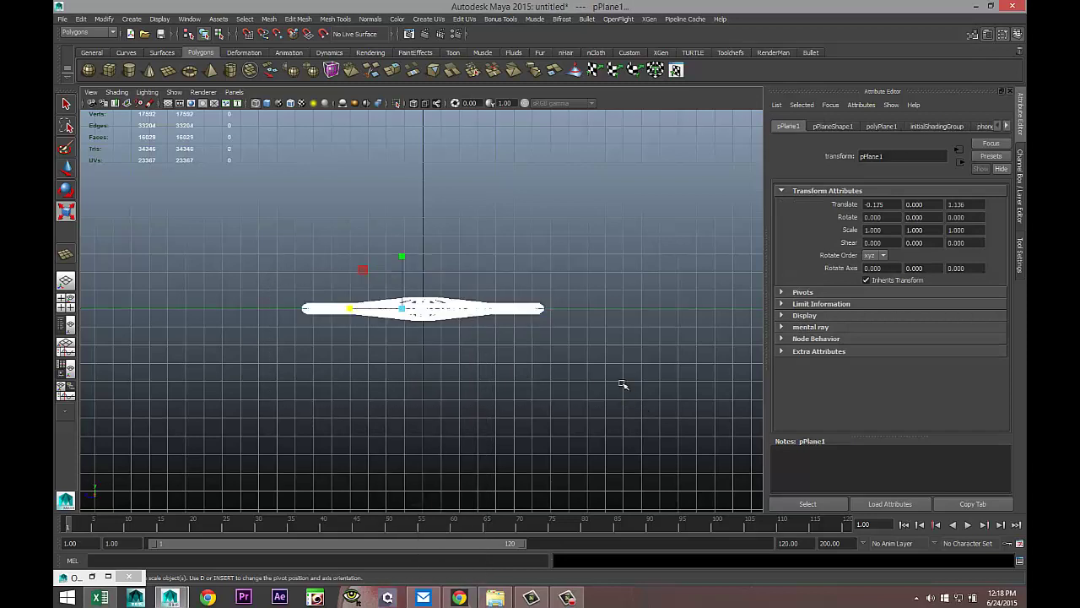
left_click_drag(623, 301, 636, 340, "ctrl")
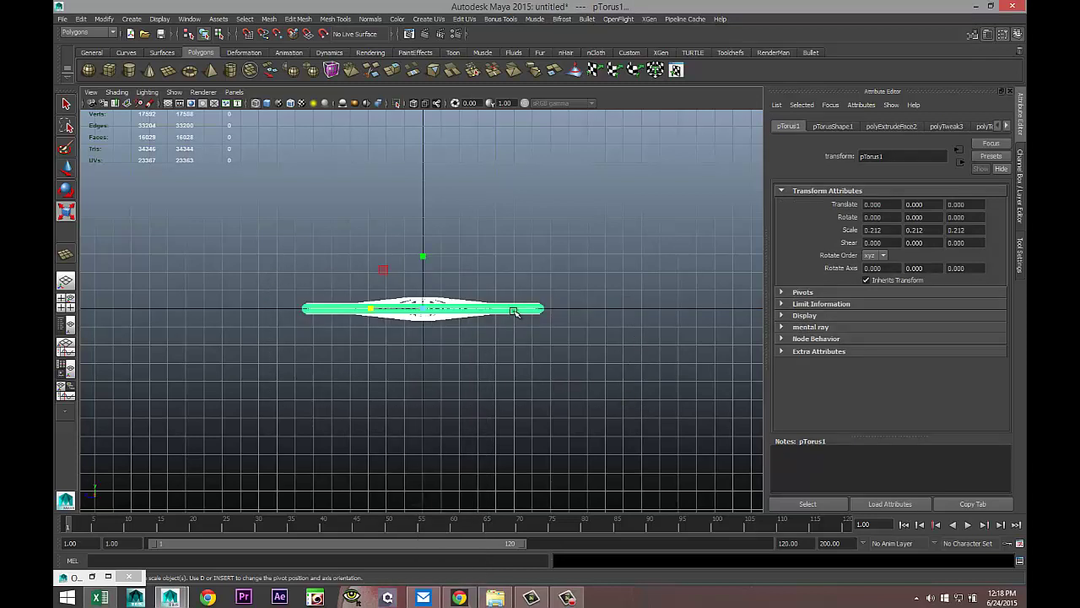
Raise the wheel about 0.7 units in Y above the floor plane and return to the perspective view
key("w")
left_click_drag(421, 249, 422, 242)
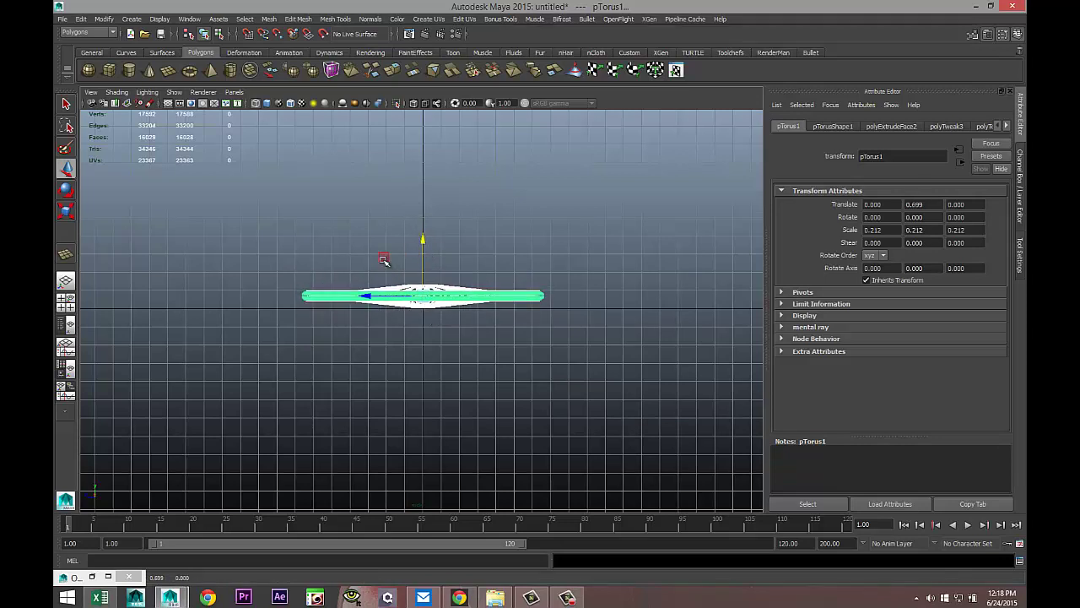
left_click(66, 301)
left_click(66, 279)
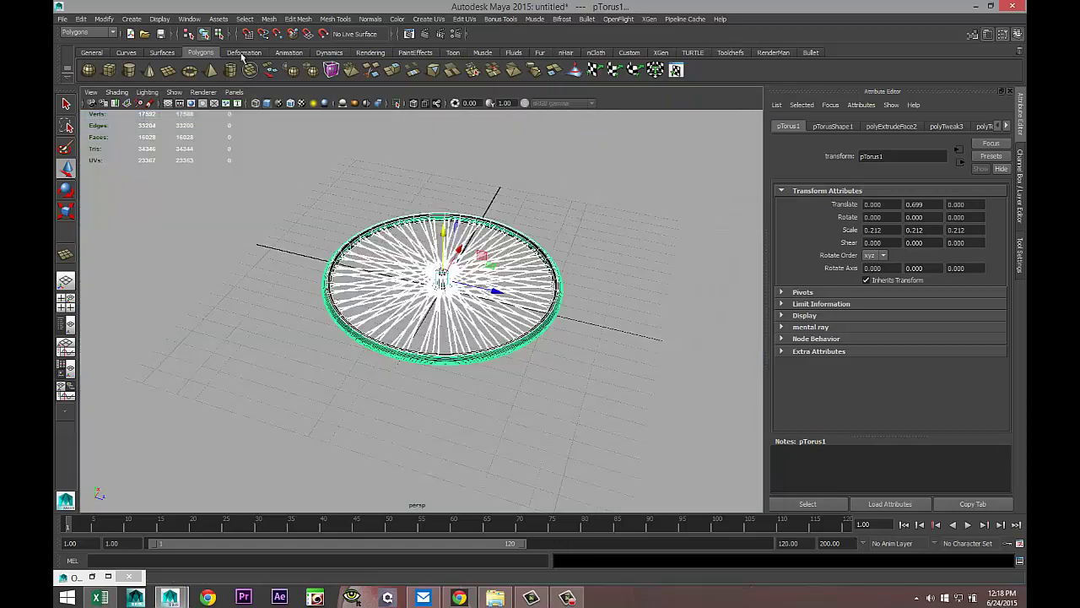
Create a point light, place it at about X -4.2, Y 6.2, Z 9.4, and display the scene lighting in the viewport
left_click(132, 18)
mouse_move(184, 73)
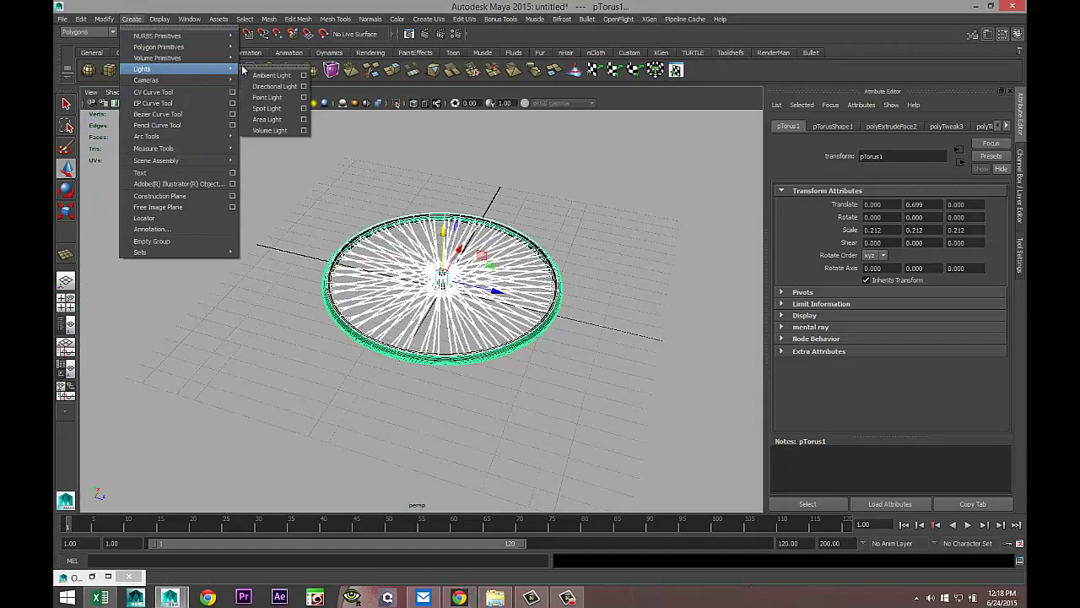
left_click(264, 91)
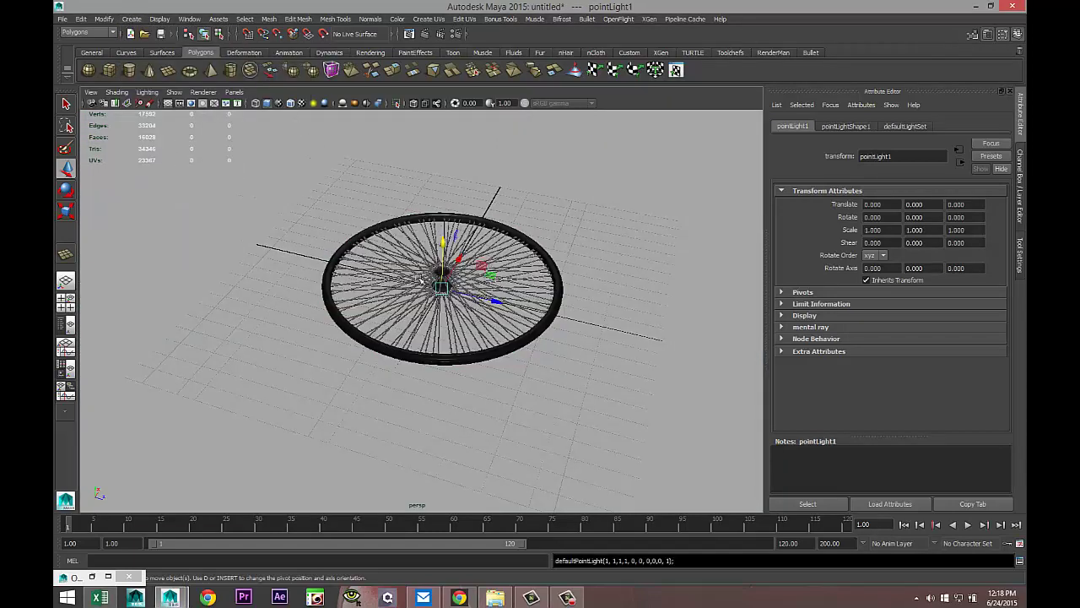
left_click_drag(442, 245, 446, 136)
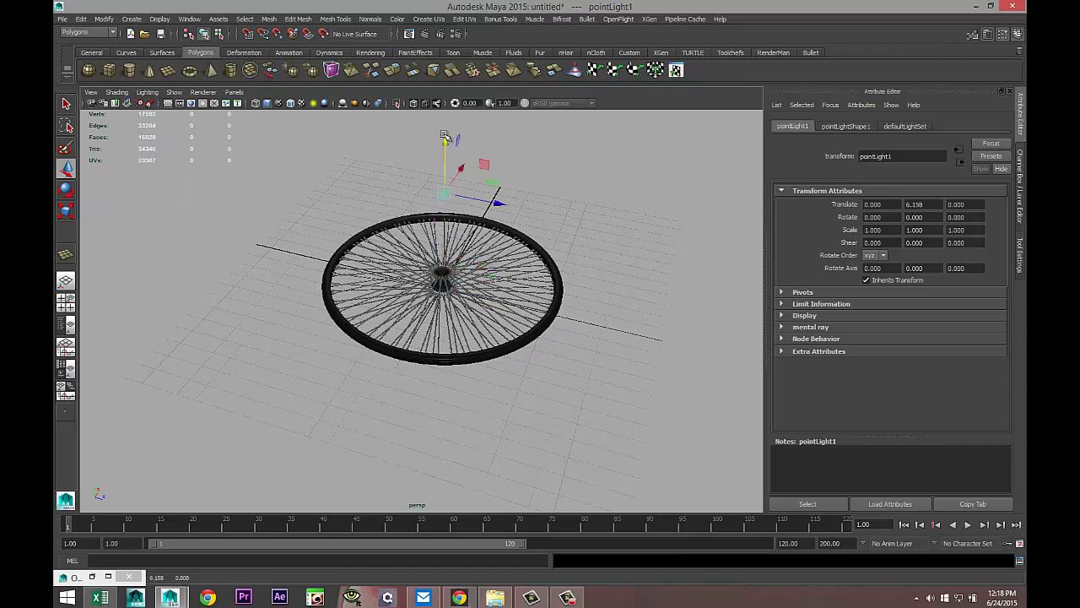
key("7")
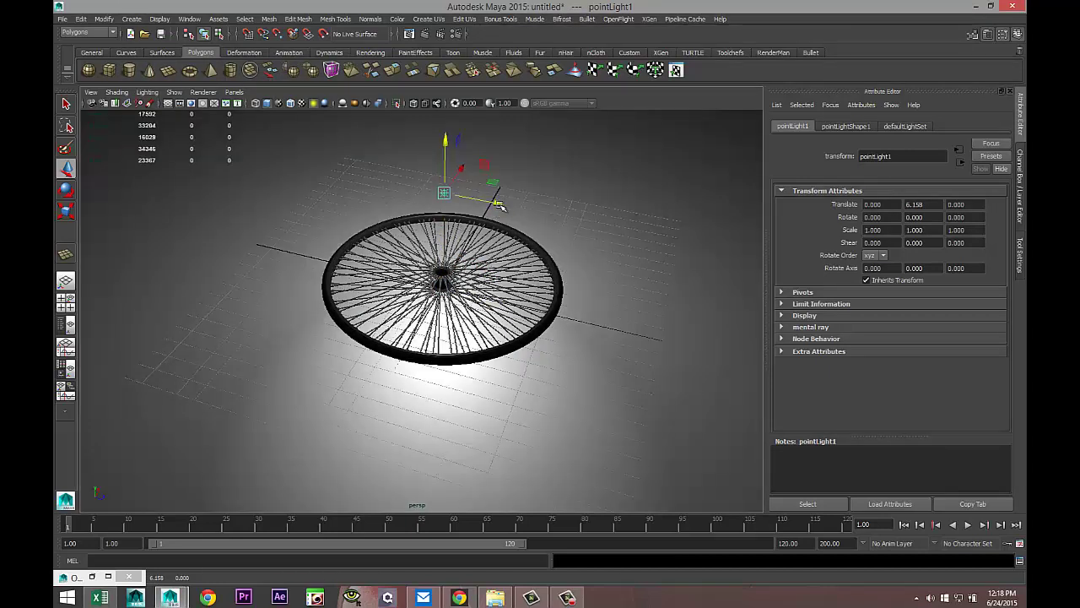
left_click_drag(501, 211, 689, 280)
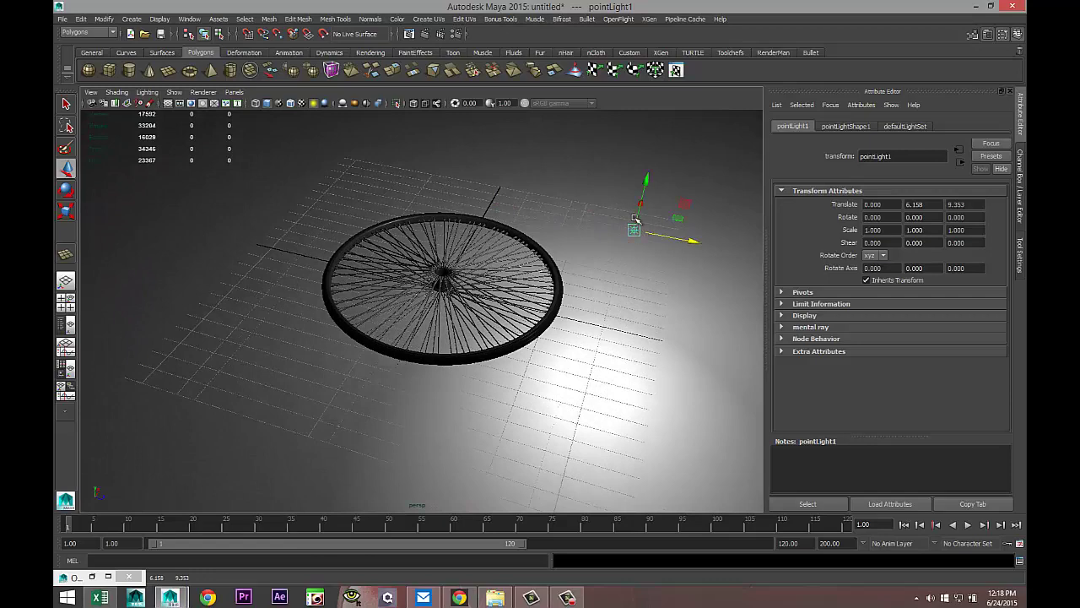
left_click_drag(617, 309, 544, 343, "alt")
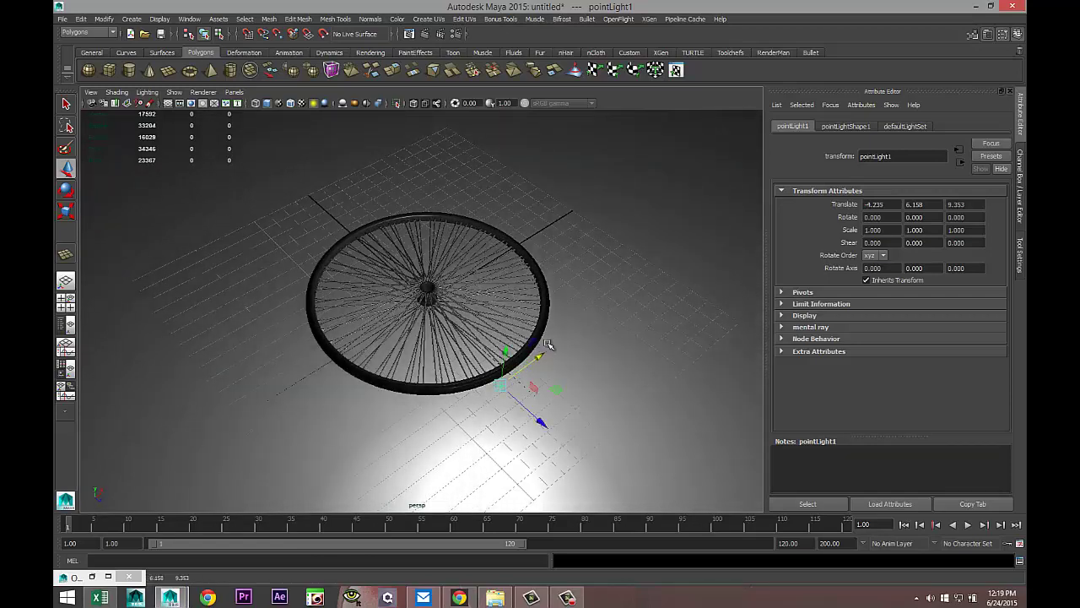
Duplicate the point light and move the copy to about Y 11.9 and Z -8.9, across the wheel
key("ctrl+d")
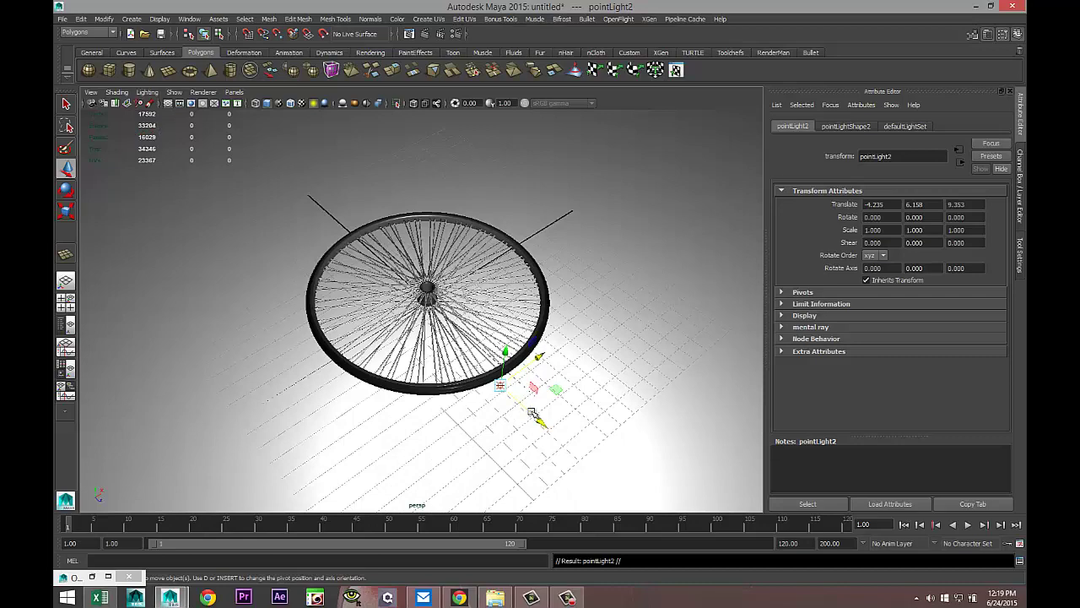
left_click_drag(540, 420, 252, 118)
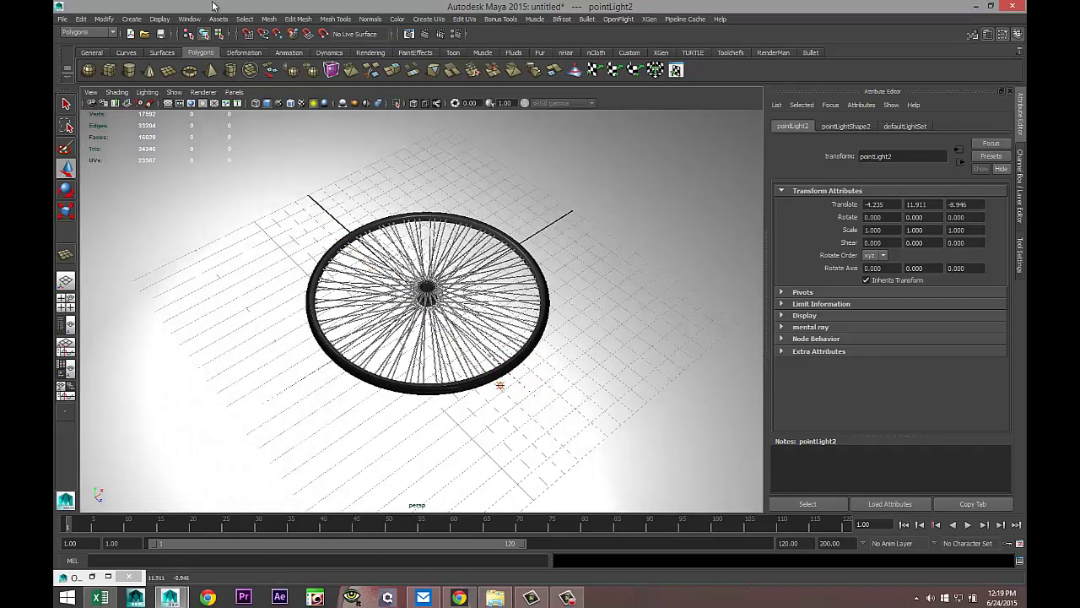
Set the second point light's intensity to 0.6
left_click(848, 126)
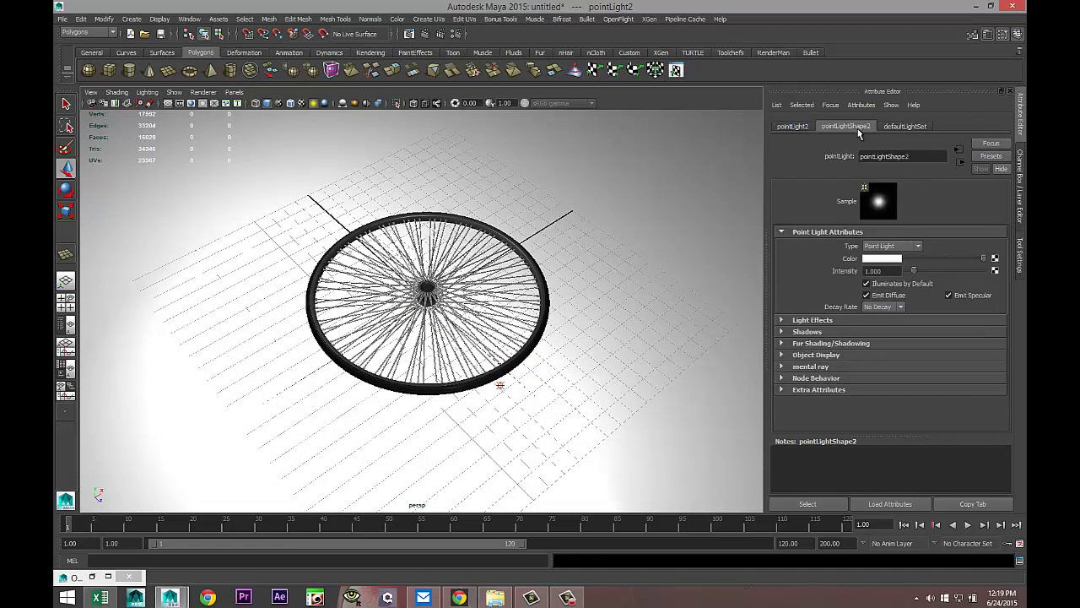
left_click(895, 271)
key("Return")
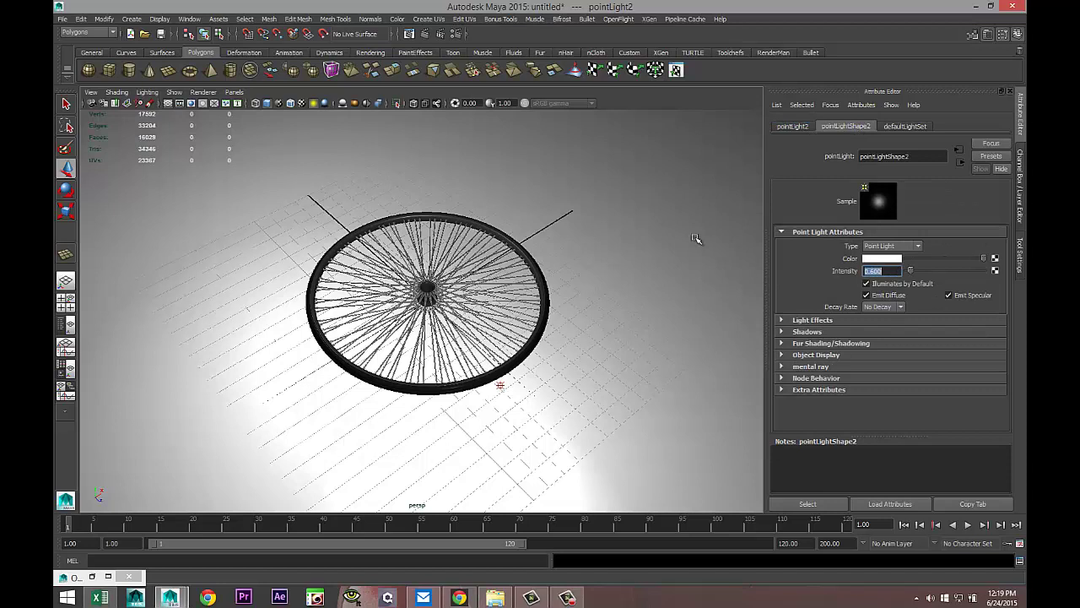
Create an ambient light and move it up and away from the hub, above the far side of the wheel
left_click(132, 19)
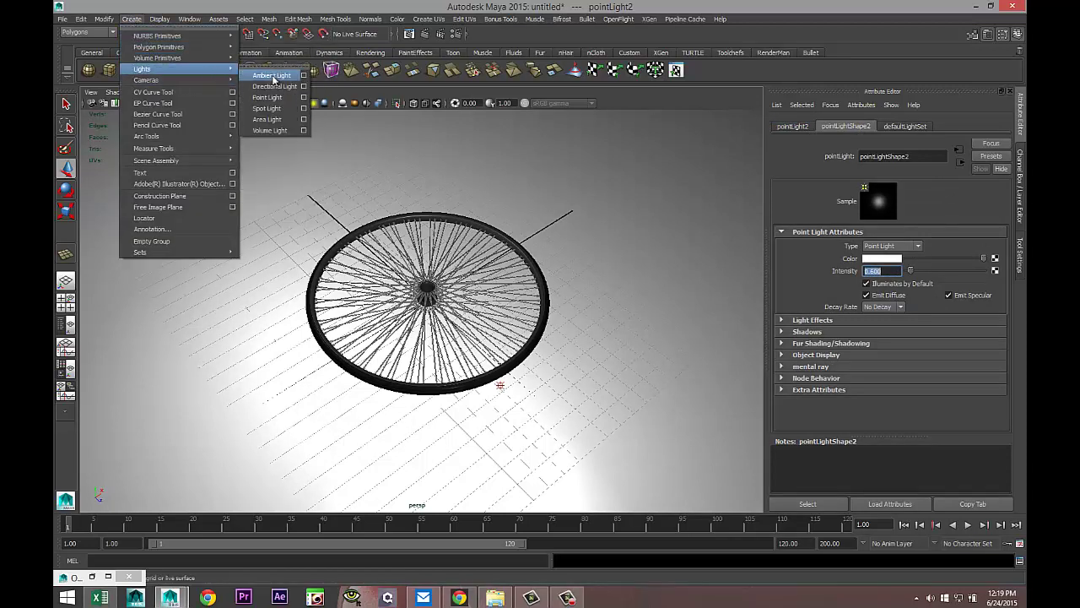
left_click(268, 70)
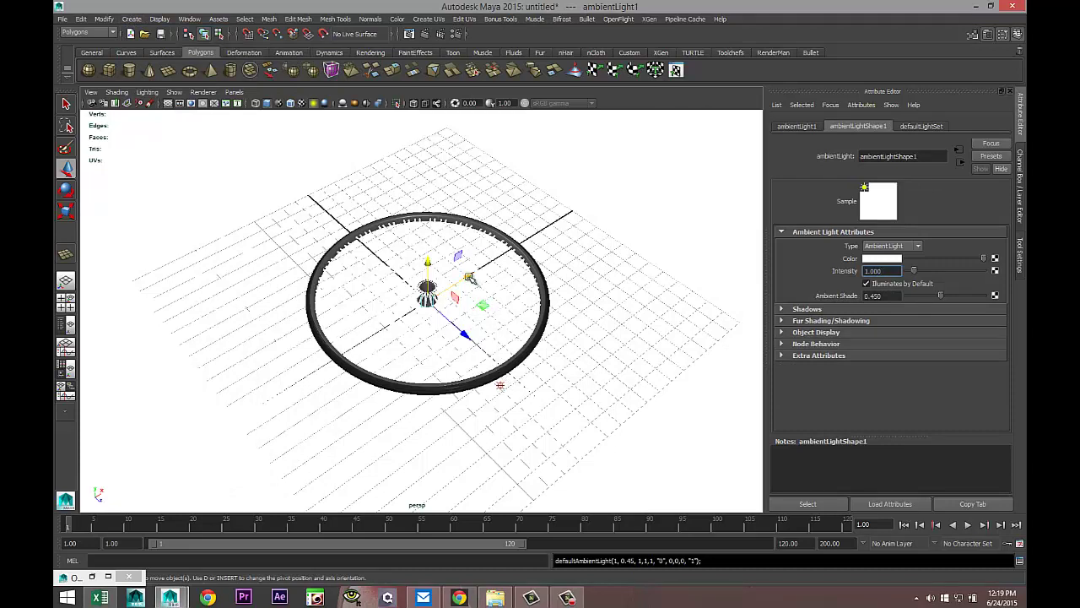
left_click_drag(468, 277, 592, 148)
key("w")
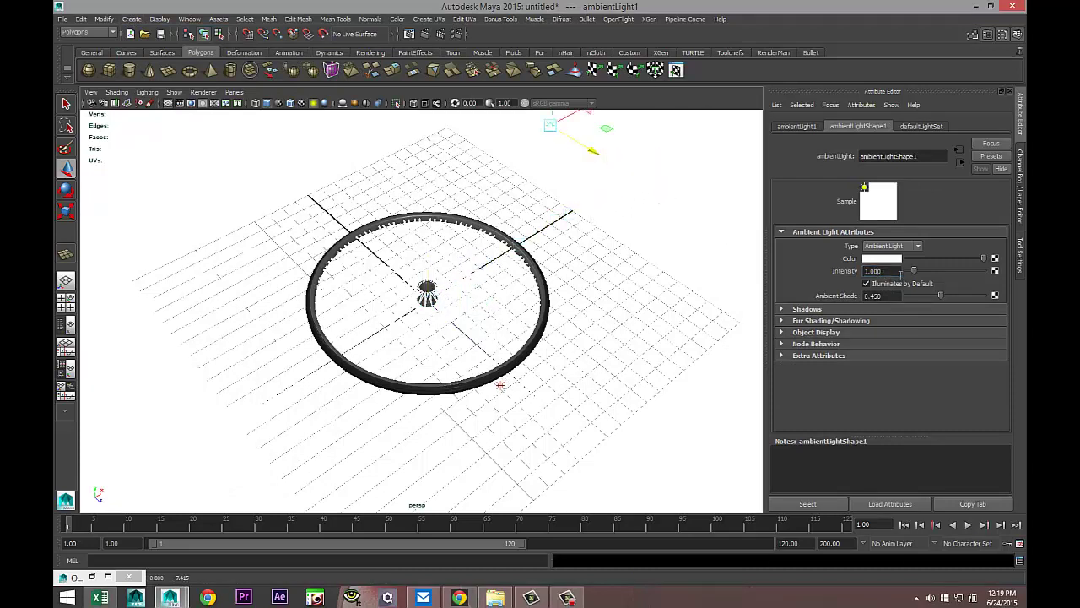
Set the ambient light's intensity to 0.1
left_click(899, 272)
type("0.1")
key("Return")
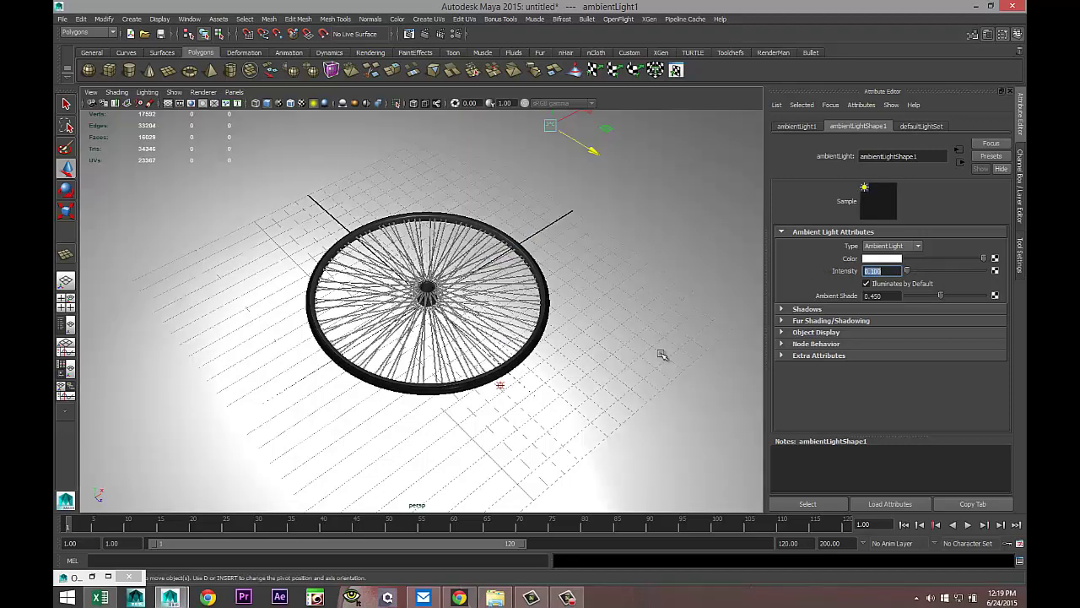
left_click_drag(607, 353, 617, 338, "alt")
middle_click_drag(617, 338, 607, 368, "alt")
left_click(456, 33)
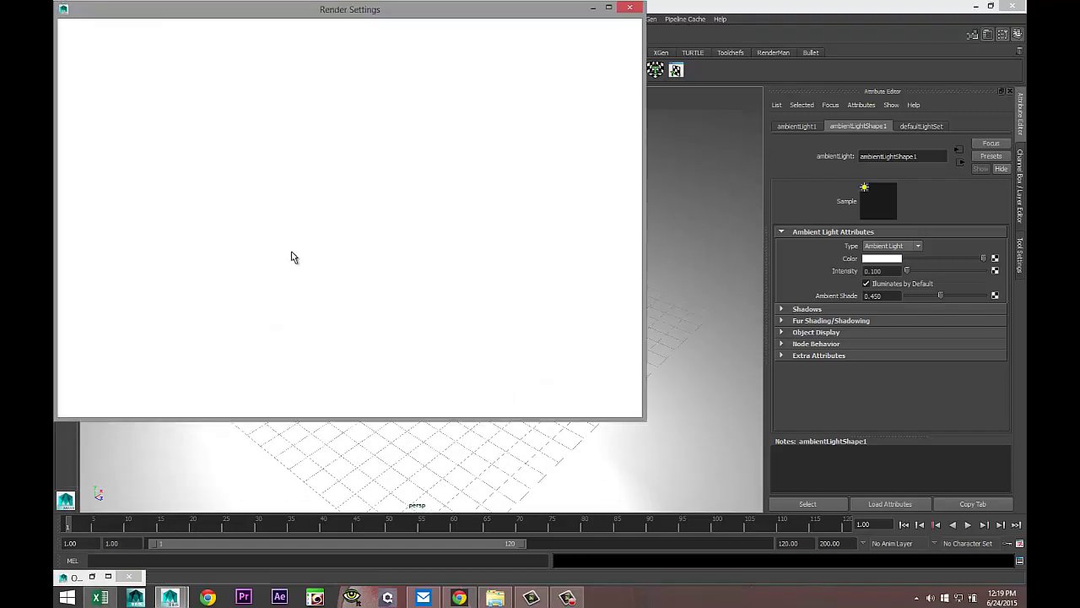
left_click(629, 7)
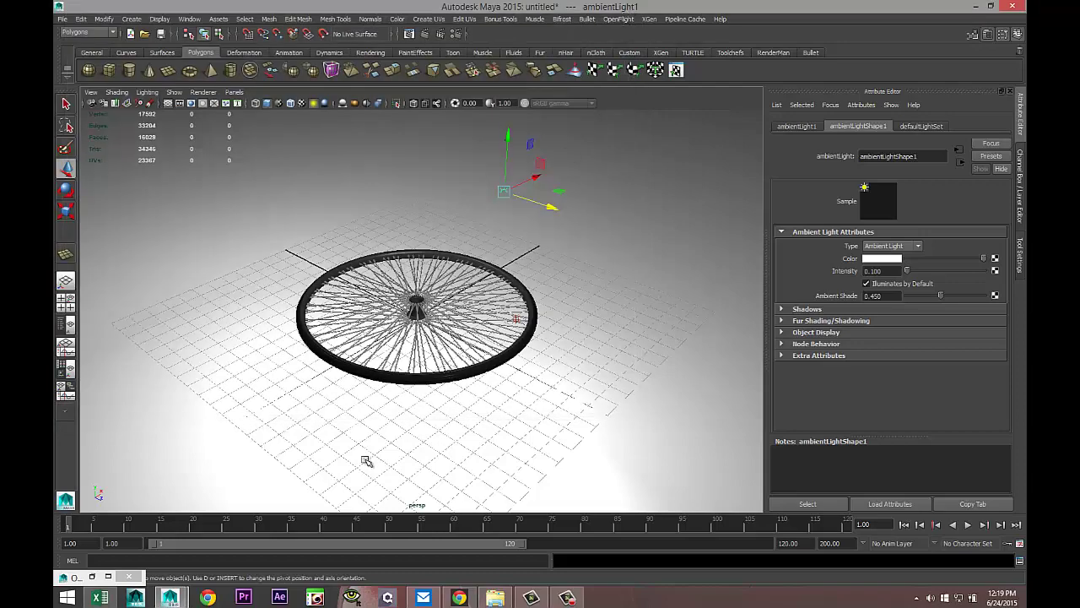
left_click(108, 576)
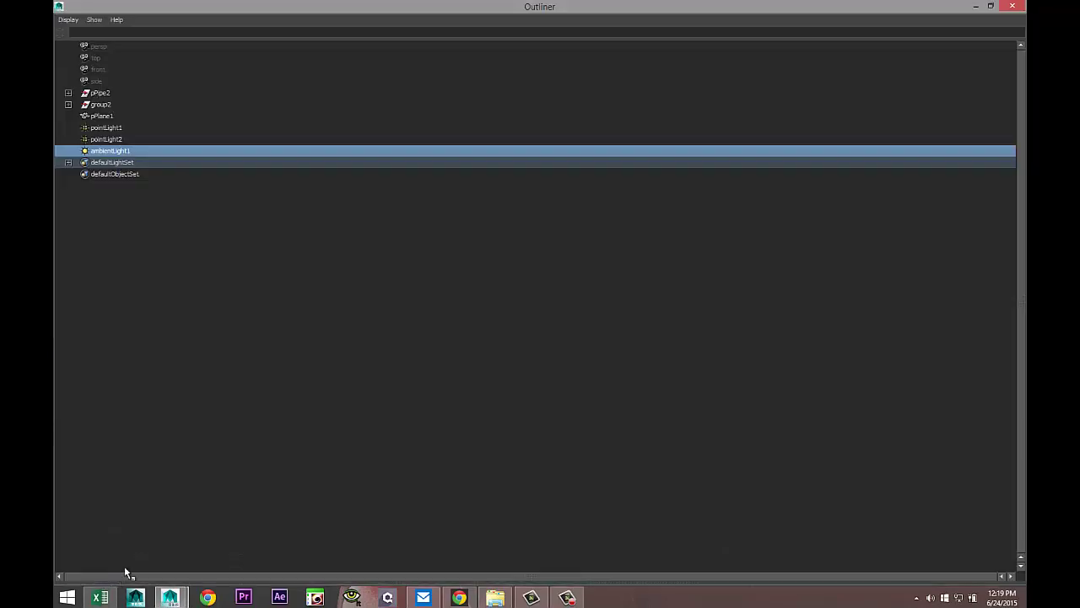
left_click(977, 7)
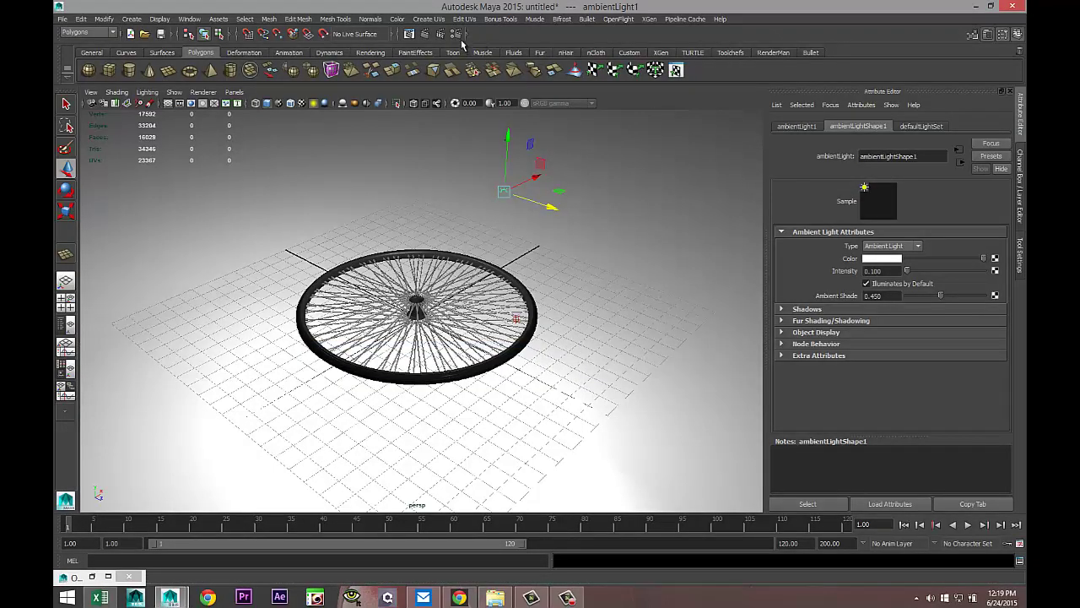
Set the renderer to mental ray and choose the HD 1080 image size preset in the render settings
left_click(456, 34)
left_click(126, 53)
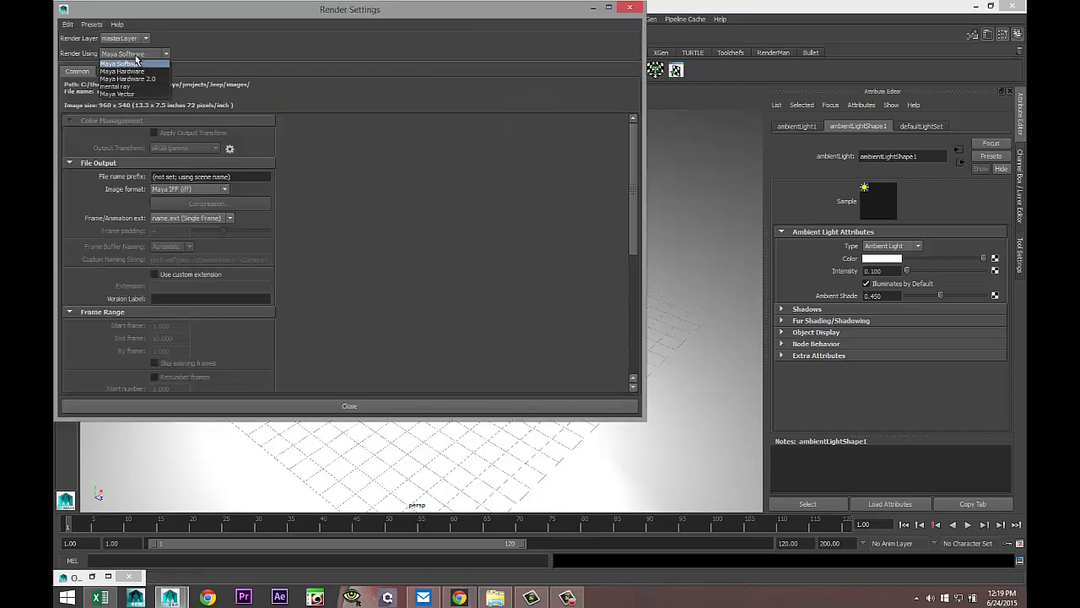
left_click(134, 90)
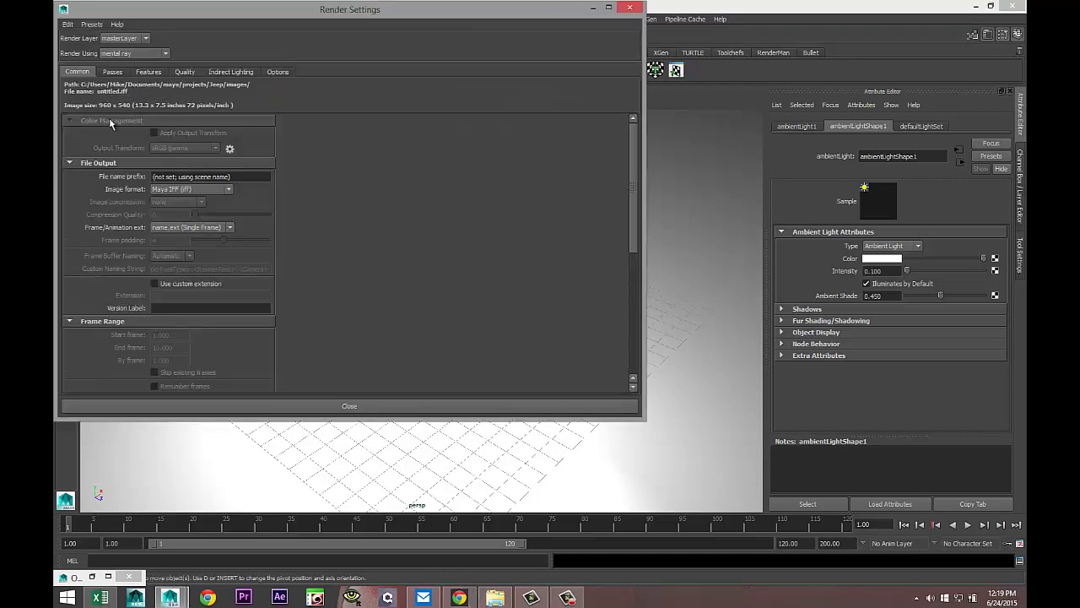
scroll(343, 266, "down", 6)
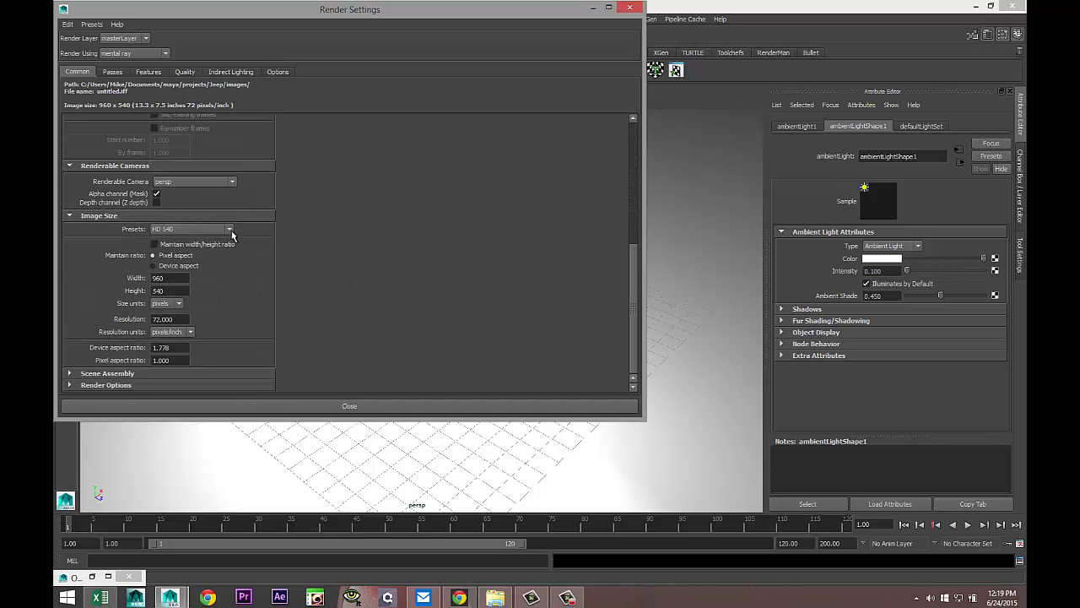
left_click(229, 230)
scroll(229, 307, "down", 2)
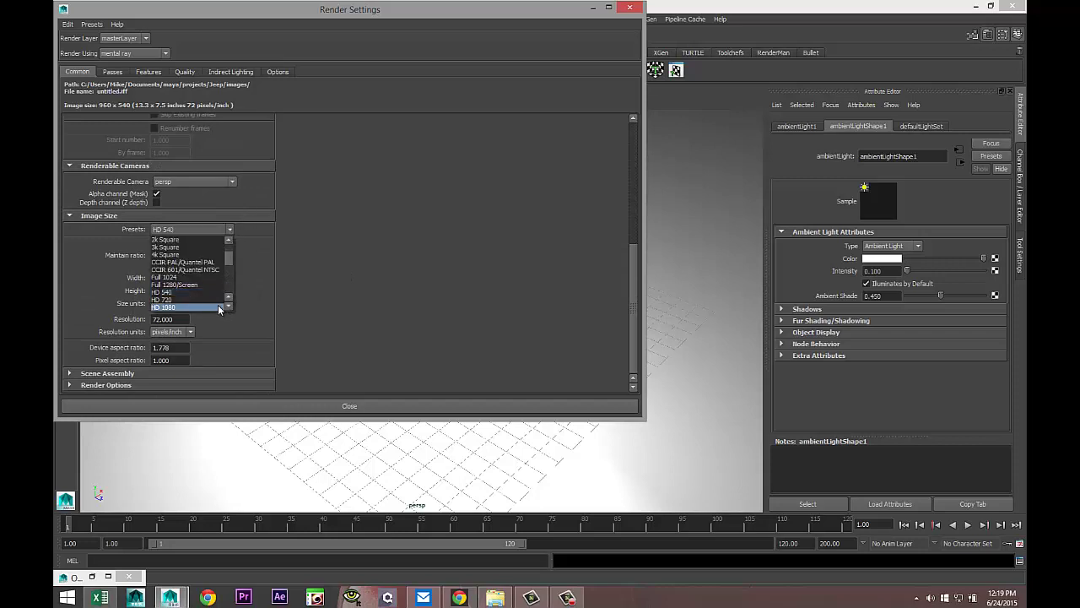
left_click(216, 303)
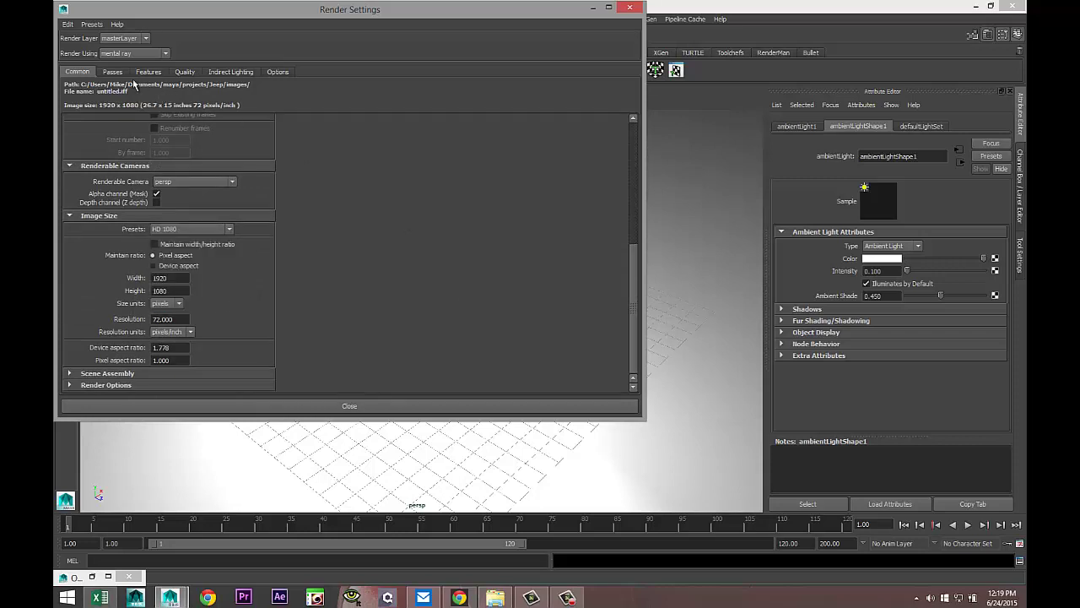
Set the sampling quality to 1.50 and the raytracing limits to 5 reflections, 5 refractions and a max trace depth of 8
left_click(184, 72)
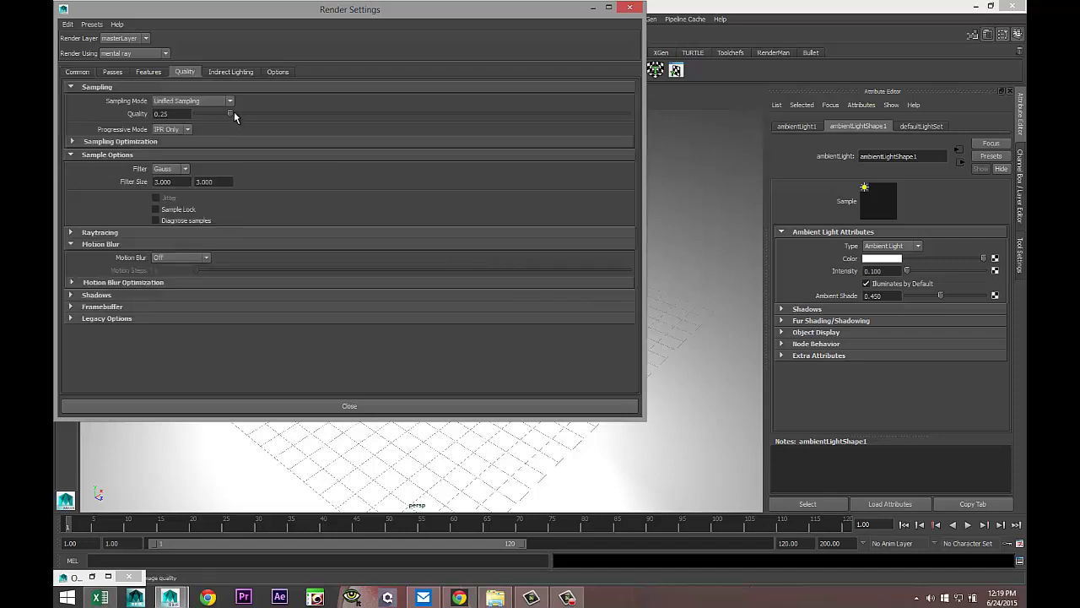
left_click_drag(231, 114, 411, 112)
left_click(71, 233)
double_click(170, 257)
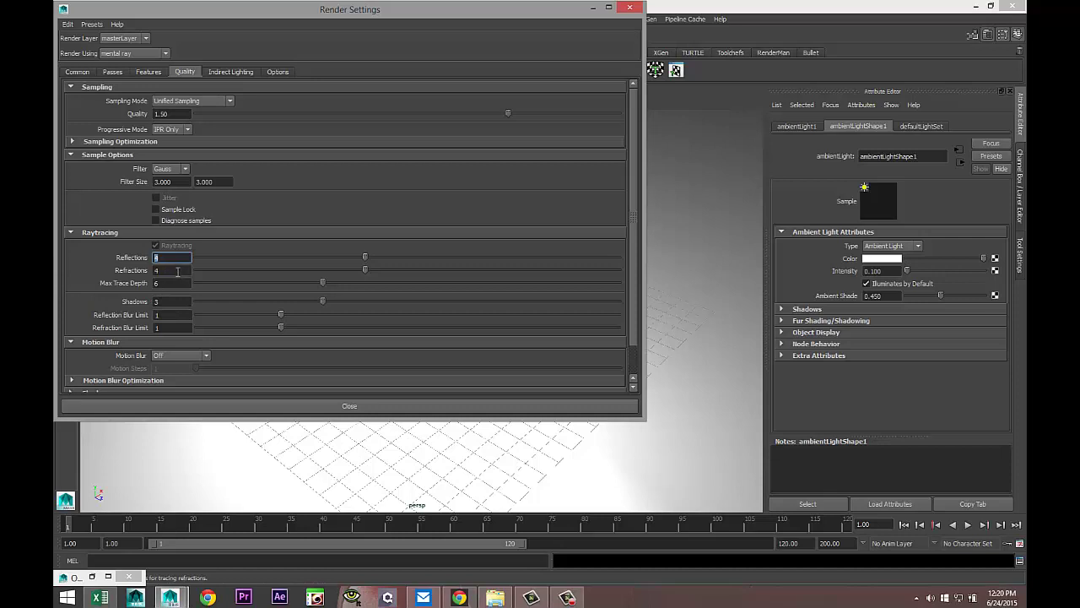
type("5")
key("Tab")
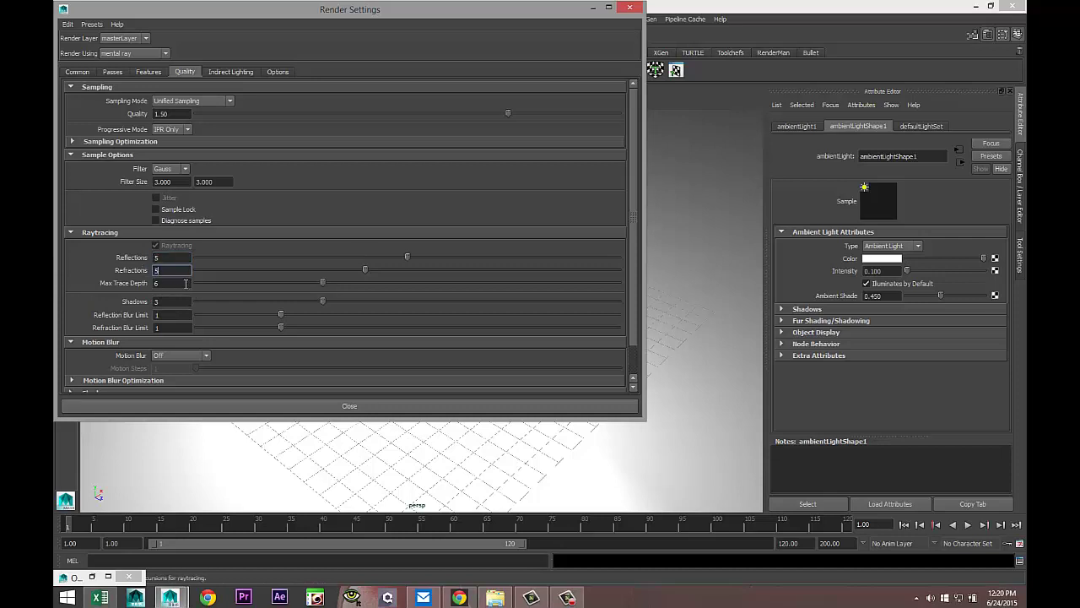
type("5")
key("Tab")
type("8")
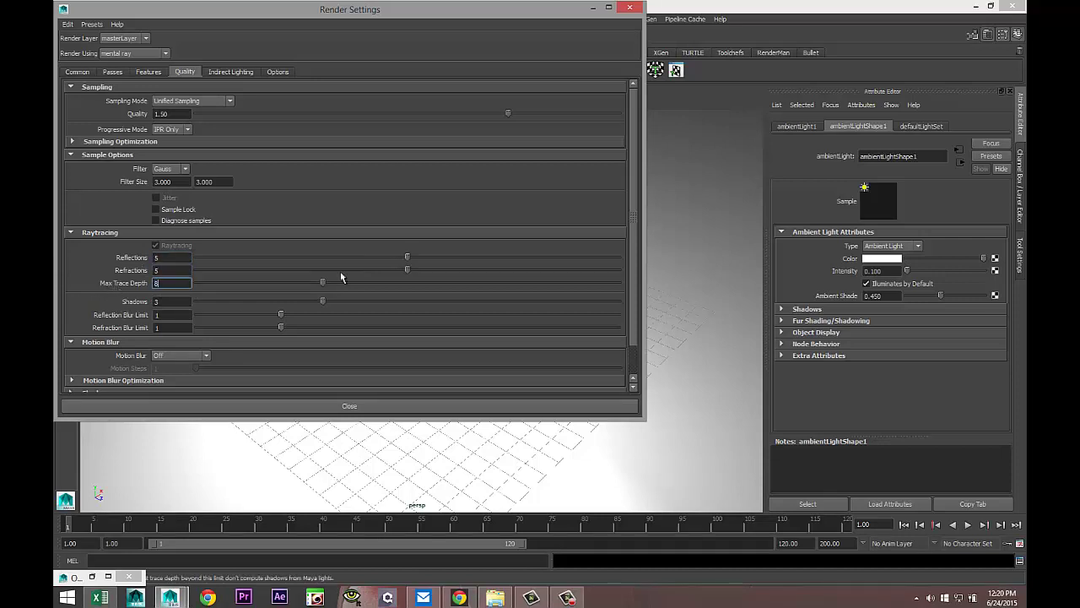
Enable Global Illumination and create an image-based lighting environment for the scene
left_click(232, 74)
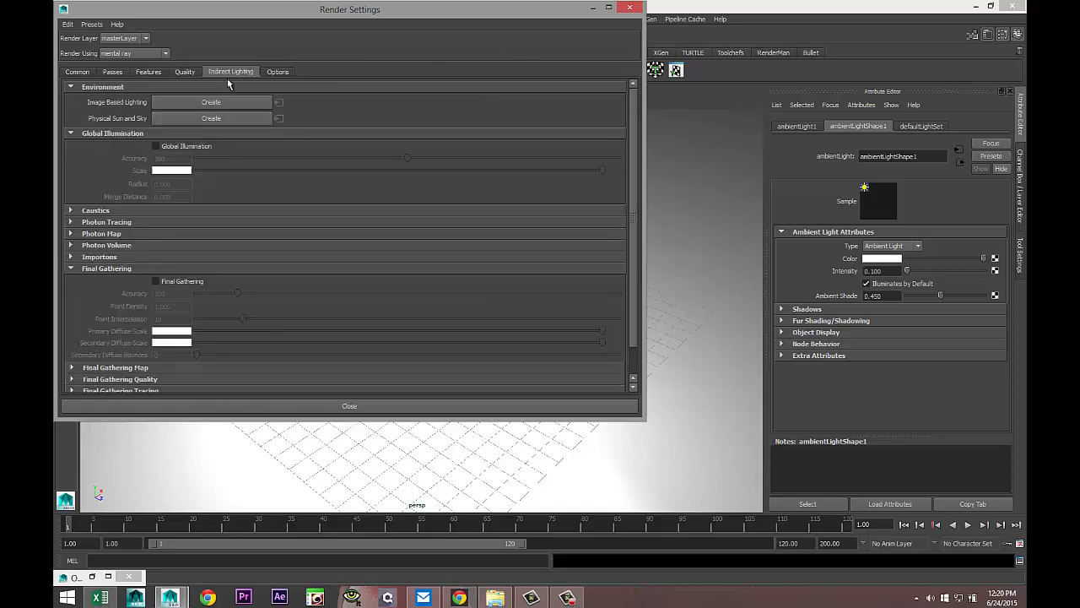
left_click(155, 147)
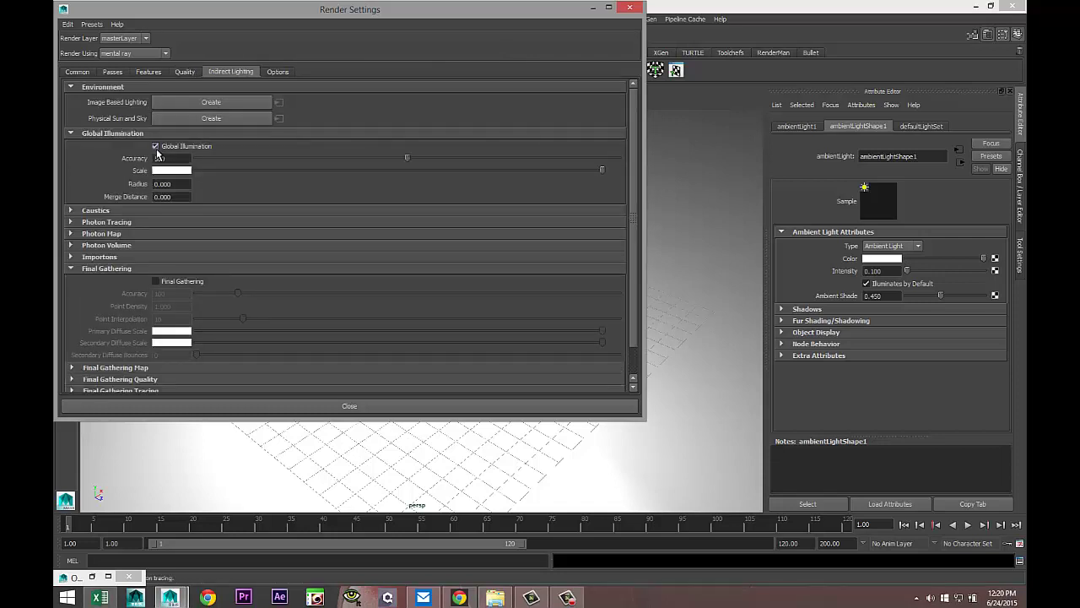
left_click(211, 102)
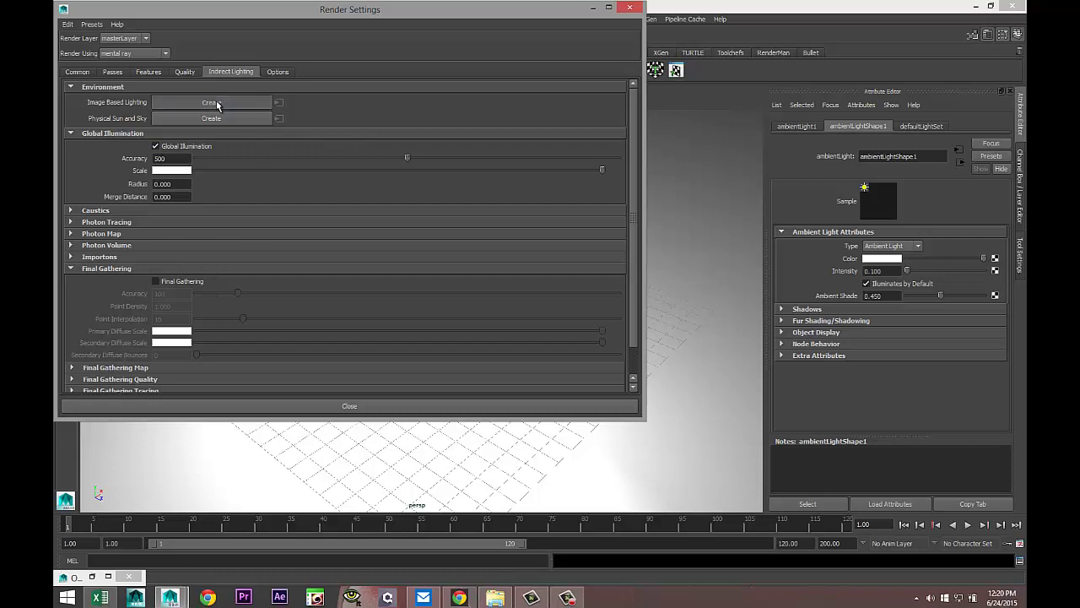
left_click(591, 10)
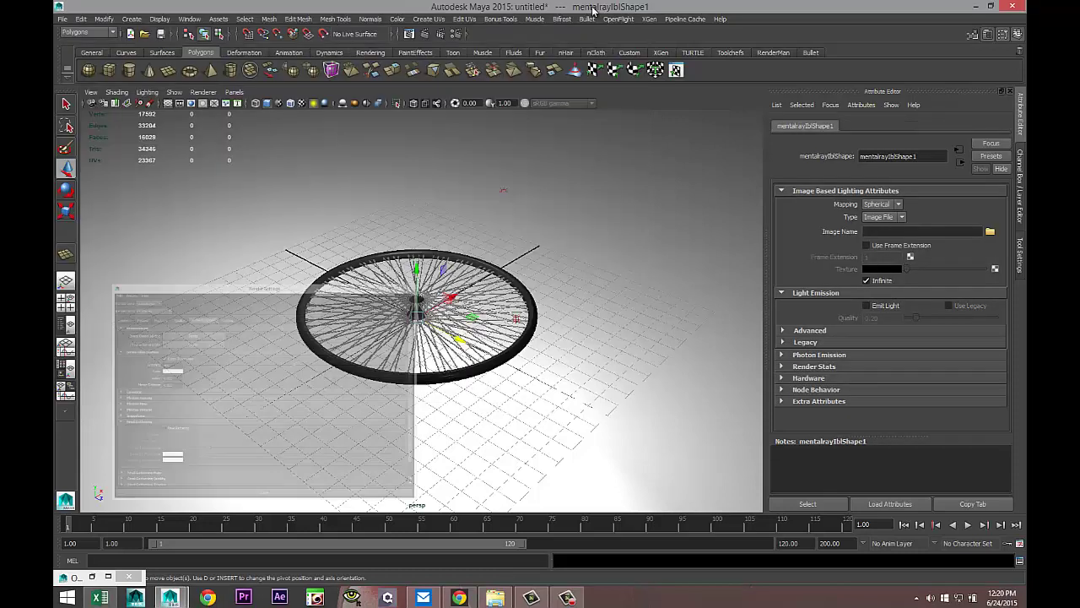
Load Tokyo_BigSight_3k.hdr as the image for the image-based lighting
left_click(989, 232)
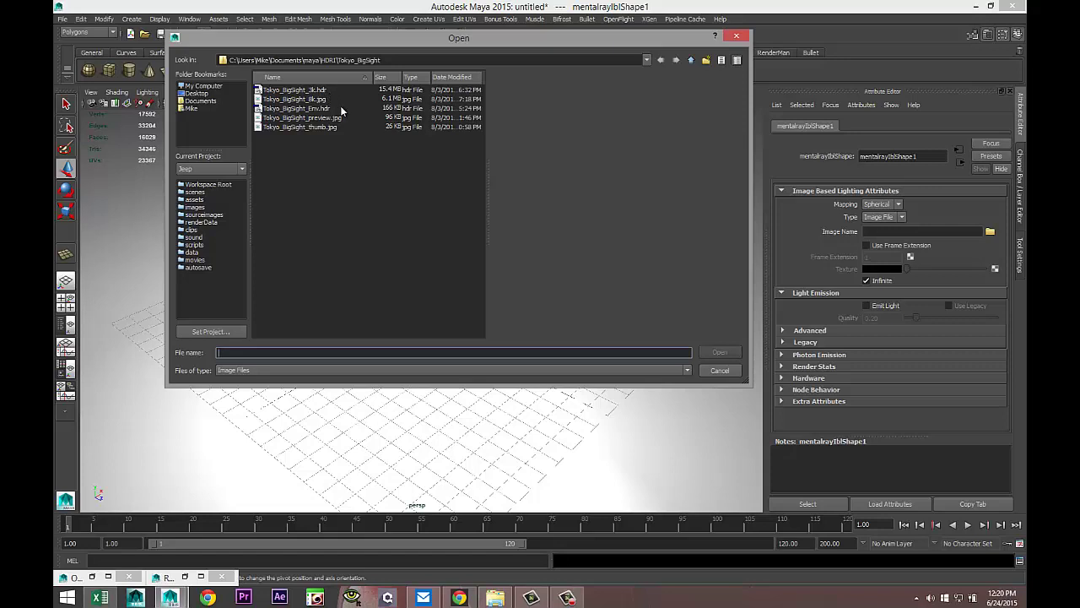
left_click(306, 90)
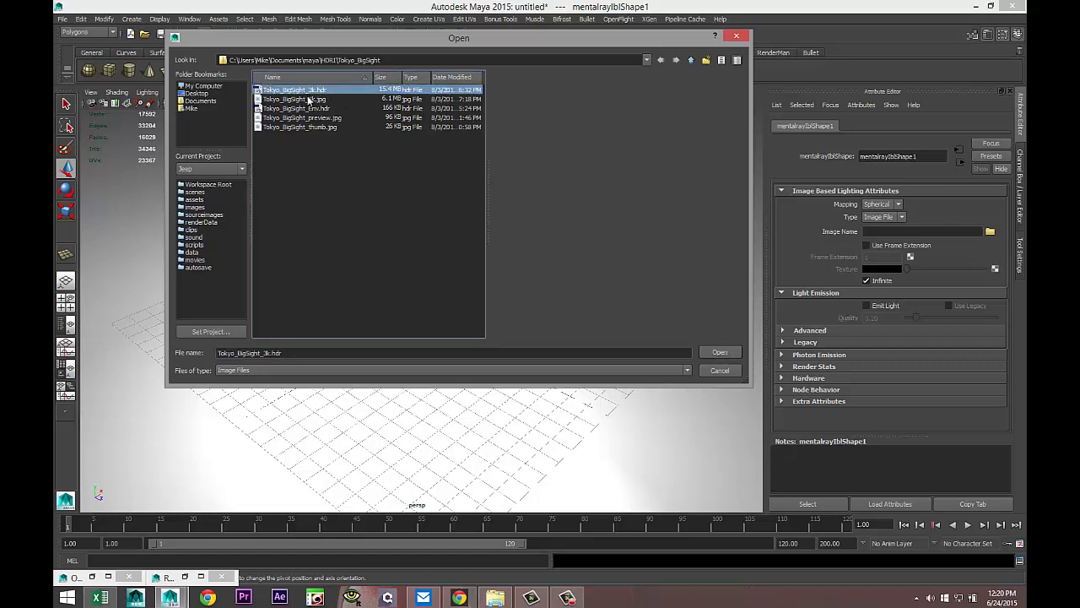
left_click(719, 352)
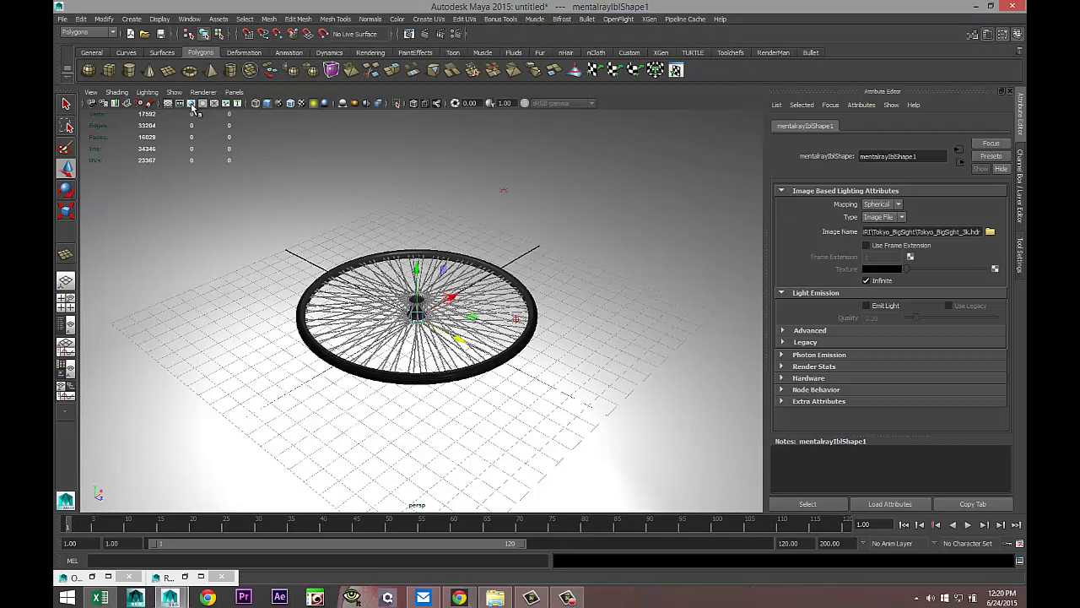
Show the resolution gate, frame the whole wheel inside it at a low angle, and render the perspective view
left_click(192, 104)
scroll(438, 378, "up", 3)
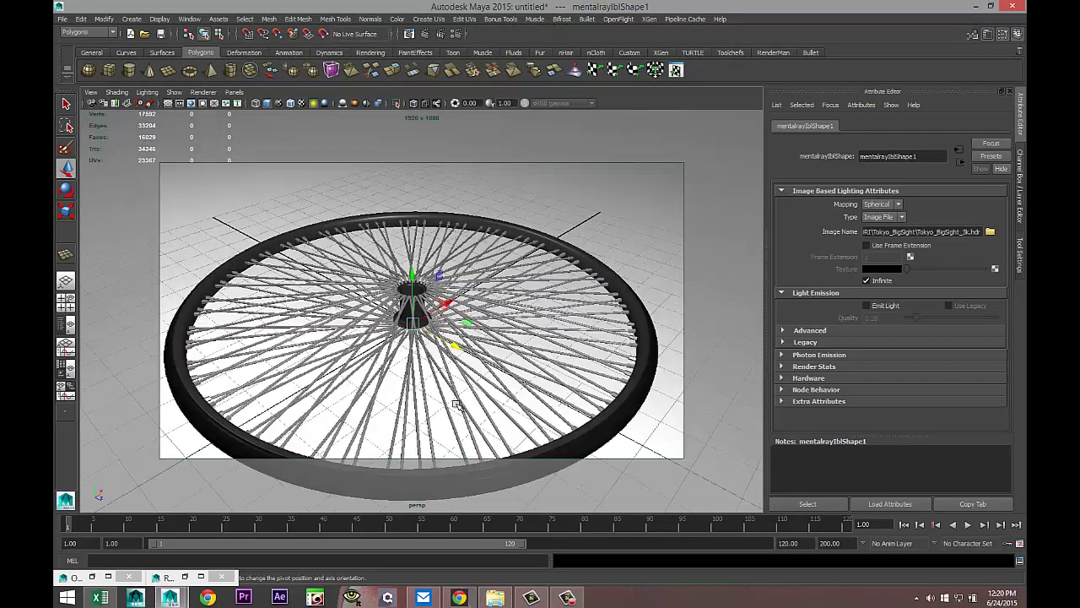
left_click_drag(465, 412, 474, 408, "alt")
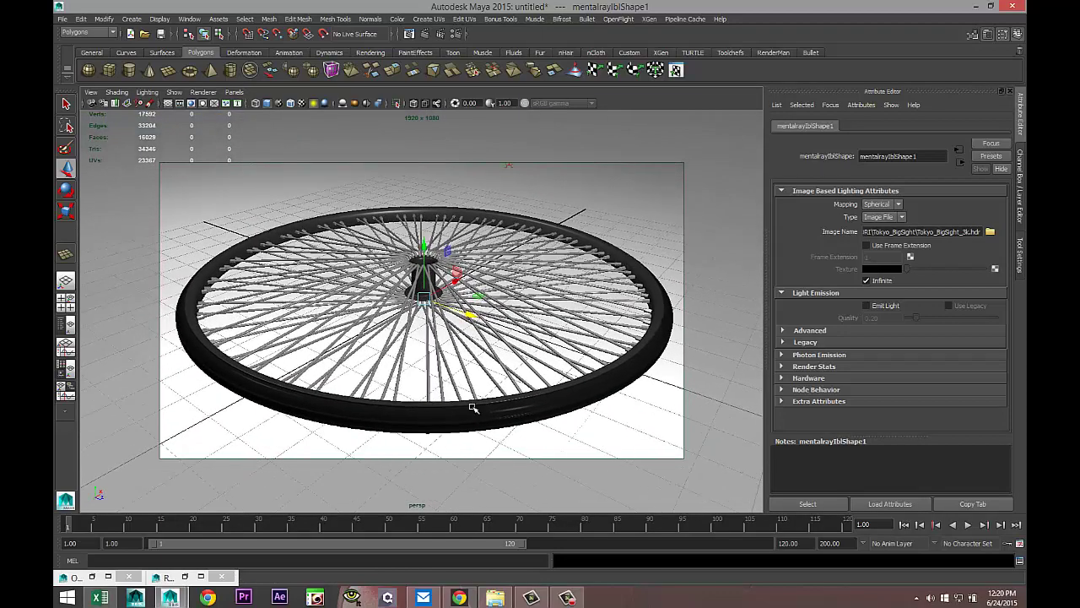
left_click(424, 34)
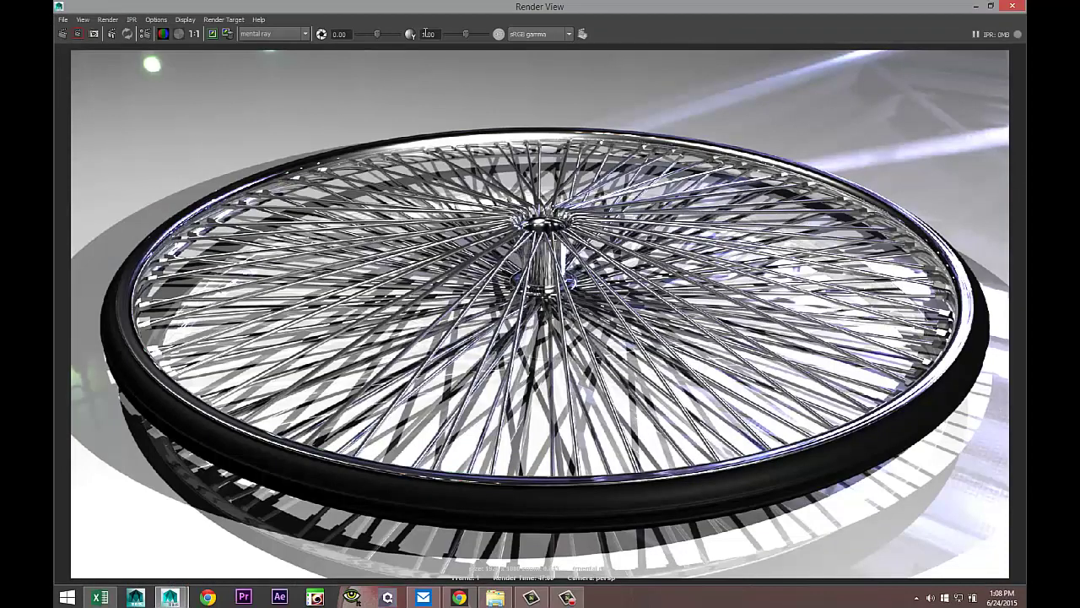